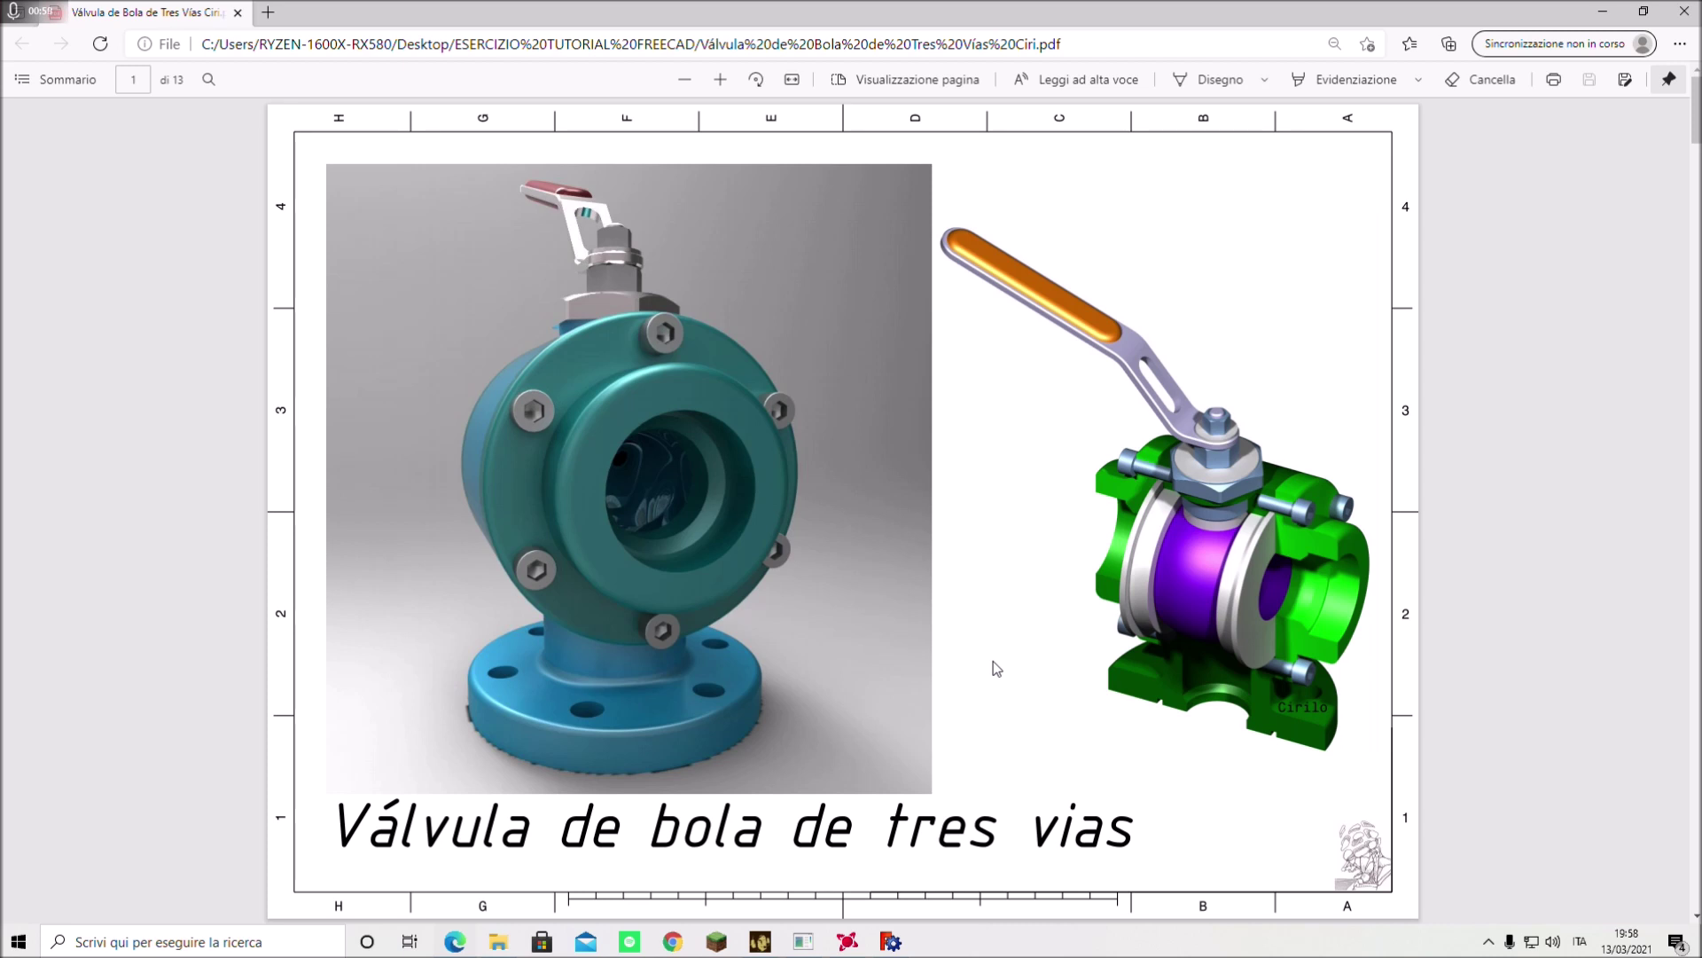
- Scroll the valve PDF down from the cover renders to page 2's exploded parts view
scroll(804, 575, "down", 3)
scroll(803, 575, "down", 3)
scroll(803, 575, "down", 3)
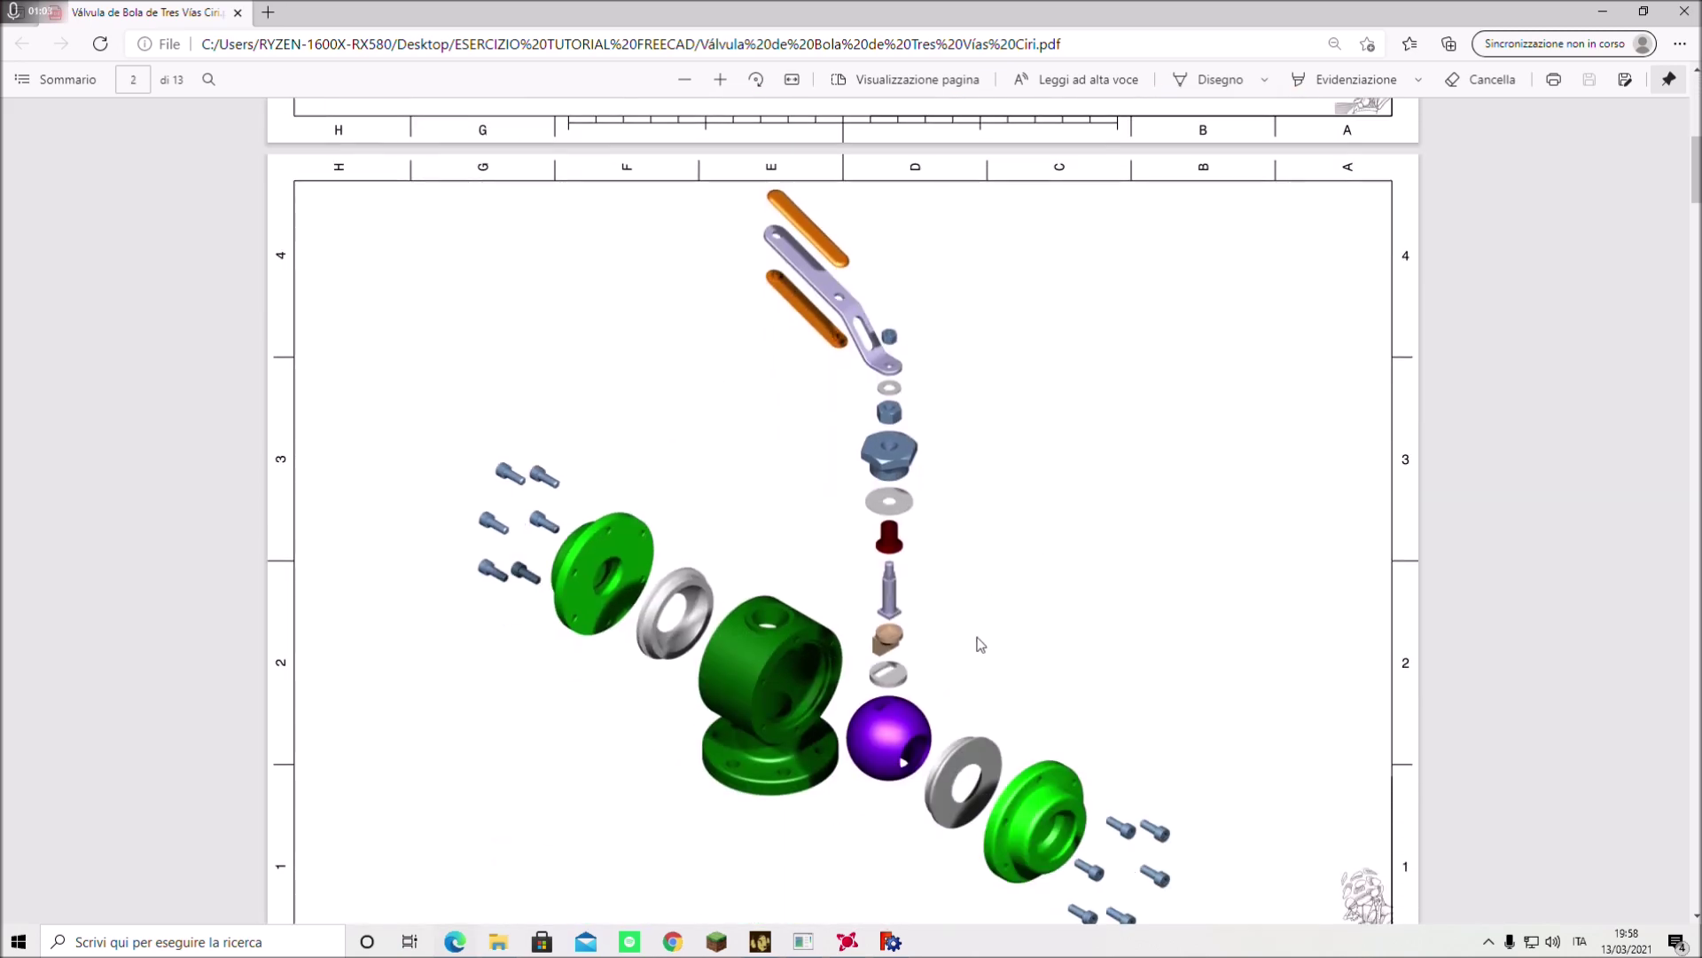
scroll(982, 647, "down", 3)
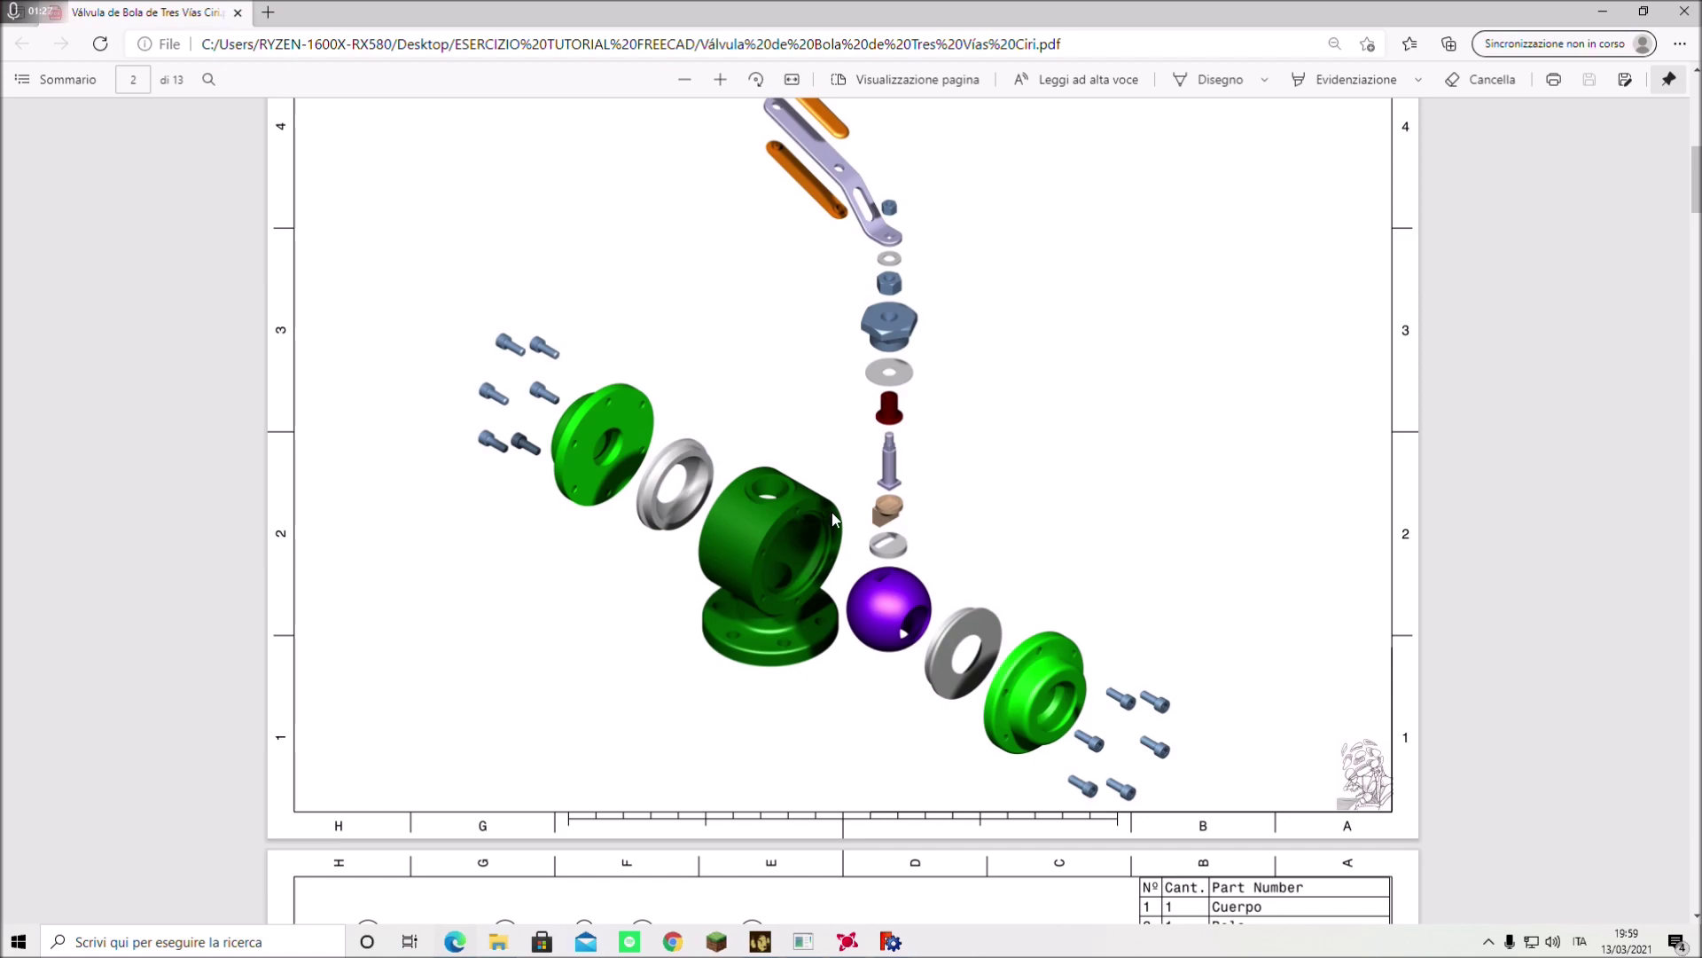
- Scroll the PDF to page 7's Asiento de Bola drawing (Φ58, Φ52), then move Edge aside
scroll(831, 513, "down", 2)
scroll(831, 514, "down", 3)
scroll(829, 518, "down", 4)
scroll(827, 523, "down", 6)
scroll(831, 528, "down", 5)
scroll(831, 529, "down", 4)
scroll(831, 528, "down", 5)
scroll(831, 529, "down", 4)
scroll(830, 523, "down", 6)
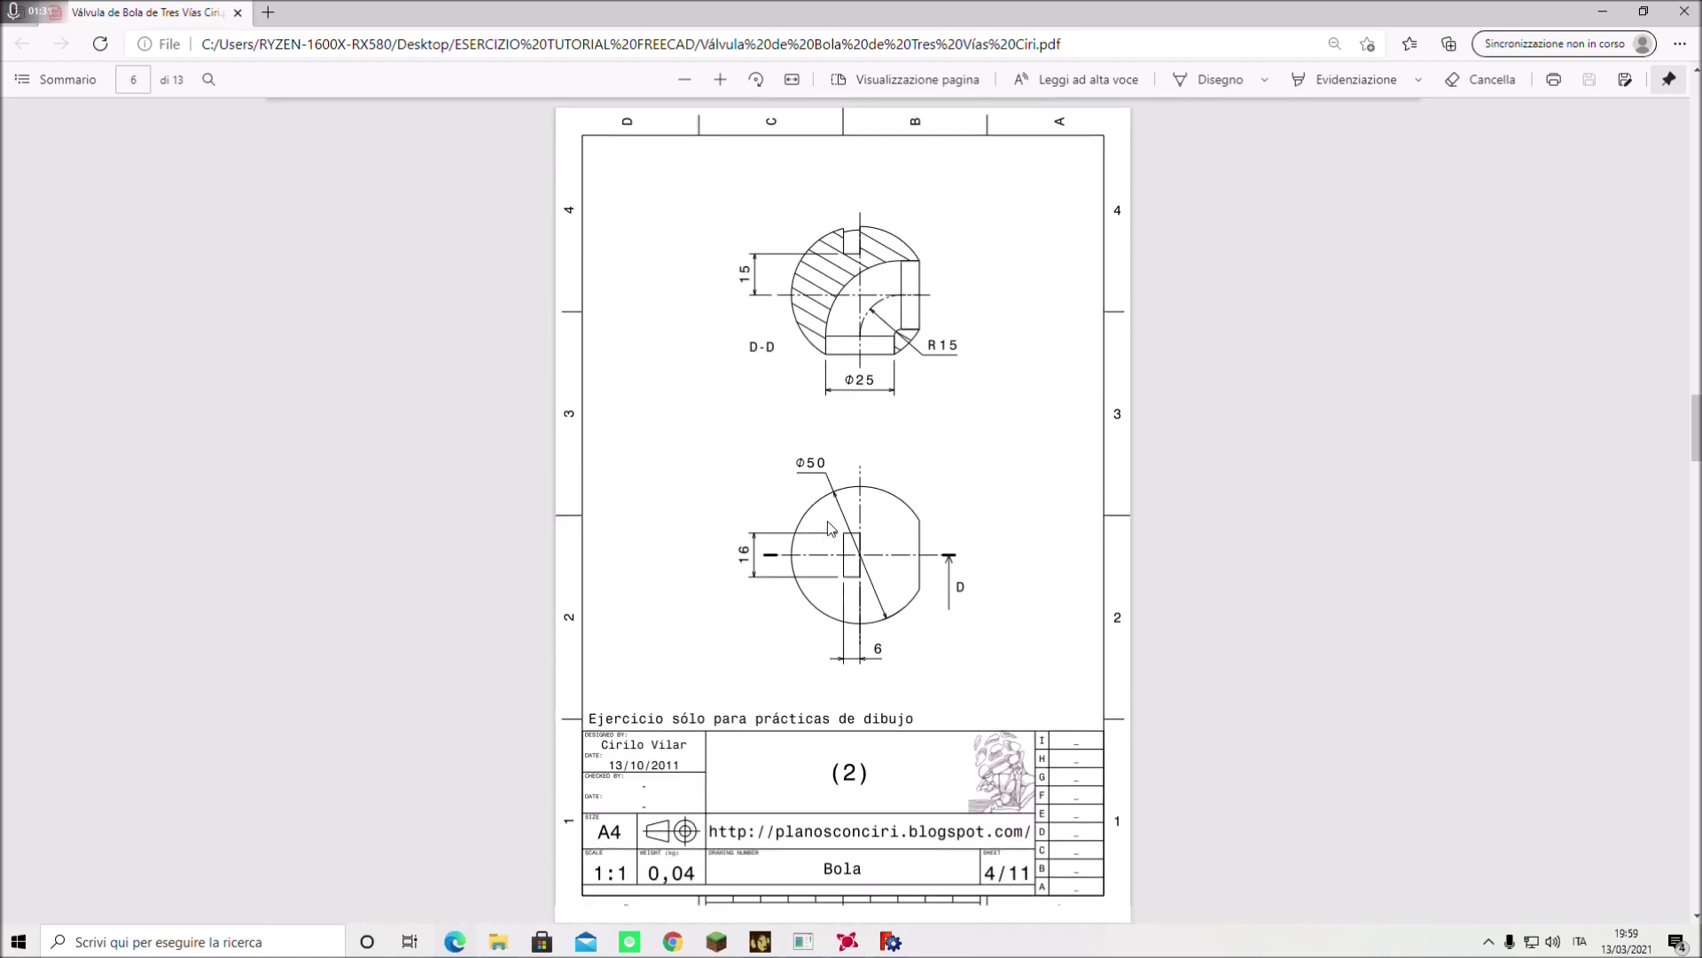
scroll(827, 505, "down", 3)
scroll(823, 479, "down", 1)
scroll(819, 456, "down", 1)
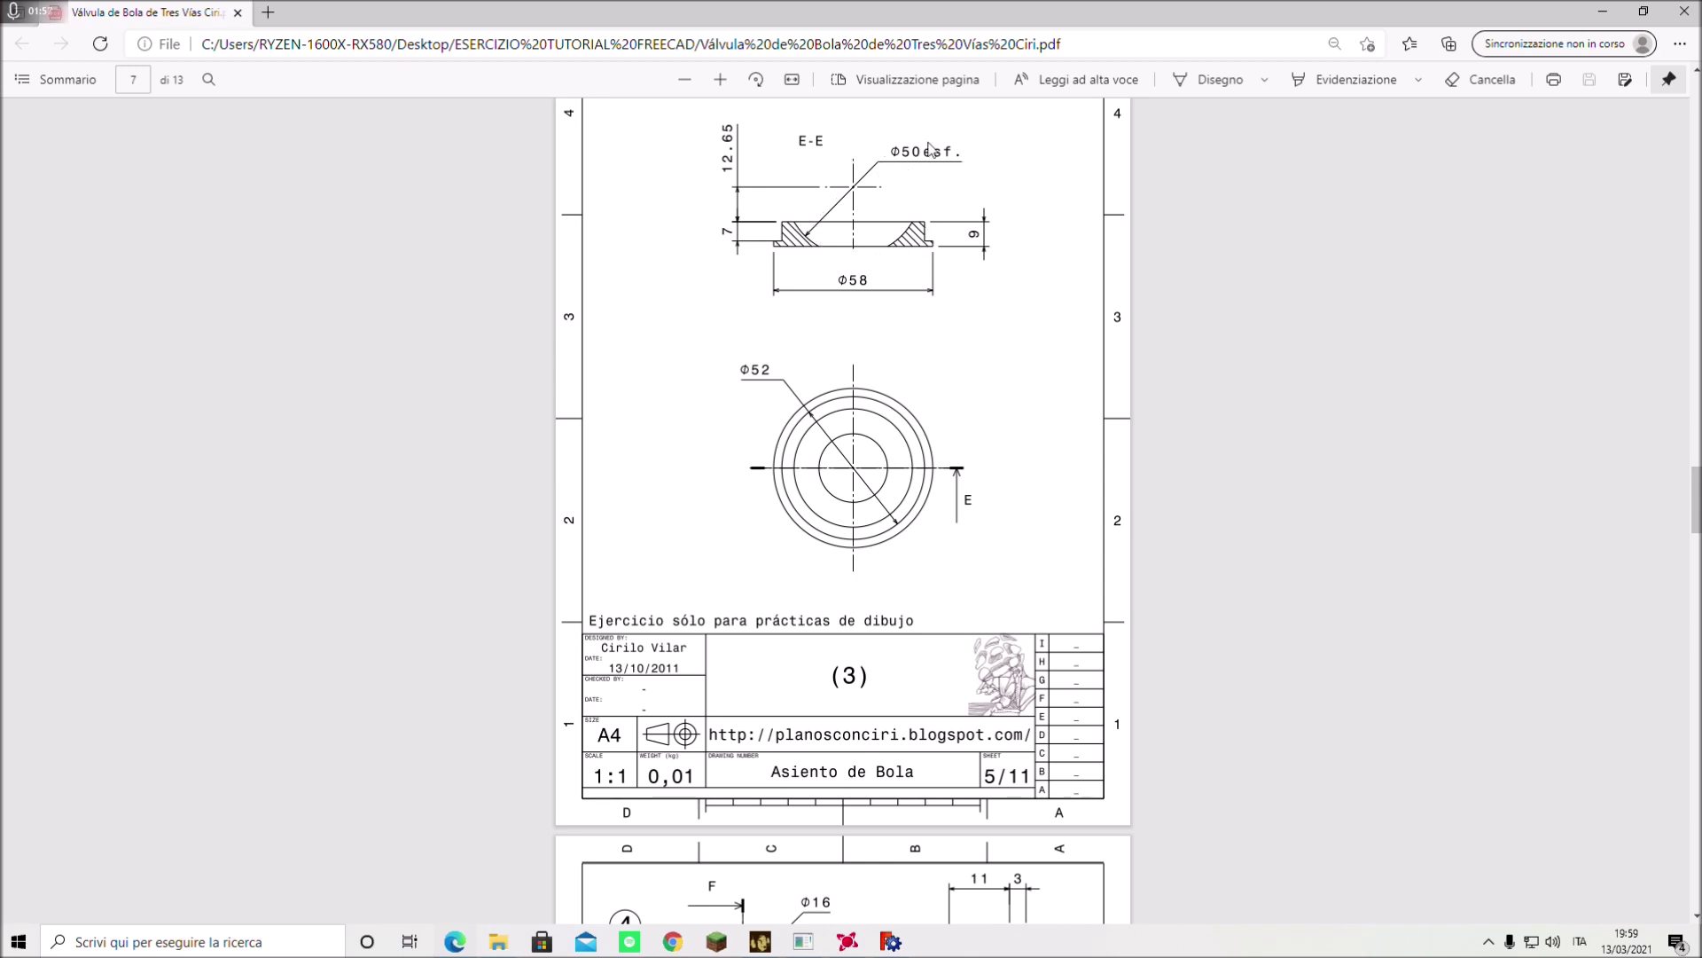
scroll(938, 336, "up", 2)
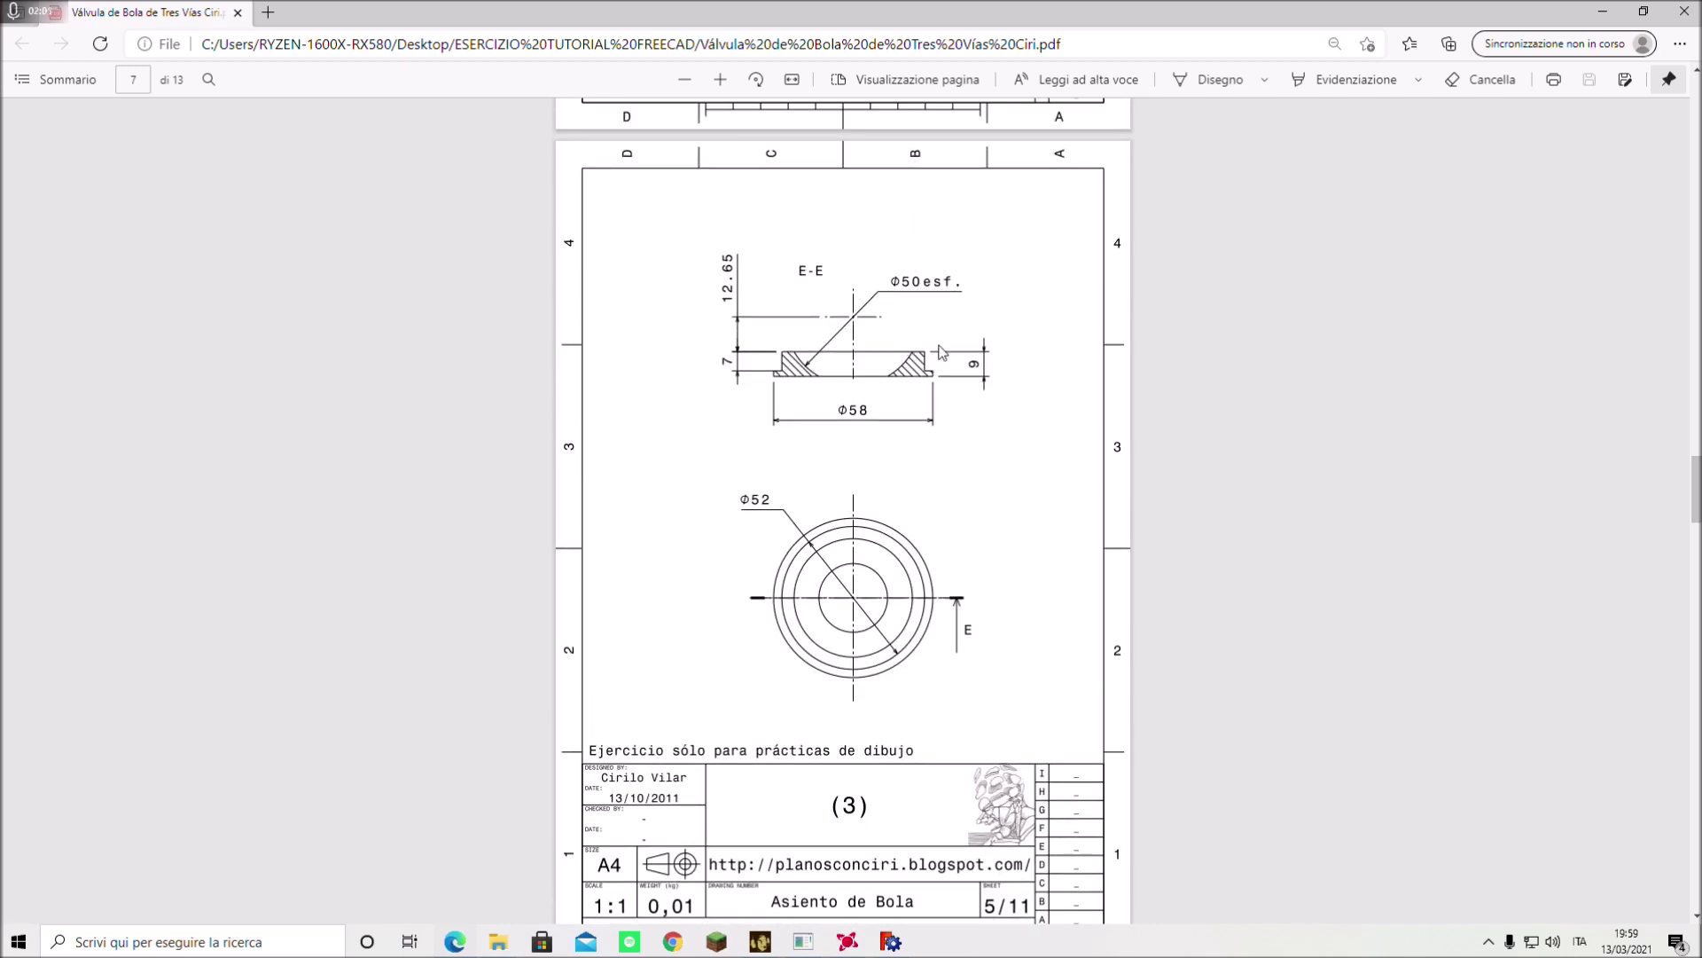
scroll(931, 371, "down", 2)
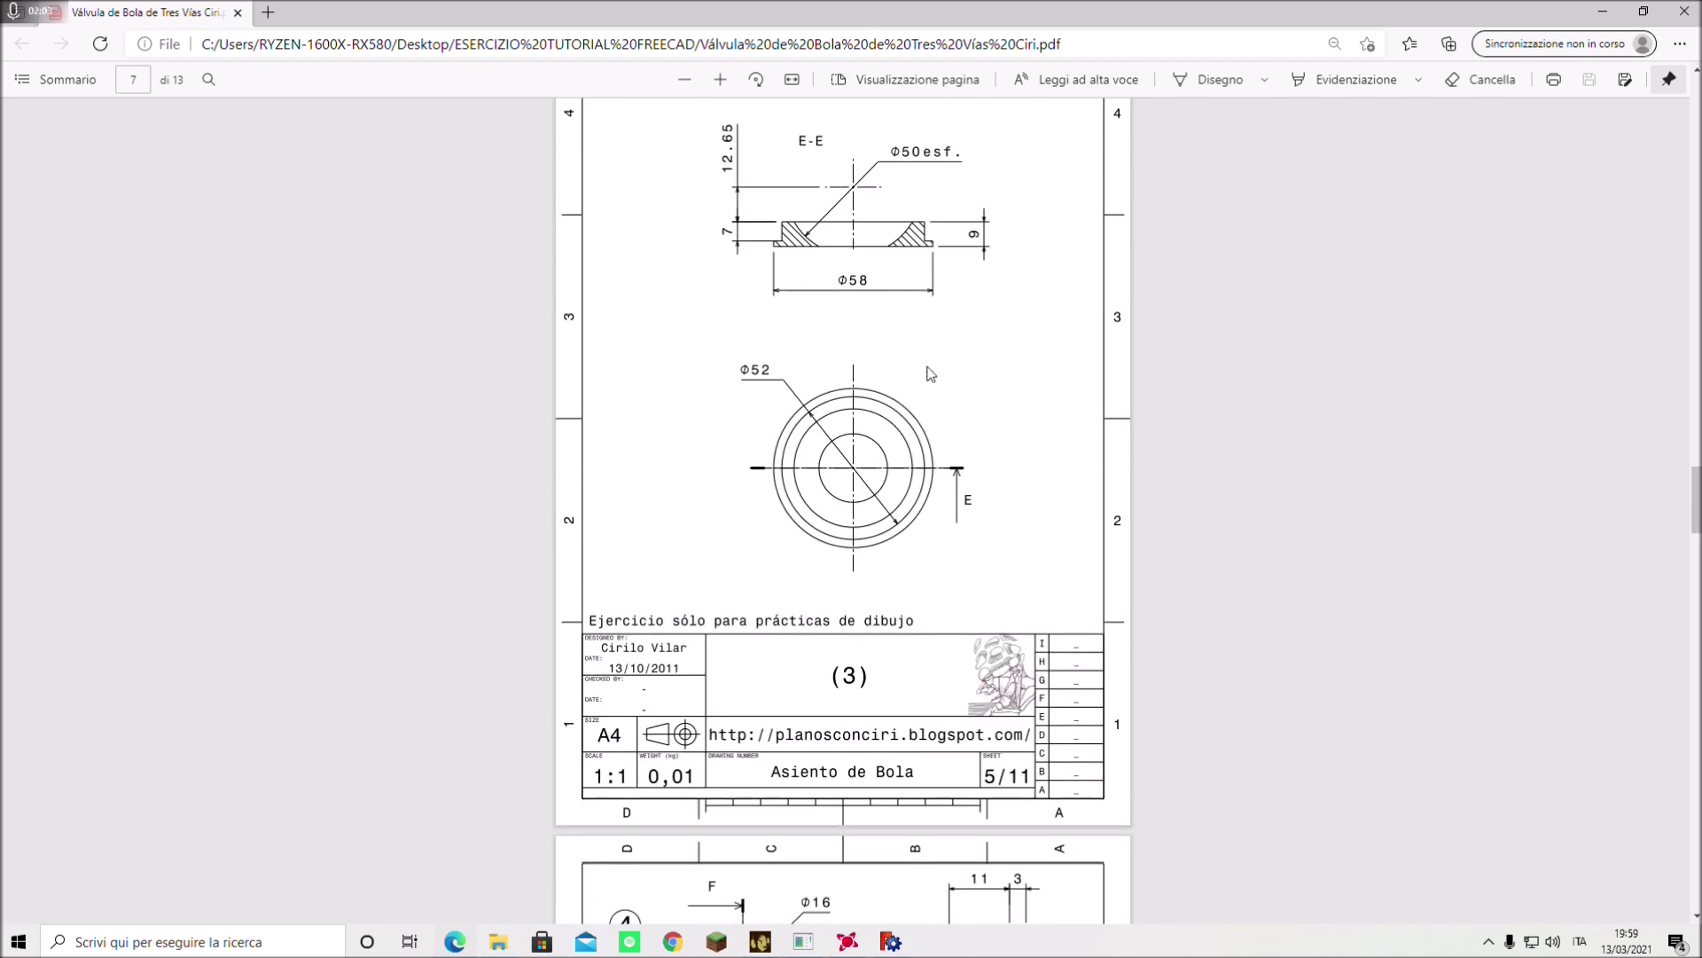
scroll(1055, 385, "up", 2)
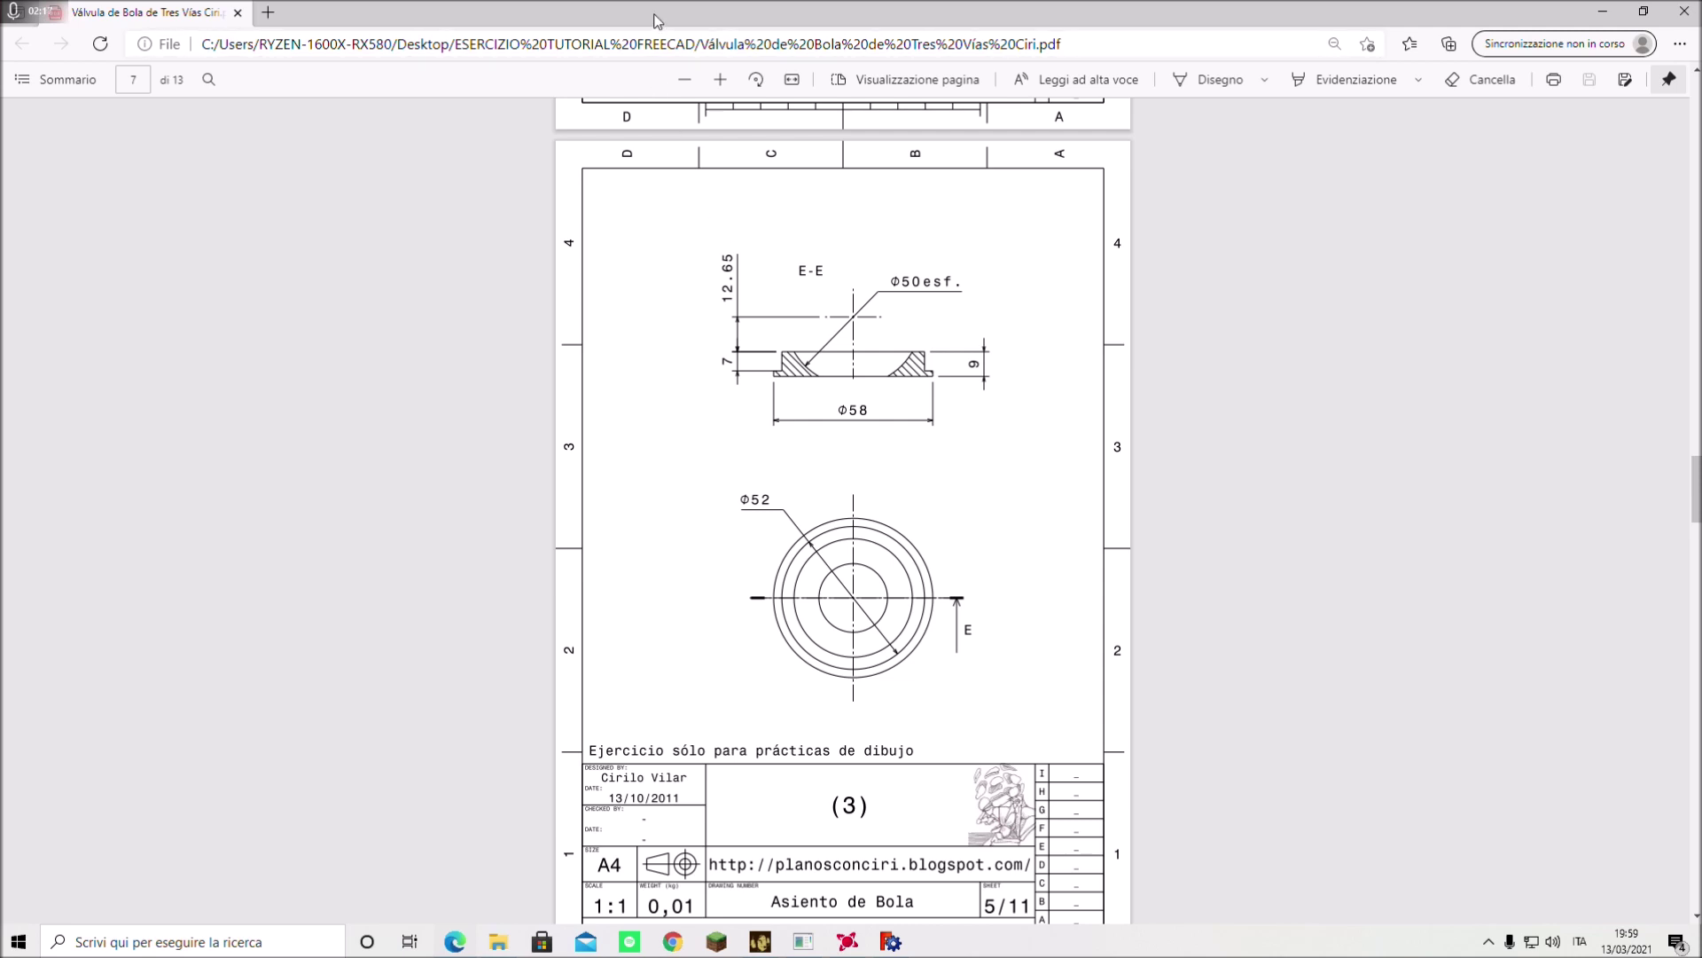
left_click_drag(656, 20, 1684, 22)
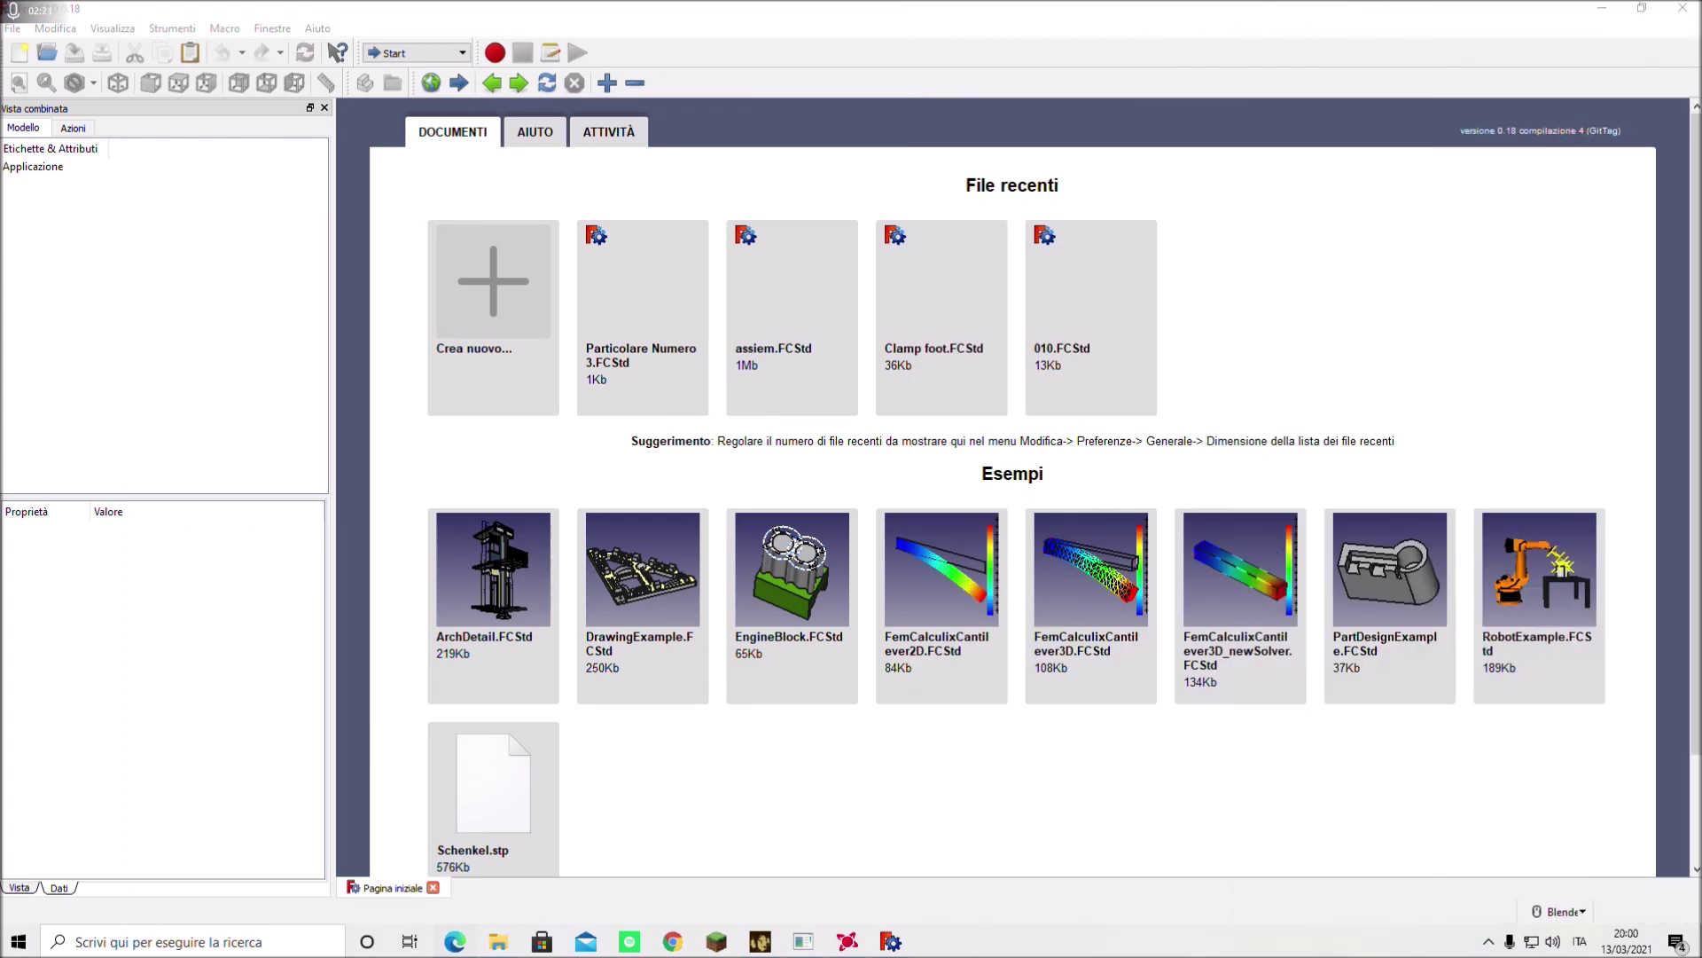
- Create a new FreeCAD document and save it as 'Particolare N3'
left_click(482, 310)
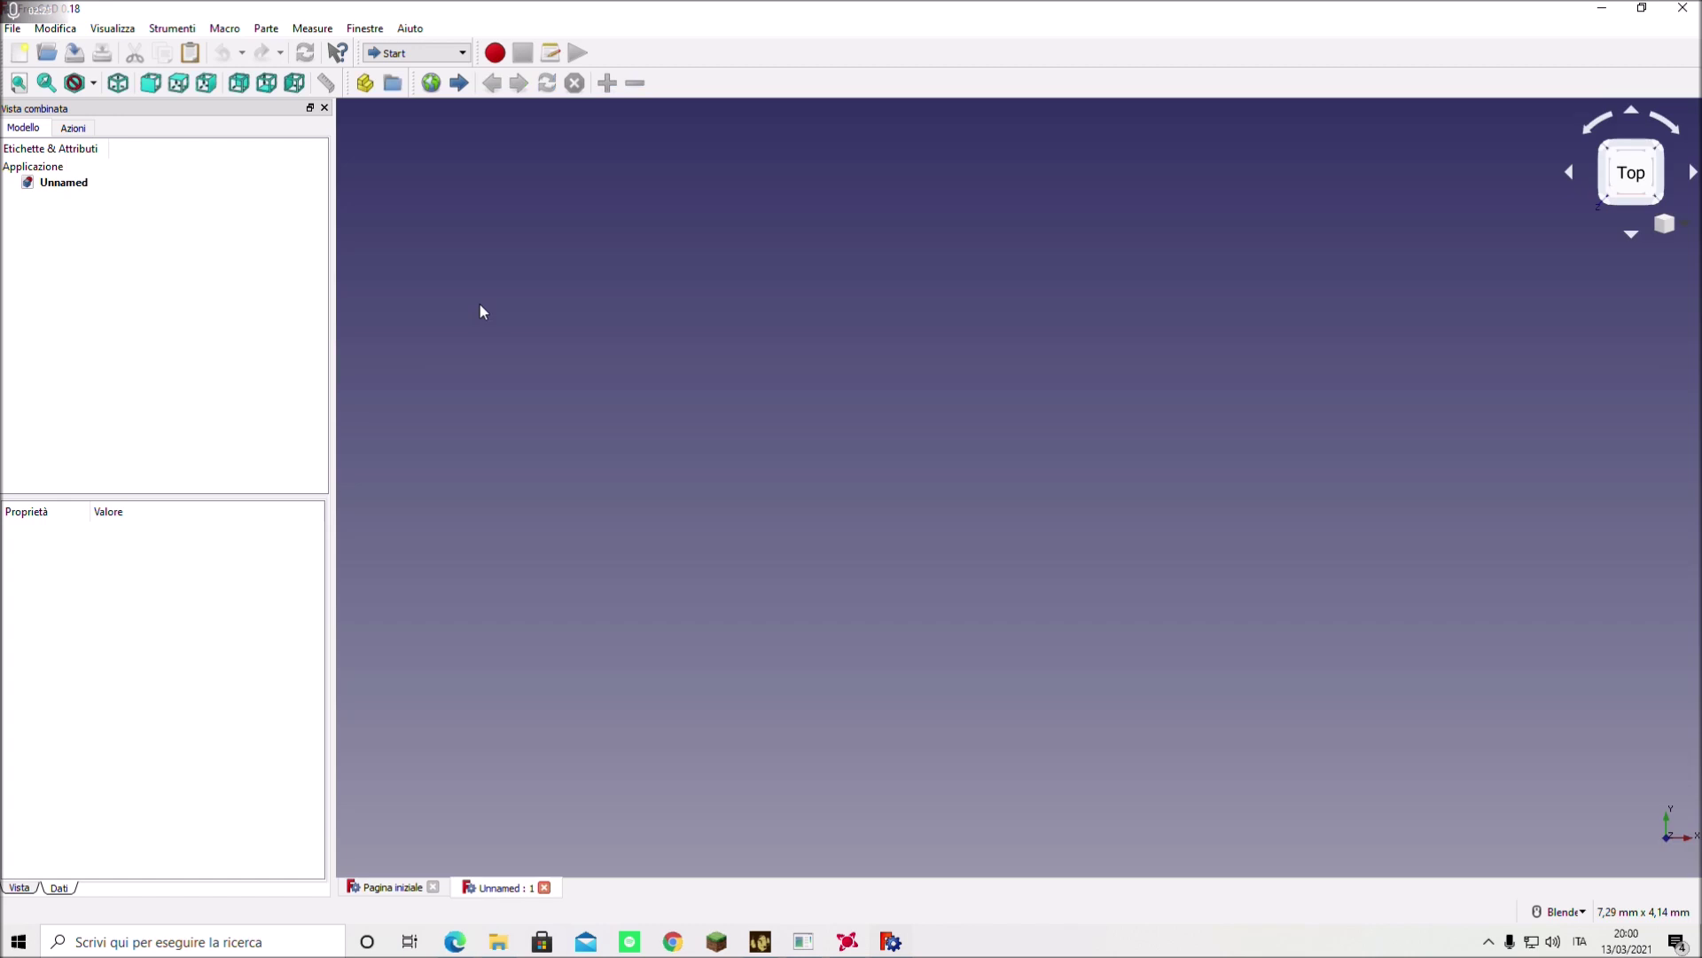
left_click(79, 58)
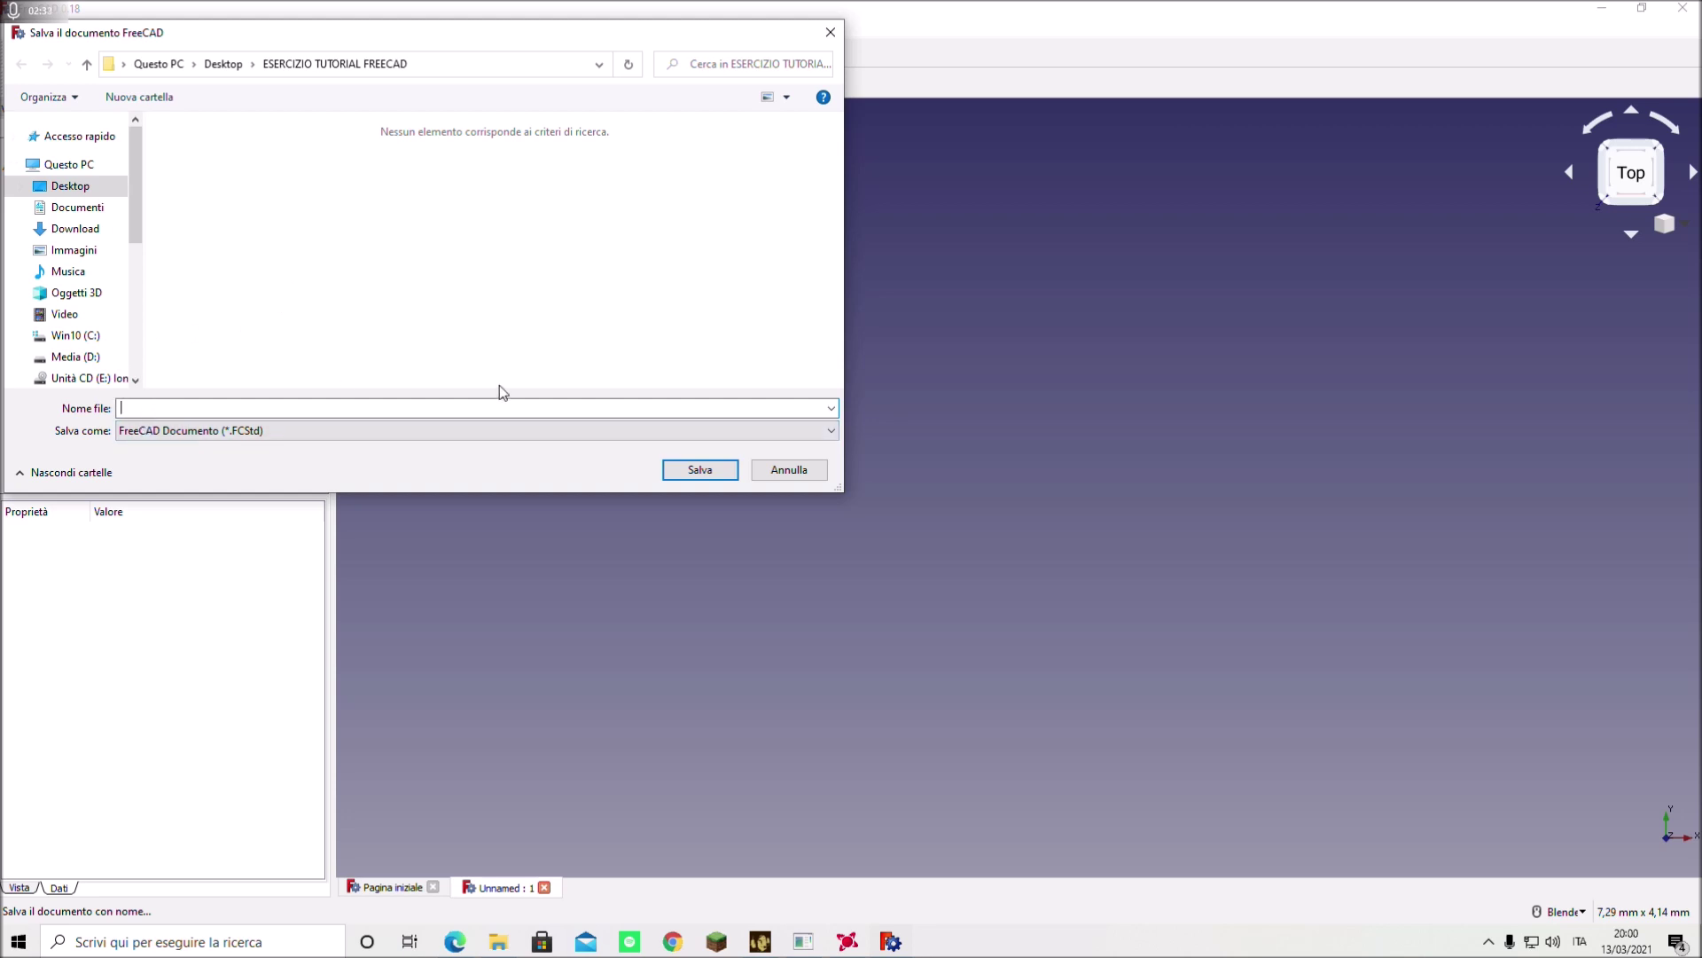
type("Parti")
type("col")
type("are ")
type("N")
type("3")
key("Return")
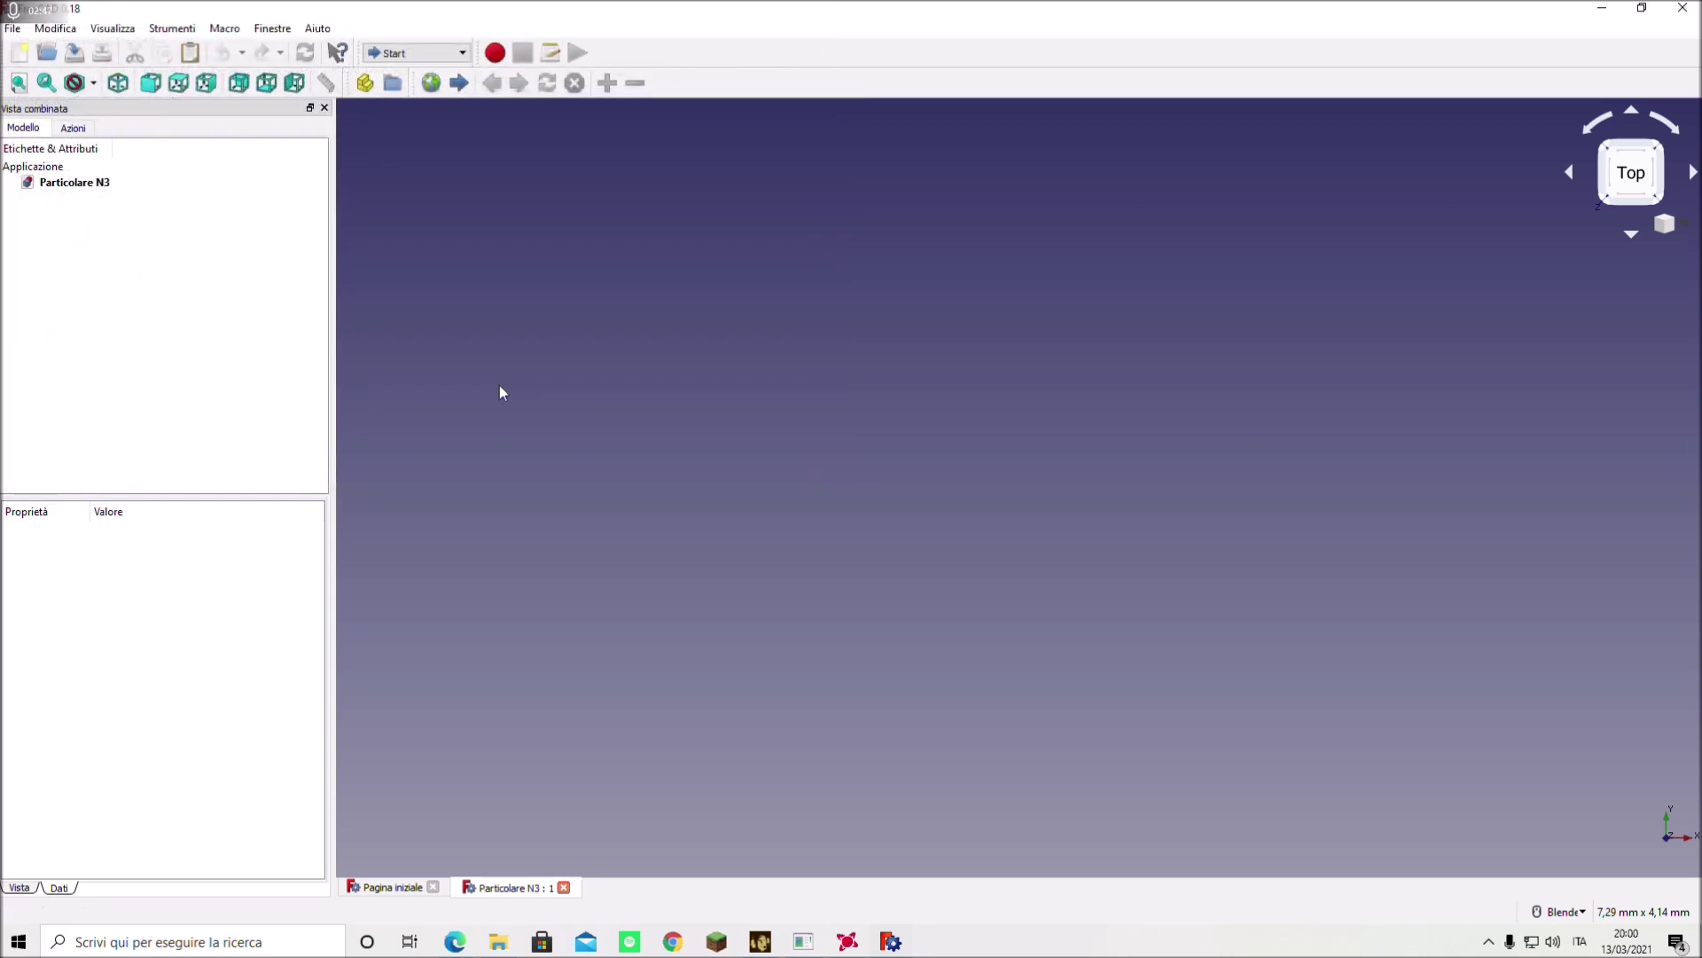
left_click(67, 188)
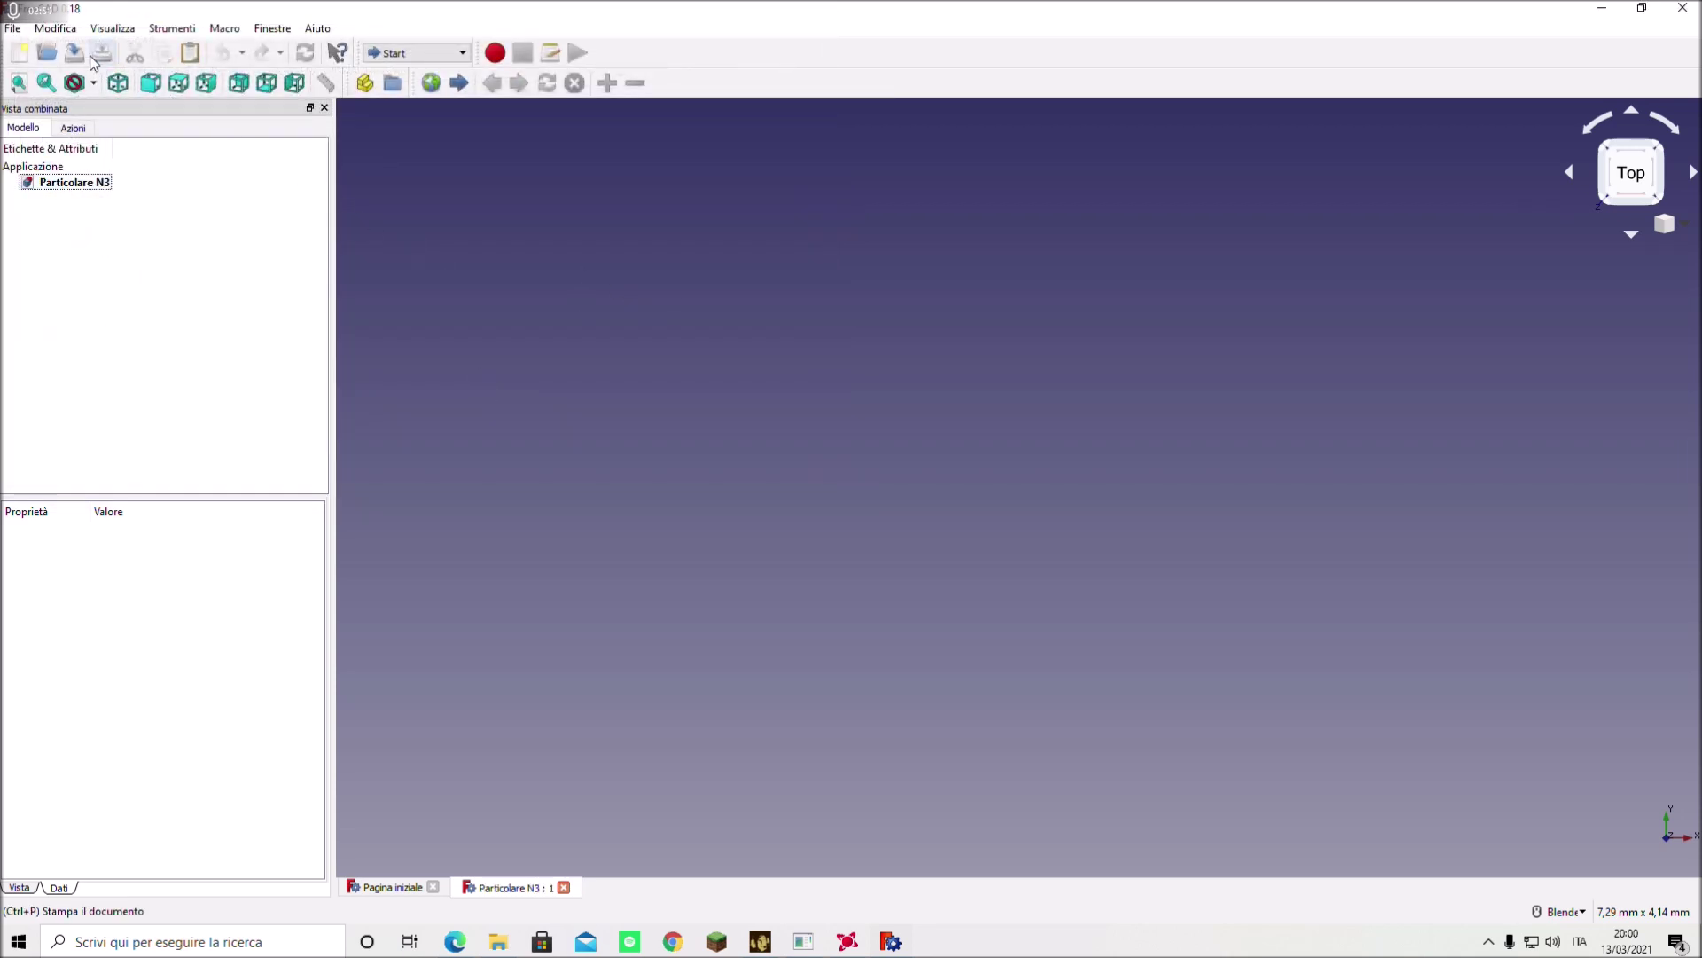
- Switch to the Part workbench, show the axis origin, and add a default cylinder Cilindro
left_click(414, 53)
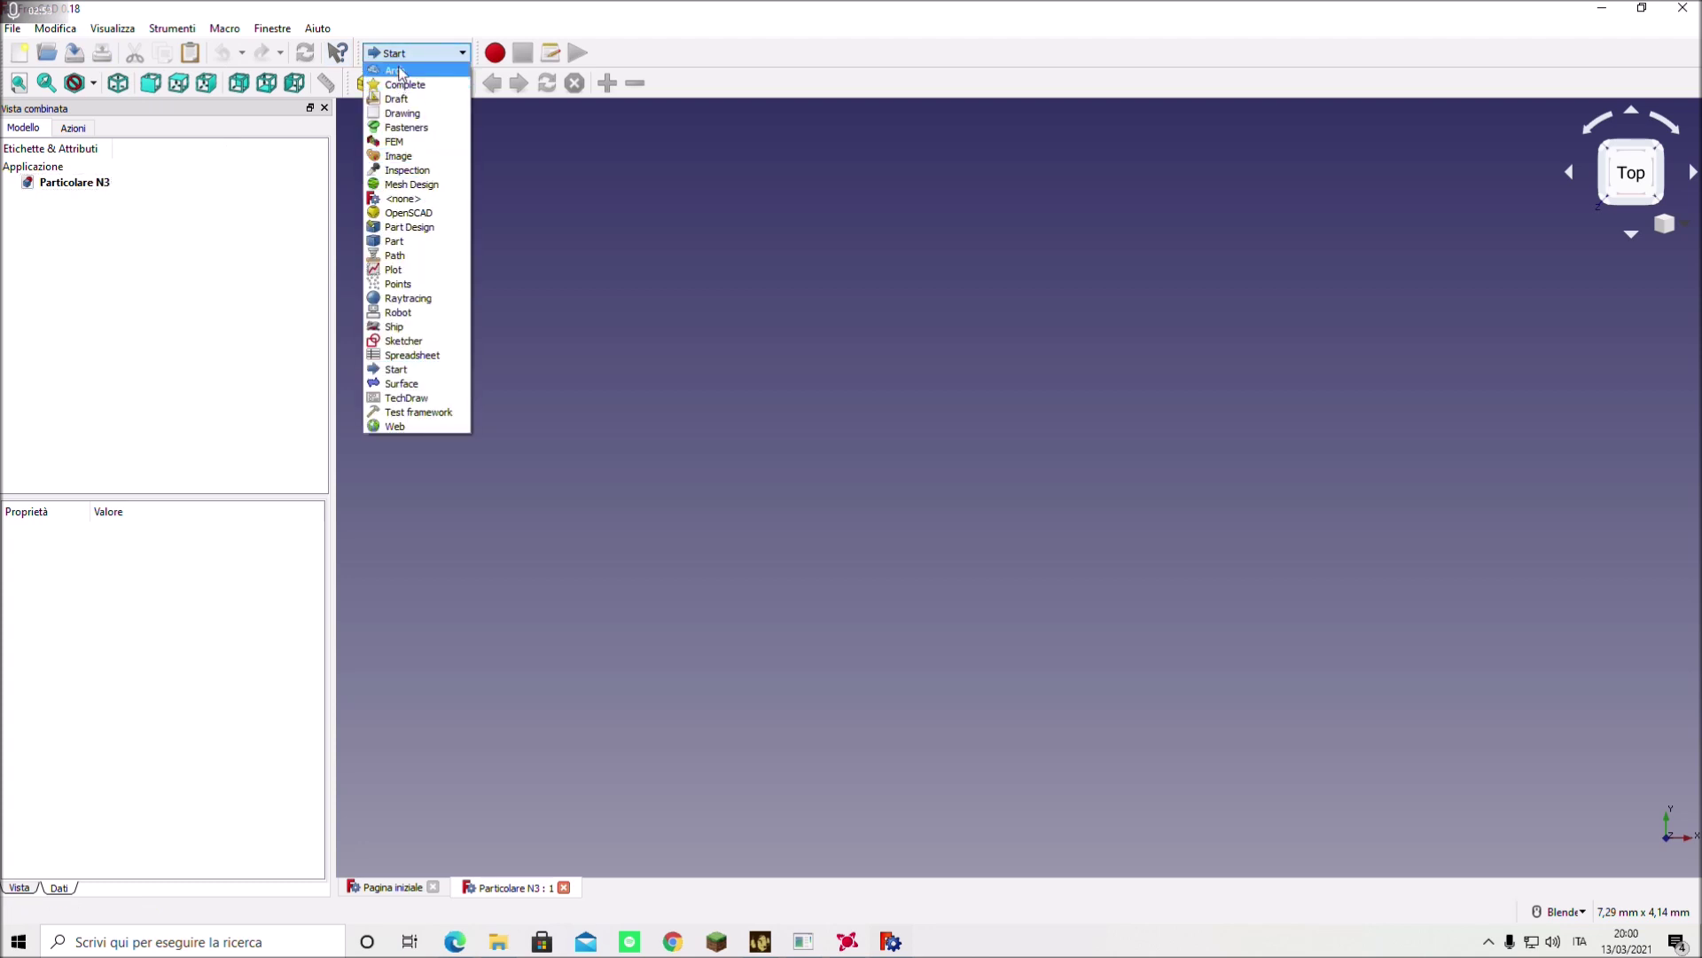
left_click(398, 245)
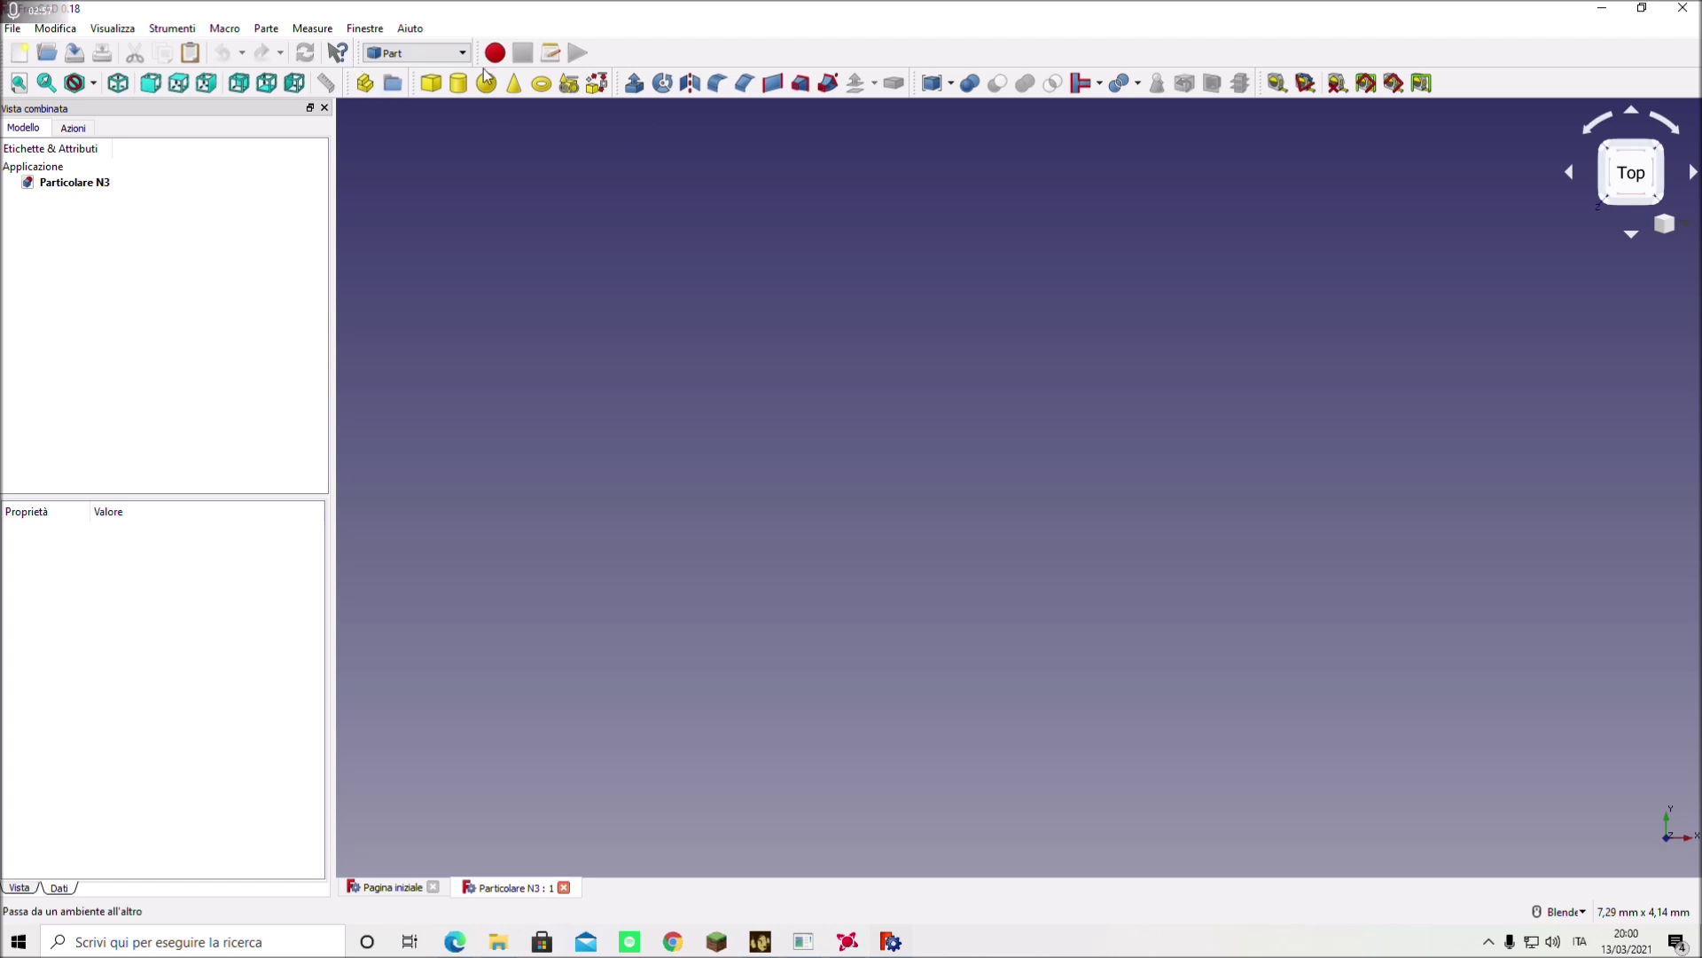
left_click(113, 28)
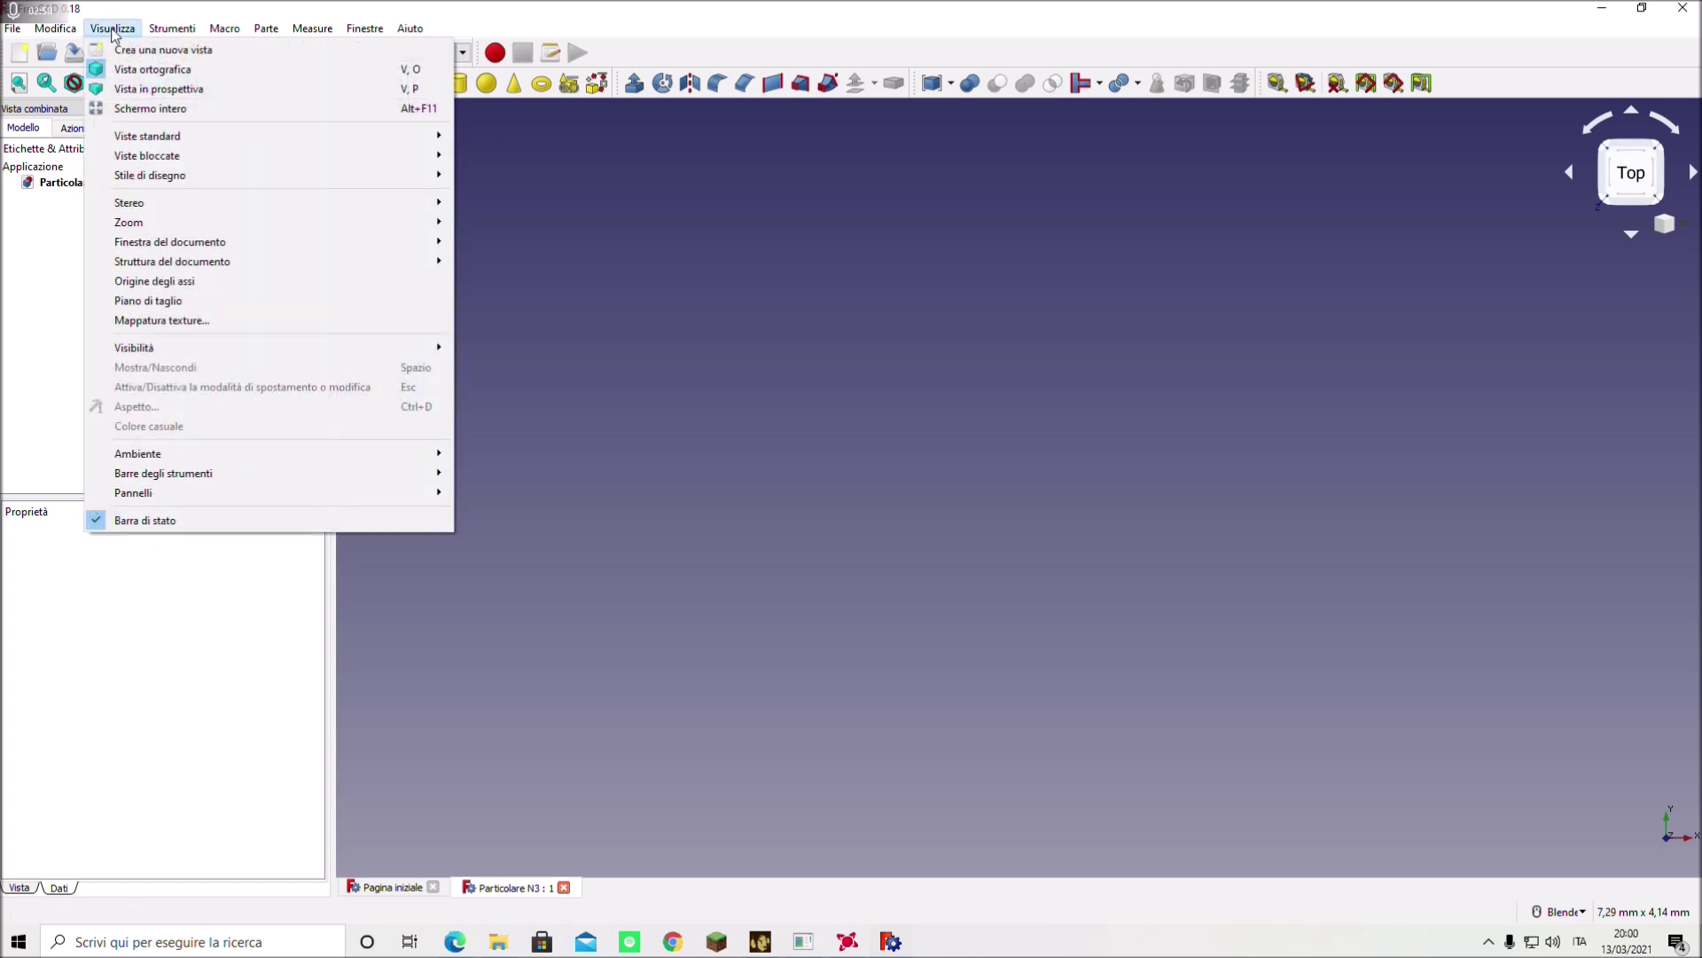
left_click(163, 281)
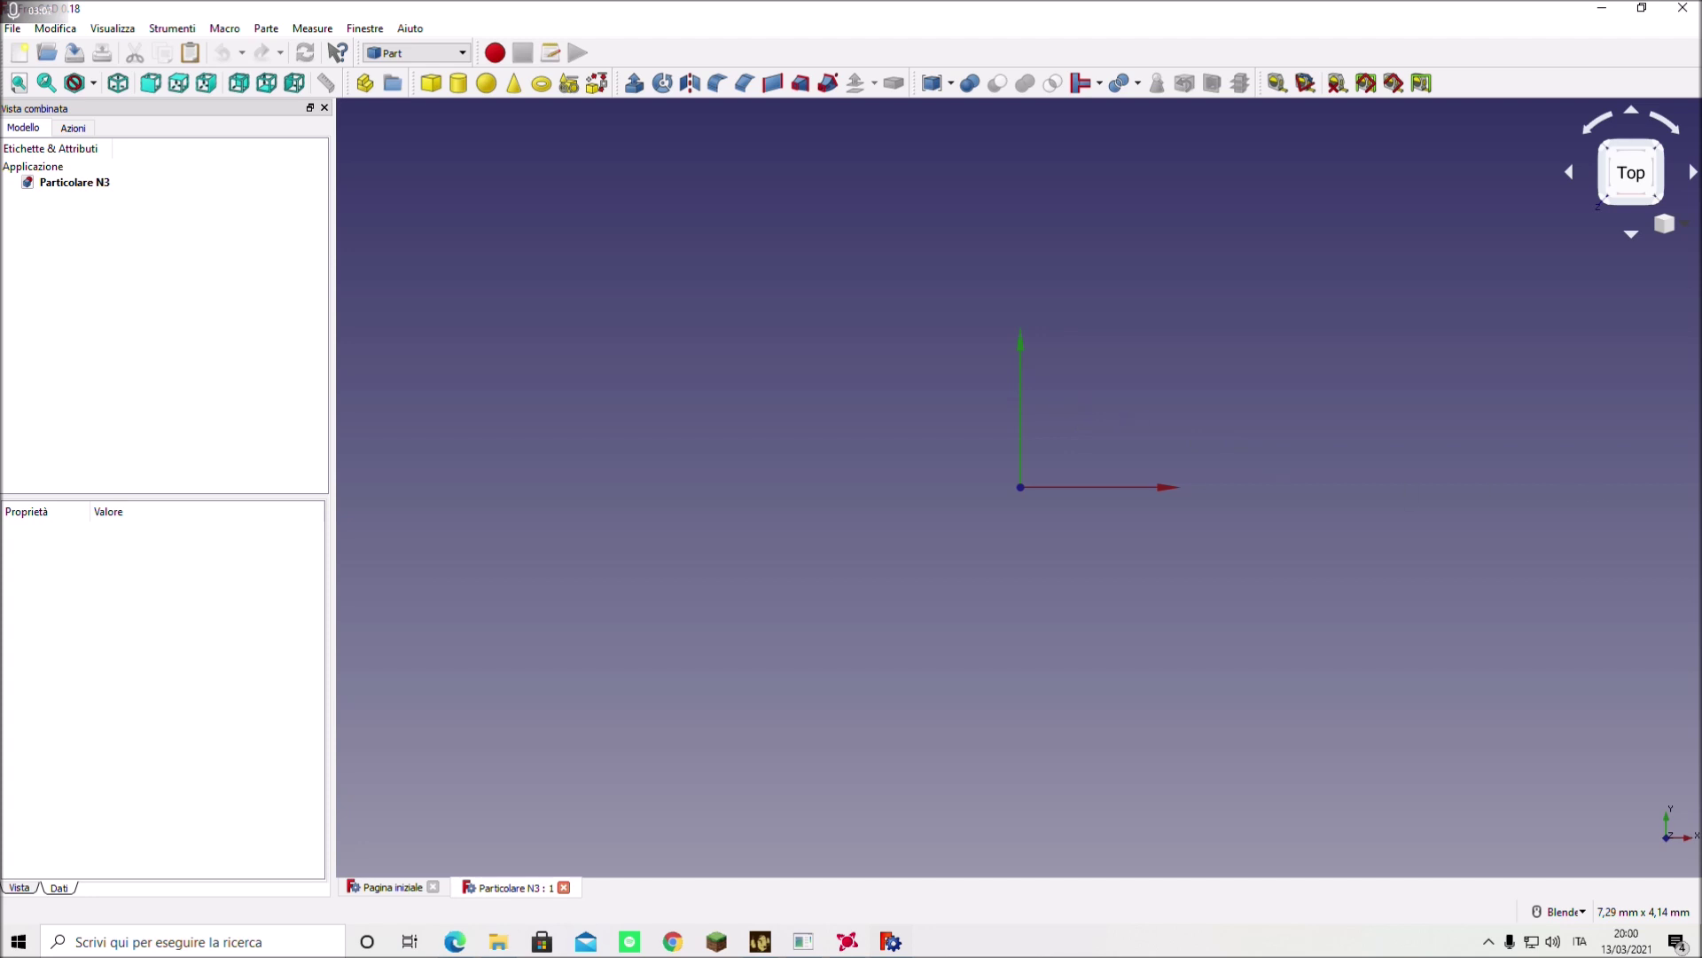
left_click(460, 86)
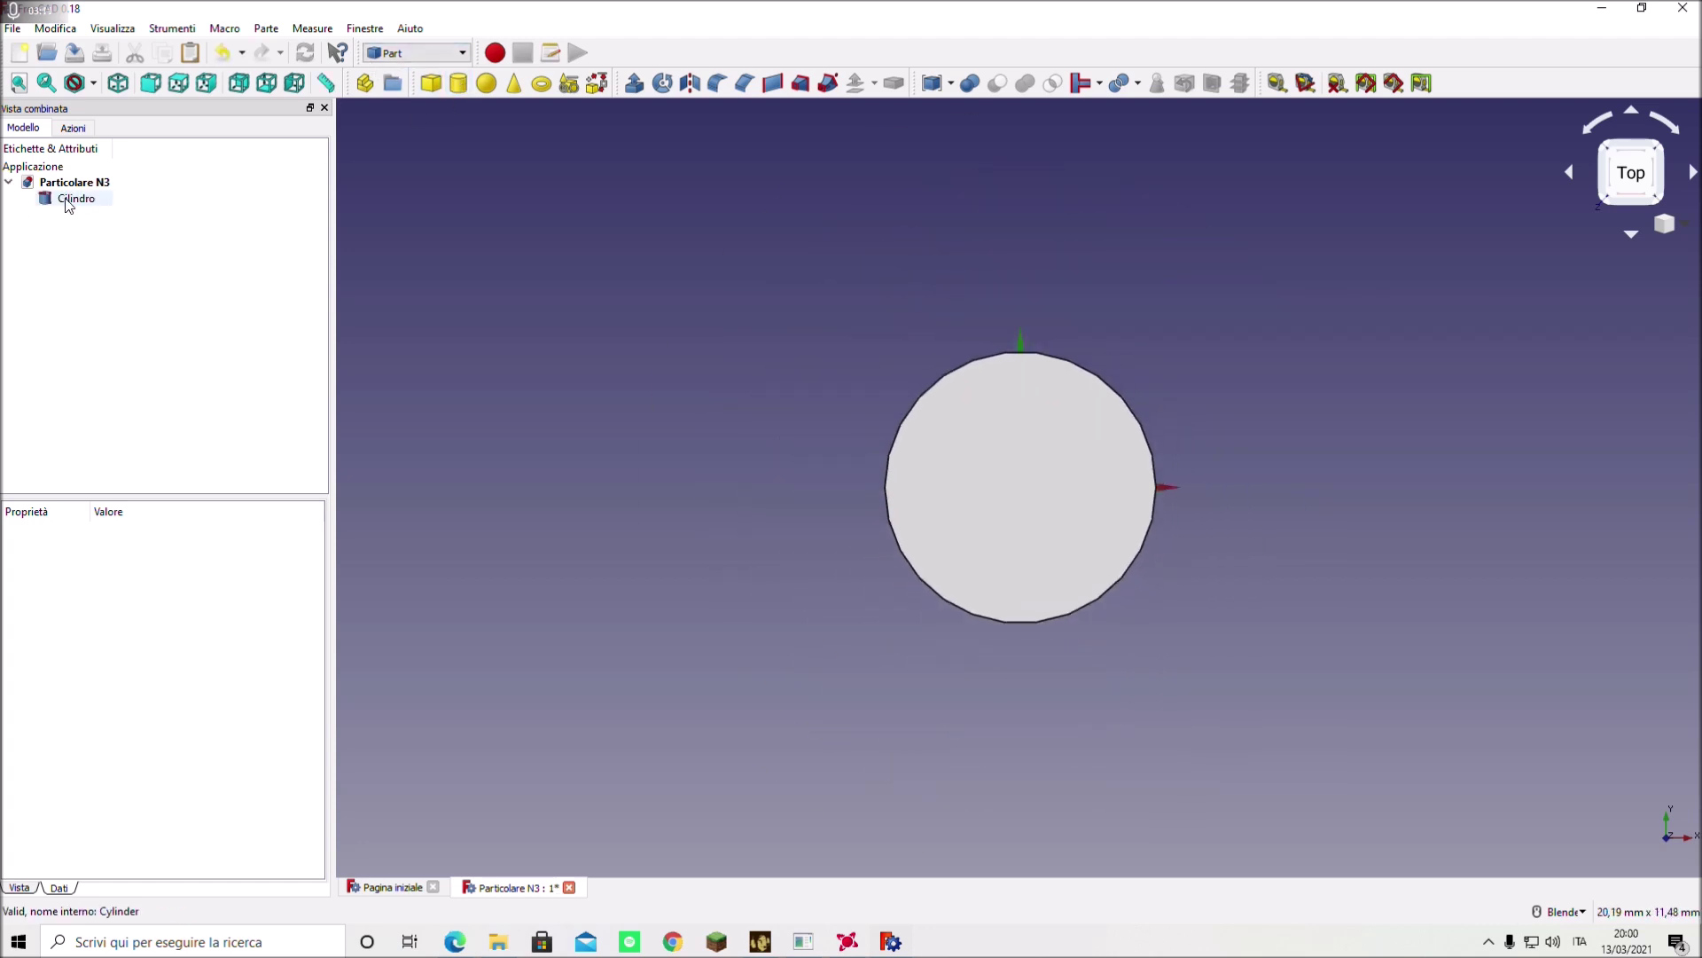
left_click(69, 203)
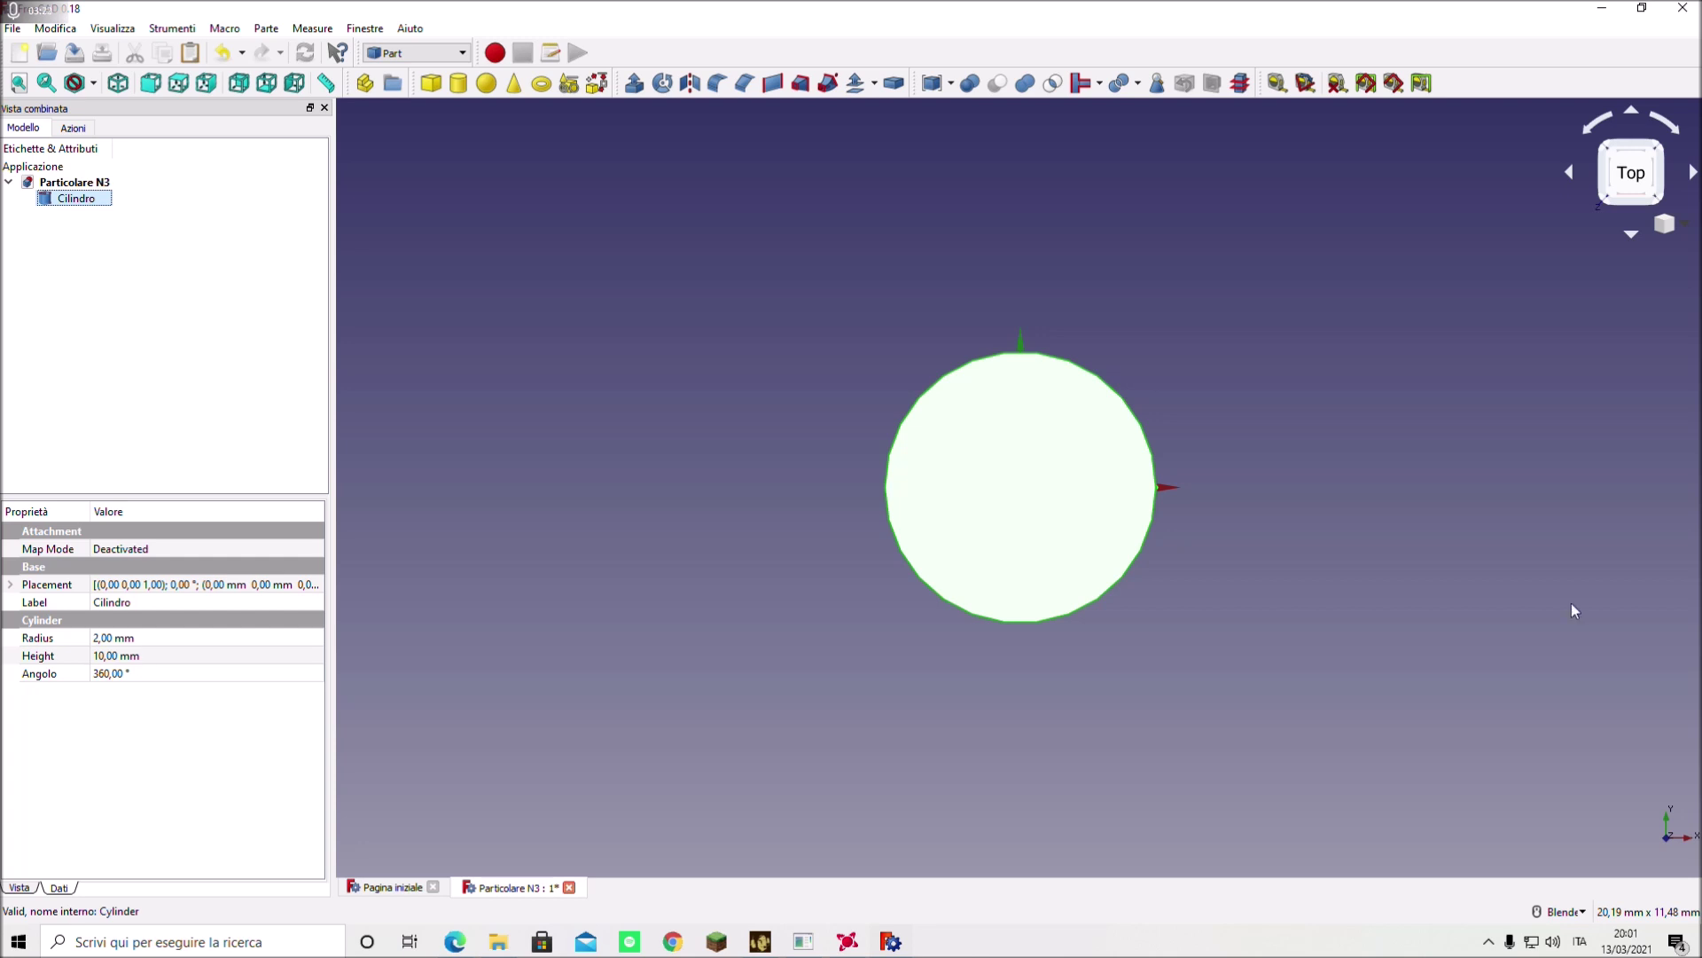
- Set Cilindro's Radius to 29 mm and Height to 2 mm
left_click(102, 637)
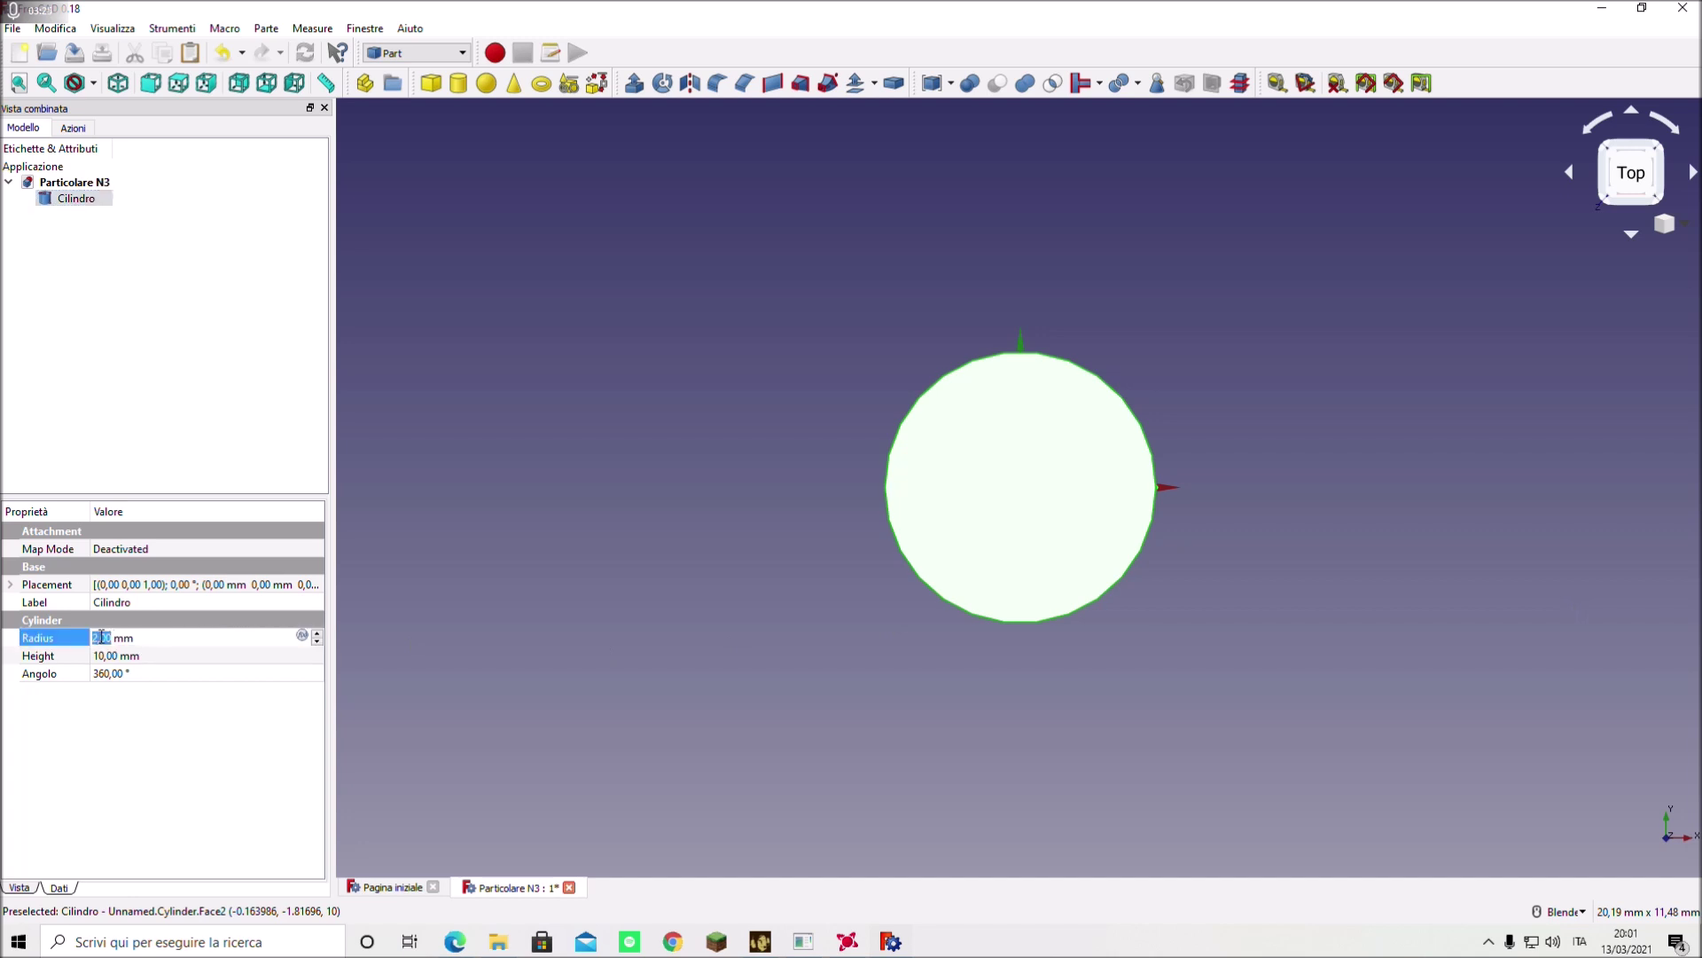
type("25")
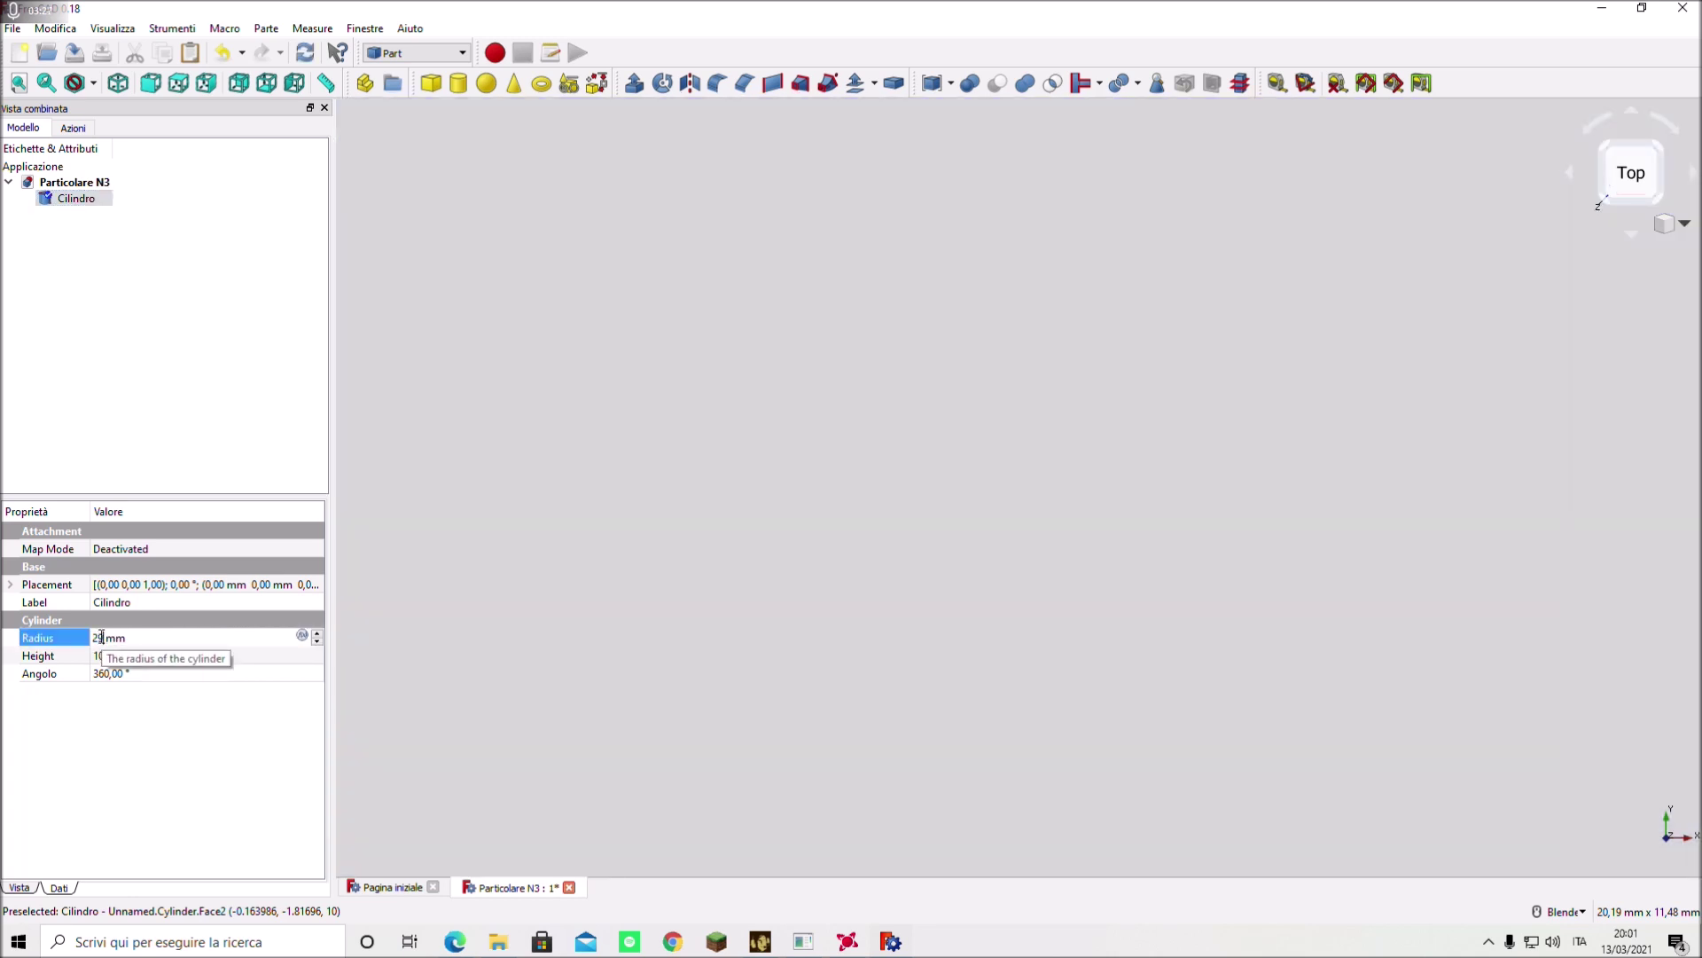
left_click(188, 655)
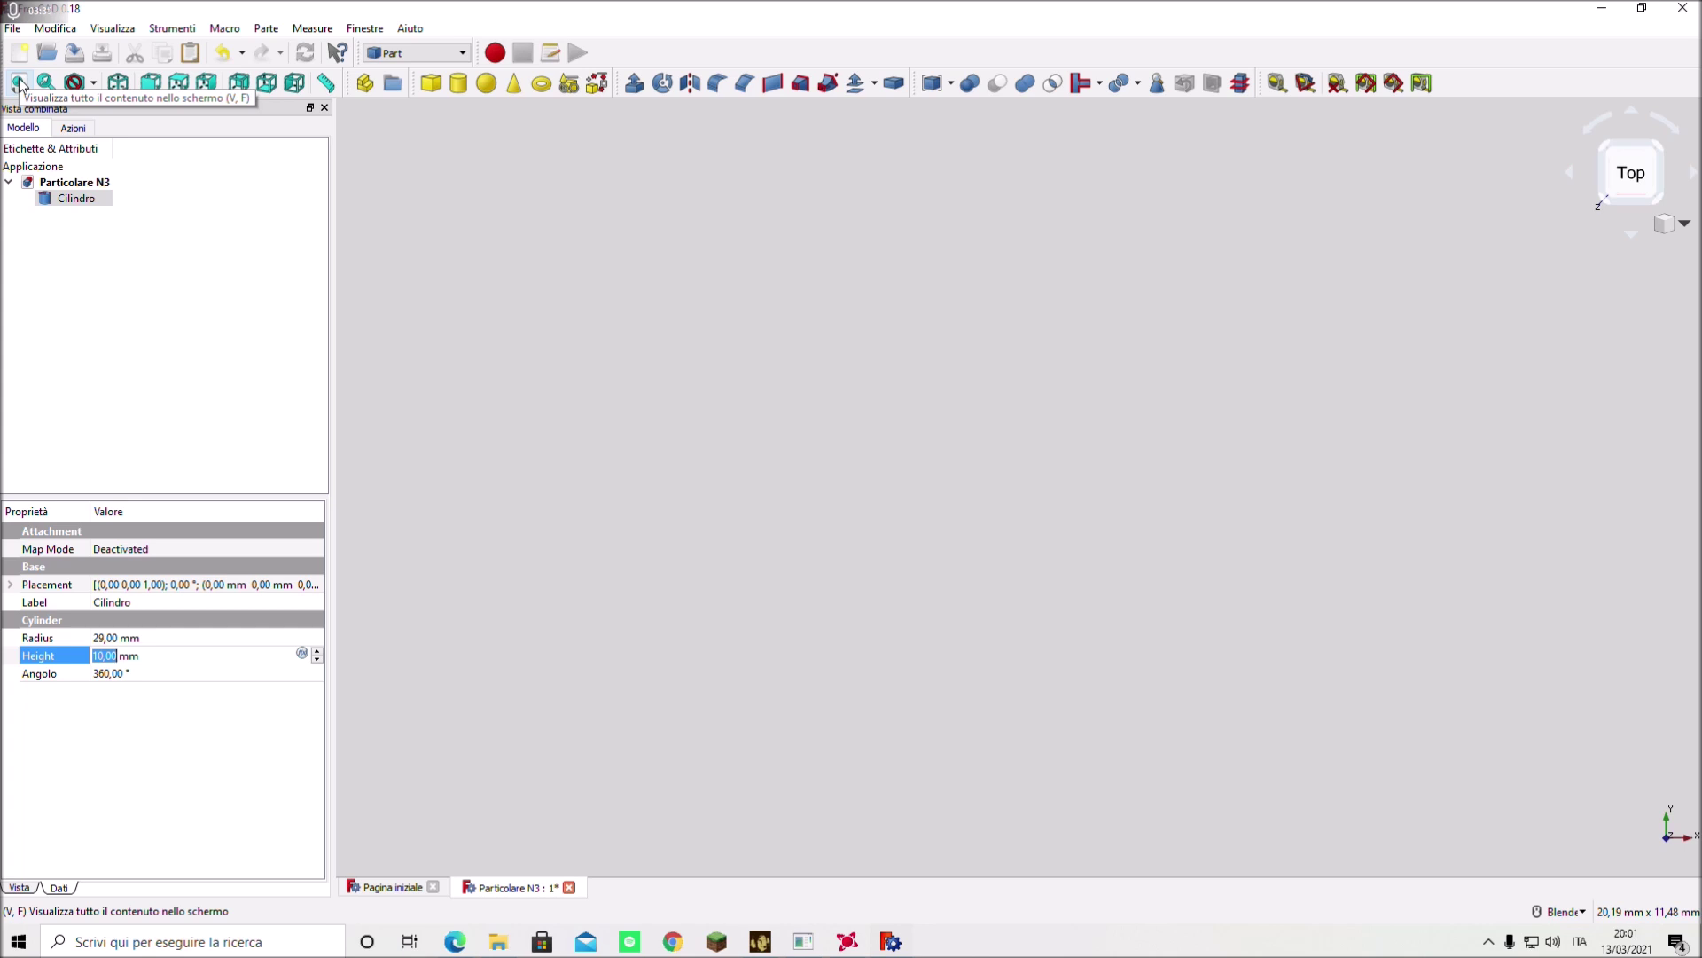
left_click(18, 84)
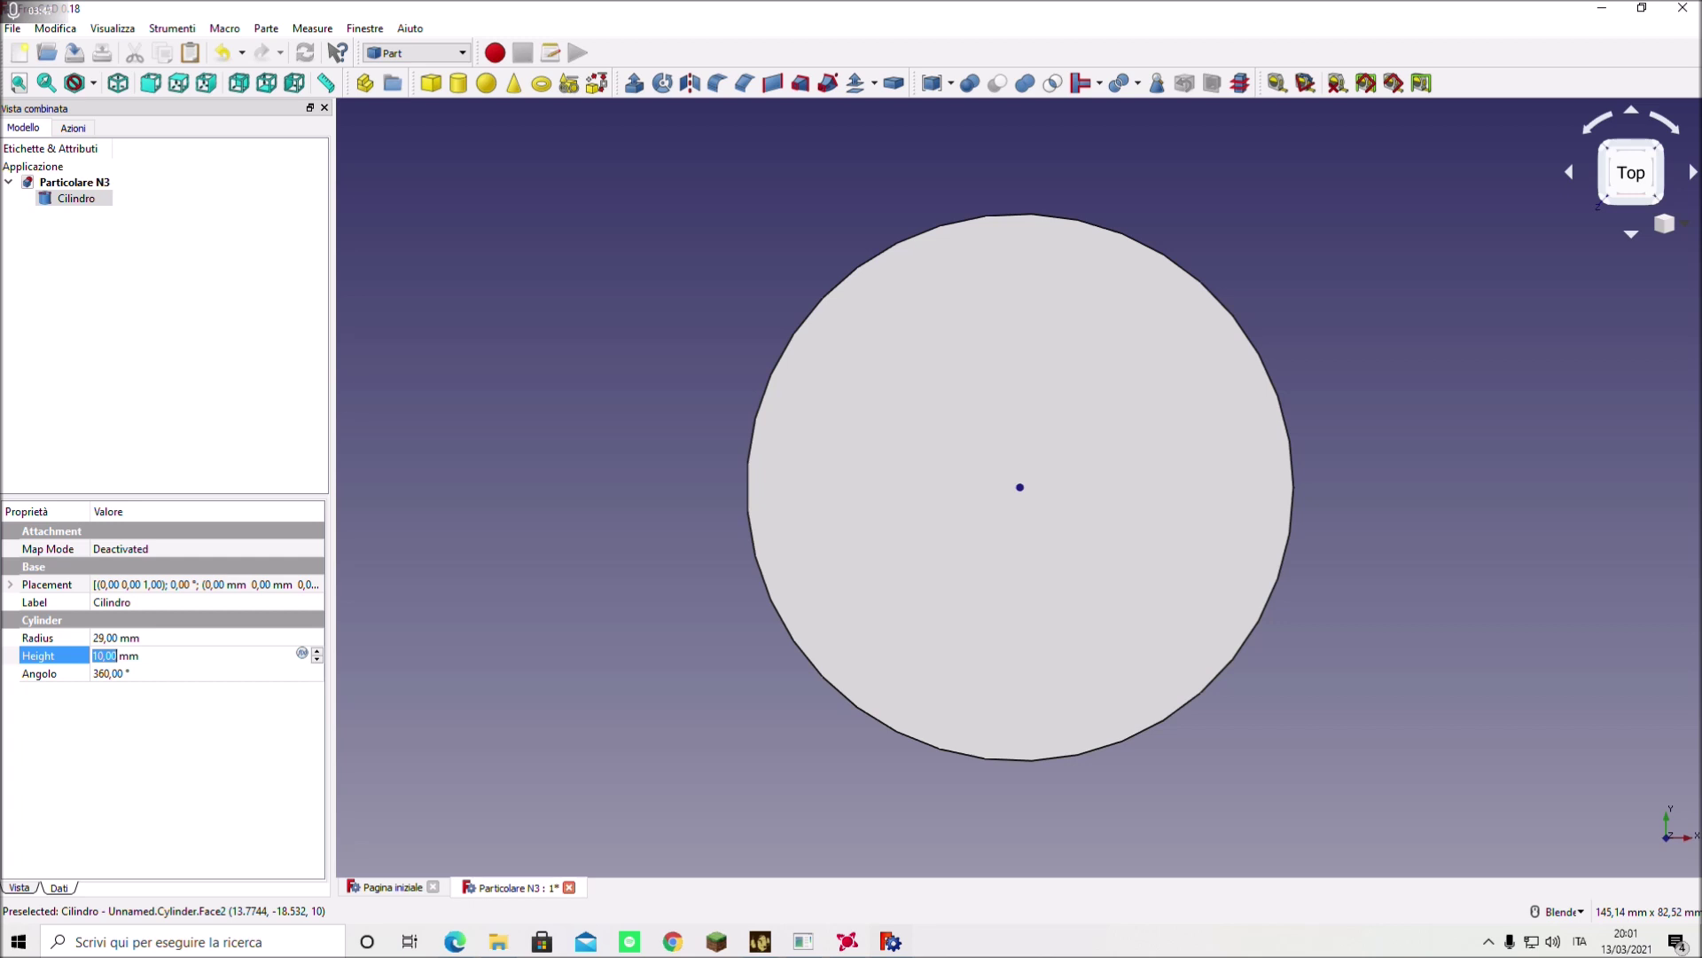
key("Return")
mouse_move(975, 488)
middle_mouse_down()
mouse_move(1108, 475)
mouse_move(1073, 477)
middle_mouse_up()
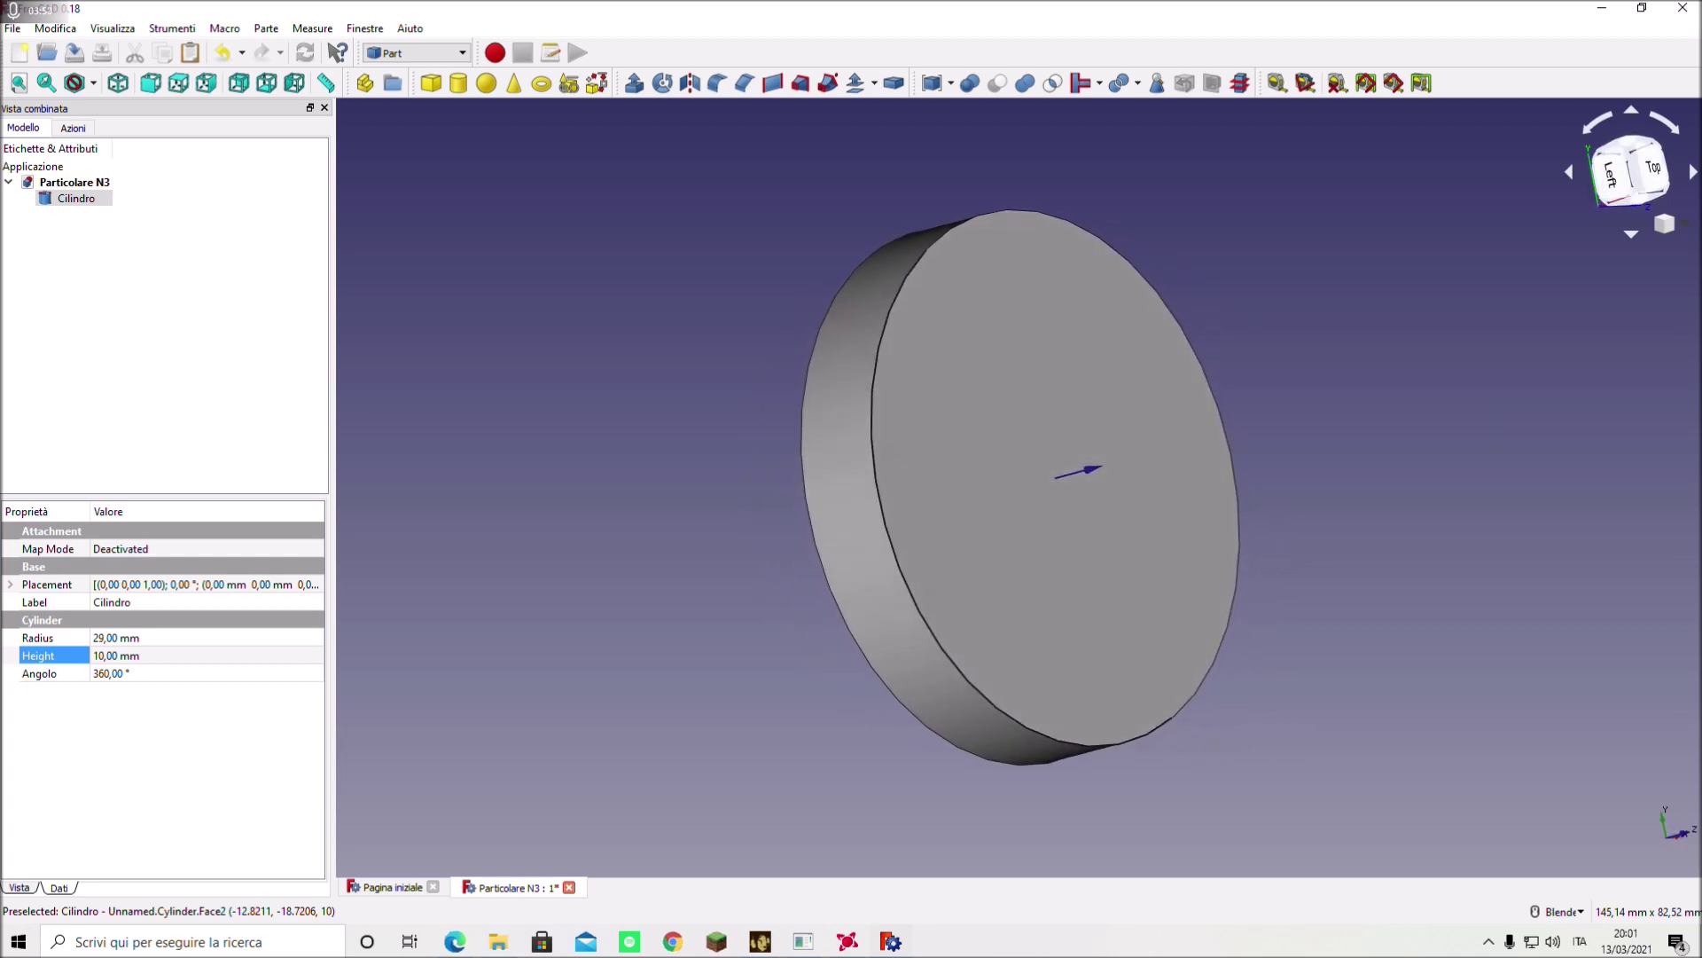
left_click(119, 652)
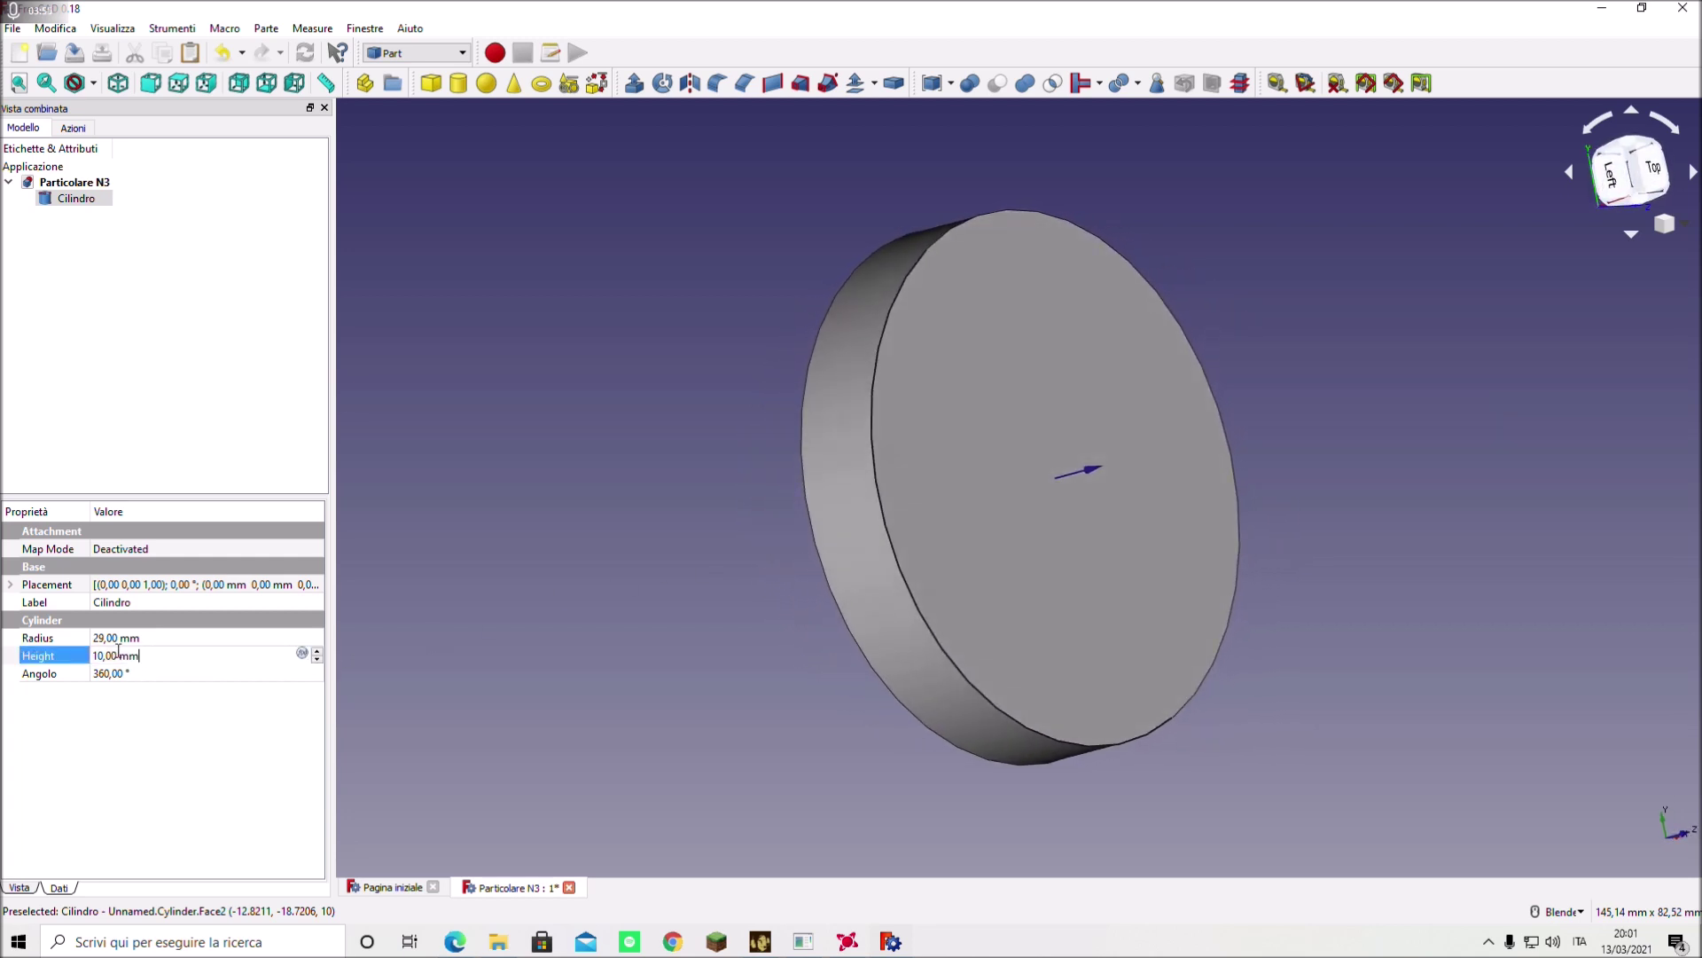
double_click(108, 656)
type("2")
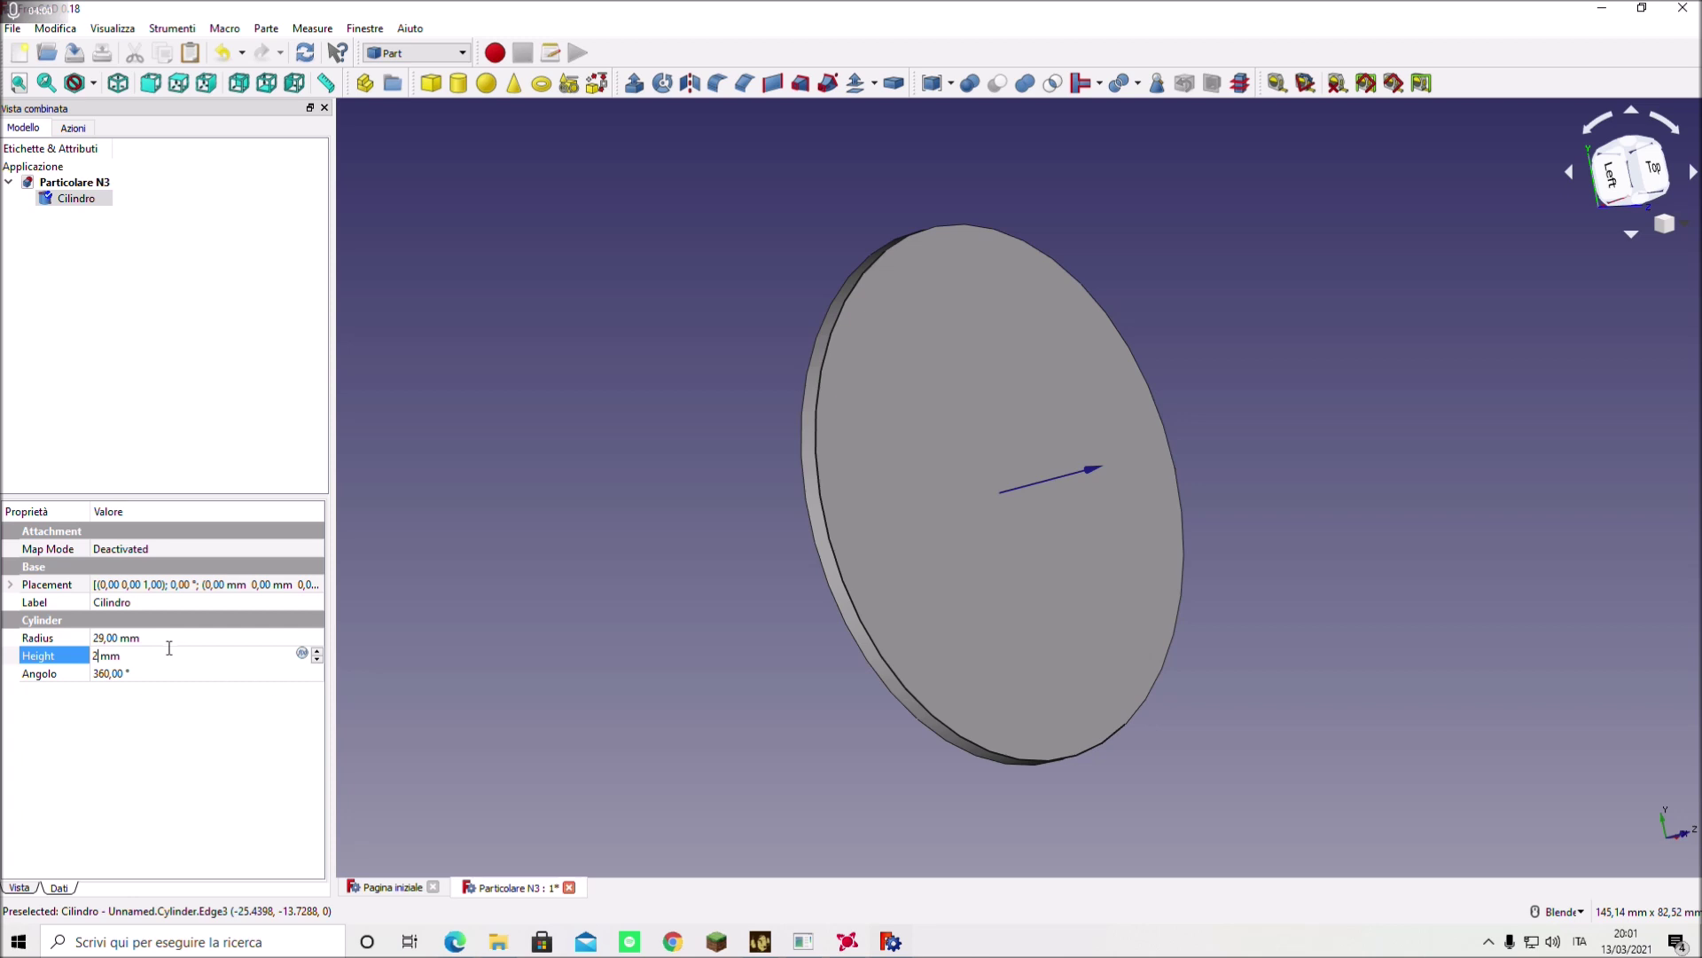
left_click(169, 637)
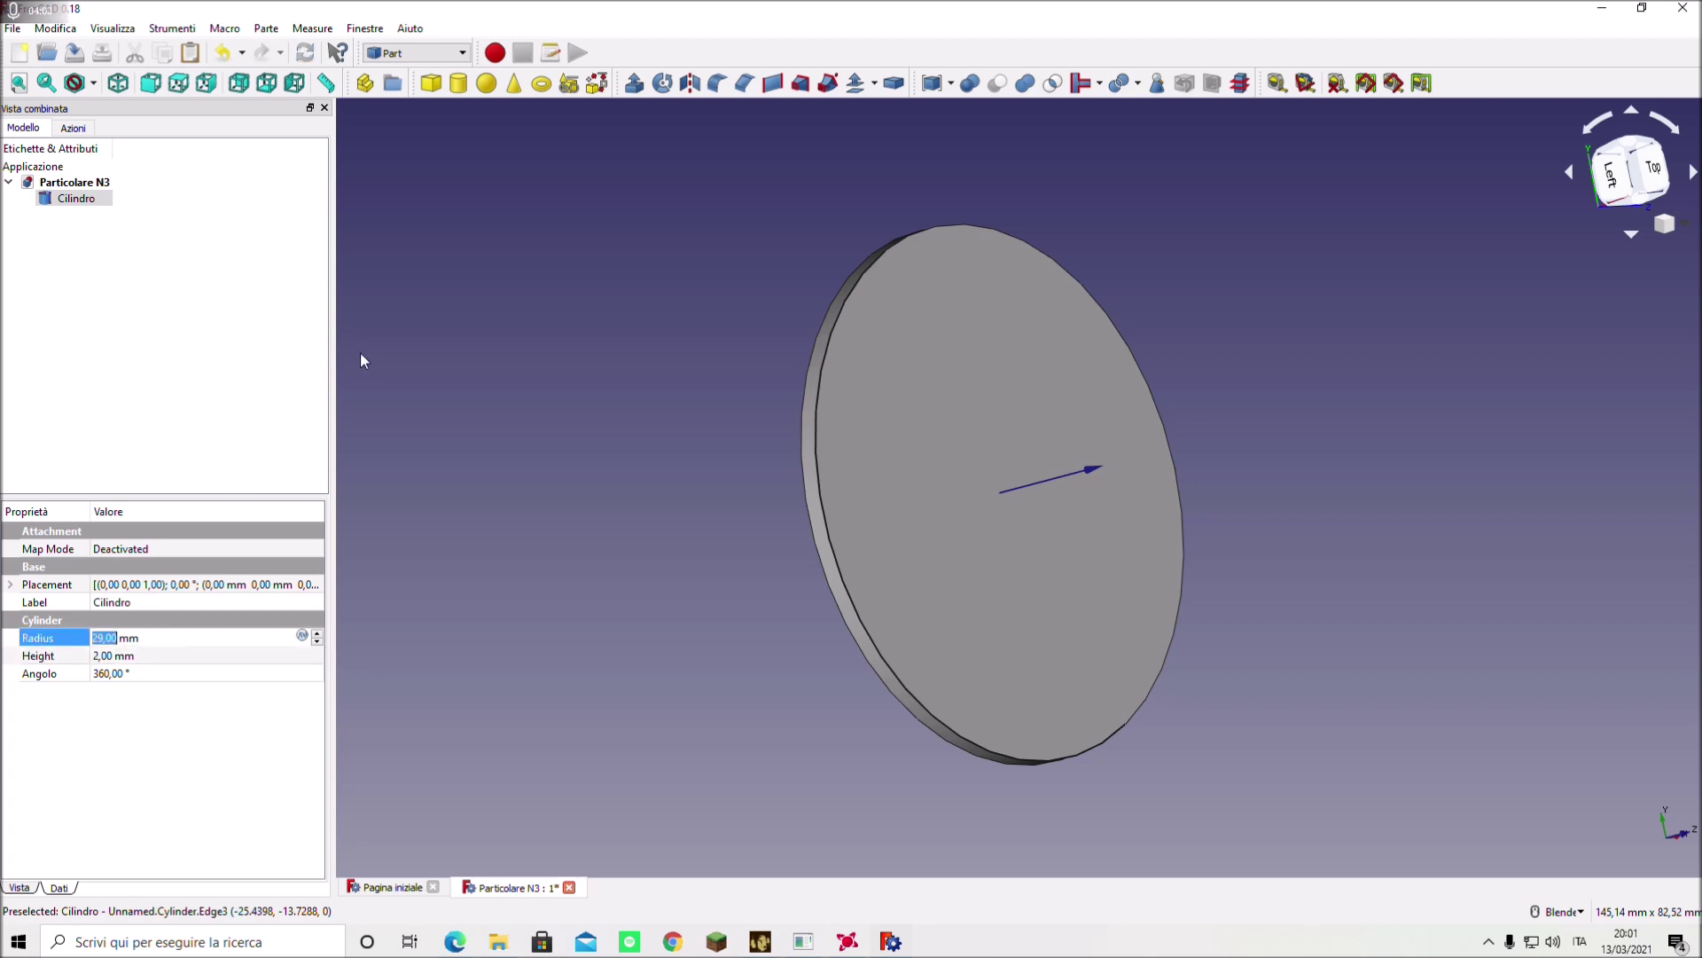
- Add a second default cylinder, Cilindro001 (2 mm radius, 10 mm tall), at the disc's centre
left_click(457, 85)
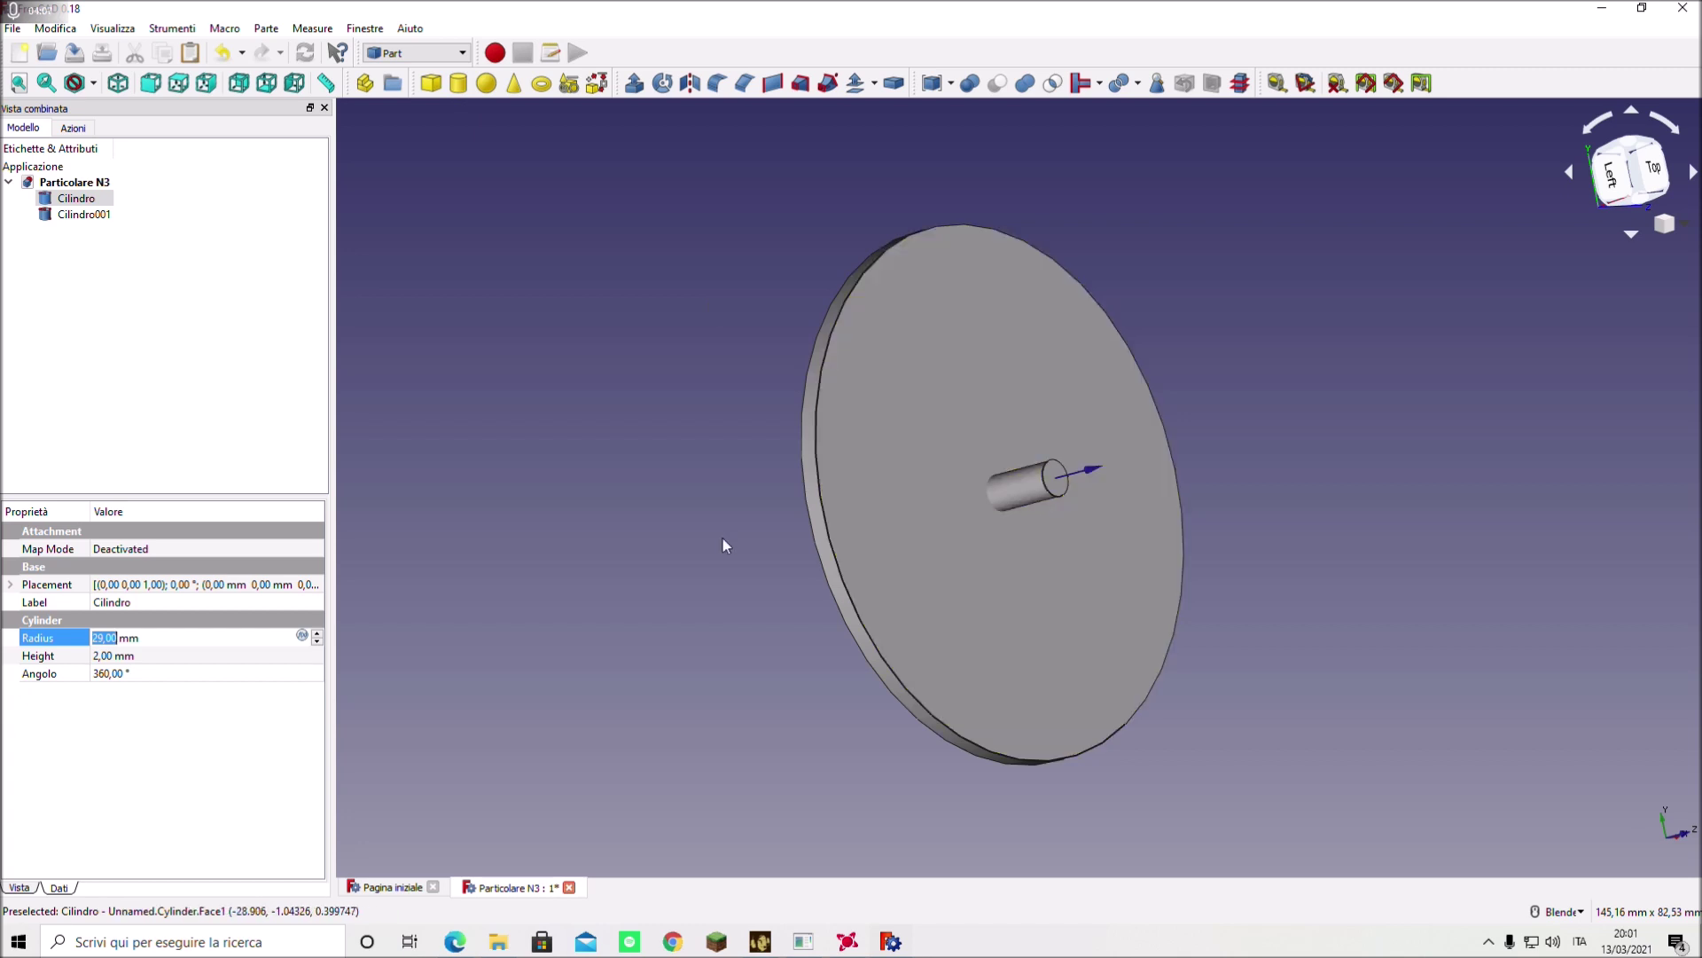
middle_click_drag(721, 539, 798, 532)
middle_click_drag(993, 514, 1007, 518)
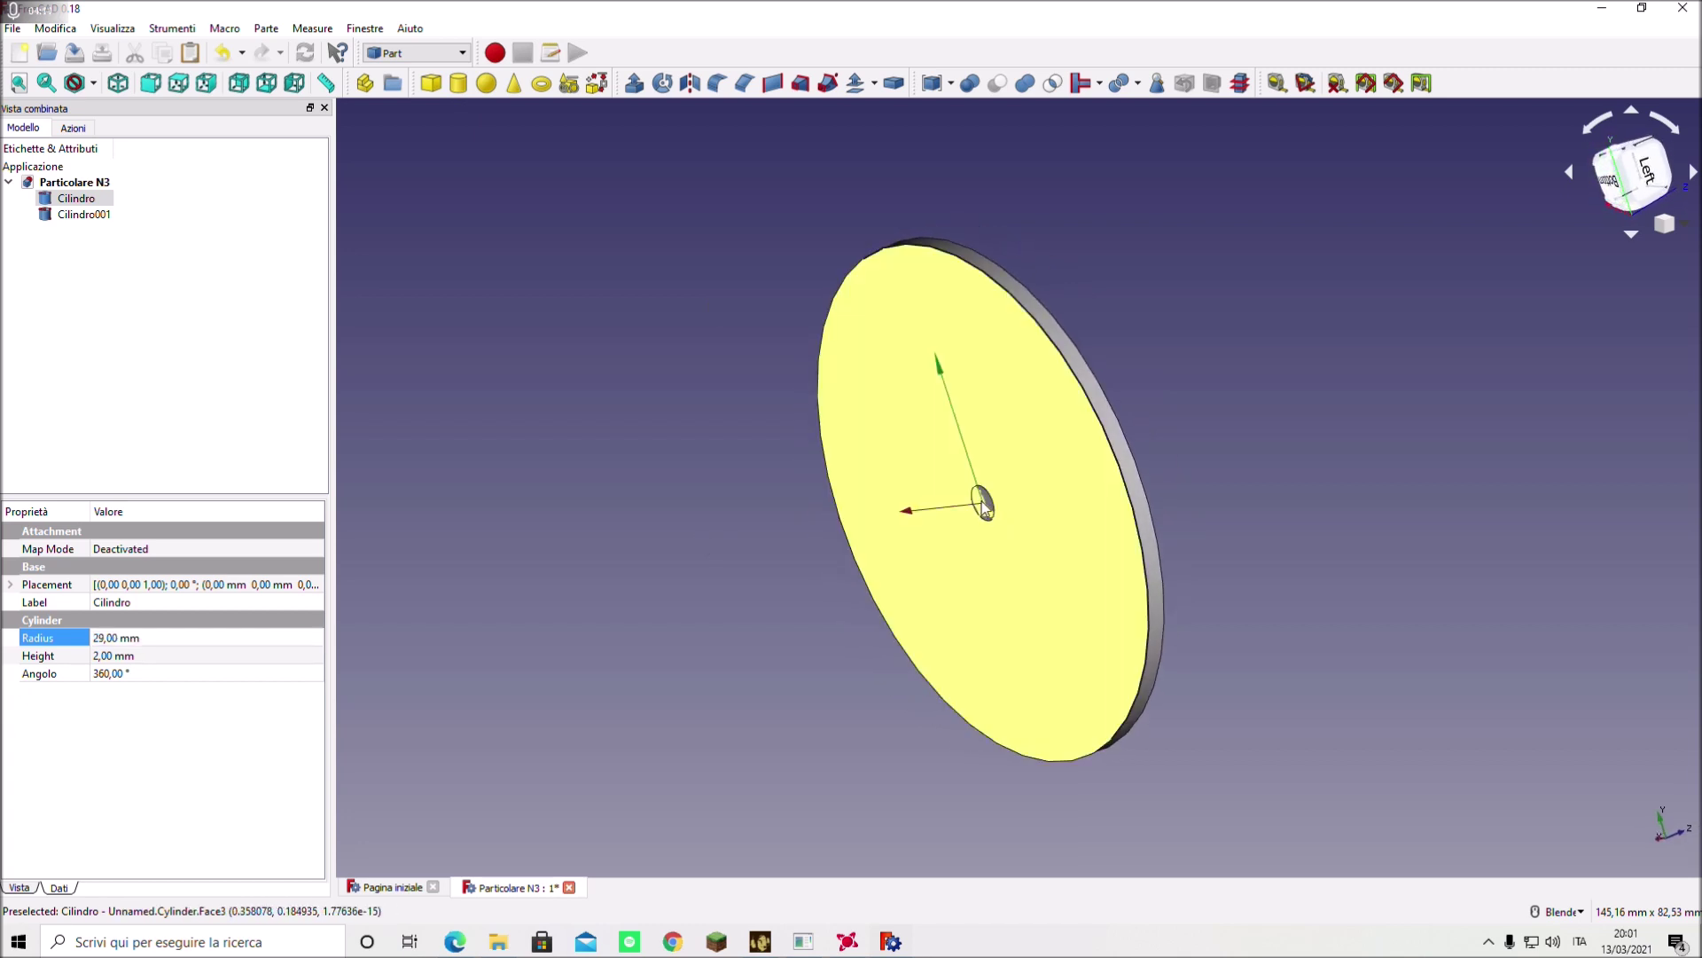
middle_click_drag(1256, 419, 1179, 417)
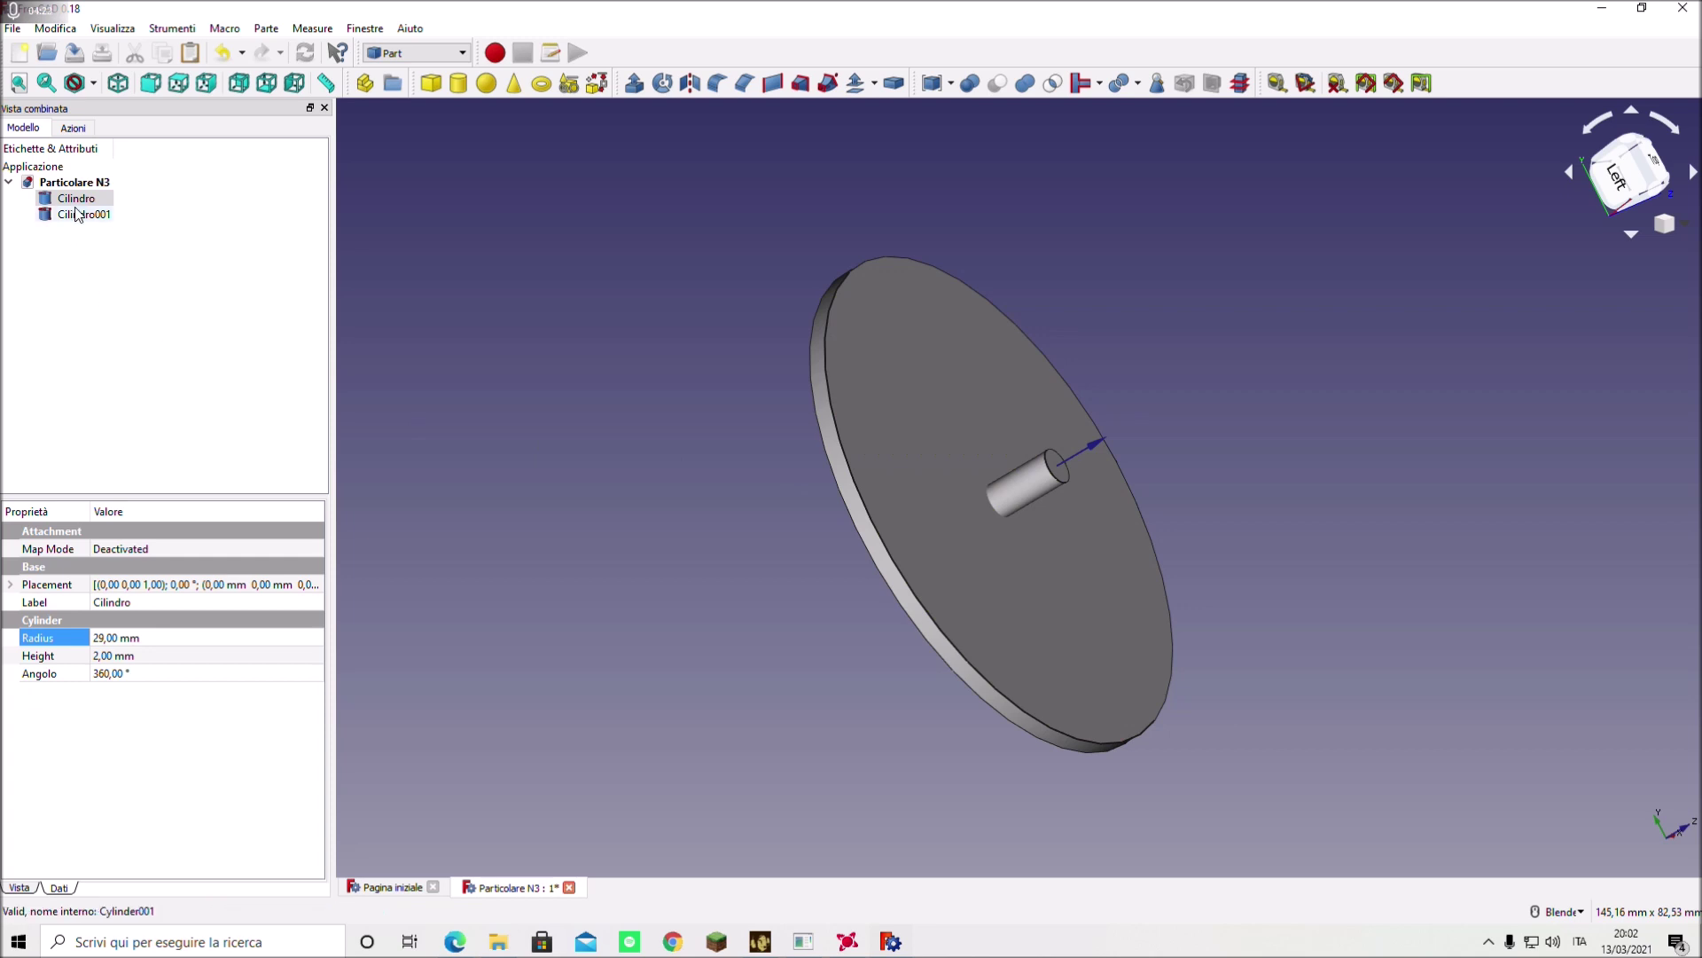
left_click(128, 623)
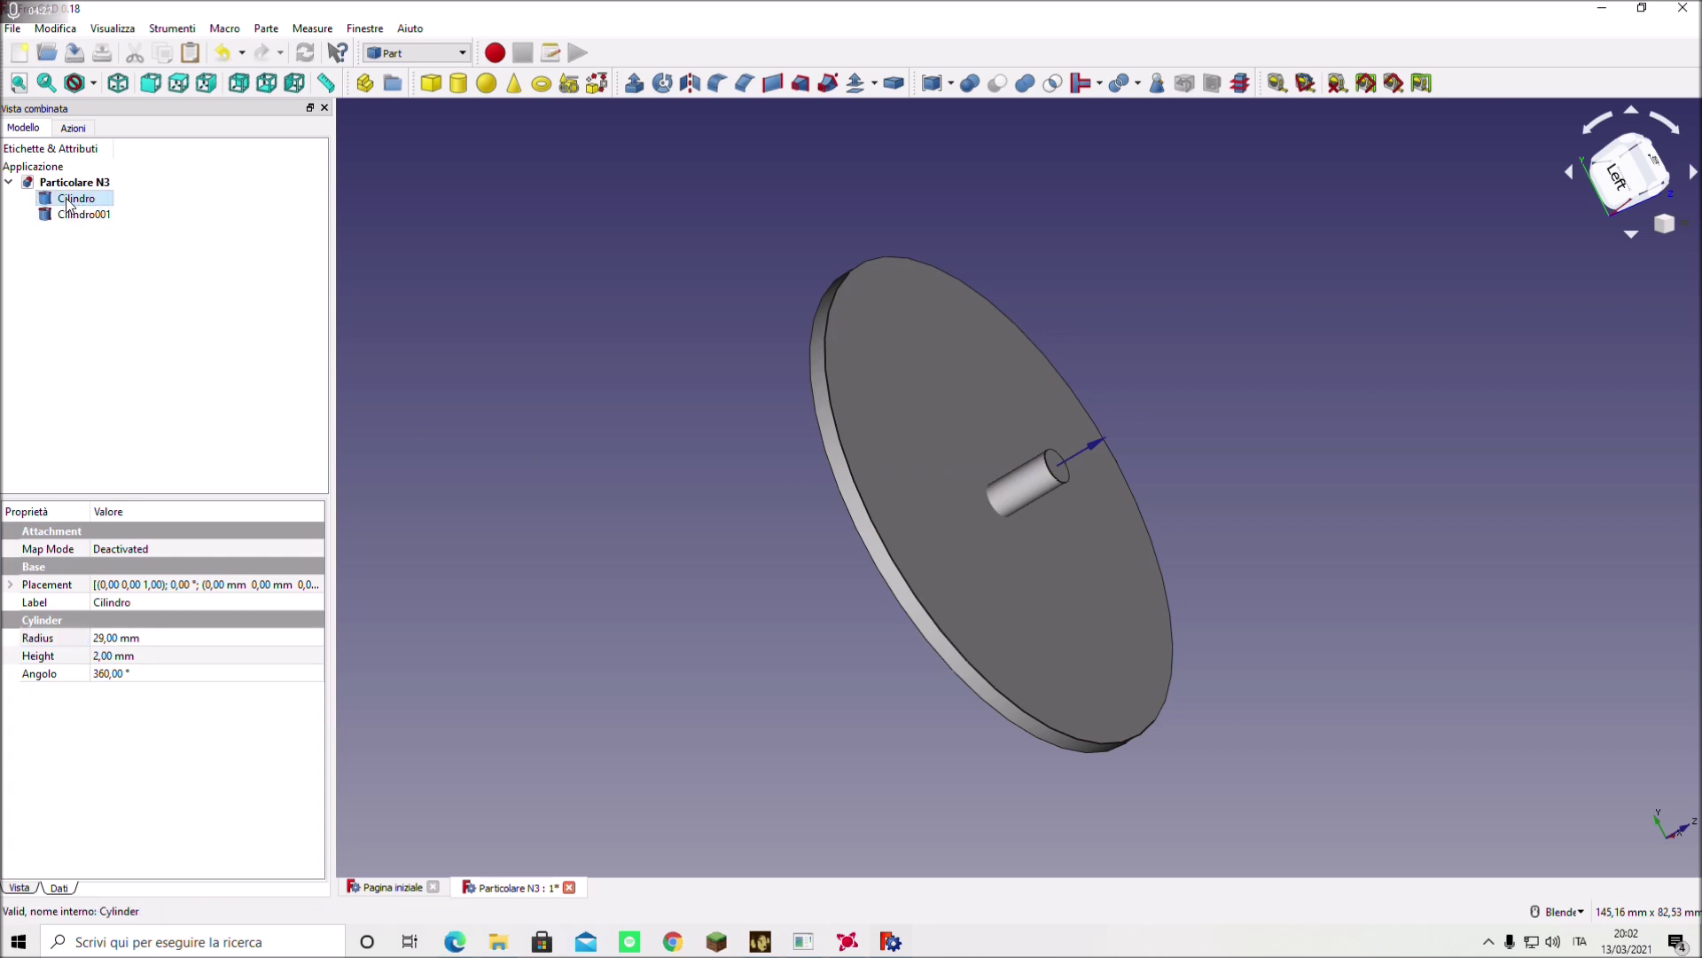
left_click(74, 217)
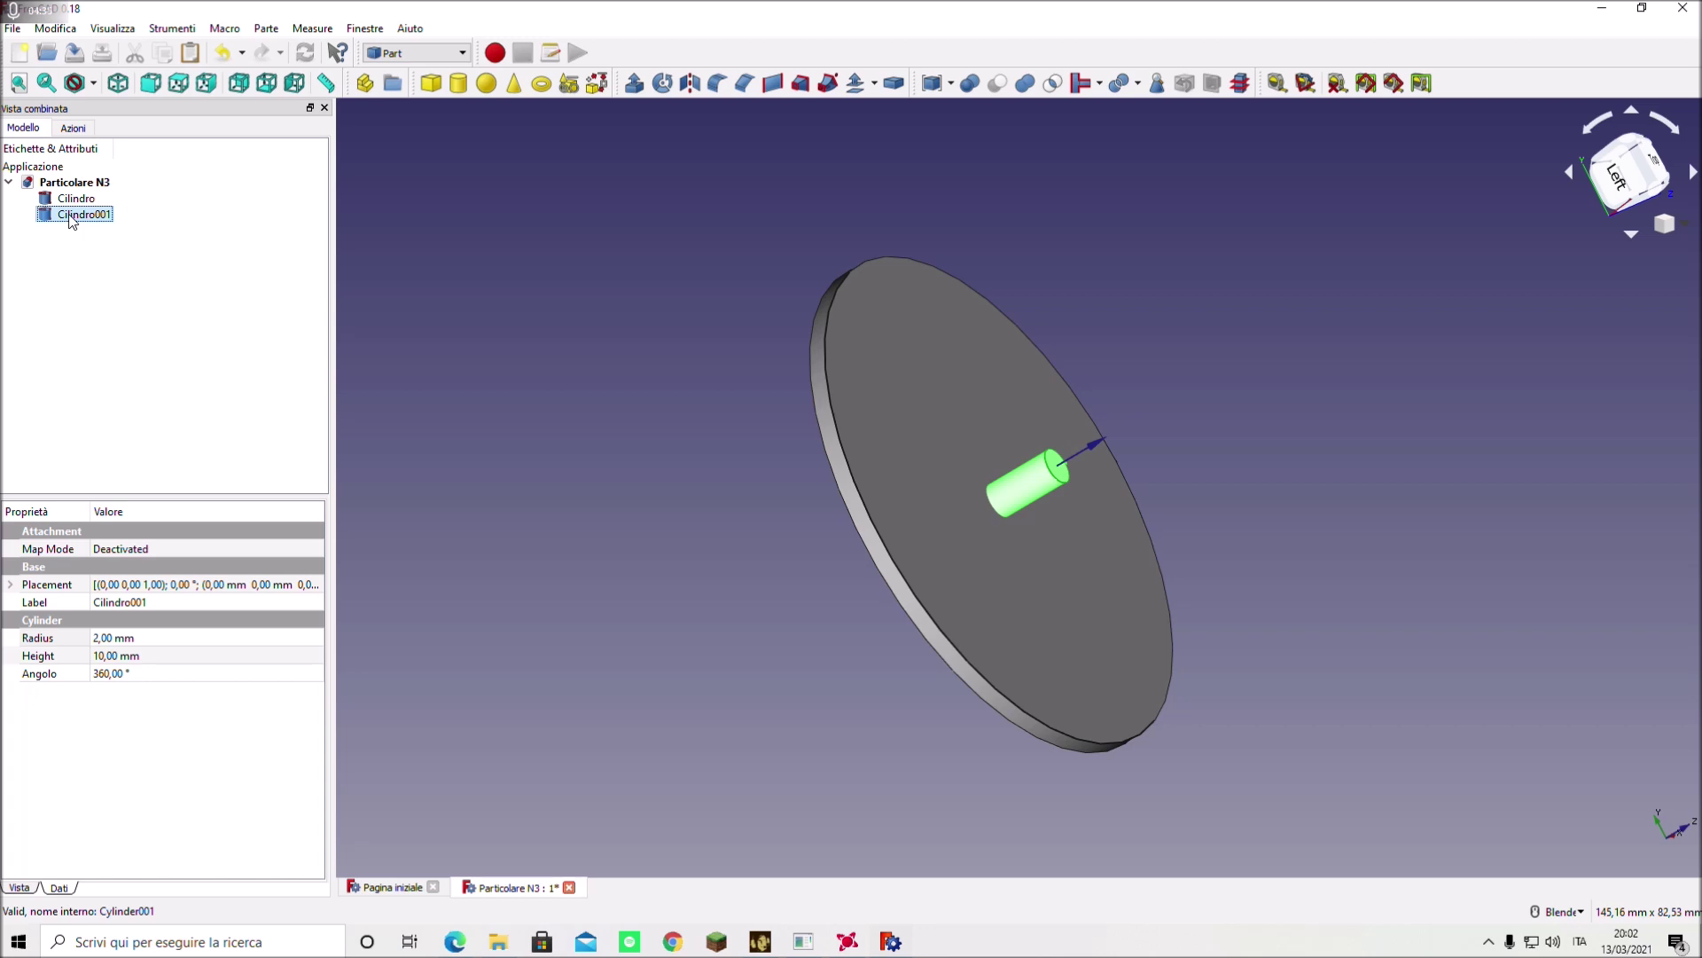
left_click(1088, 558)
left_click(1037, 486)
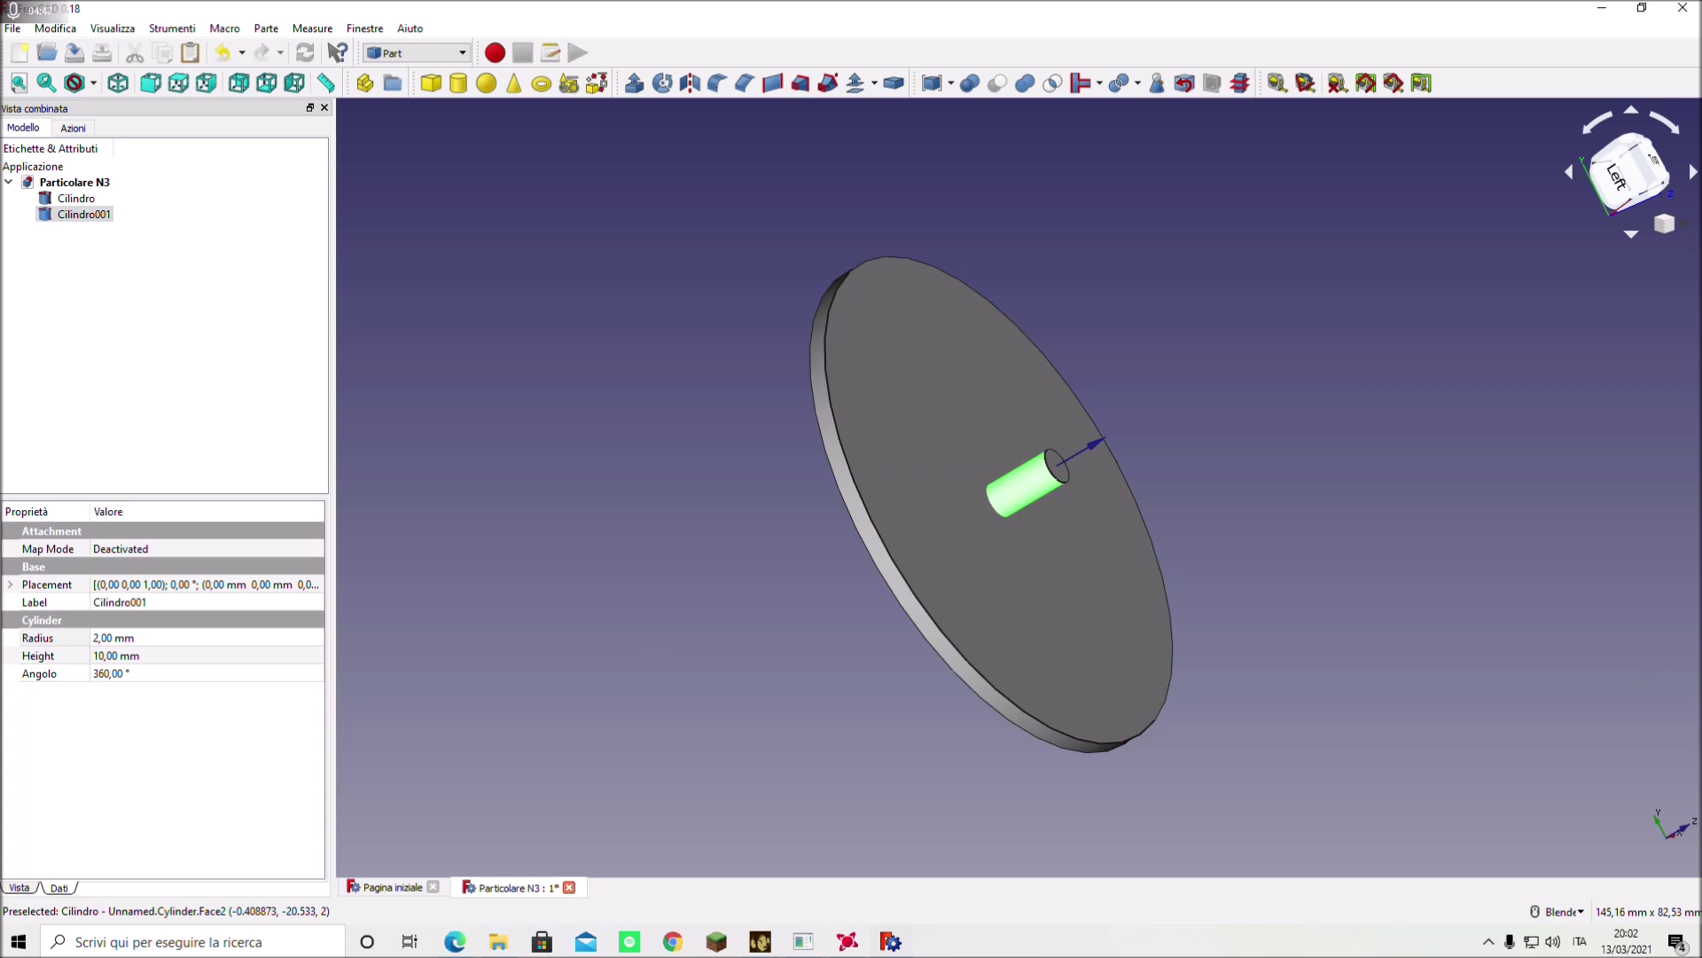
left_click(103, 639)
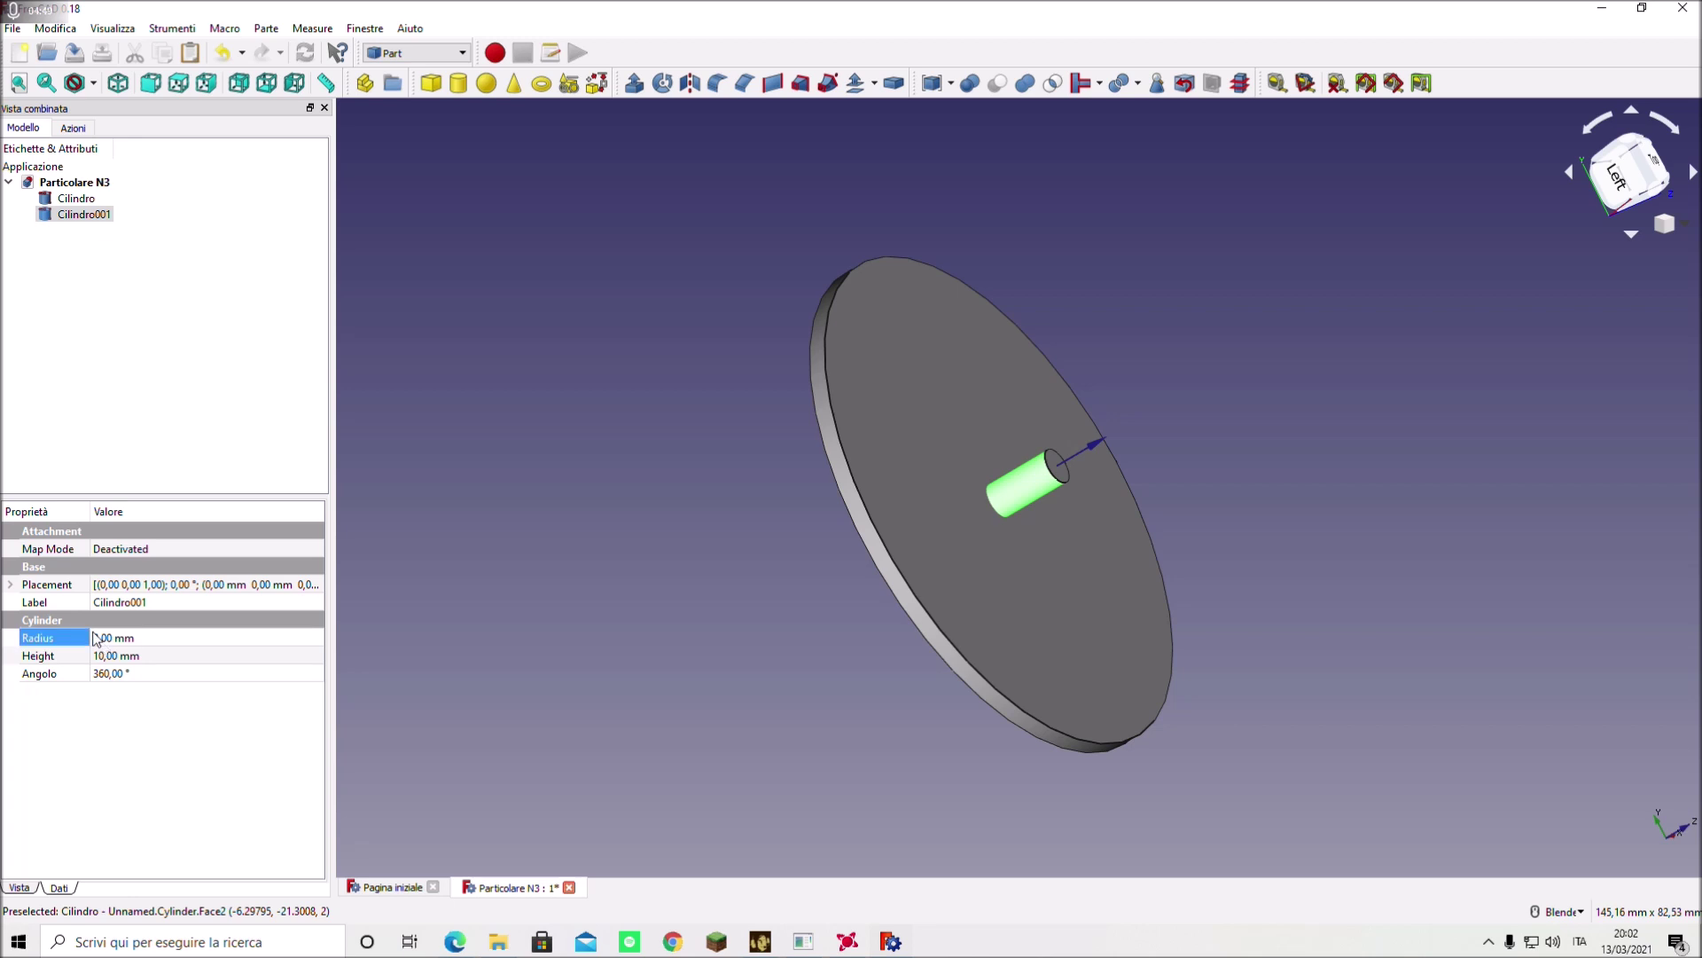
- Set Cilindro001's Radius to 26 mm and Height to 9 mm
type("26")
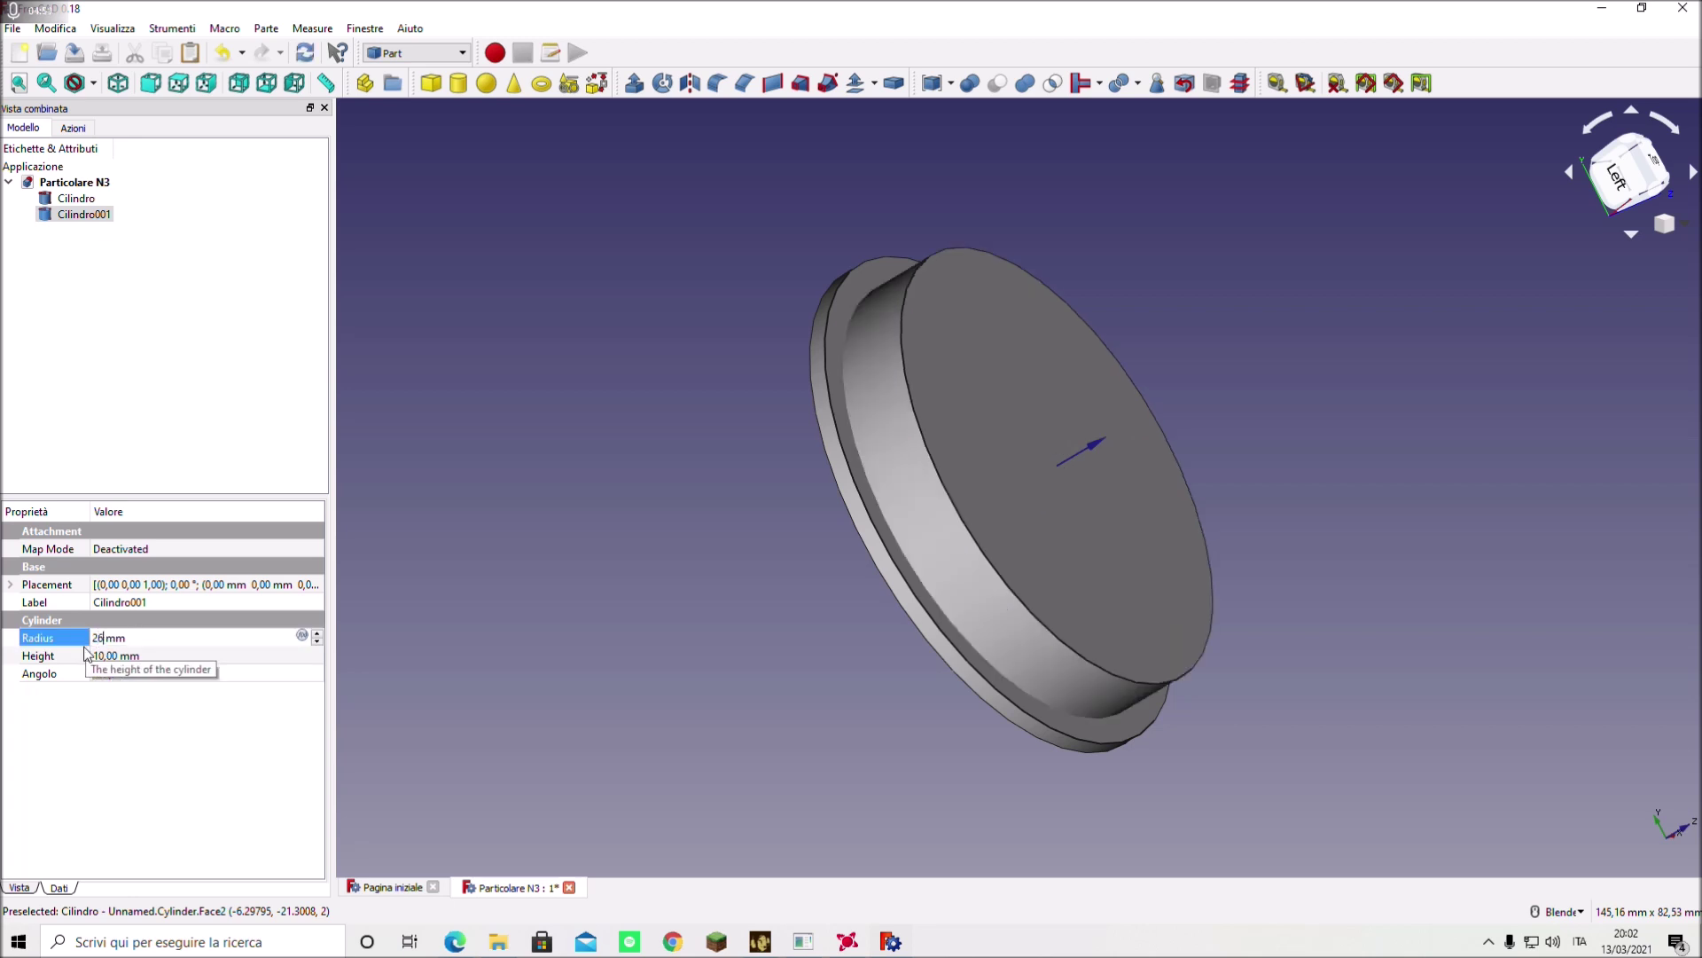
left_click(107, 657)
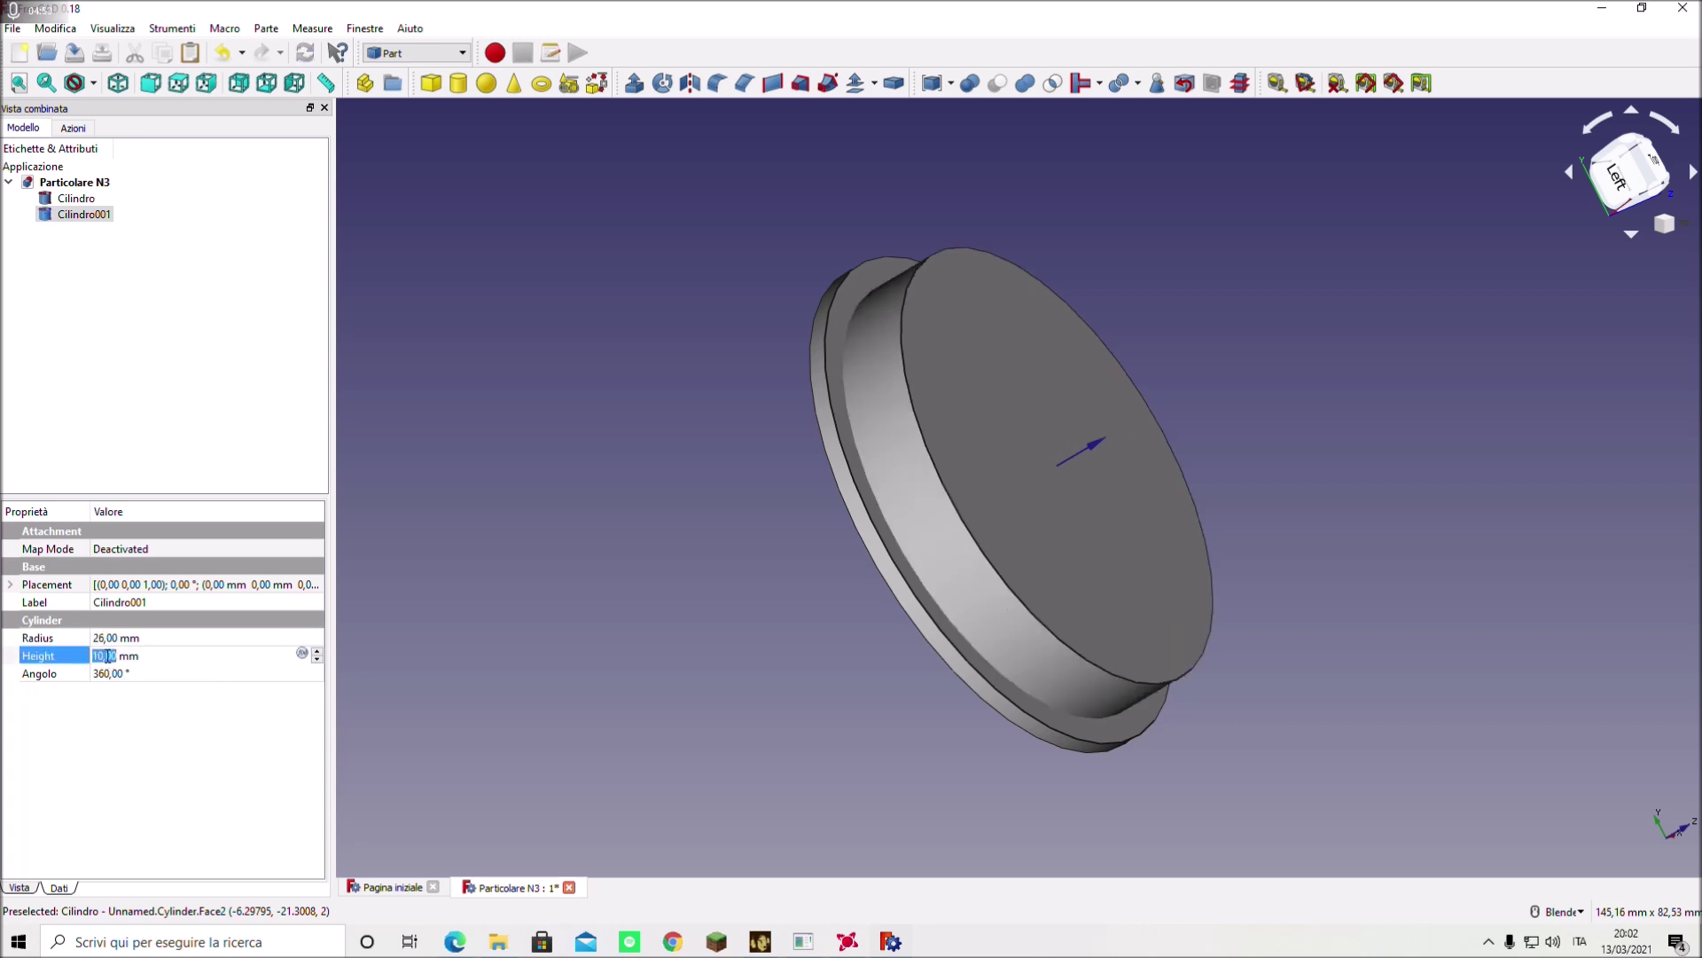
type("9")
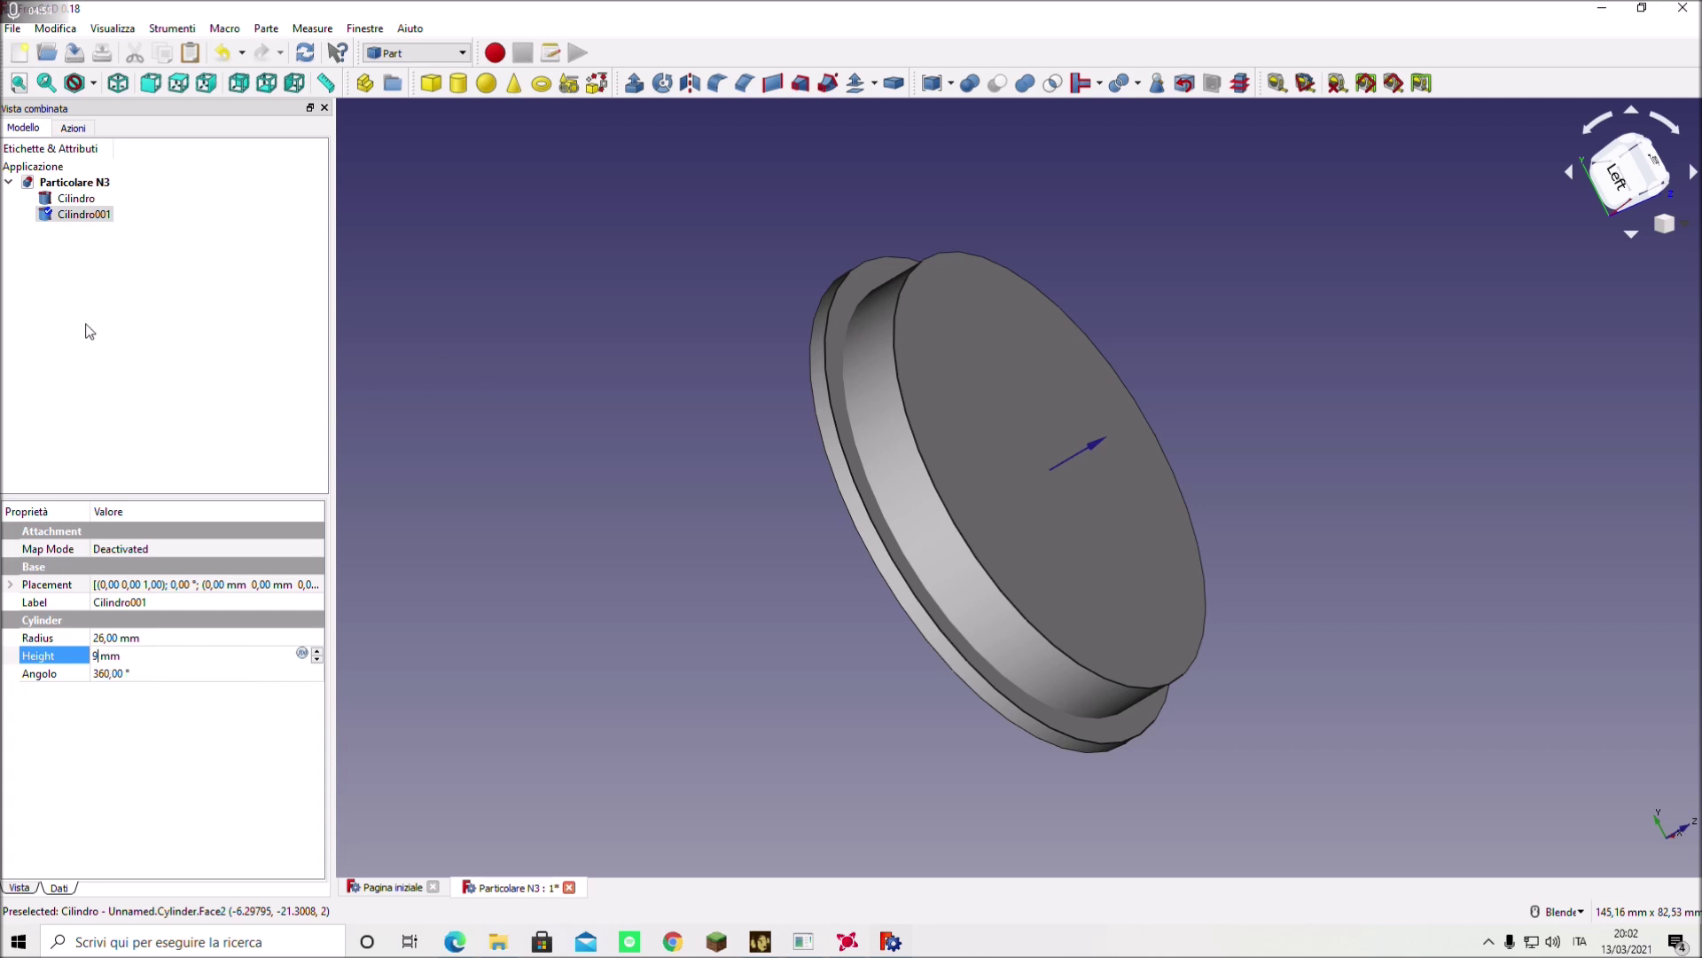
left_click(88, 330)
middle_click_drag(725, 637, 798, 576)
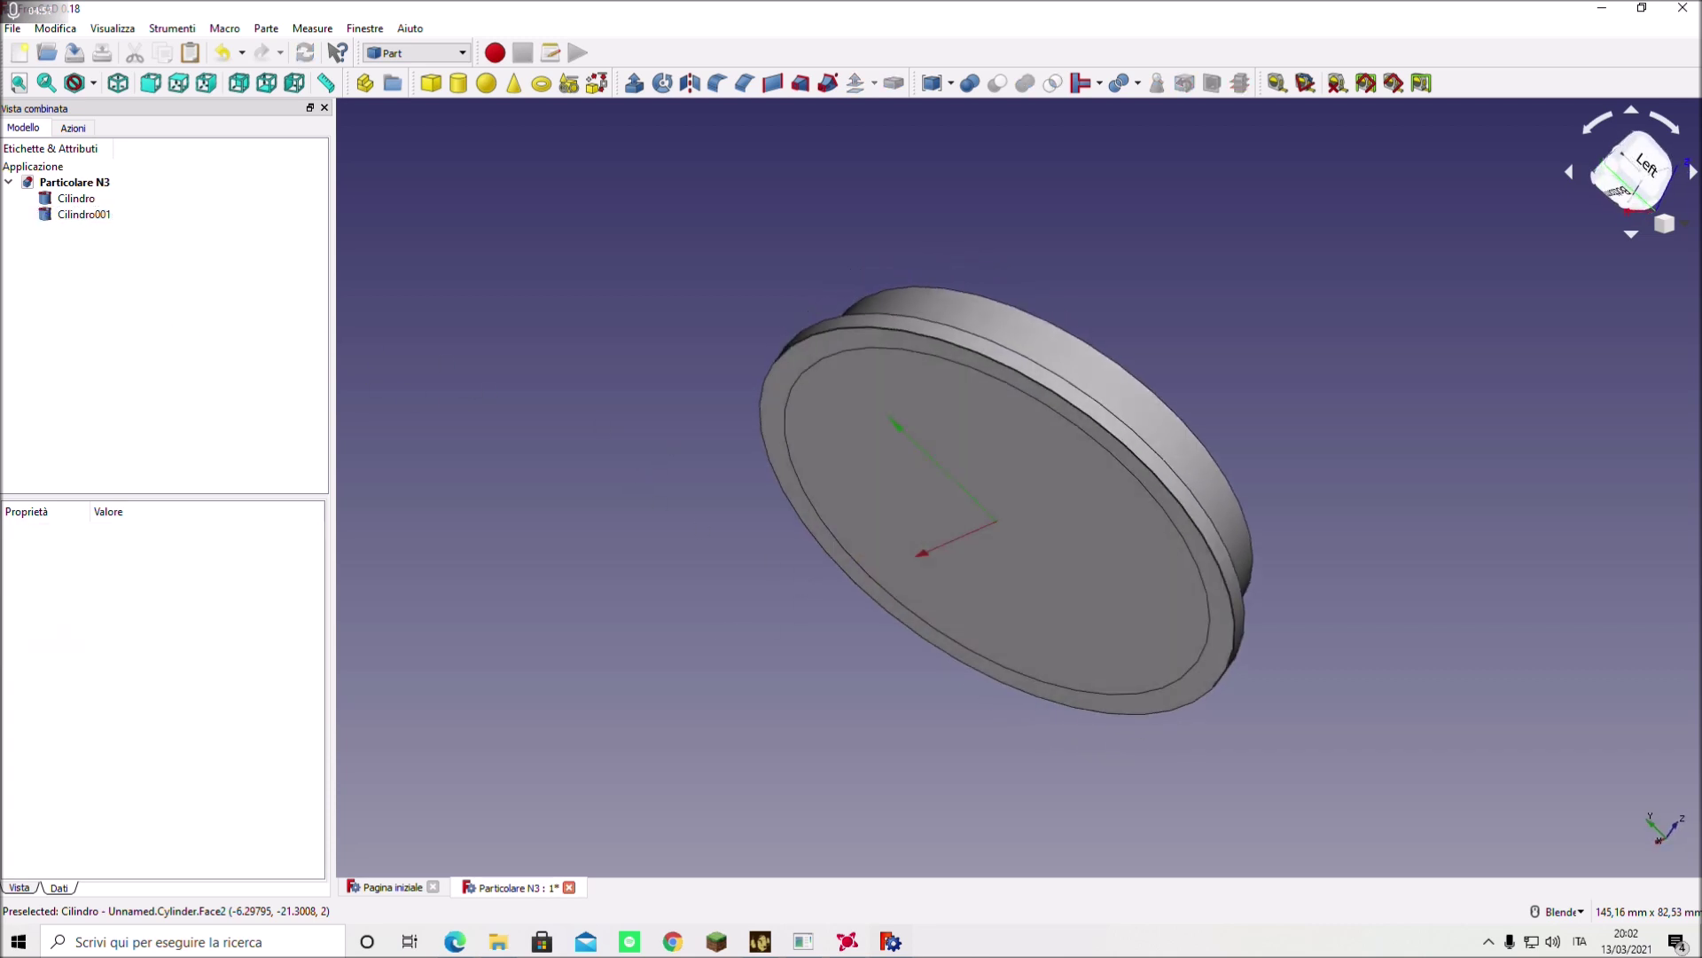
middle_click_drag(798, 576, 851, 497)
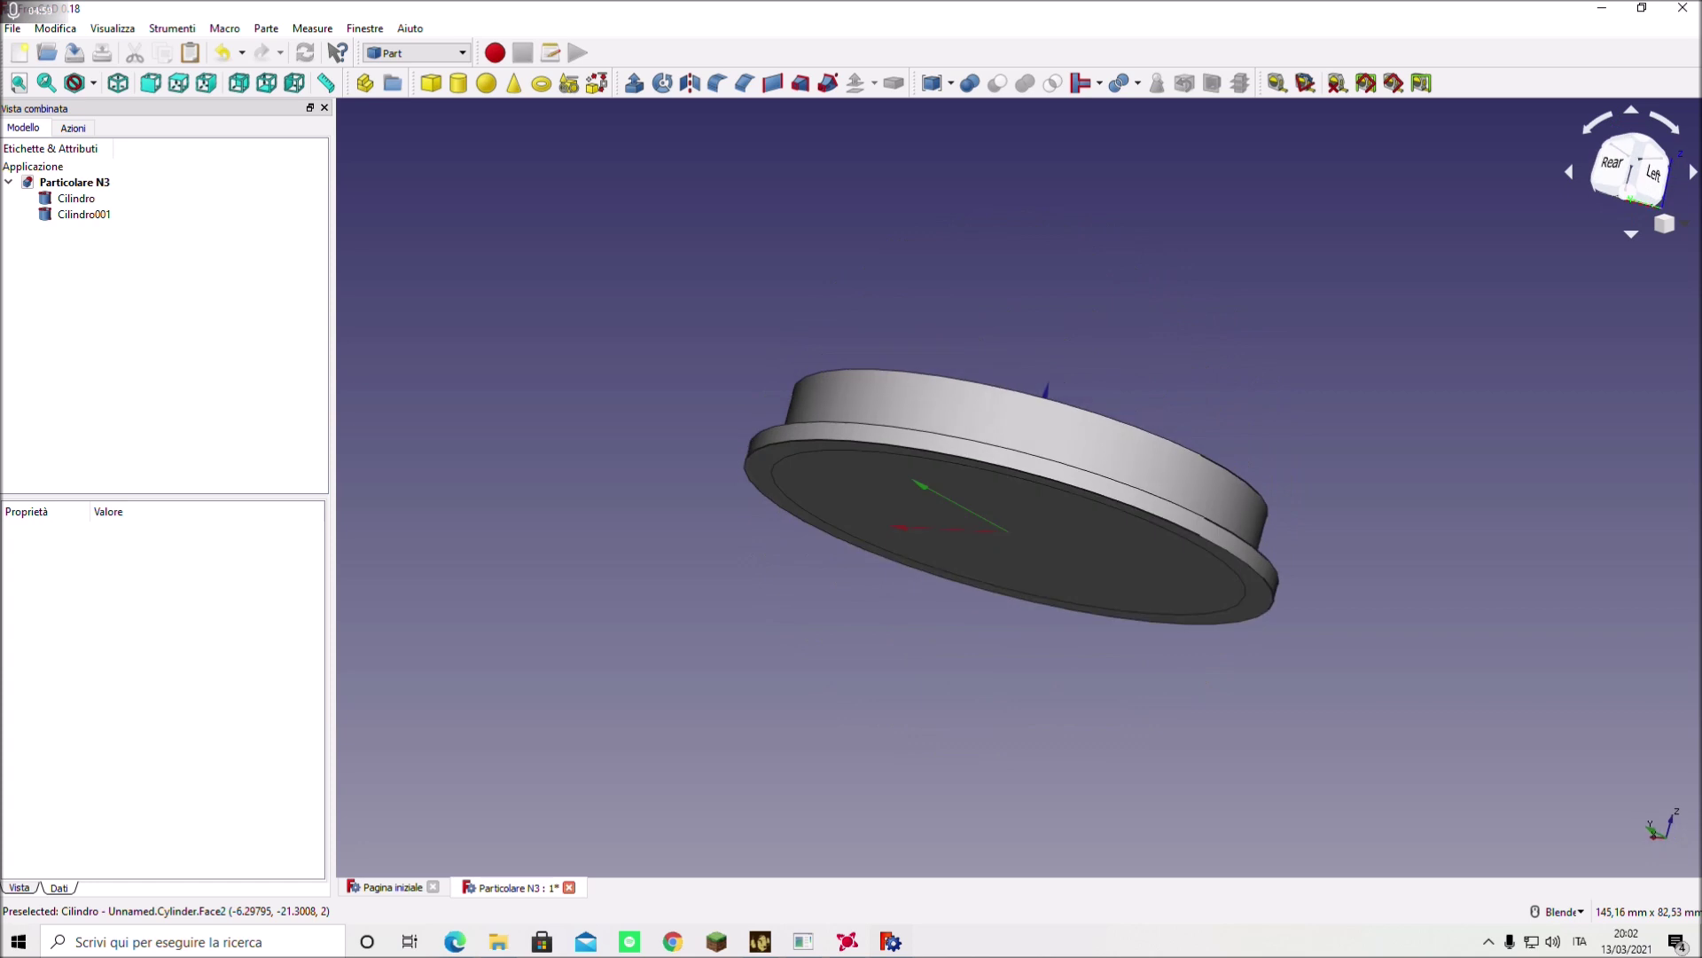
- Select both the raised cylinder Cilindro001 and the base disc Cilindro together
left_click(100, 221)
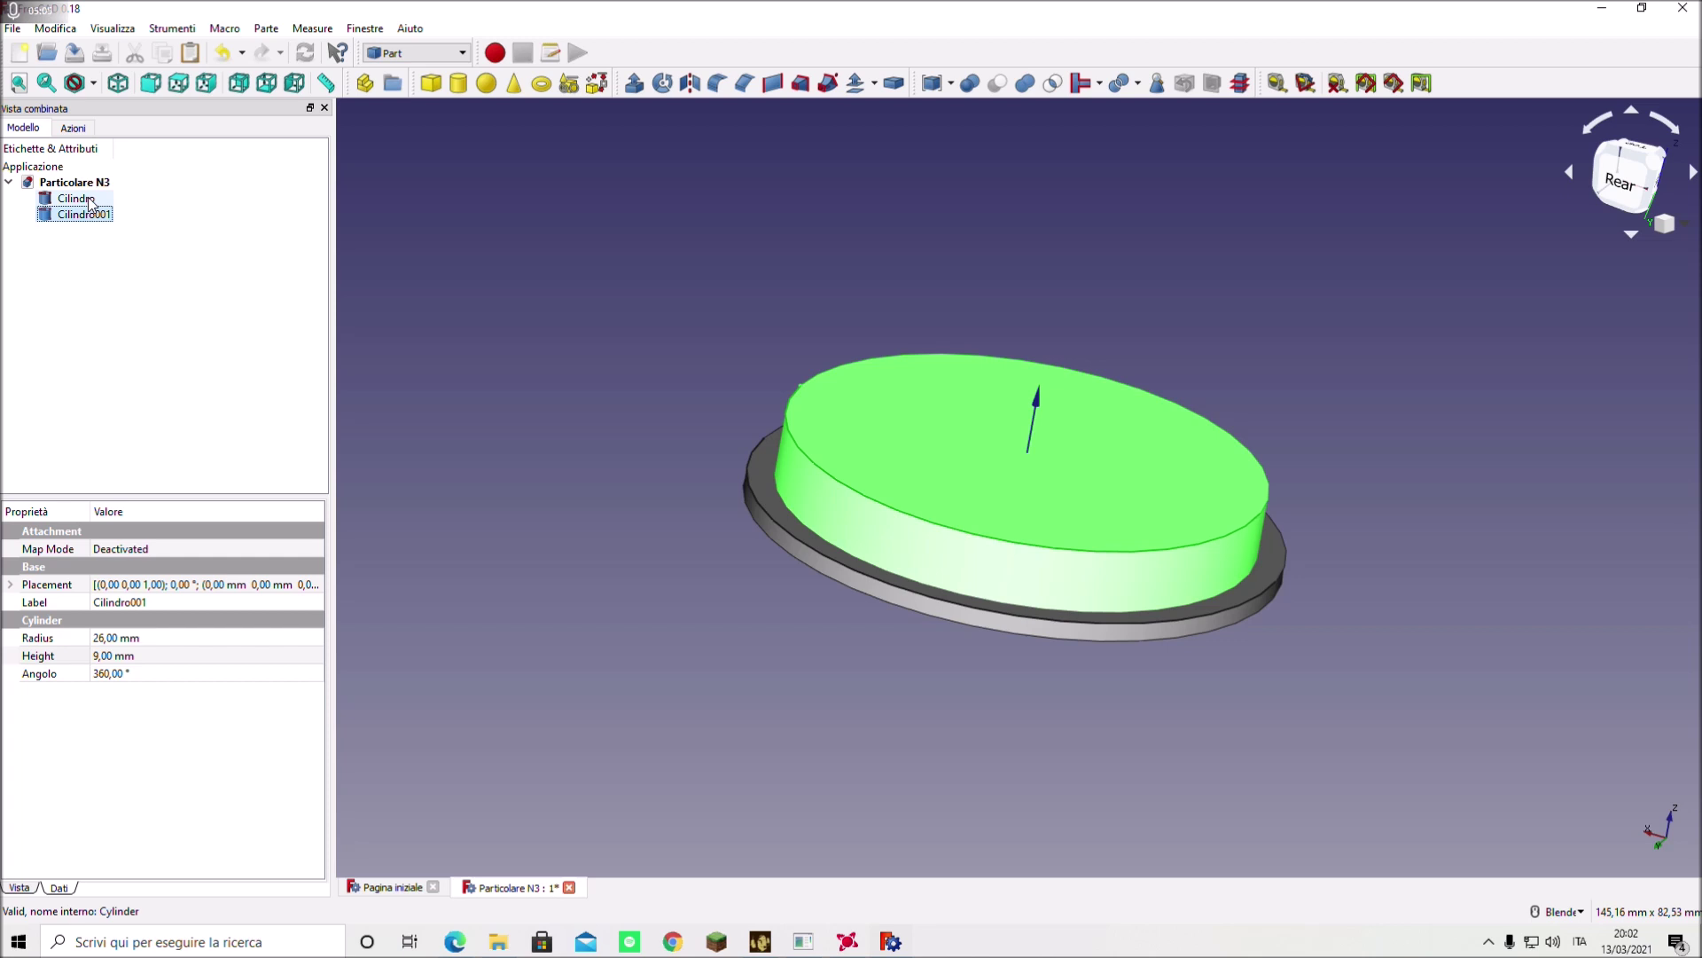
left_click(90, 202, "ctrl")
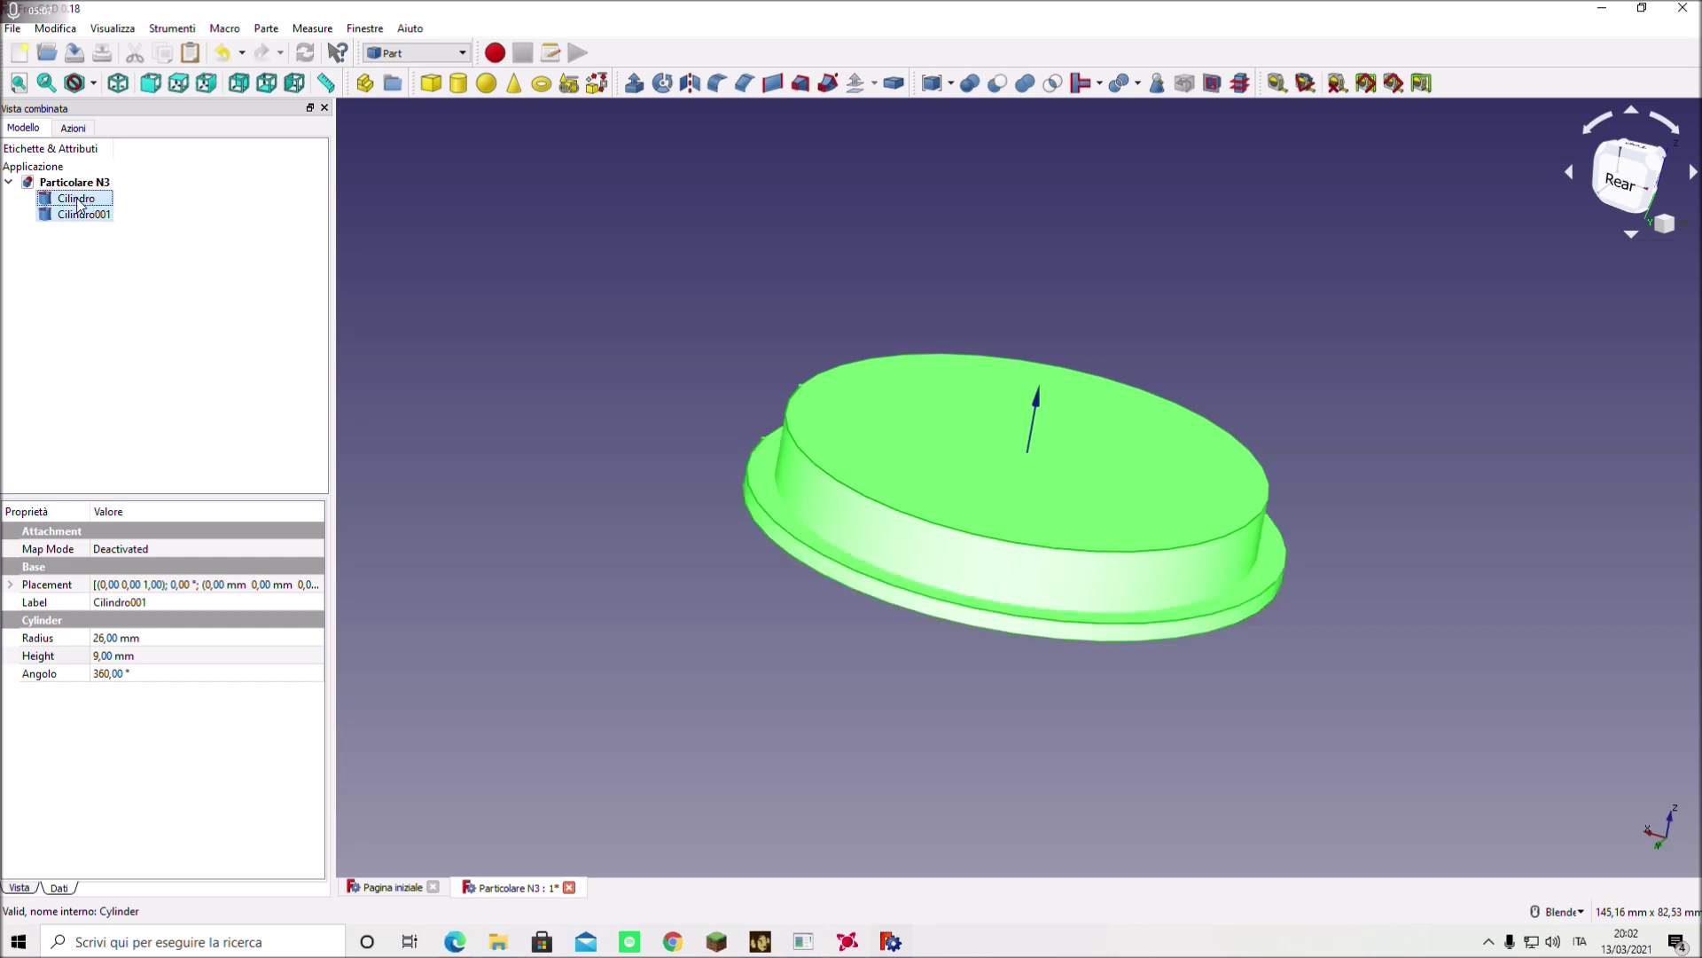
left_click(493, 461)
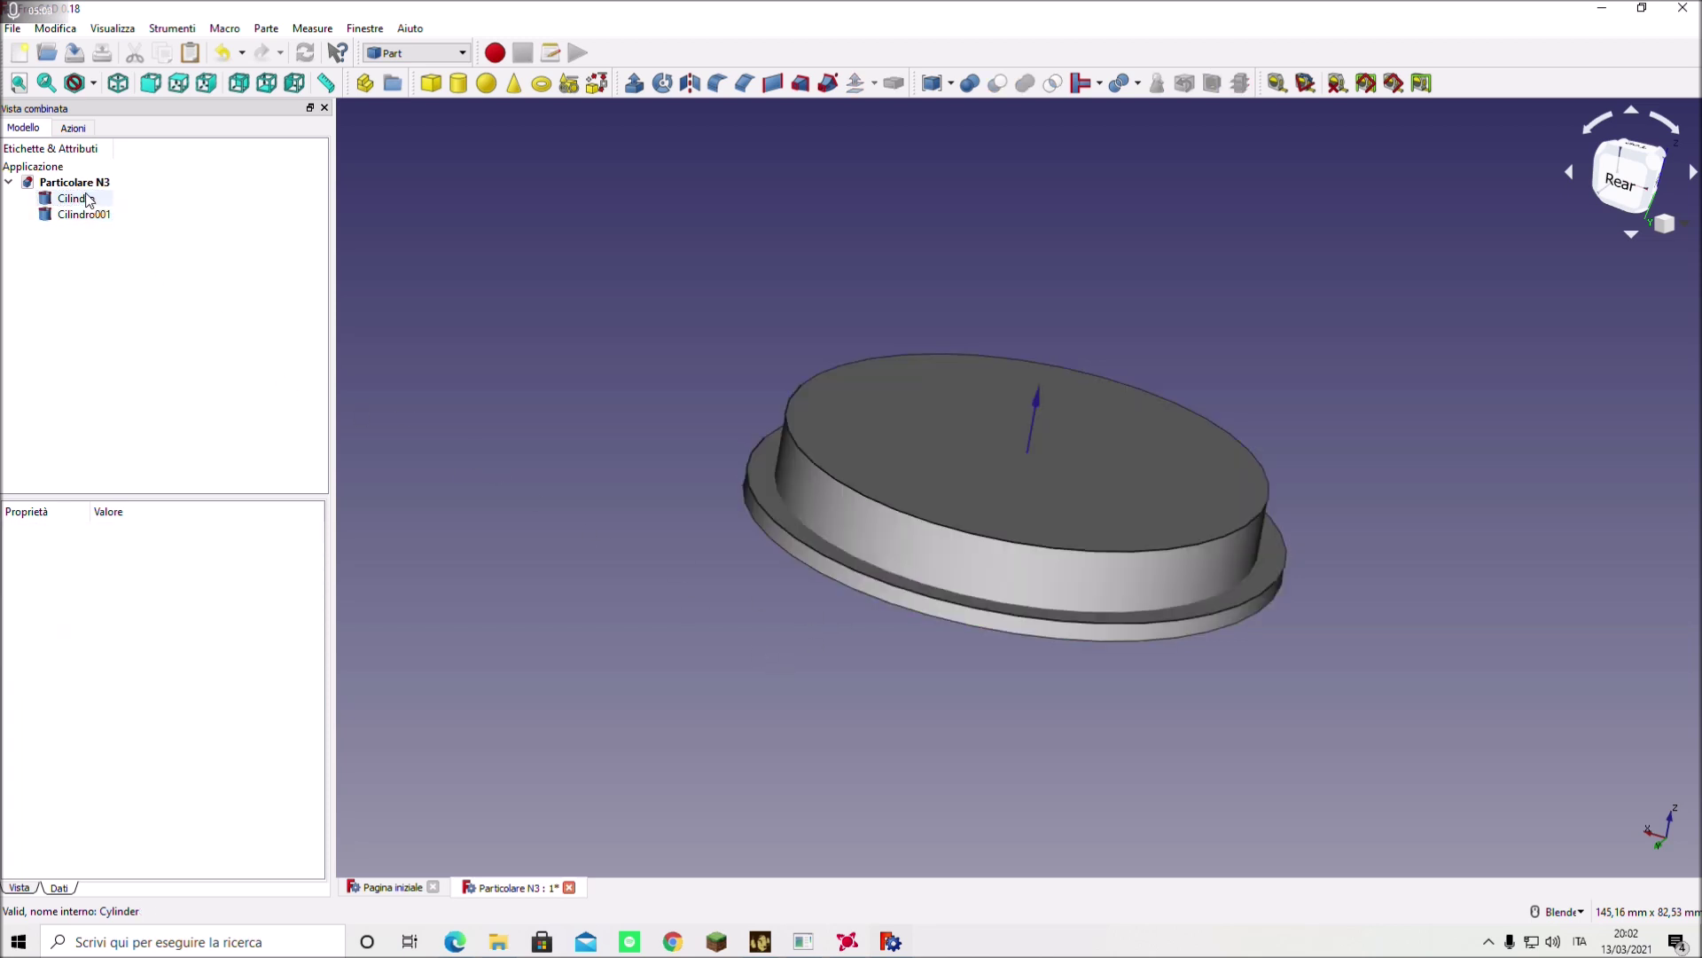
left_click(997, 505)
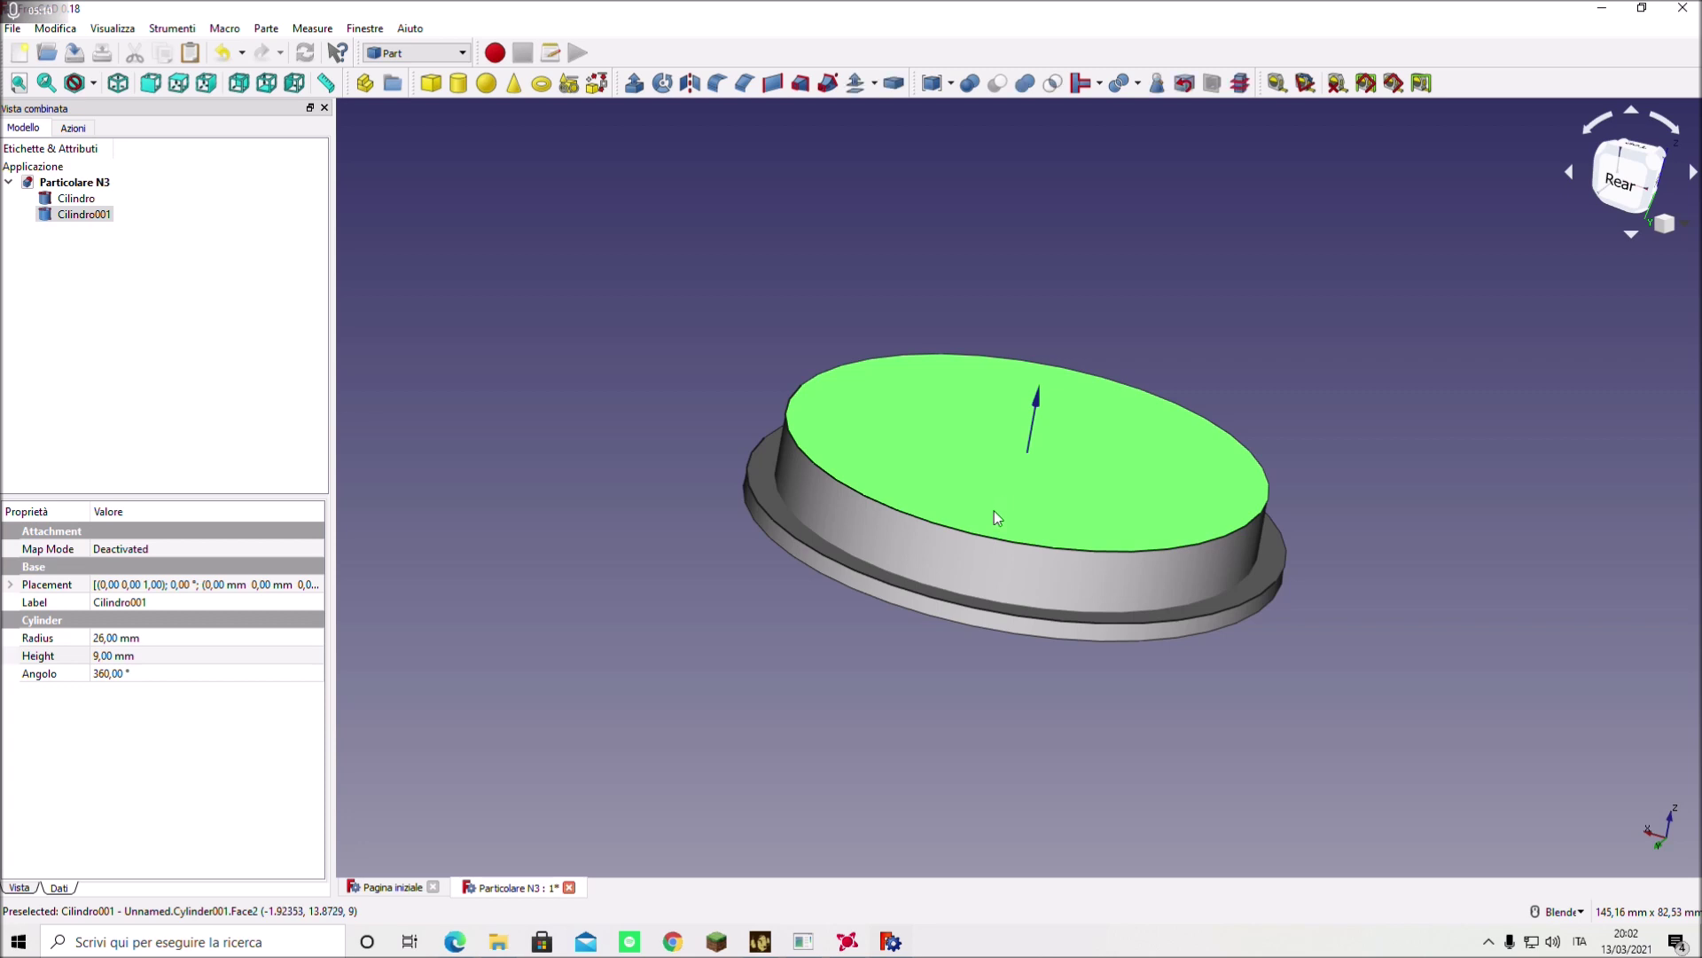
left_click(954, 615, "ctrl")
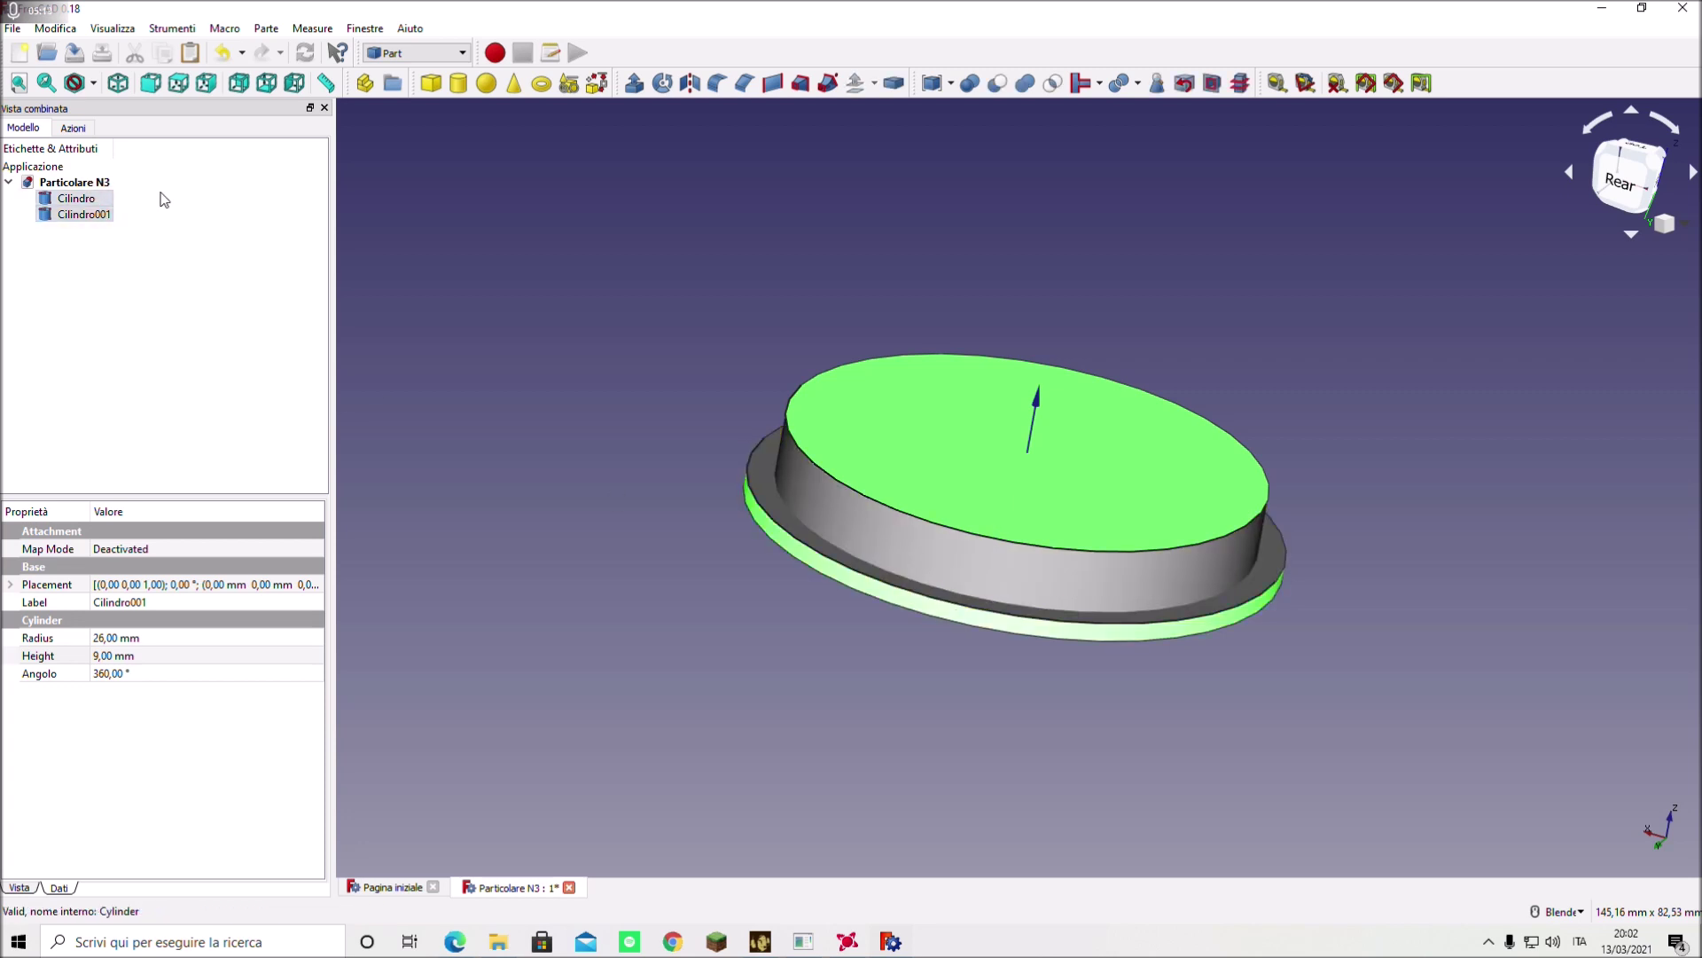
- Union Cilindro and Cilindro001 into one Fusion solid and check its components in the tree
left_click(1026, 83)
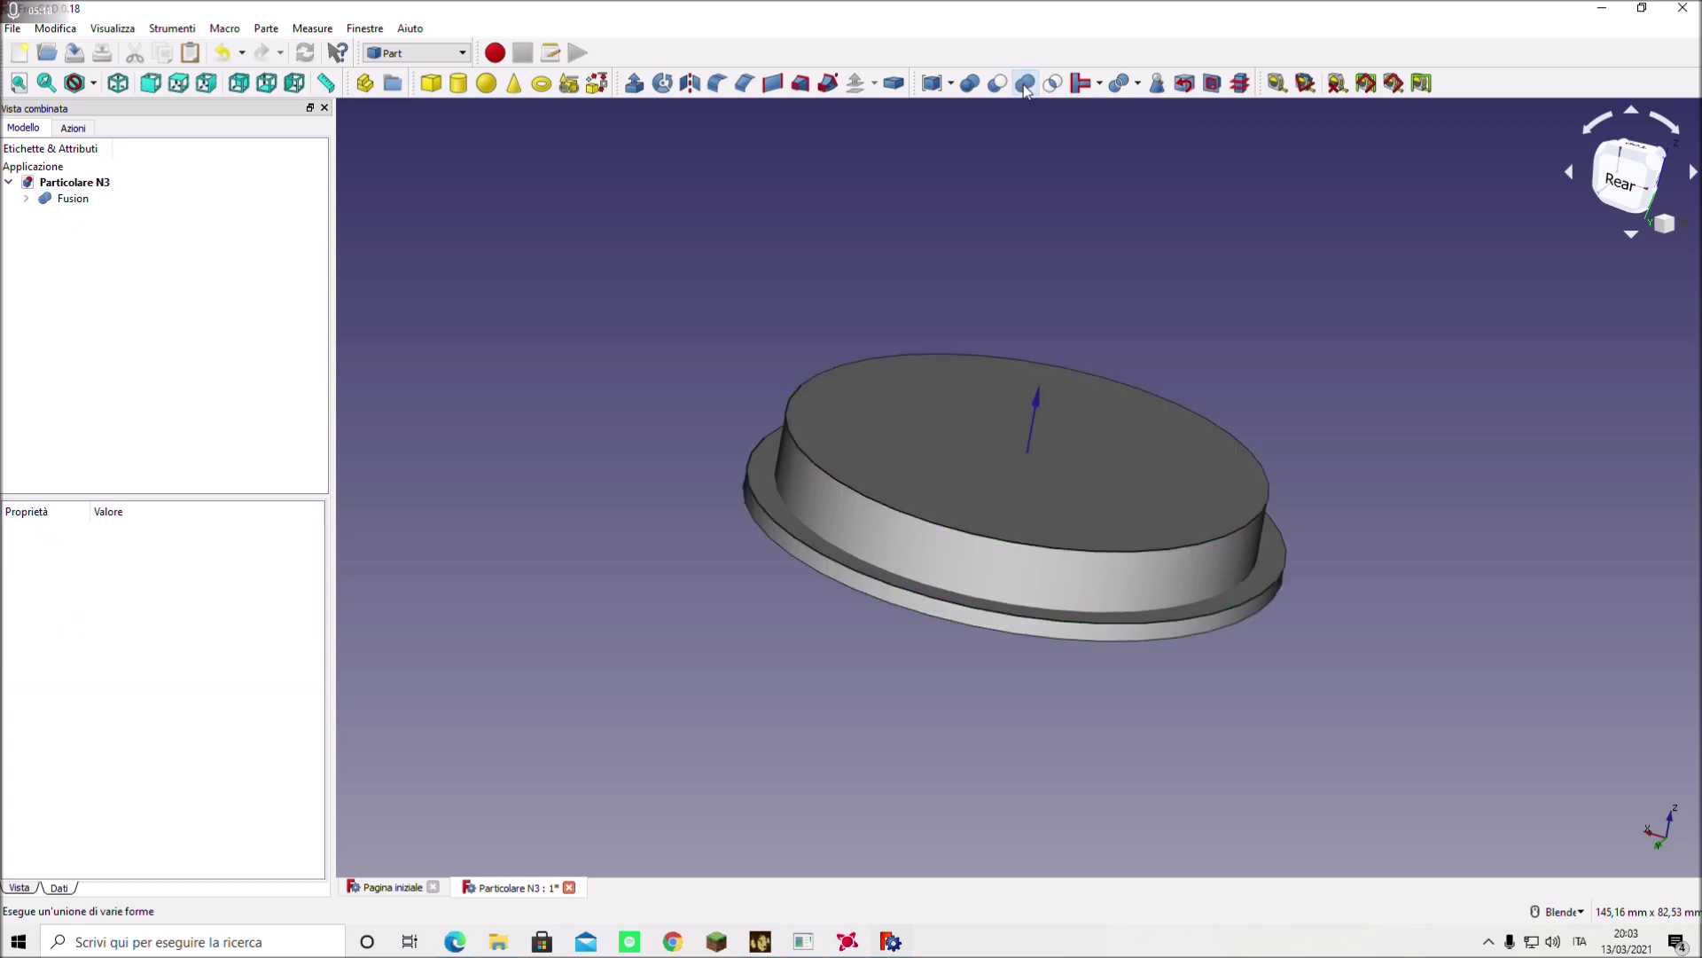
double_click(51, 207)
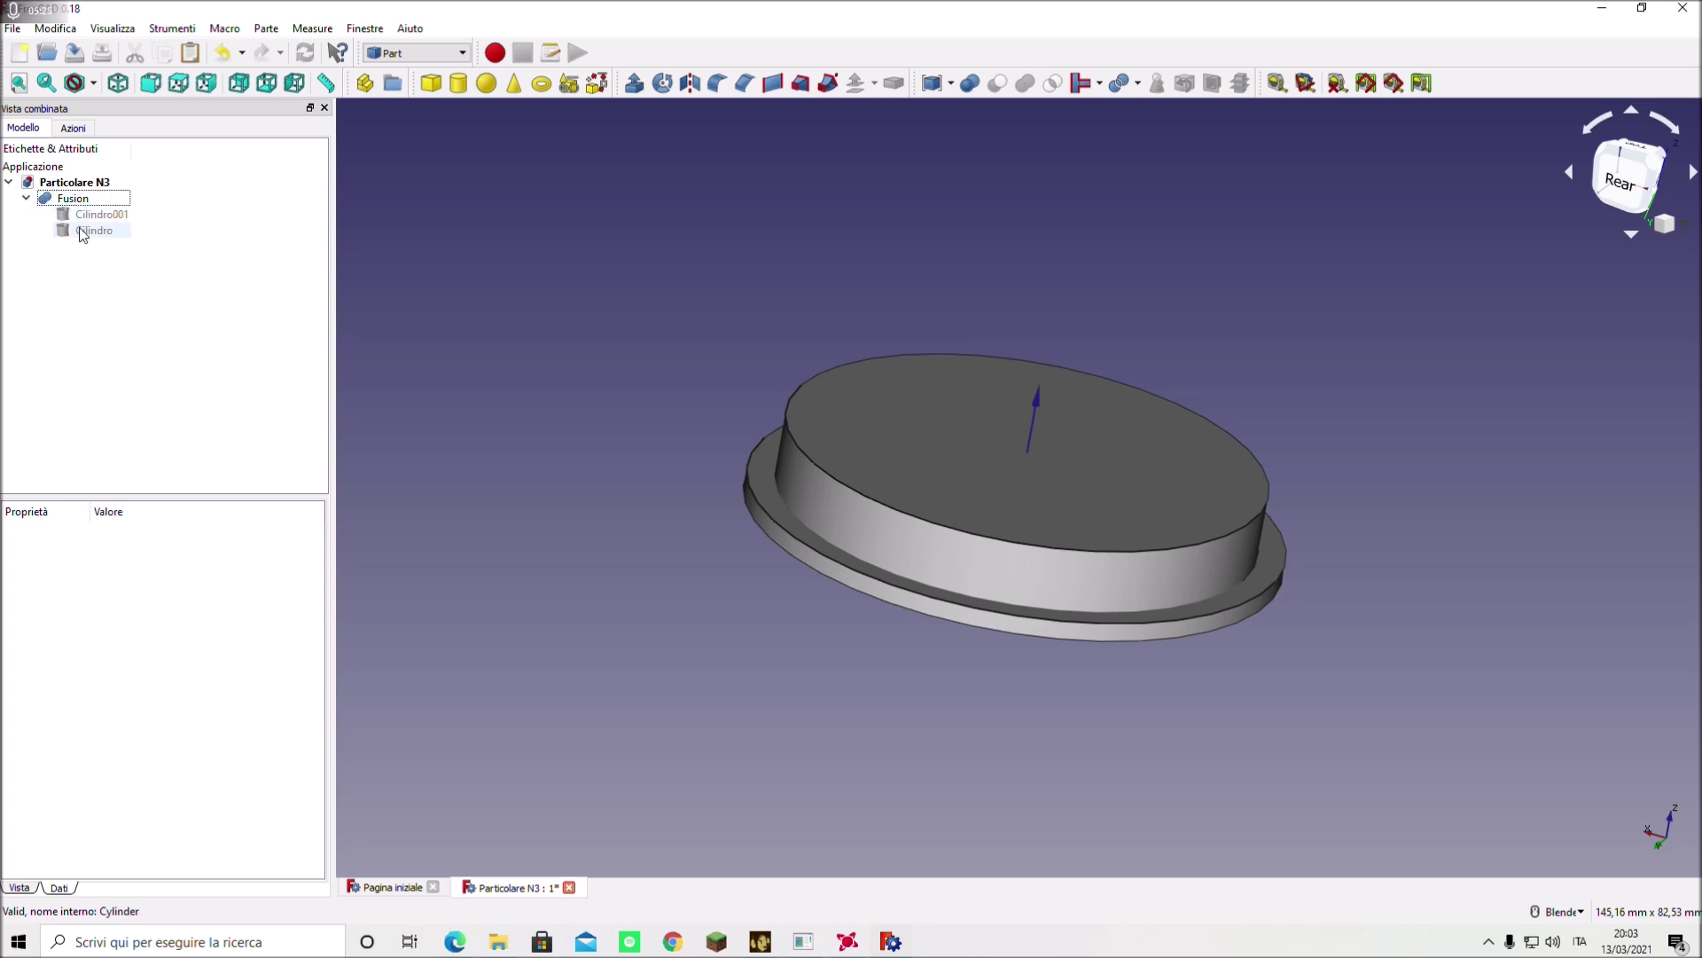
left_click(27, 197)
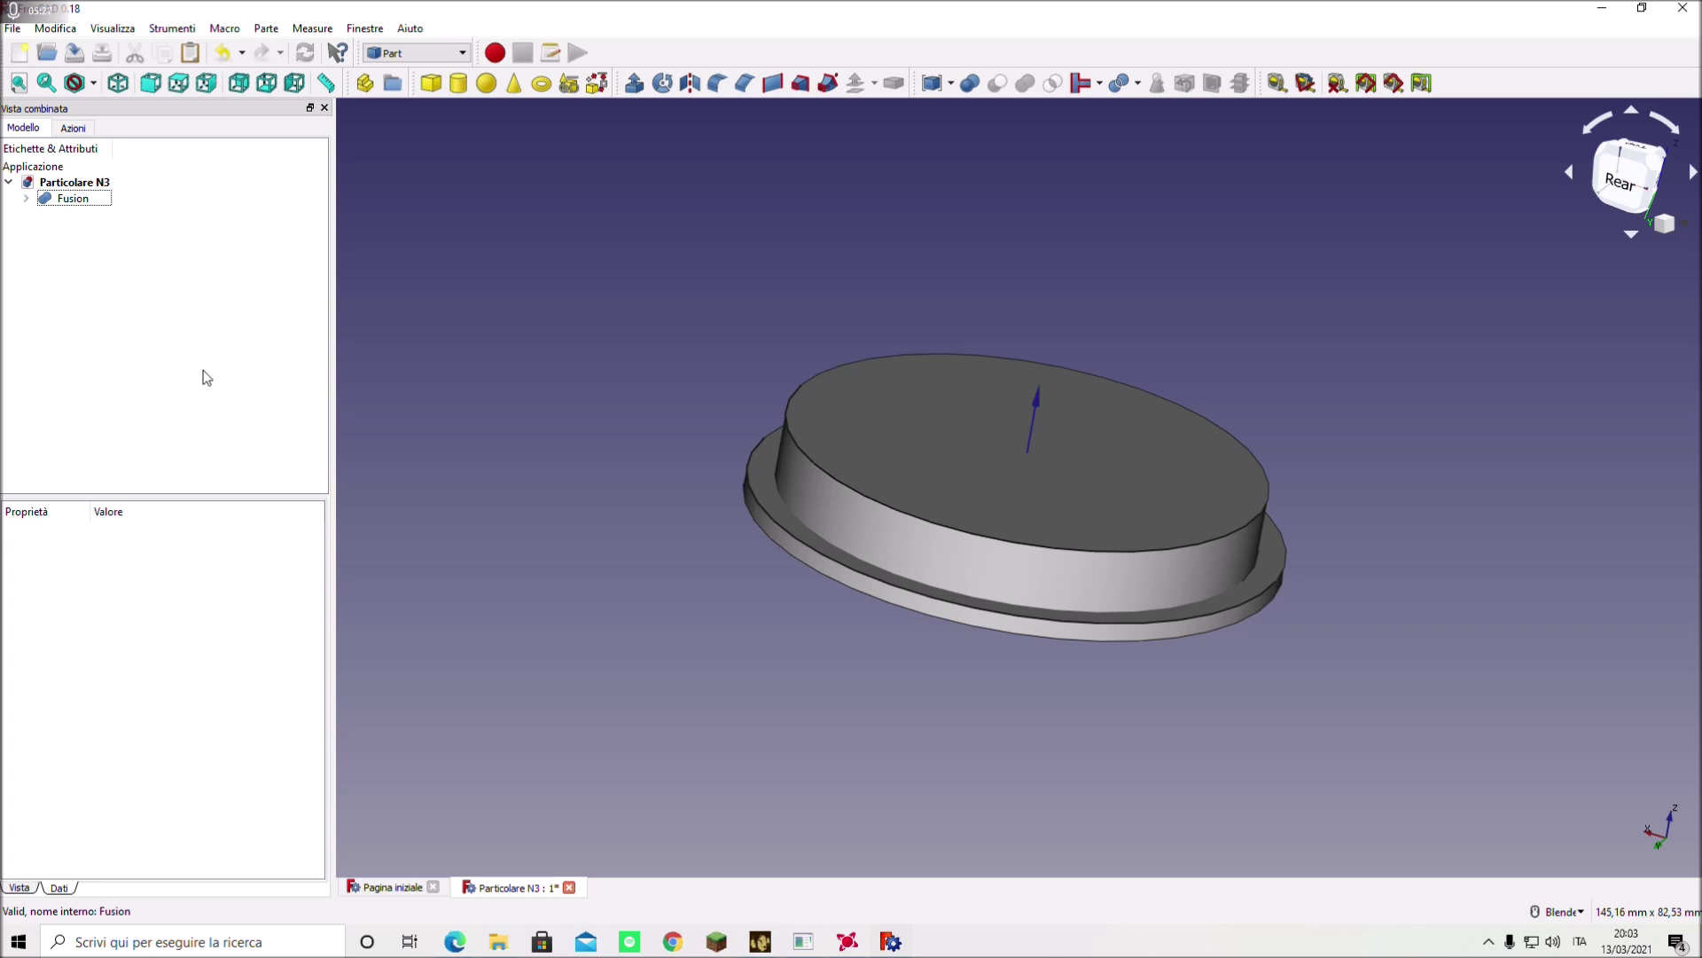
middle_click_drag(1378, 754, 1365, 531)
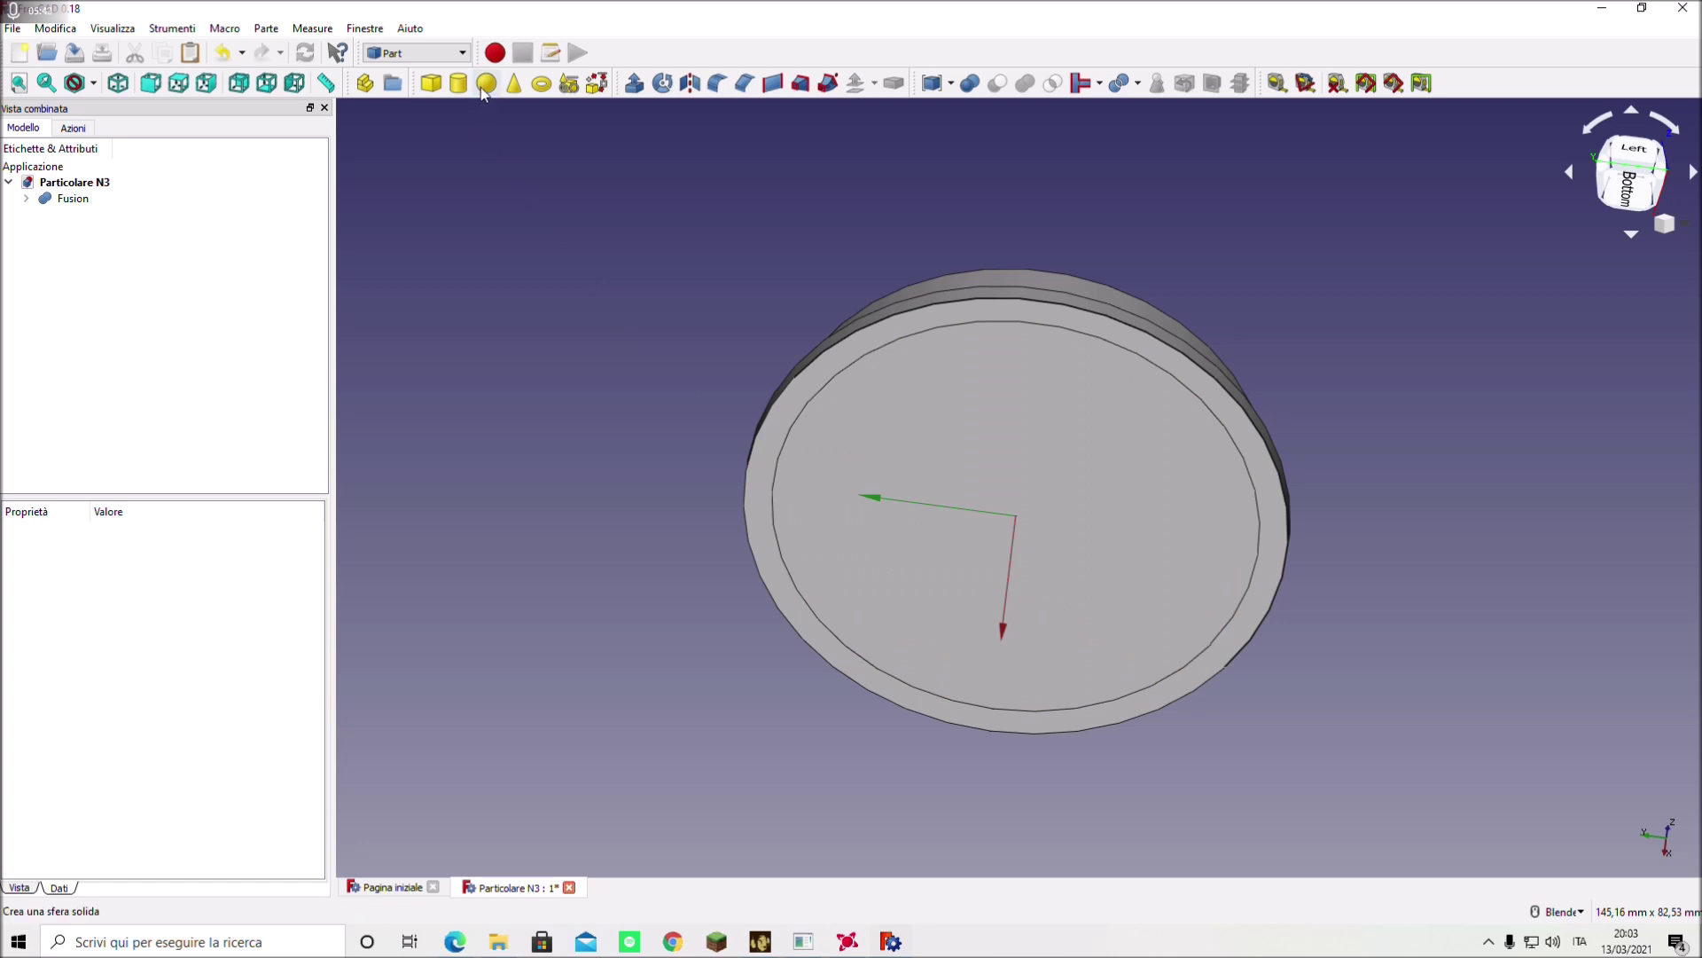
- Add a default sphere Sfera at the origin, then view the ring from the left
left_click(486, 83)
mouse_move(624, 574)
middle_mouse_down()
mouse_move(727, 515)
mouse_move(886, 568)
middle_mouse_up()
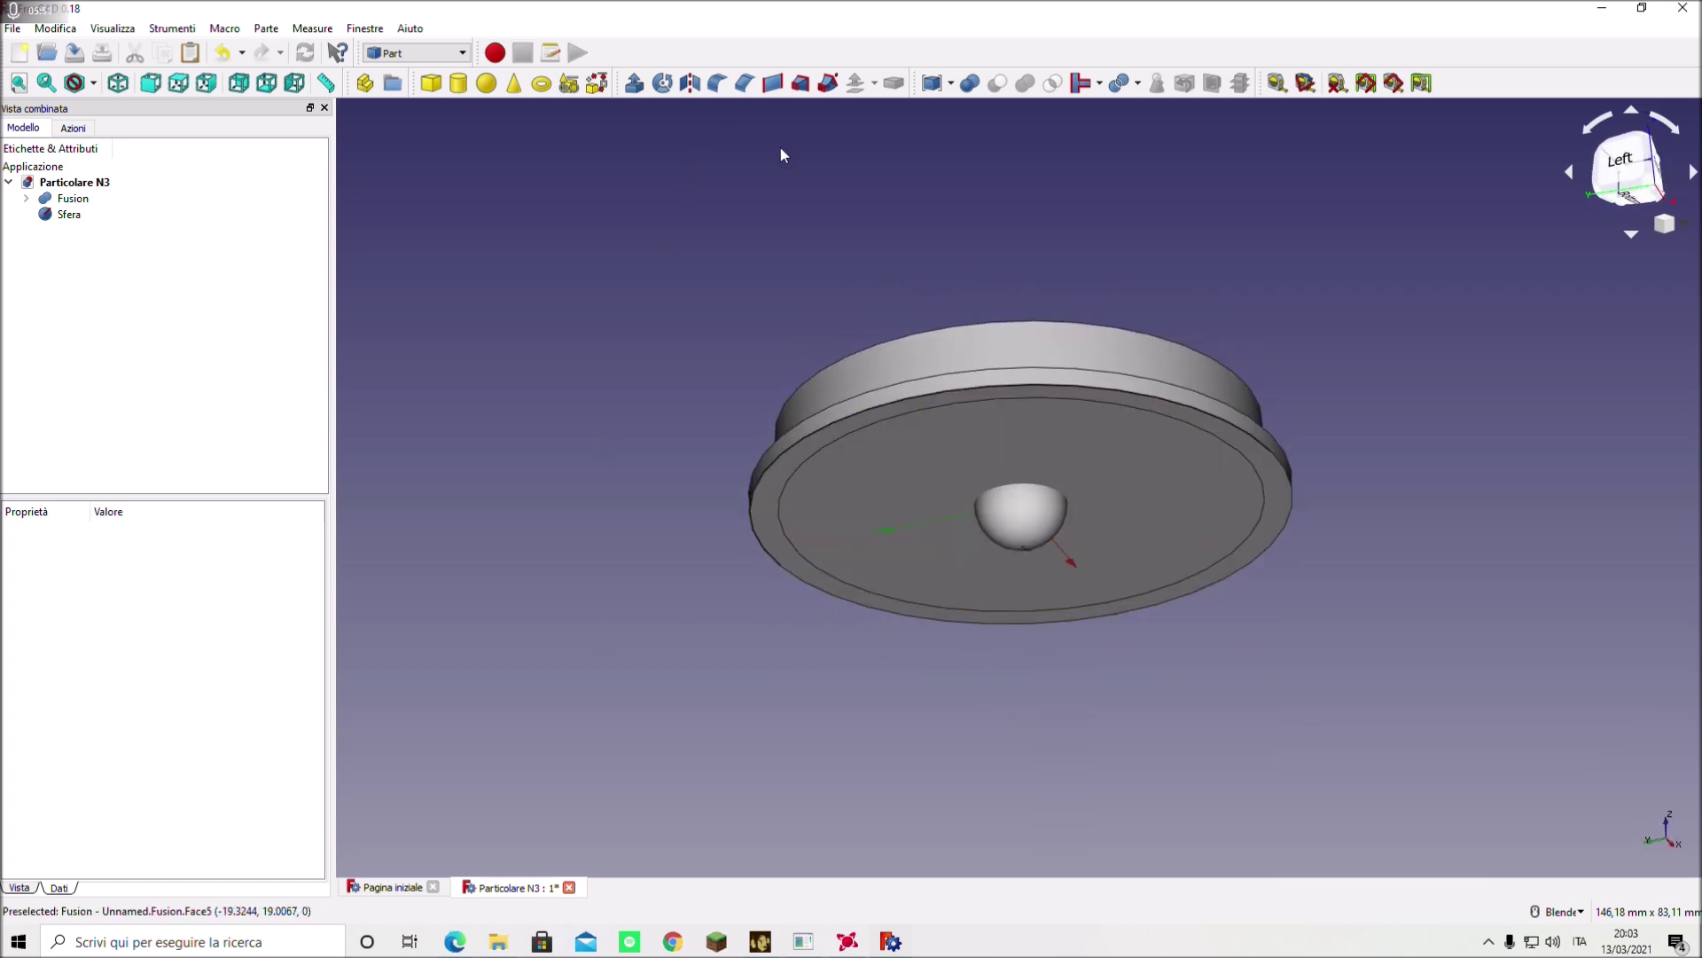
mouse_move(653, 365)
middle_mouse_down()
mouse_move(683, 390)
mouse_move(631, 362)
middle_mouse_up()
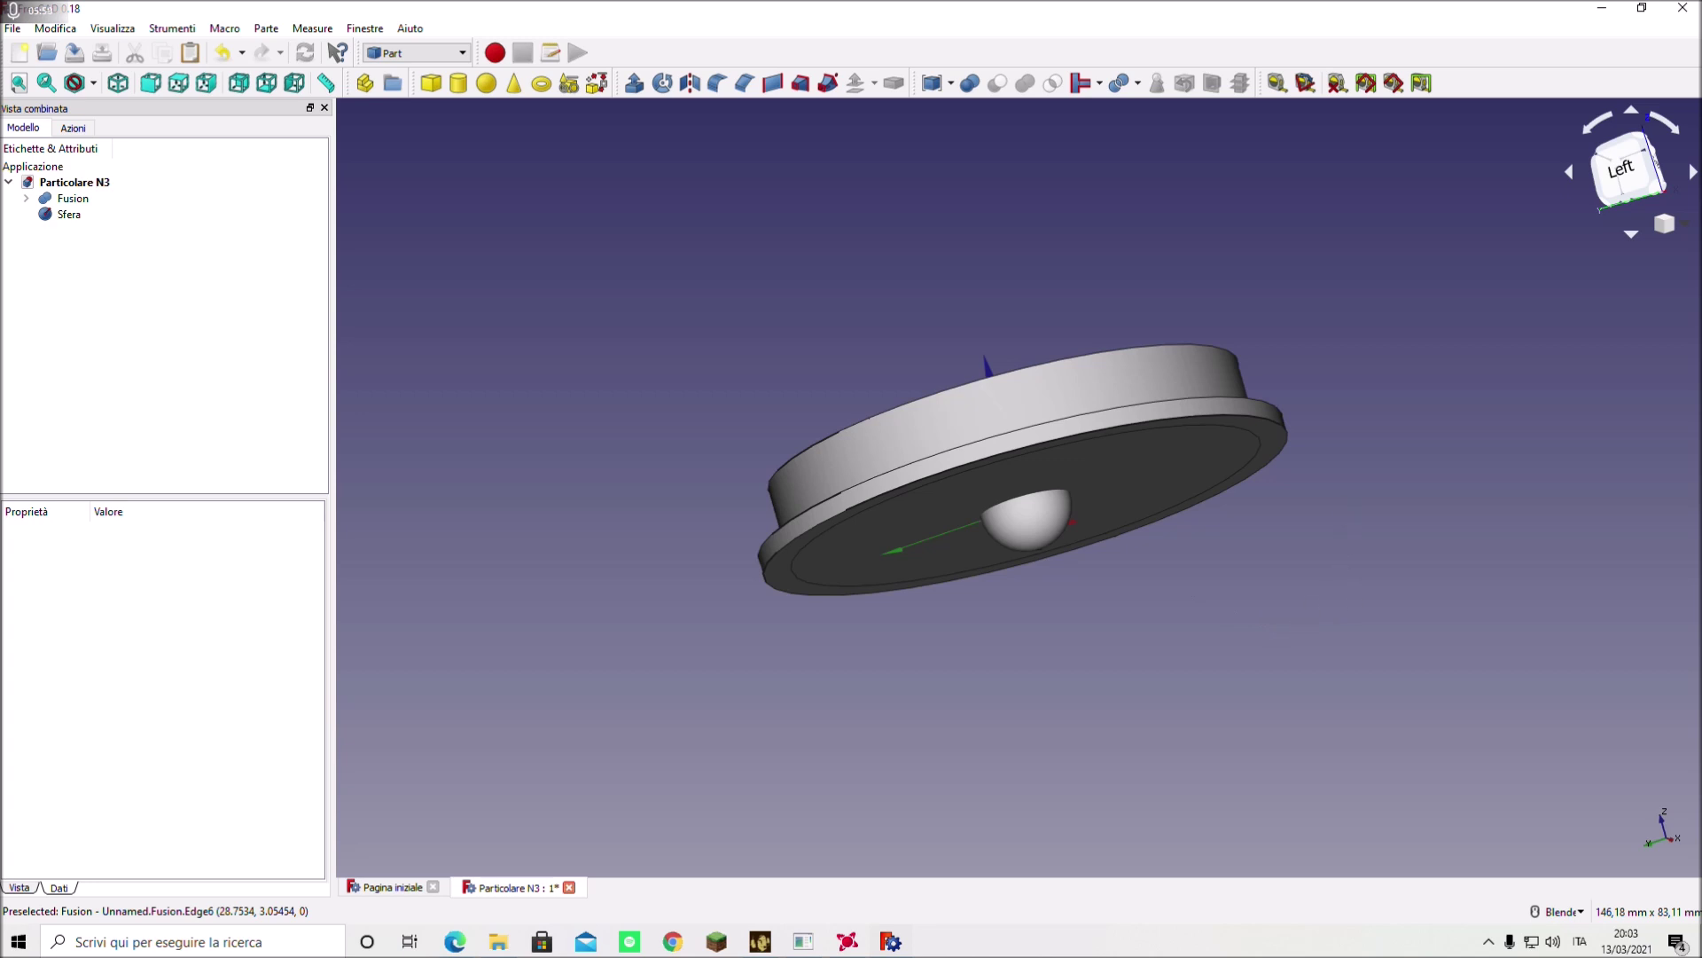
middle_click_drag(1344, 498, 1348, 532)
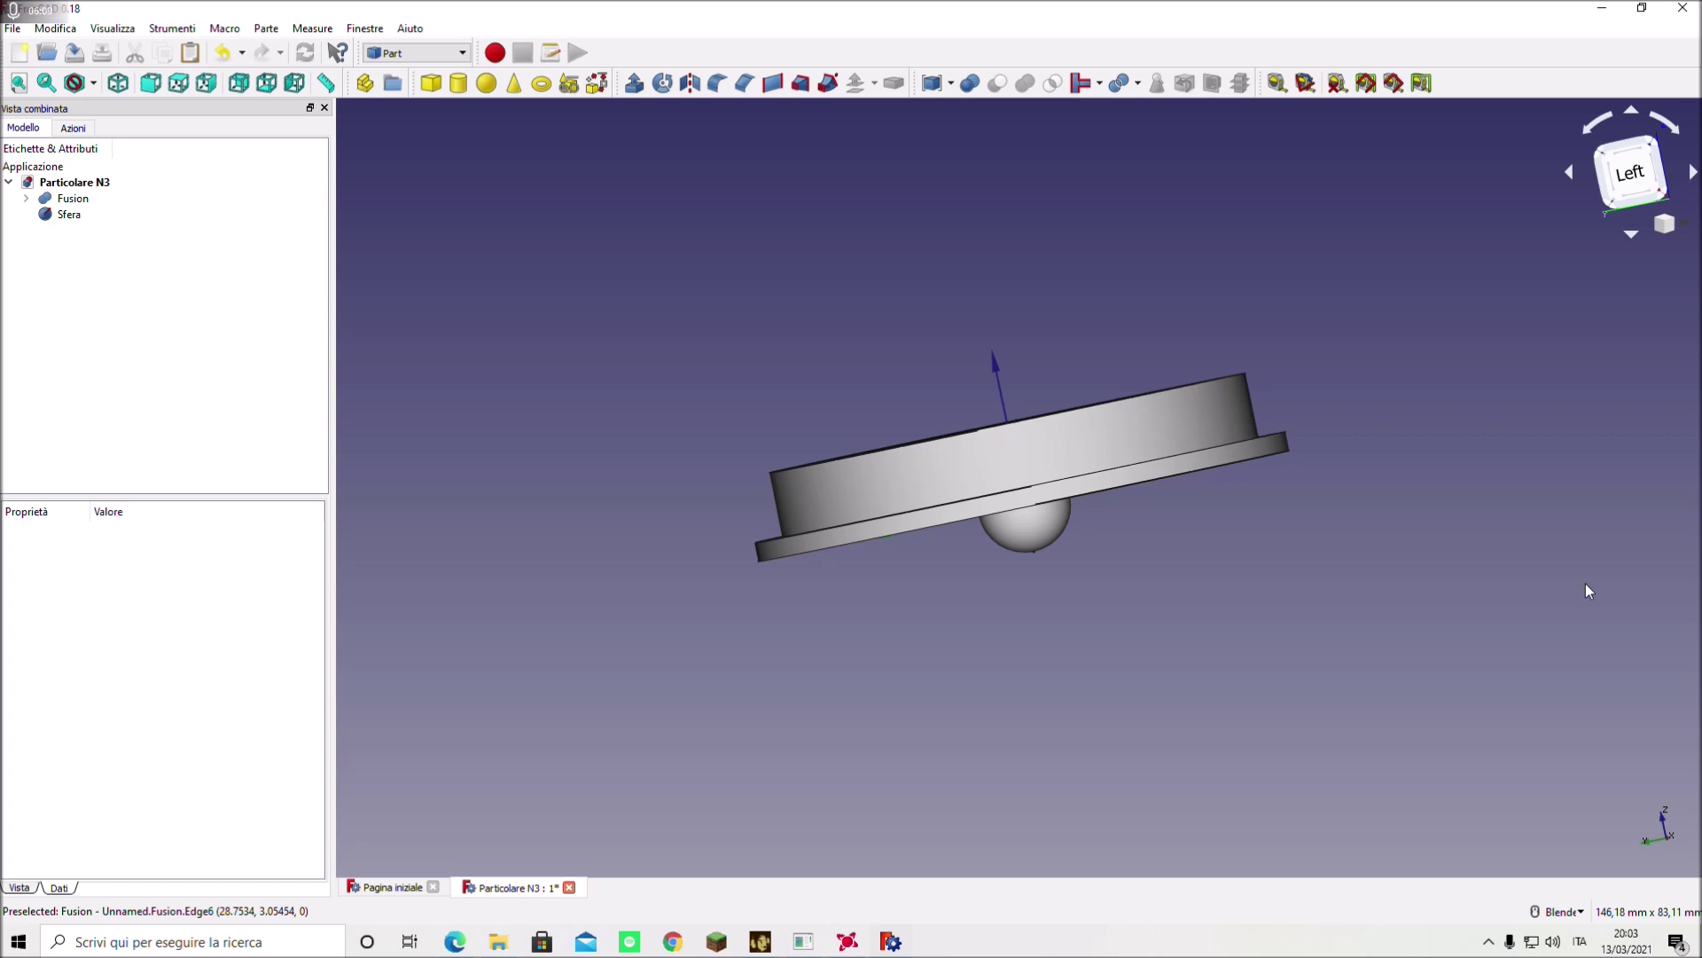
middle_click_drag(1422, 547, 1209, 450)
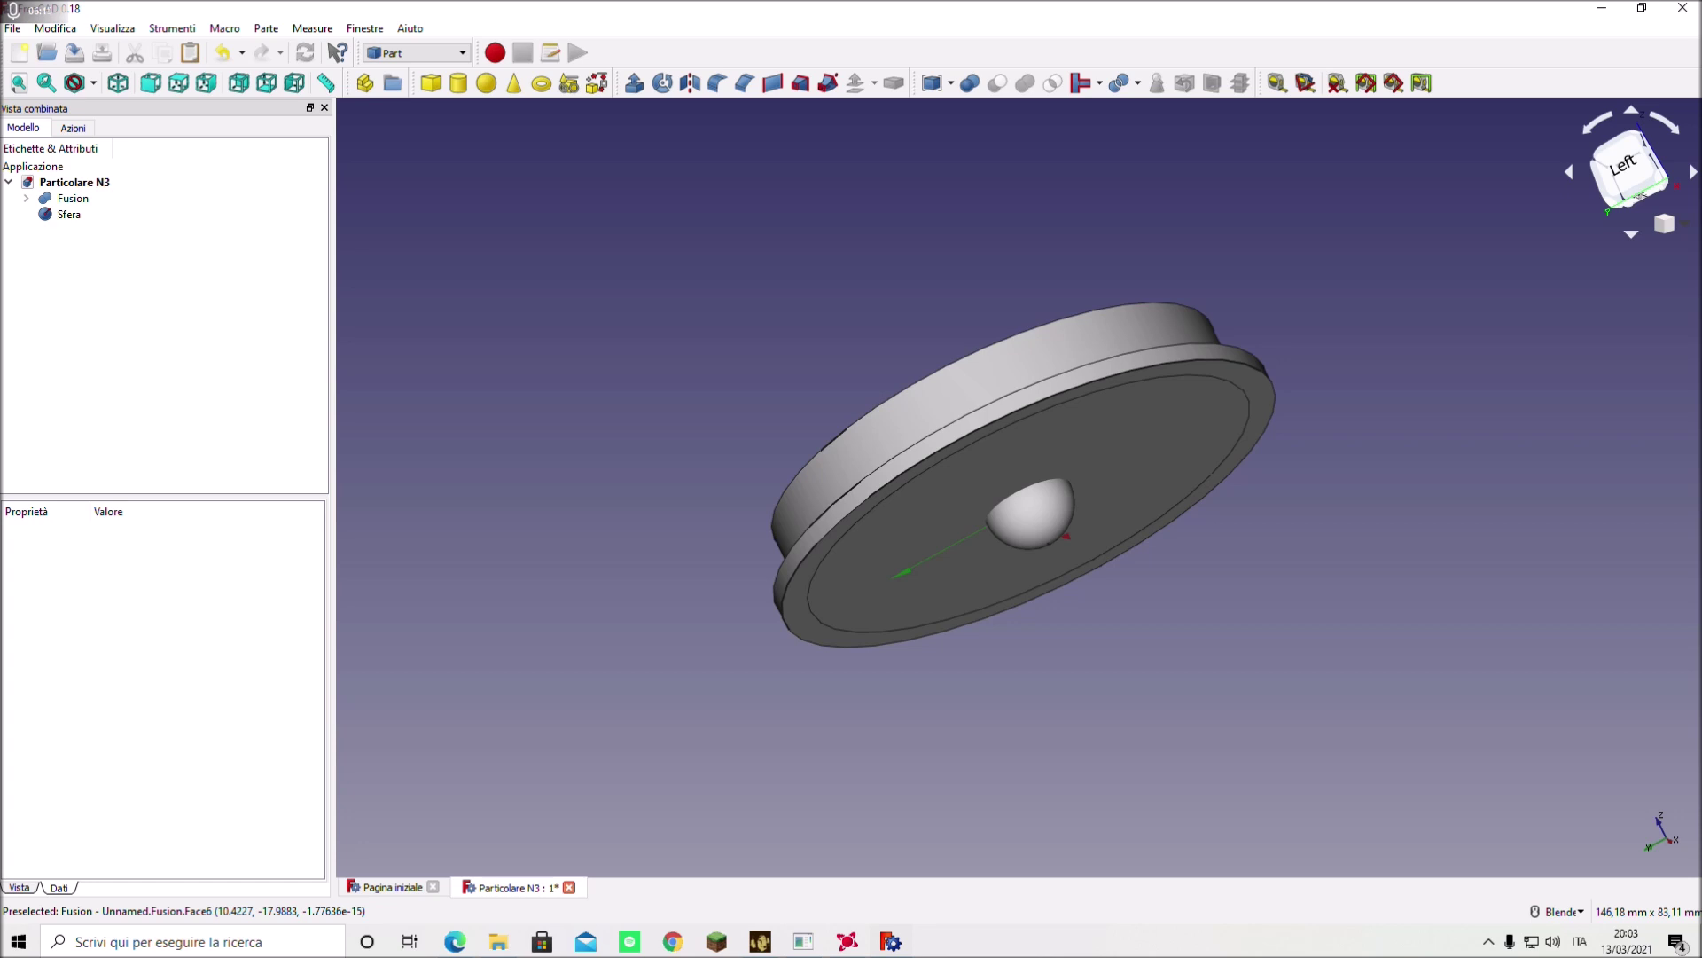
key("6")
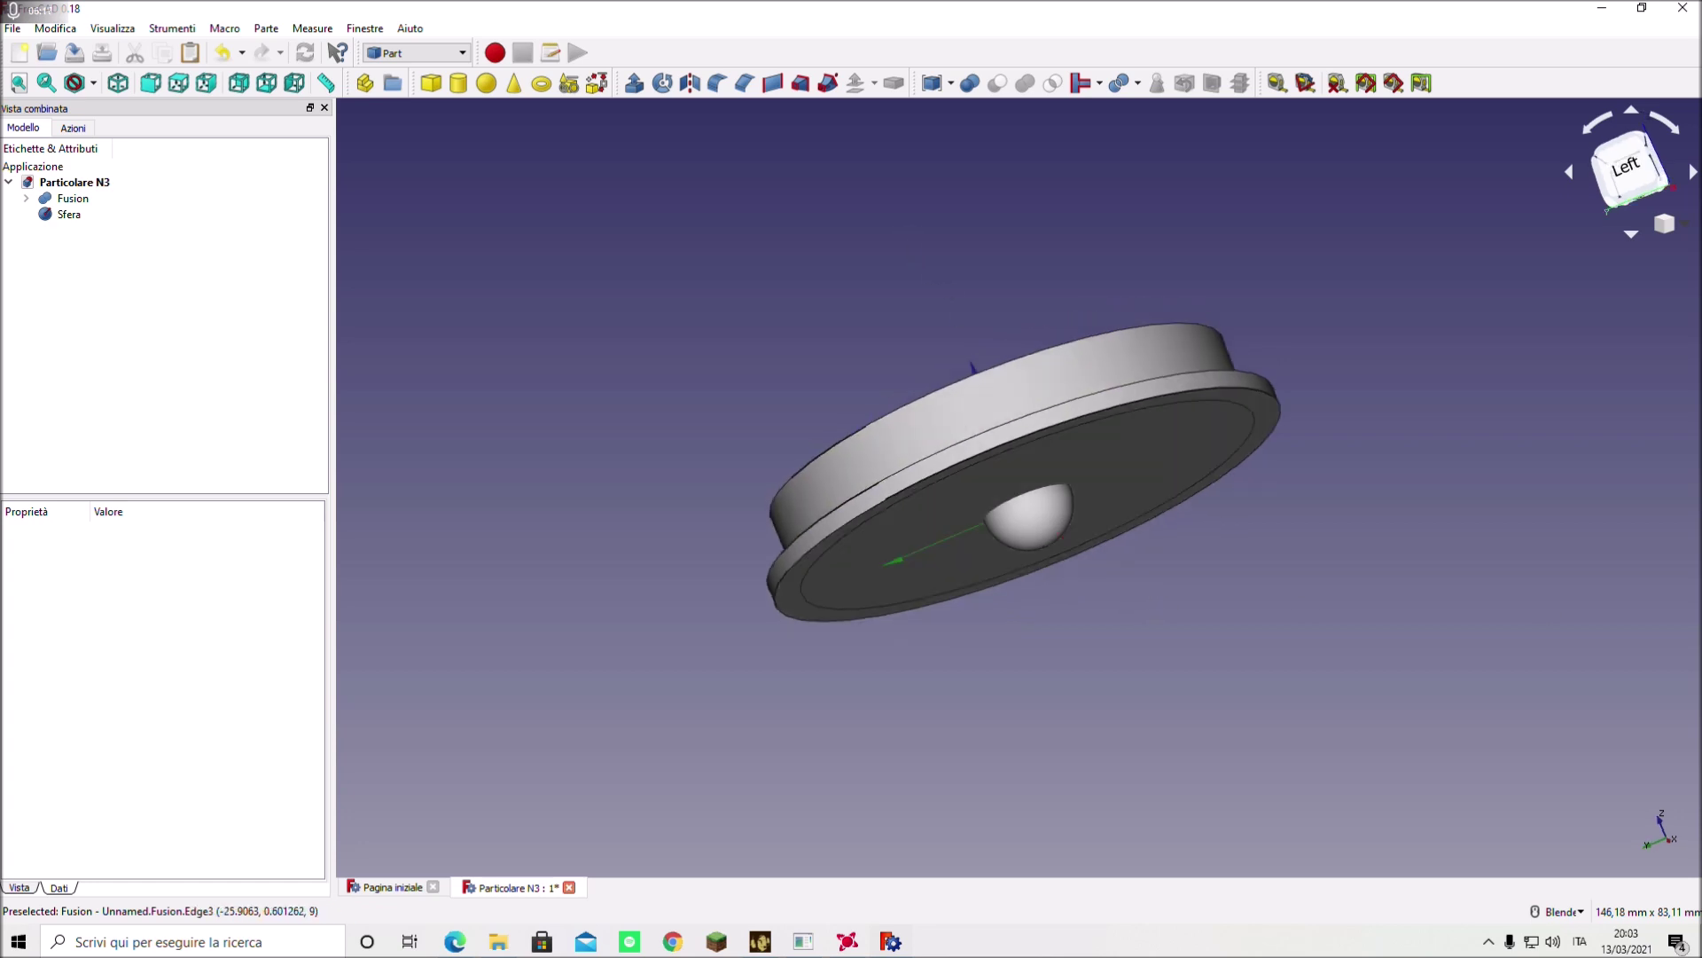
left_click(74, 199)
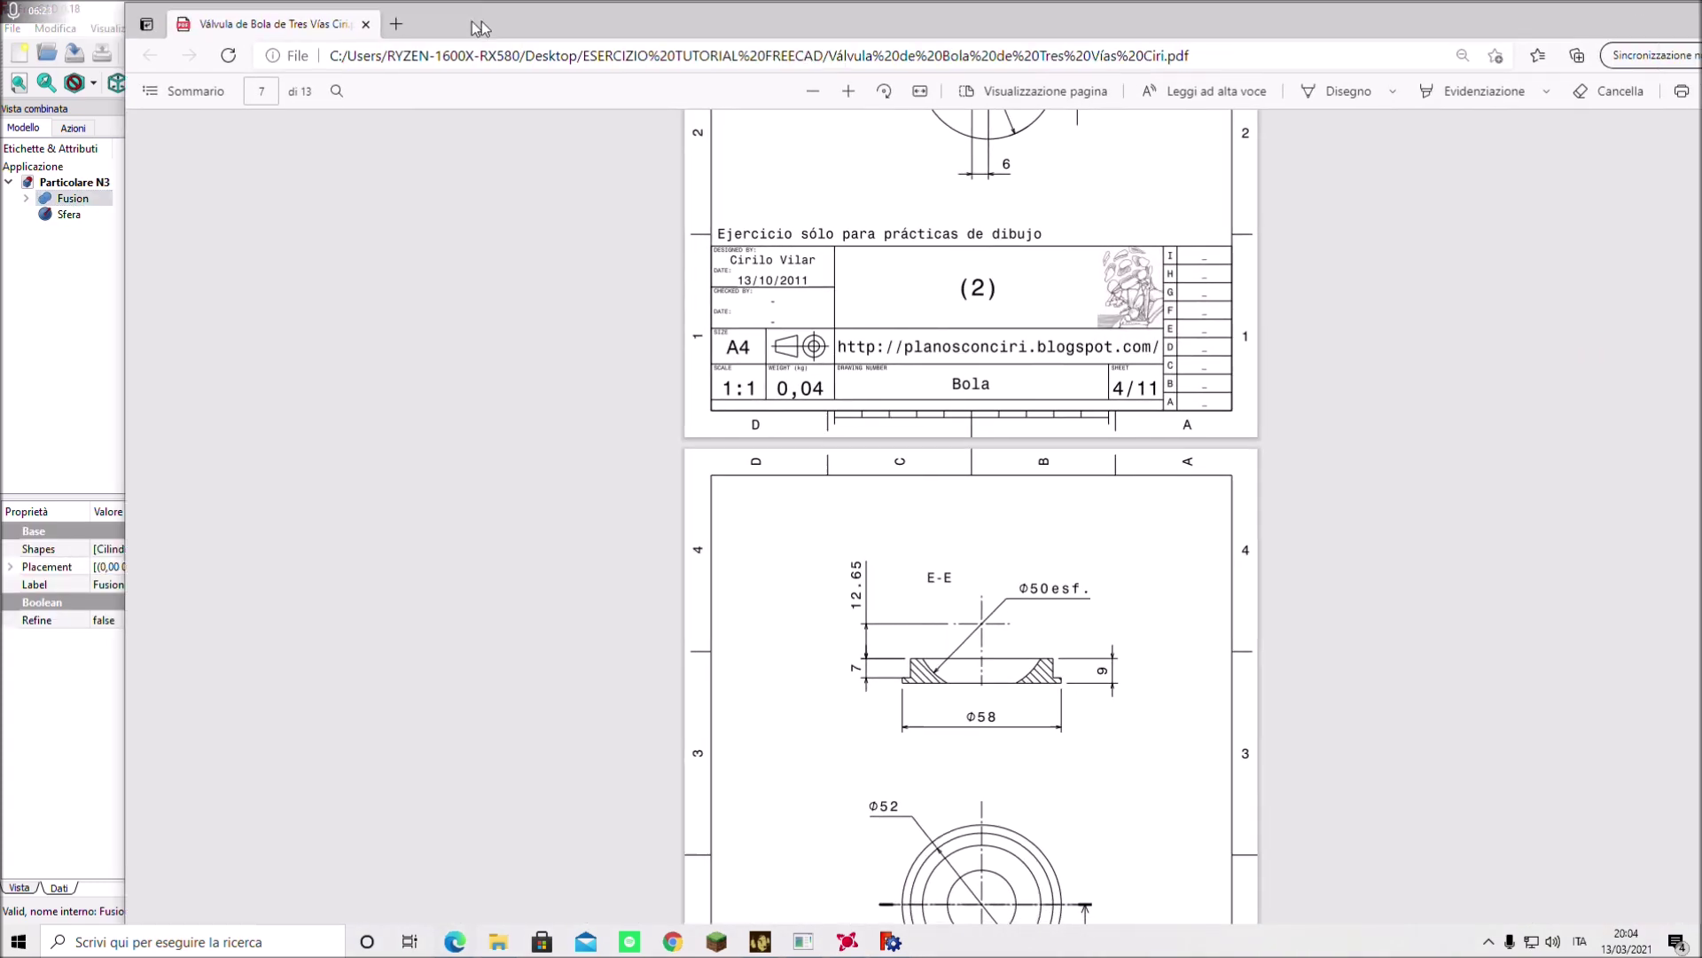
- Scroll the PDF to check section E-E's Φ50 spherical seat dimension
scroll(794, 543, "down", 3)
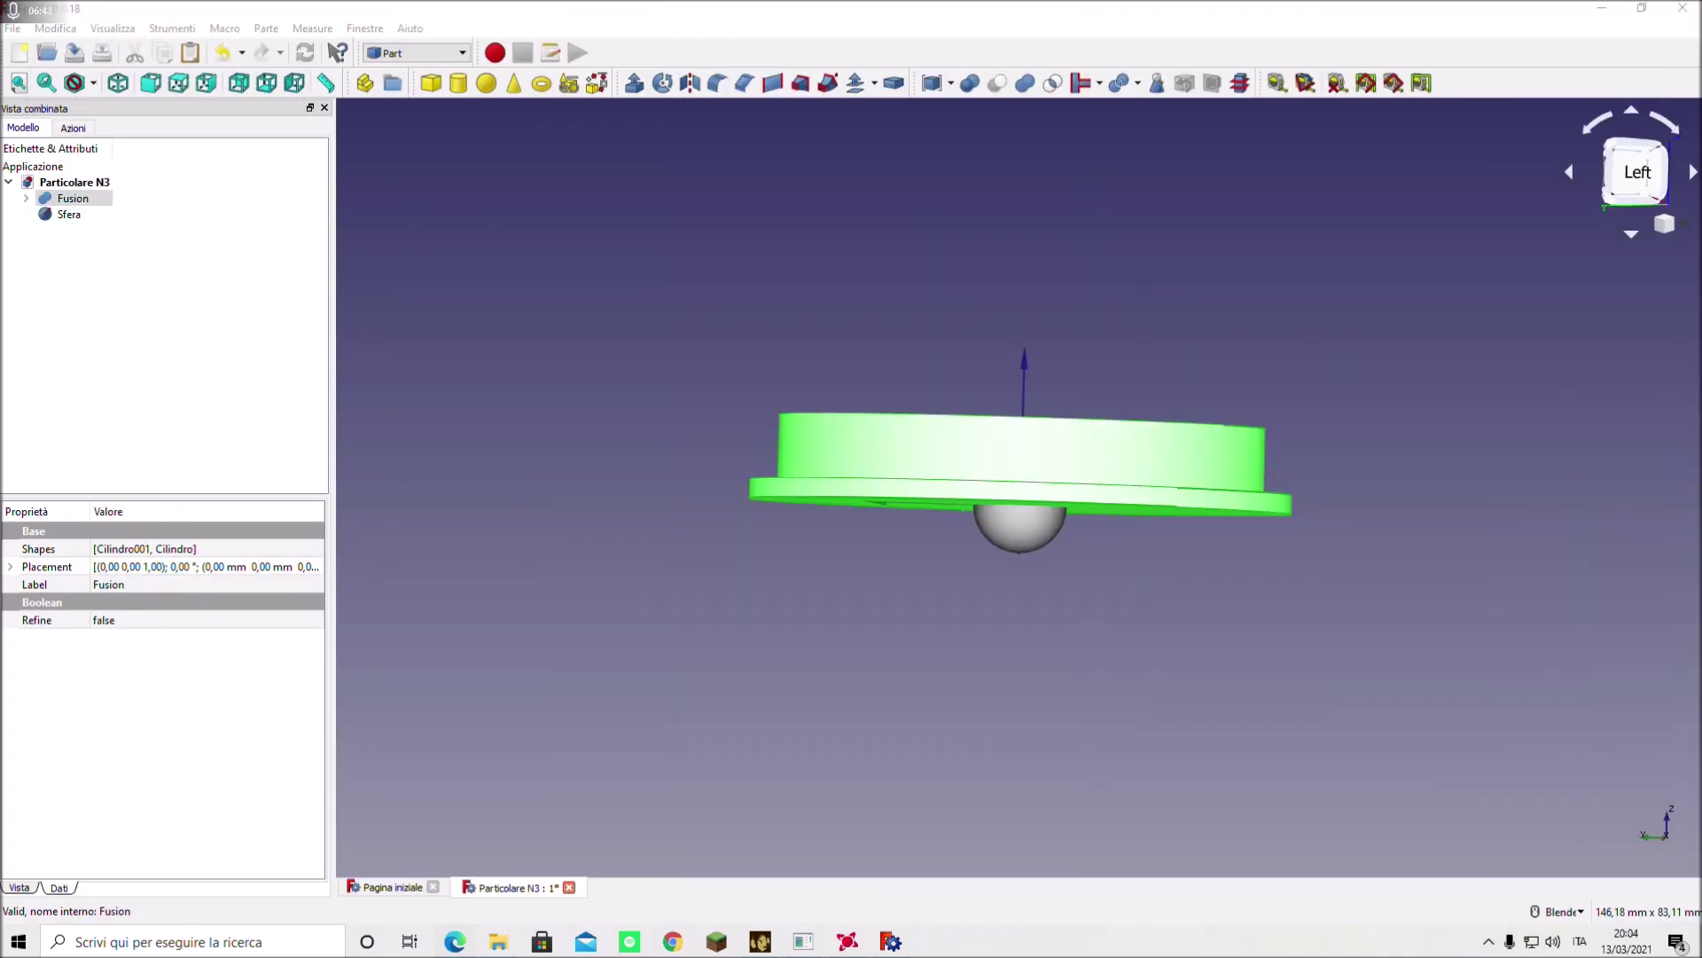
- Lower the Fusion ring's placement to z = -21,65 mm, then select the Sfera sphere
left_click(59, 200)
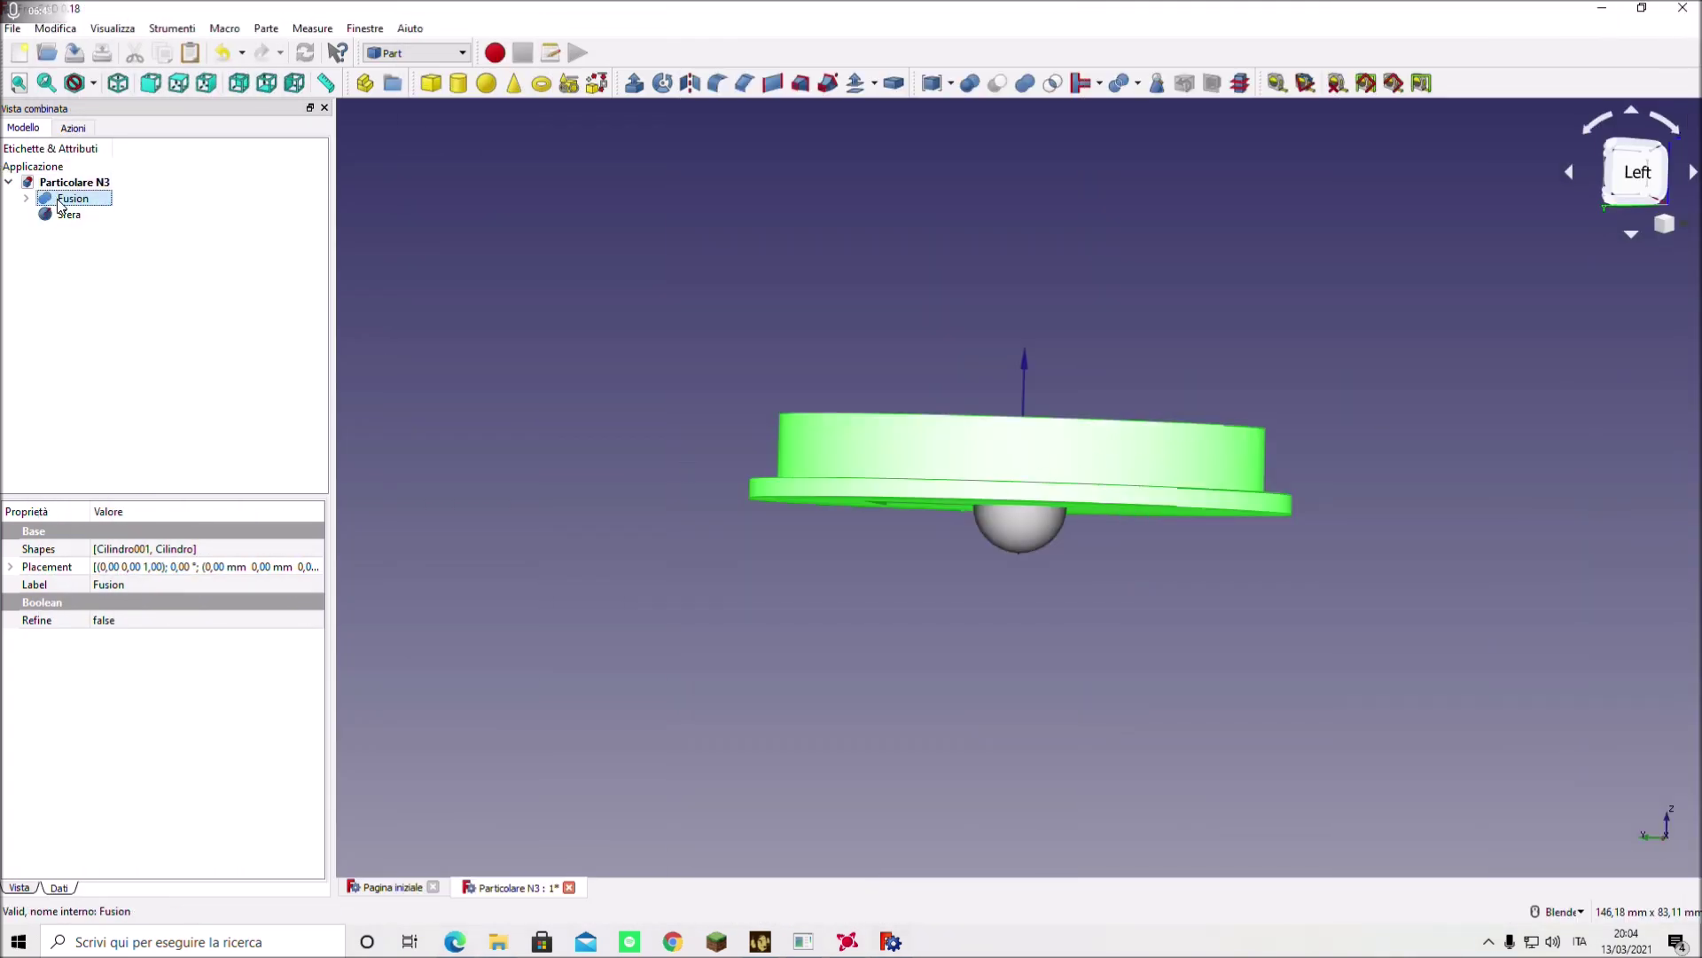
left_click(11, 570)
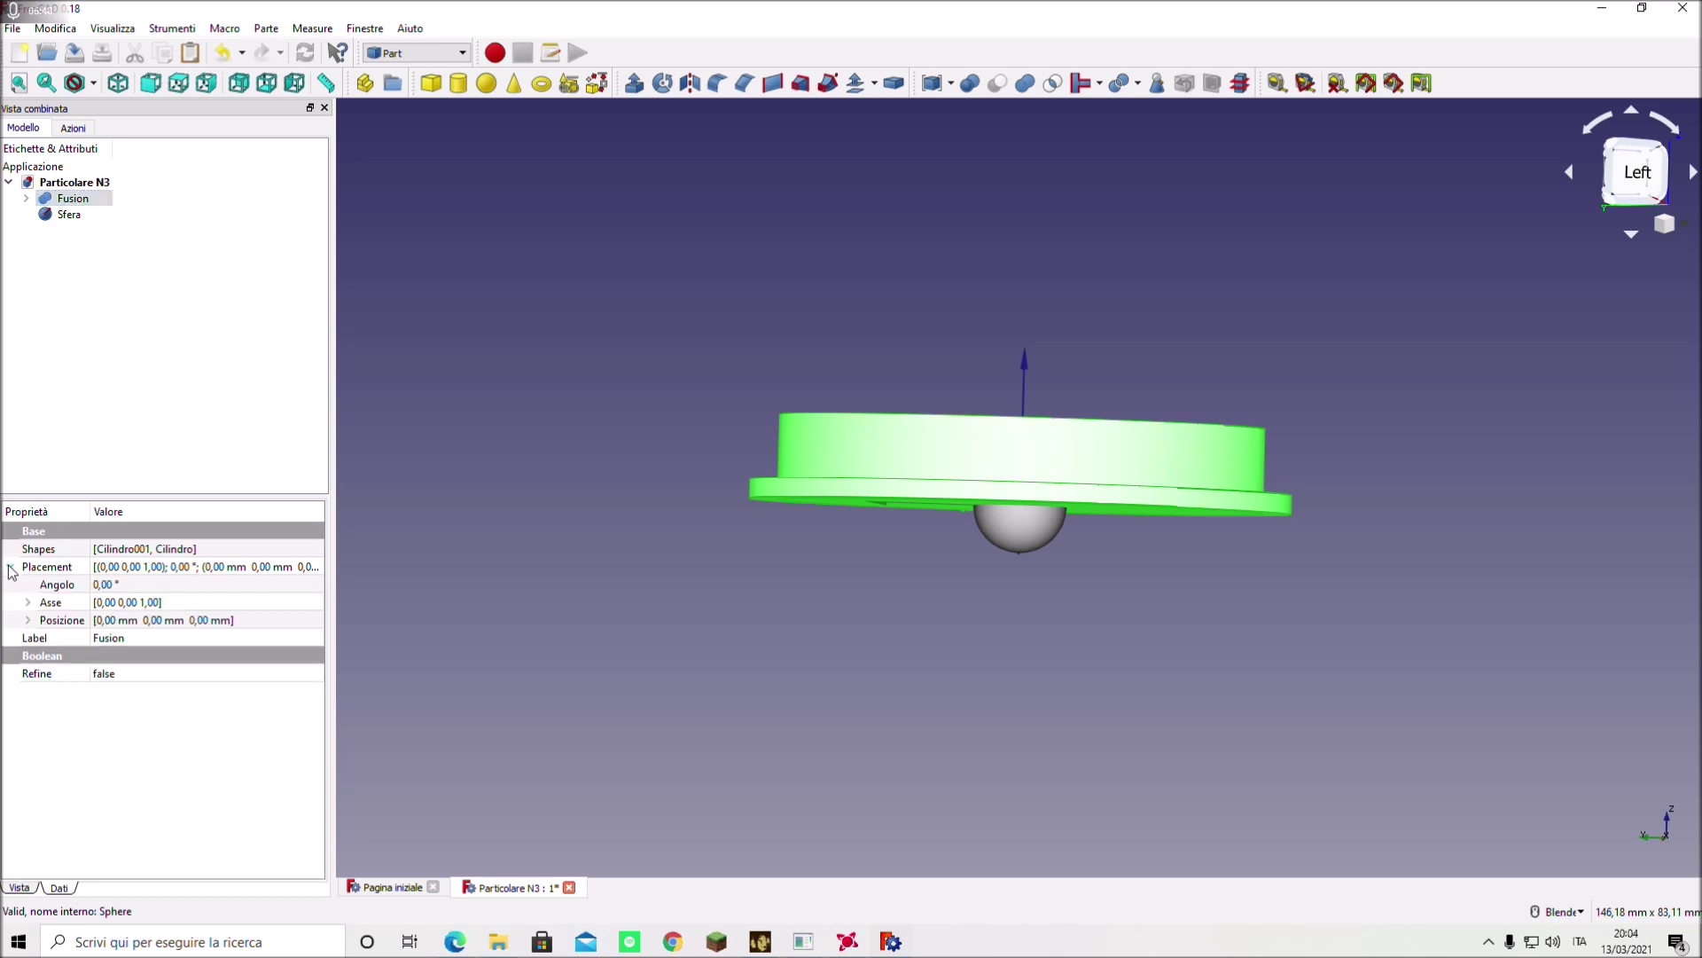
left_click(29, 621)
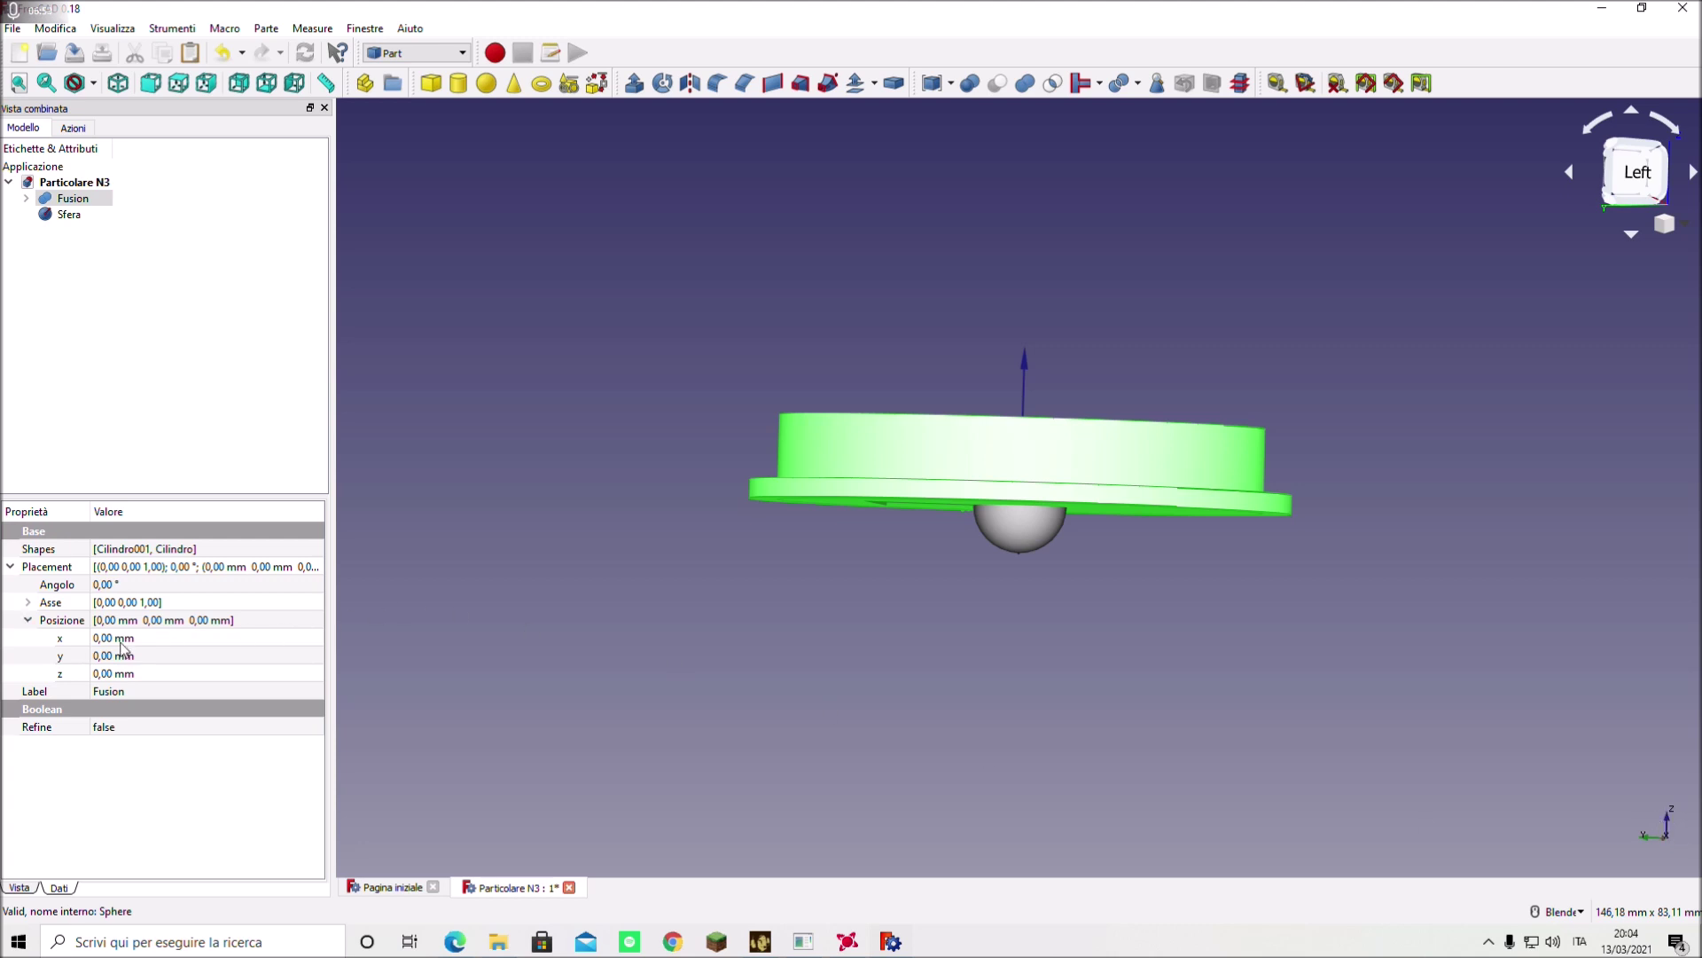
left_click(110, 676)
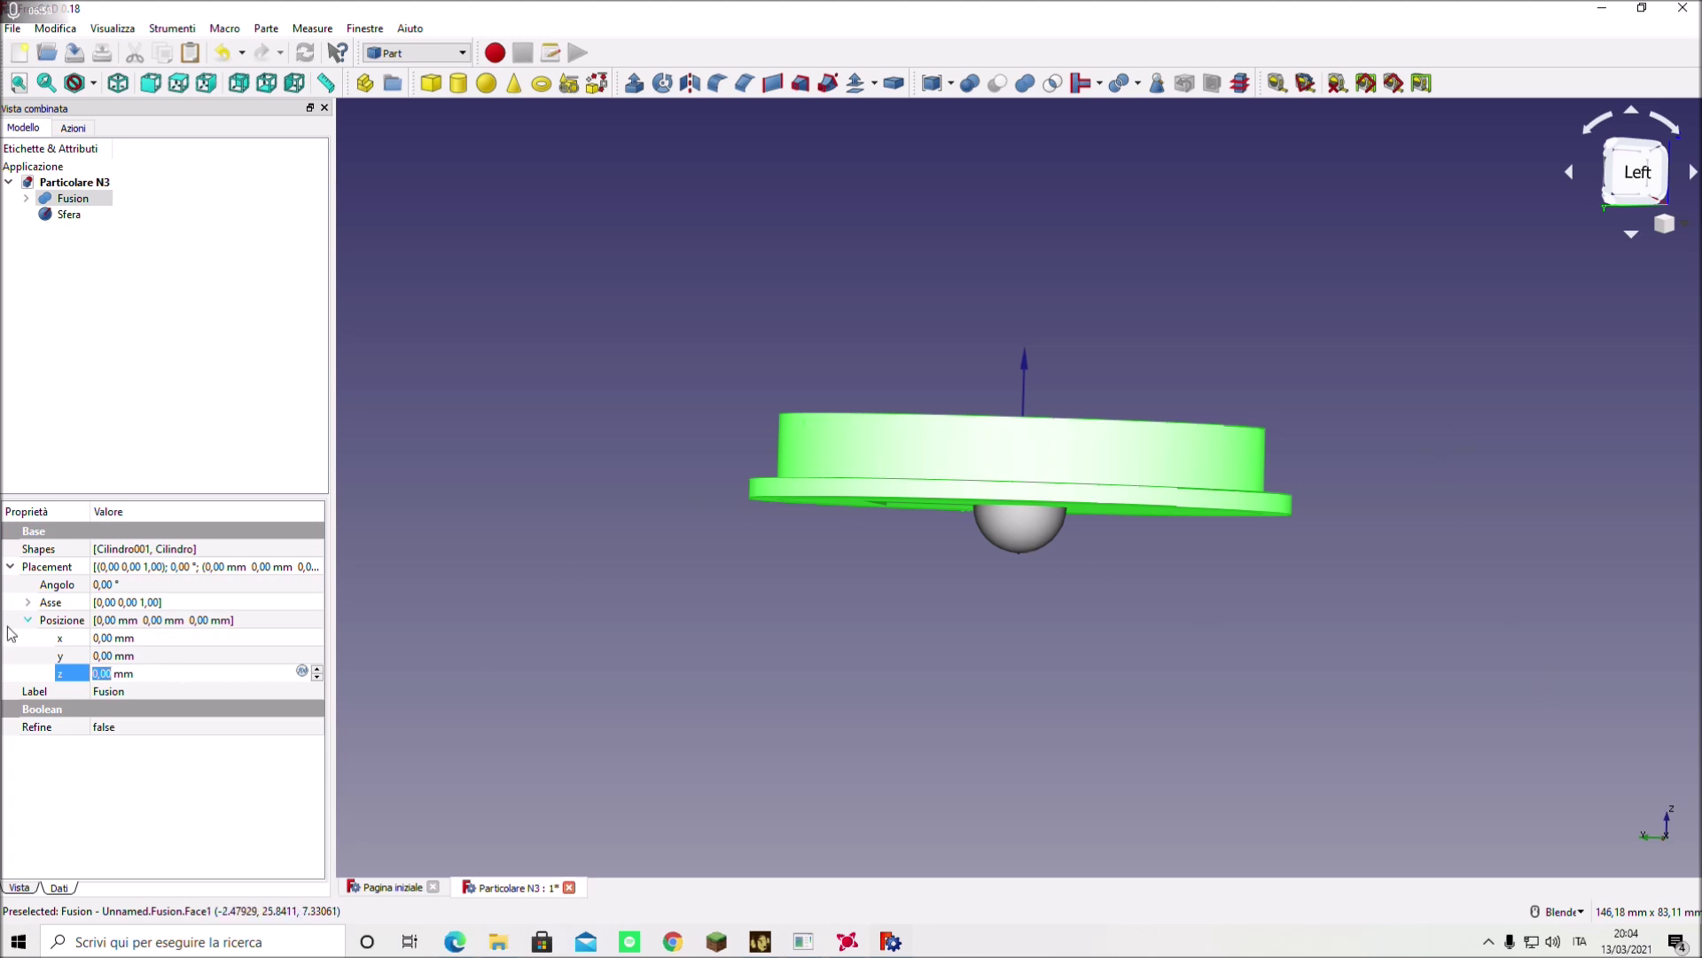
scroll(143, 673, "down", 1)
scroll(143, 673, "down", 1)
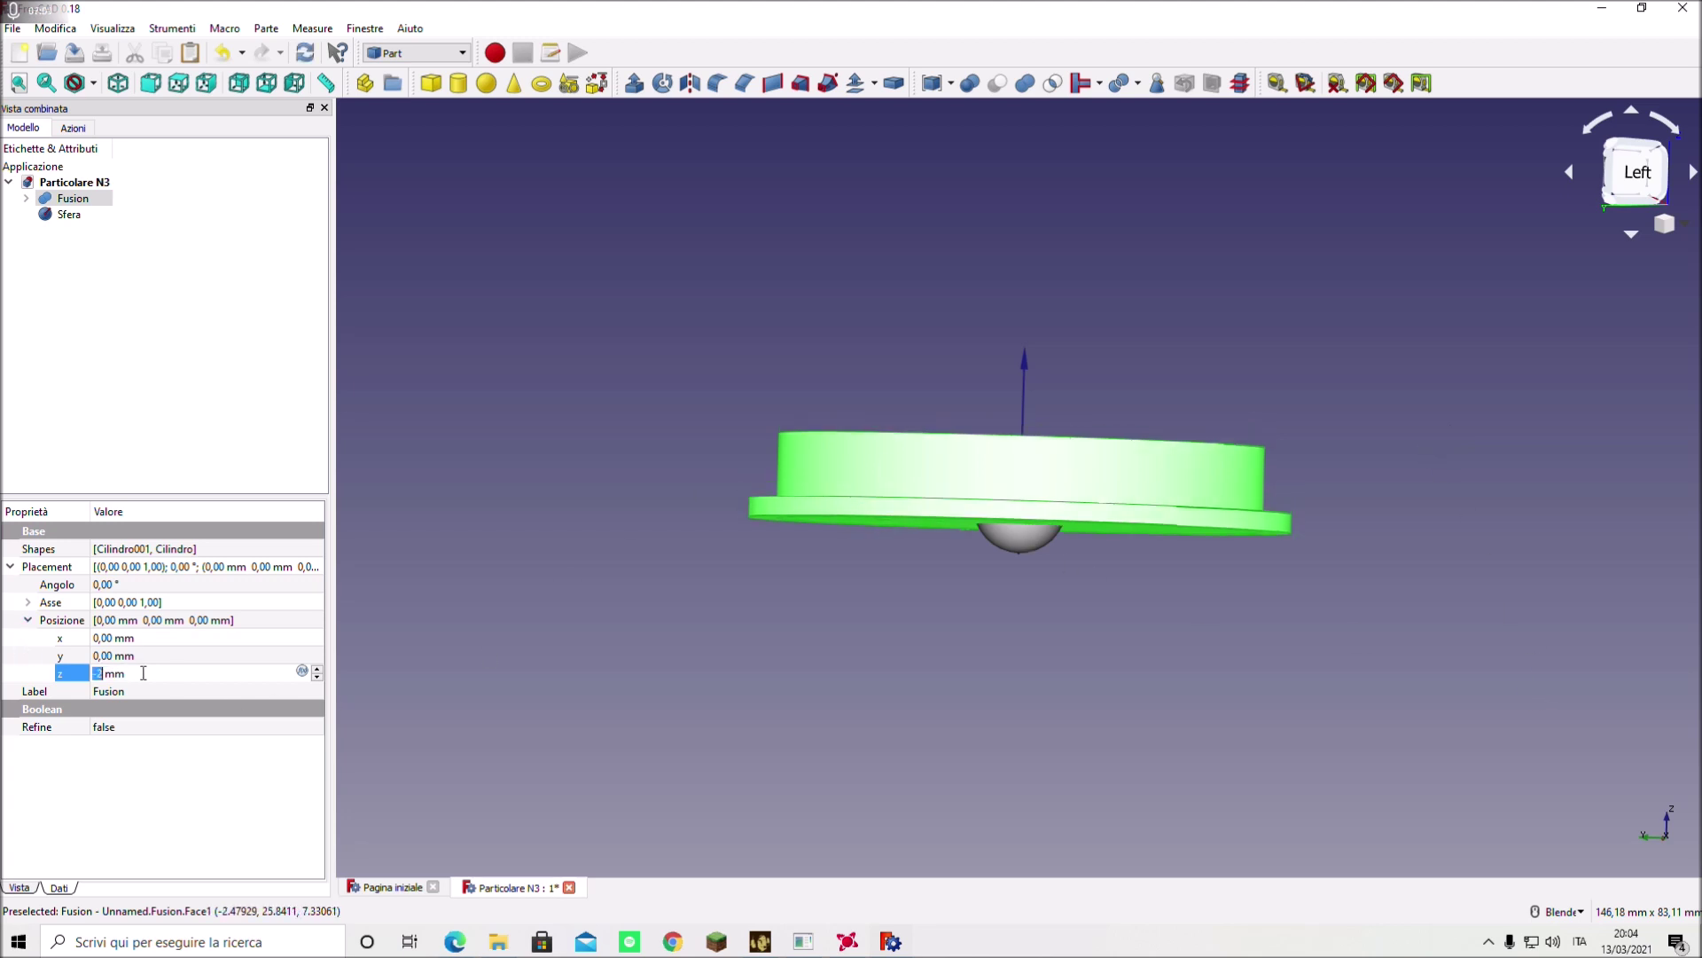
scroll(143, 673, "down", 2)
scroll(143, 673, "down", 3)
scroll(143, 672, "down", 1)
scroll(142, 672, "down", 2)
scroll(143, 672, "down", 1)
scroll(143, 673, "down", 2)
scroll(143, 673, "down", 1)
scroll(142, 673, "down", 2)
scroll(143, 673, "down", 1)
scroll(143, 673, "down", 2)
scroll(143, 673, "down", 1)
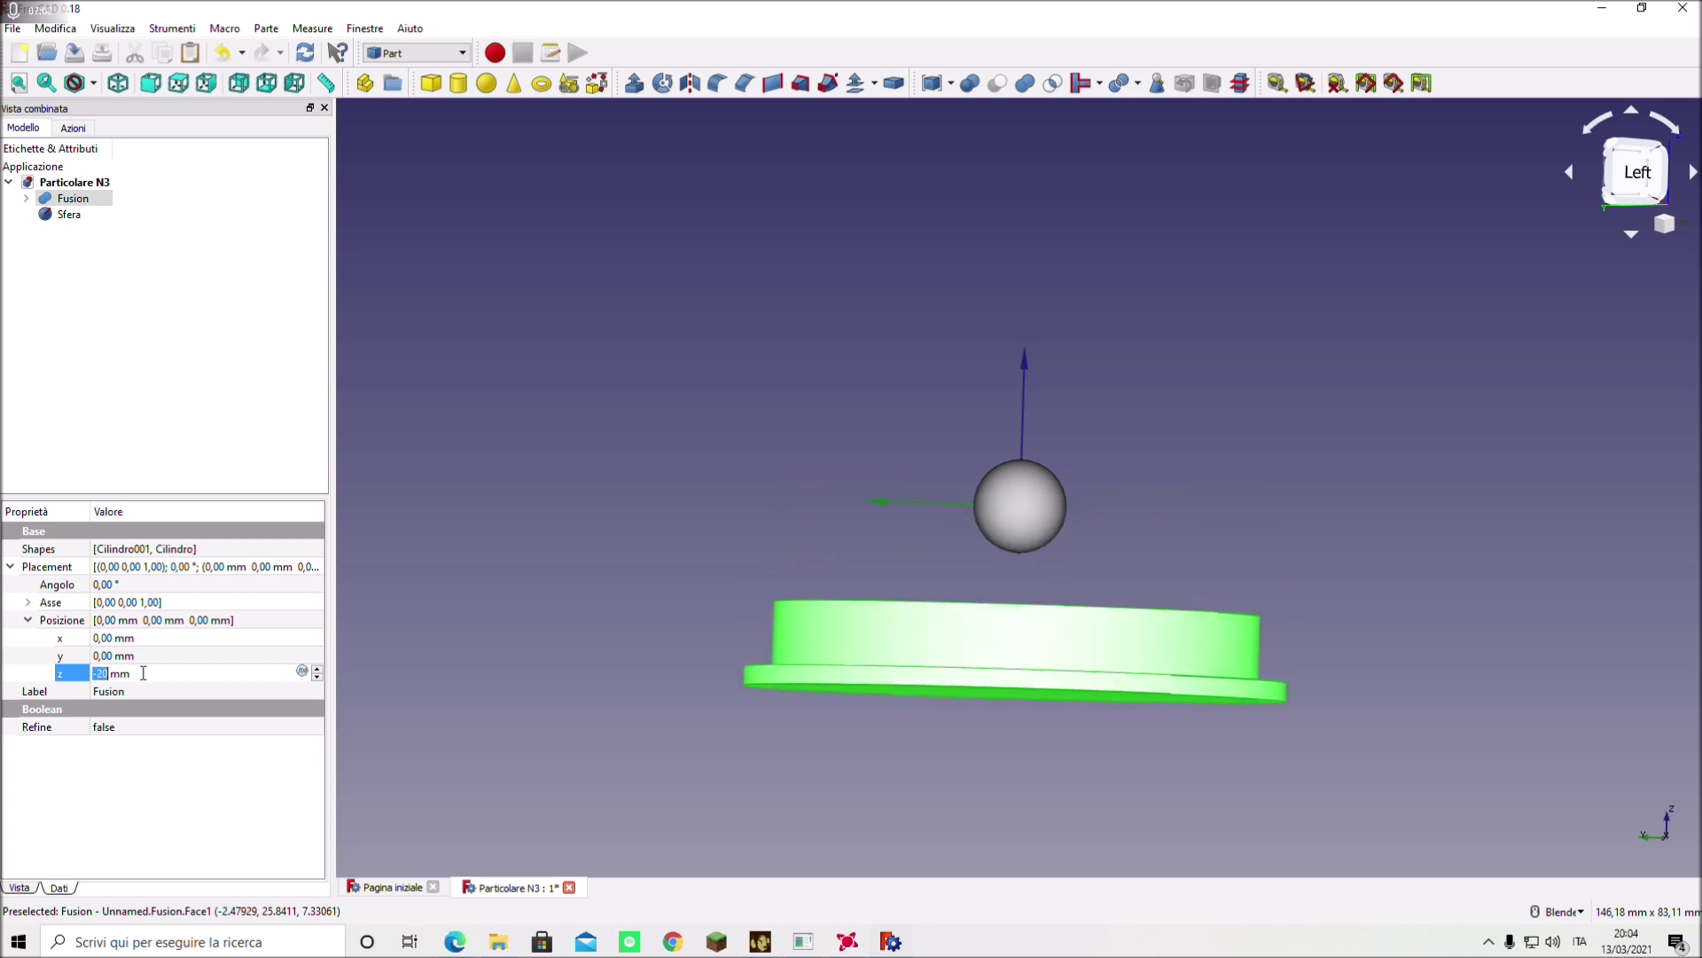
scroll(143, 673, "down", 1)
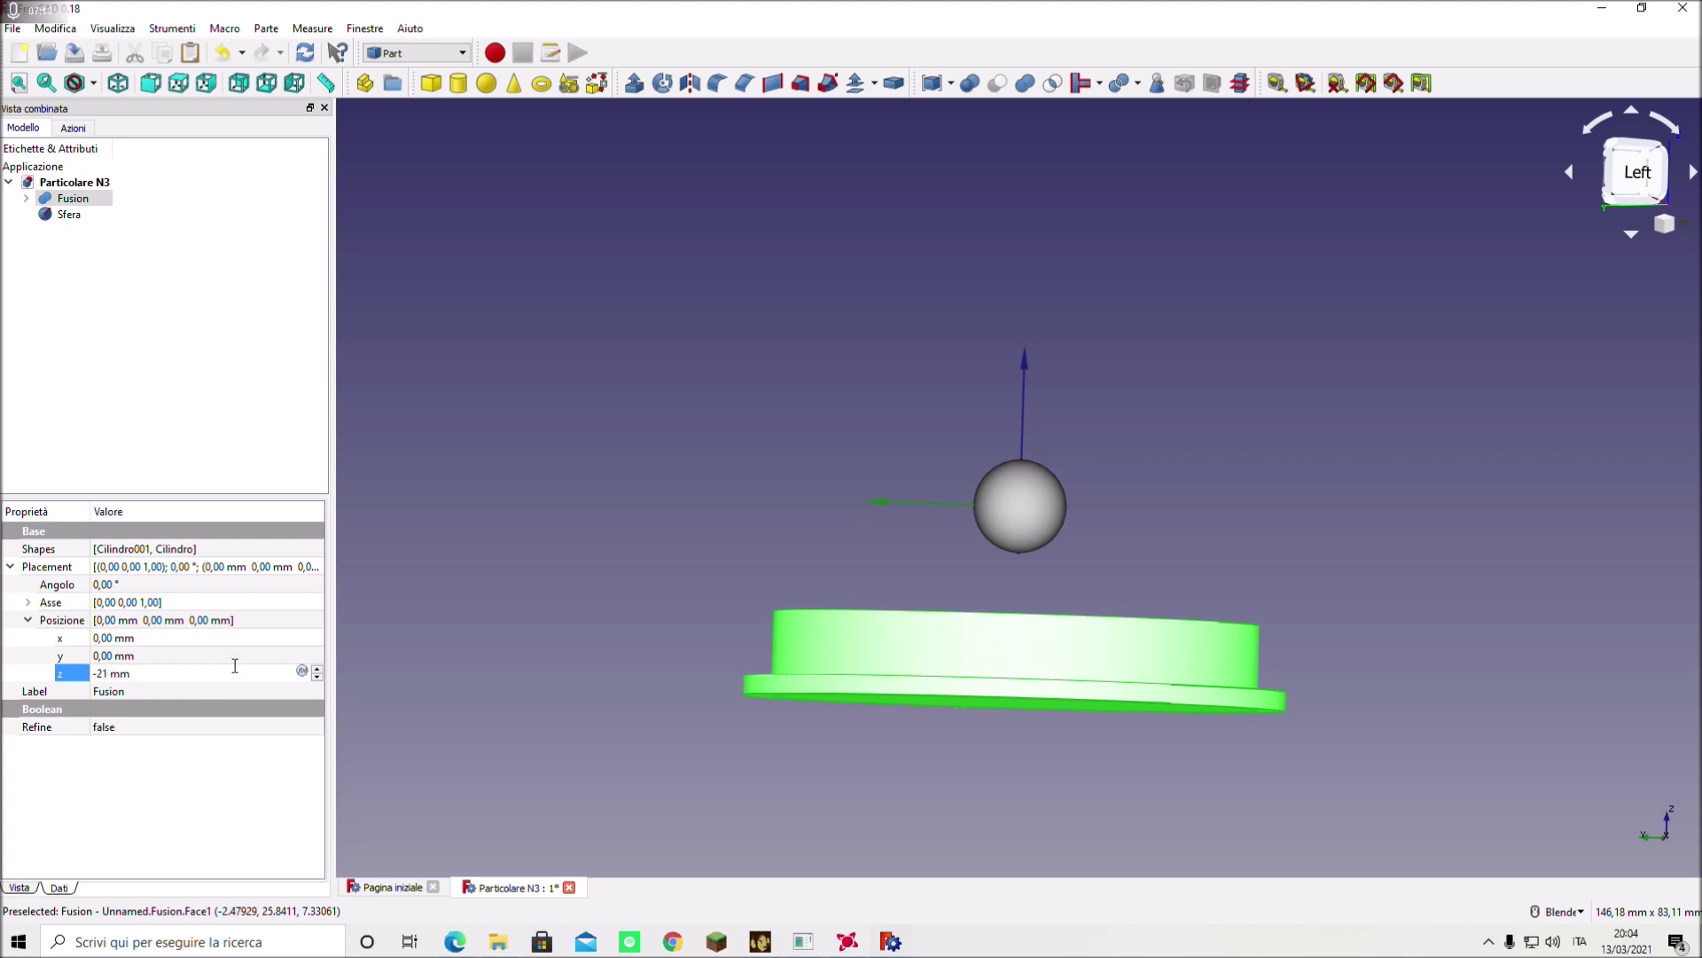
type(",65")
left_click(220, 803)
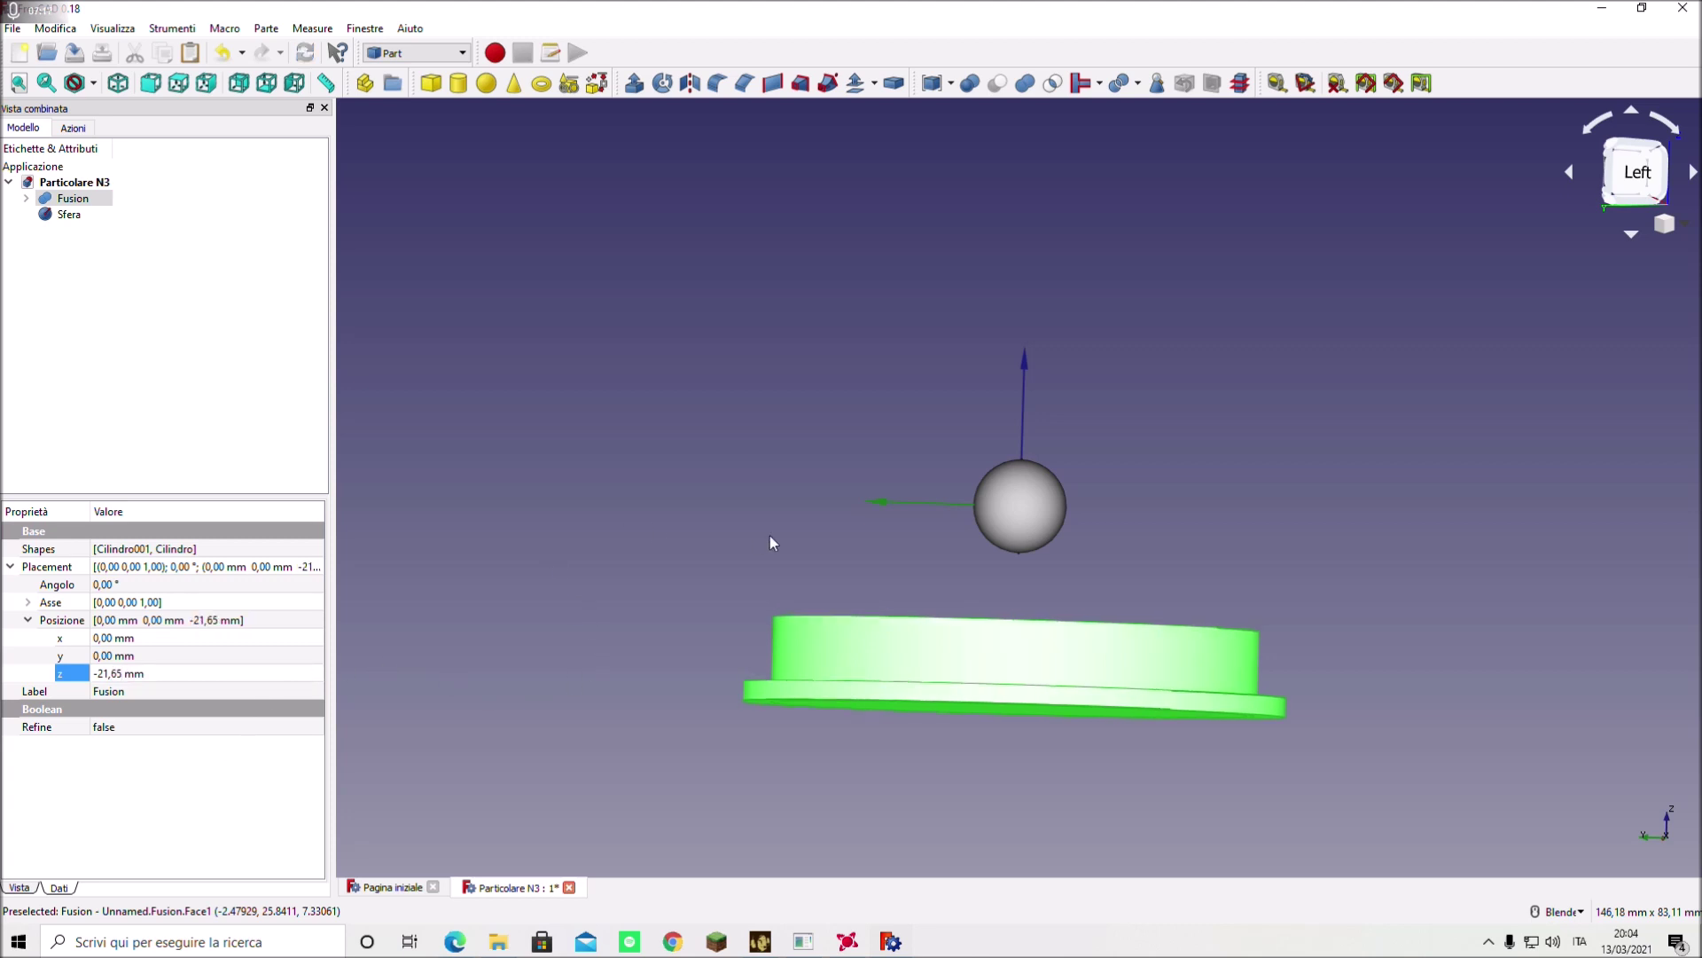
left_click(1018, 523)
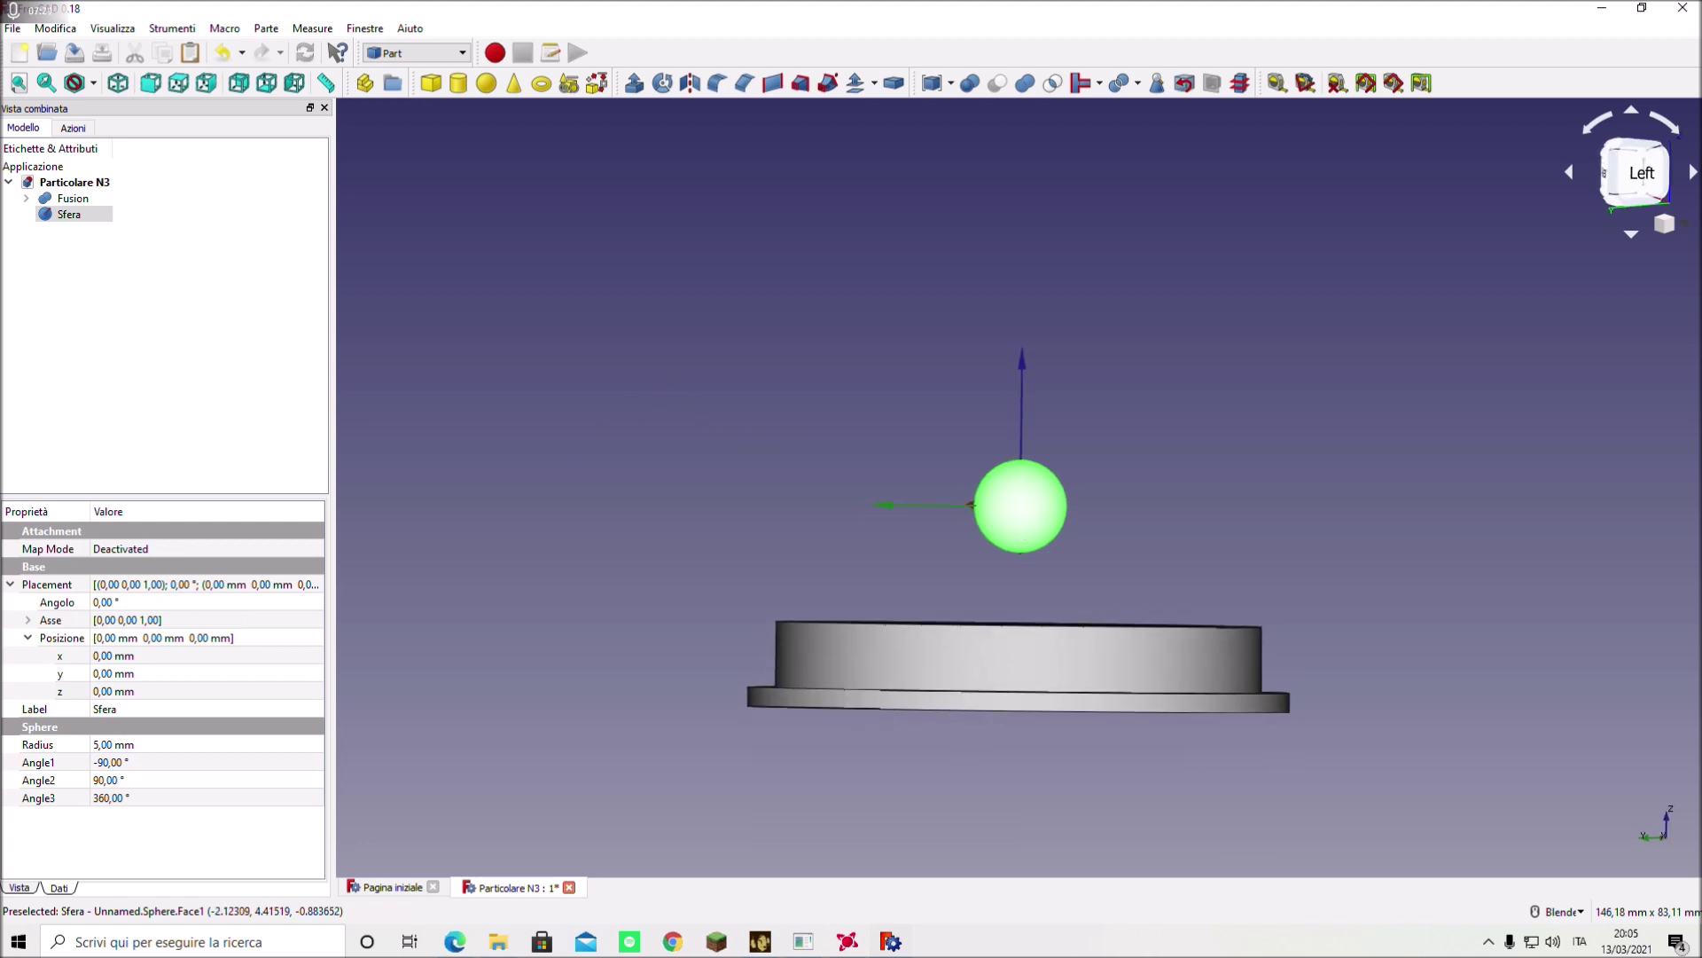
- Enlarge the Sfera sphere's radius to 25 mm and inspect it from the rear
left_click(97, 744)
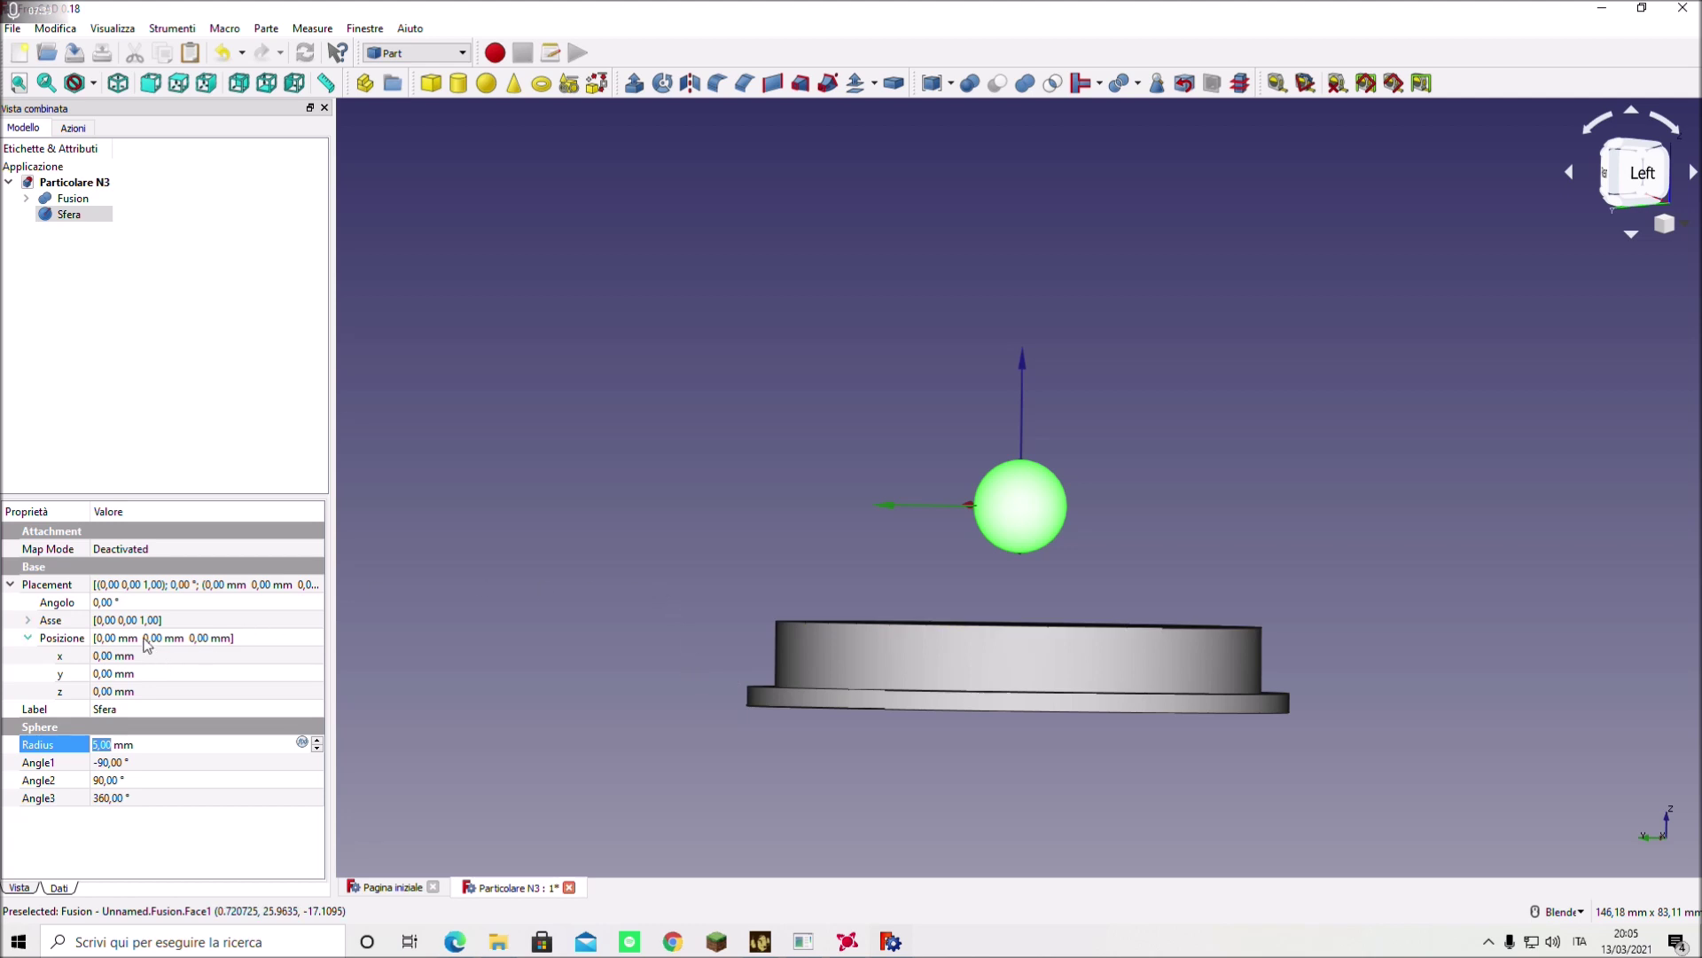
type("25")
left_click(145, 762)
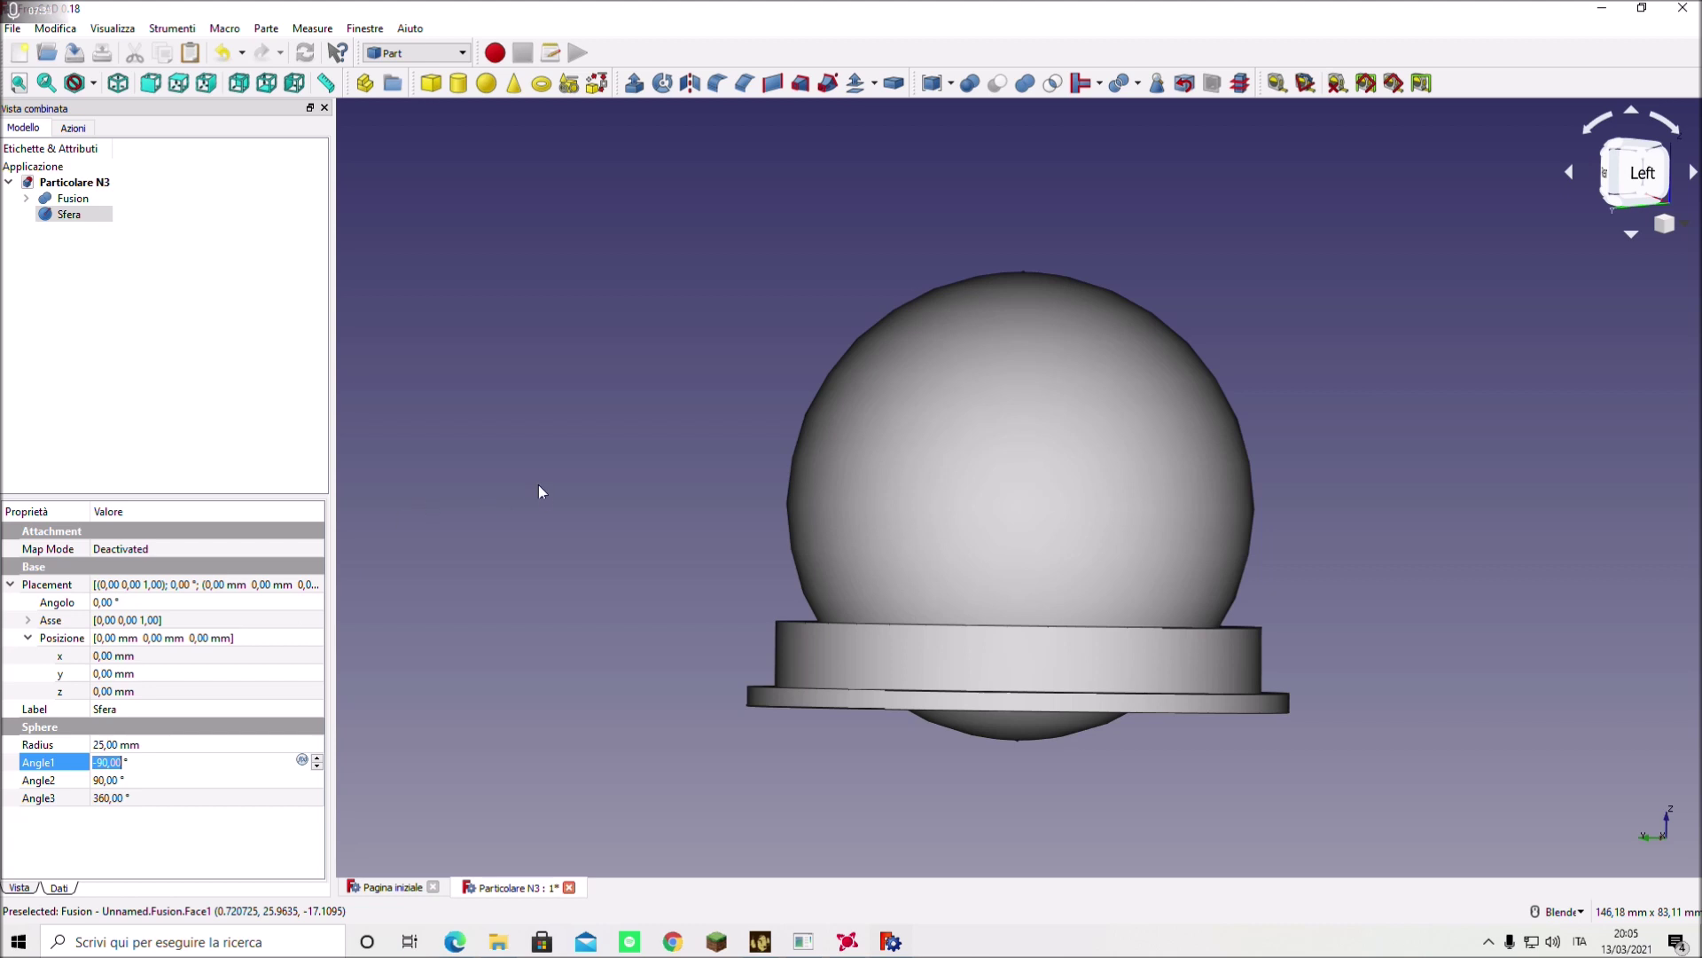
middle_click_drag(544, 499, 621, 461)
middle_click_drag(1019, 532, 1020, 576)
key("4")
- Subtract Sfera from Fusion with a Boolean Cut, then select the resulting Cut
left_click(73, 197)
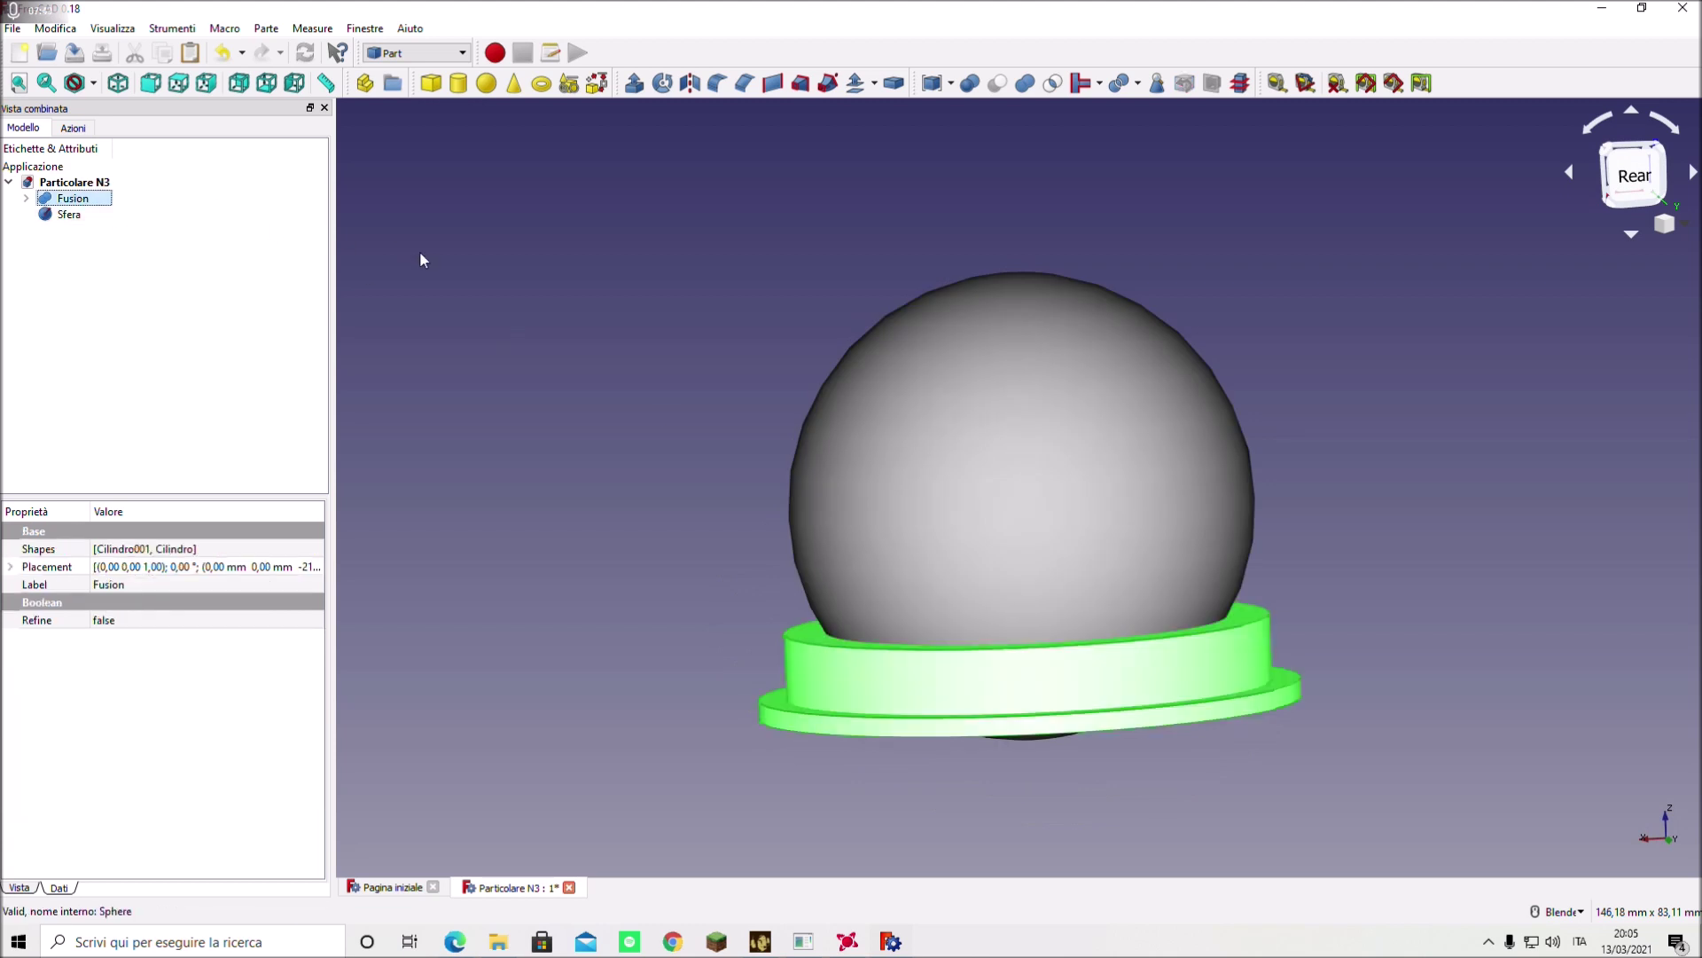
left_click(71, 215, "ctrl")
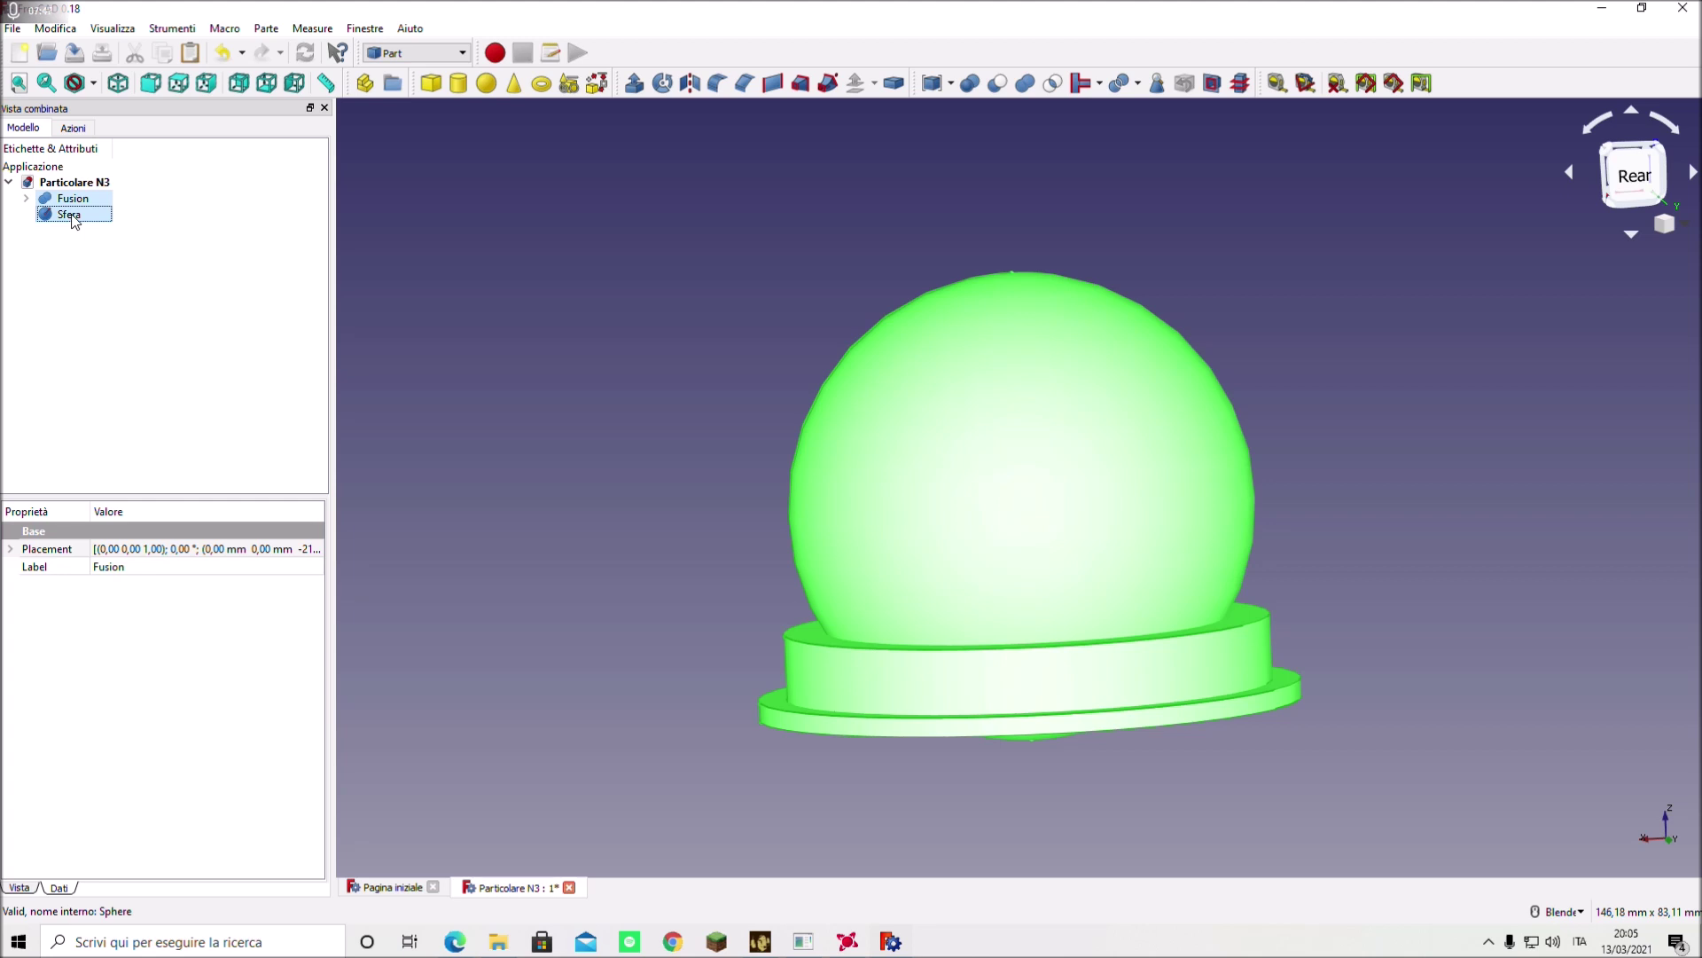
left_click(998, 84)
middle_click_drag(1227, 435, 1241, 461)
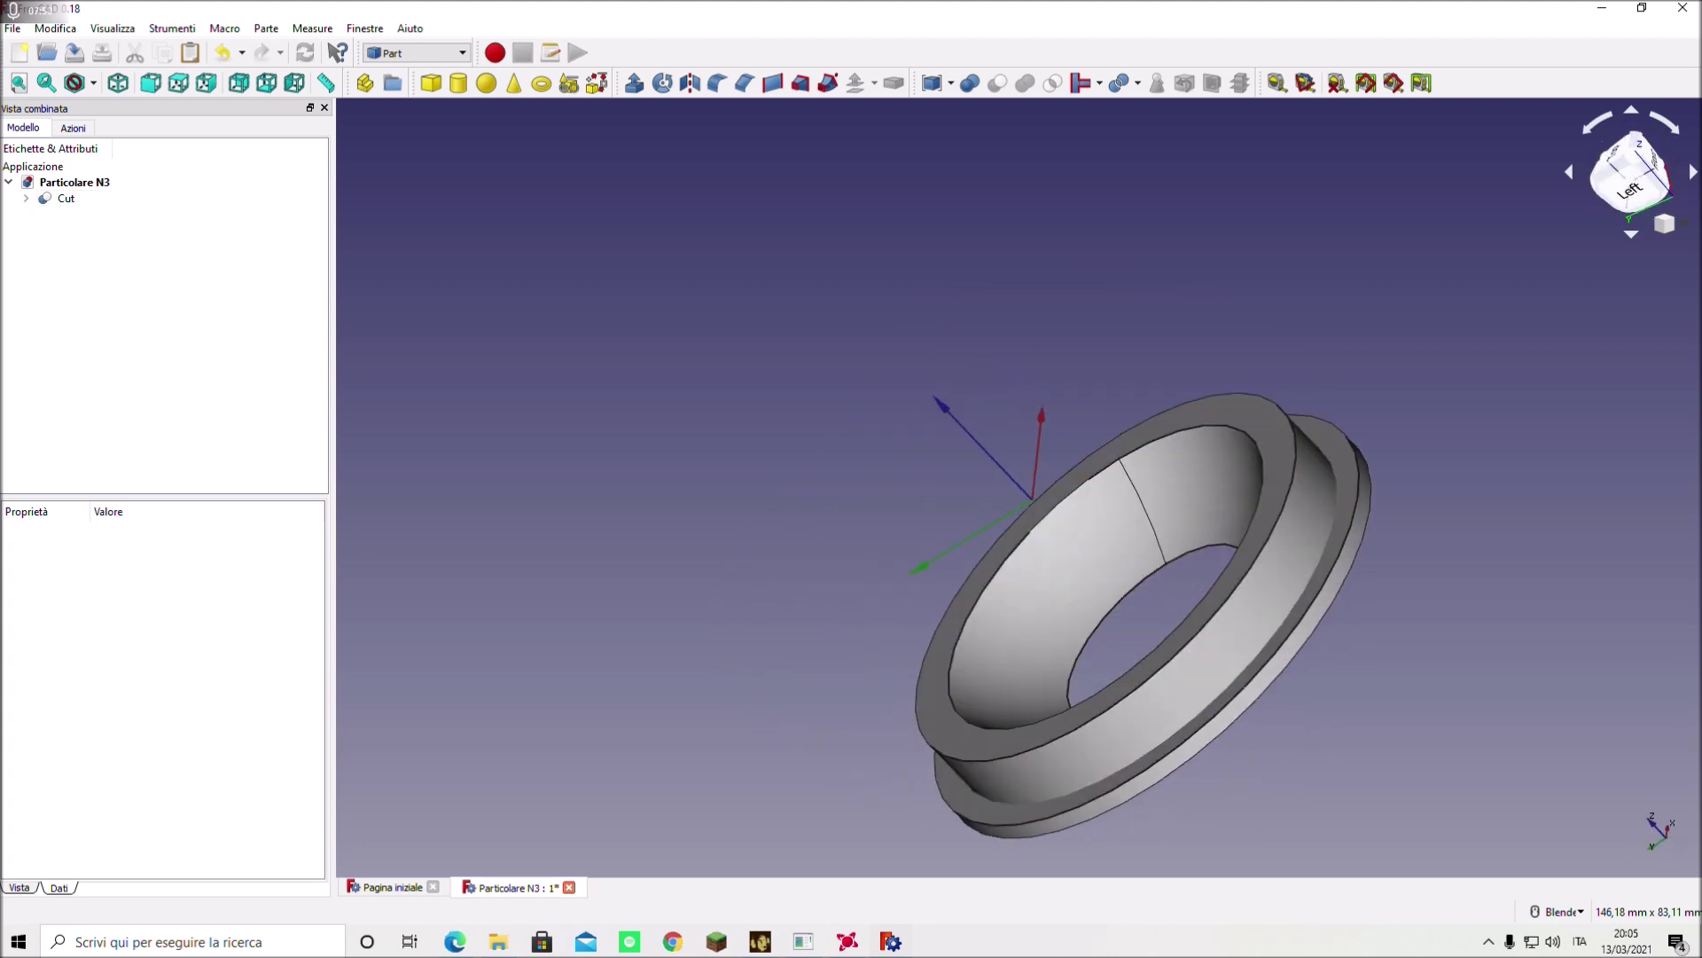
left_click(67, 200)
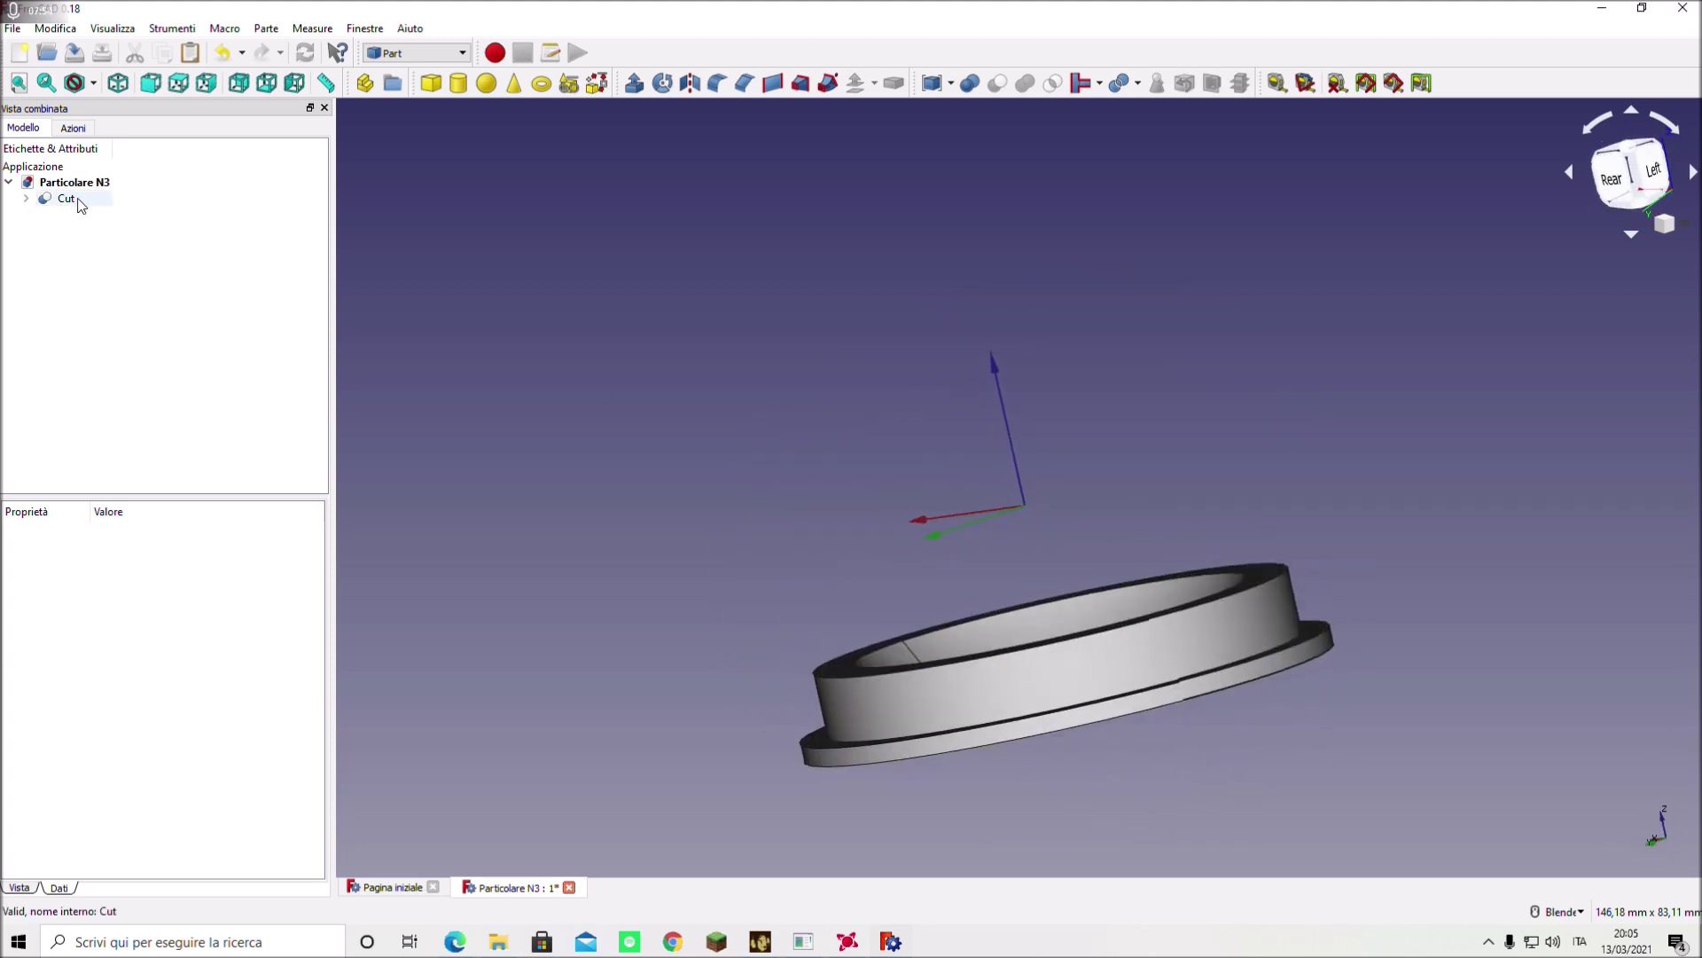
key("4")
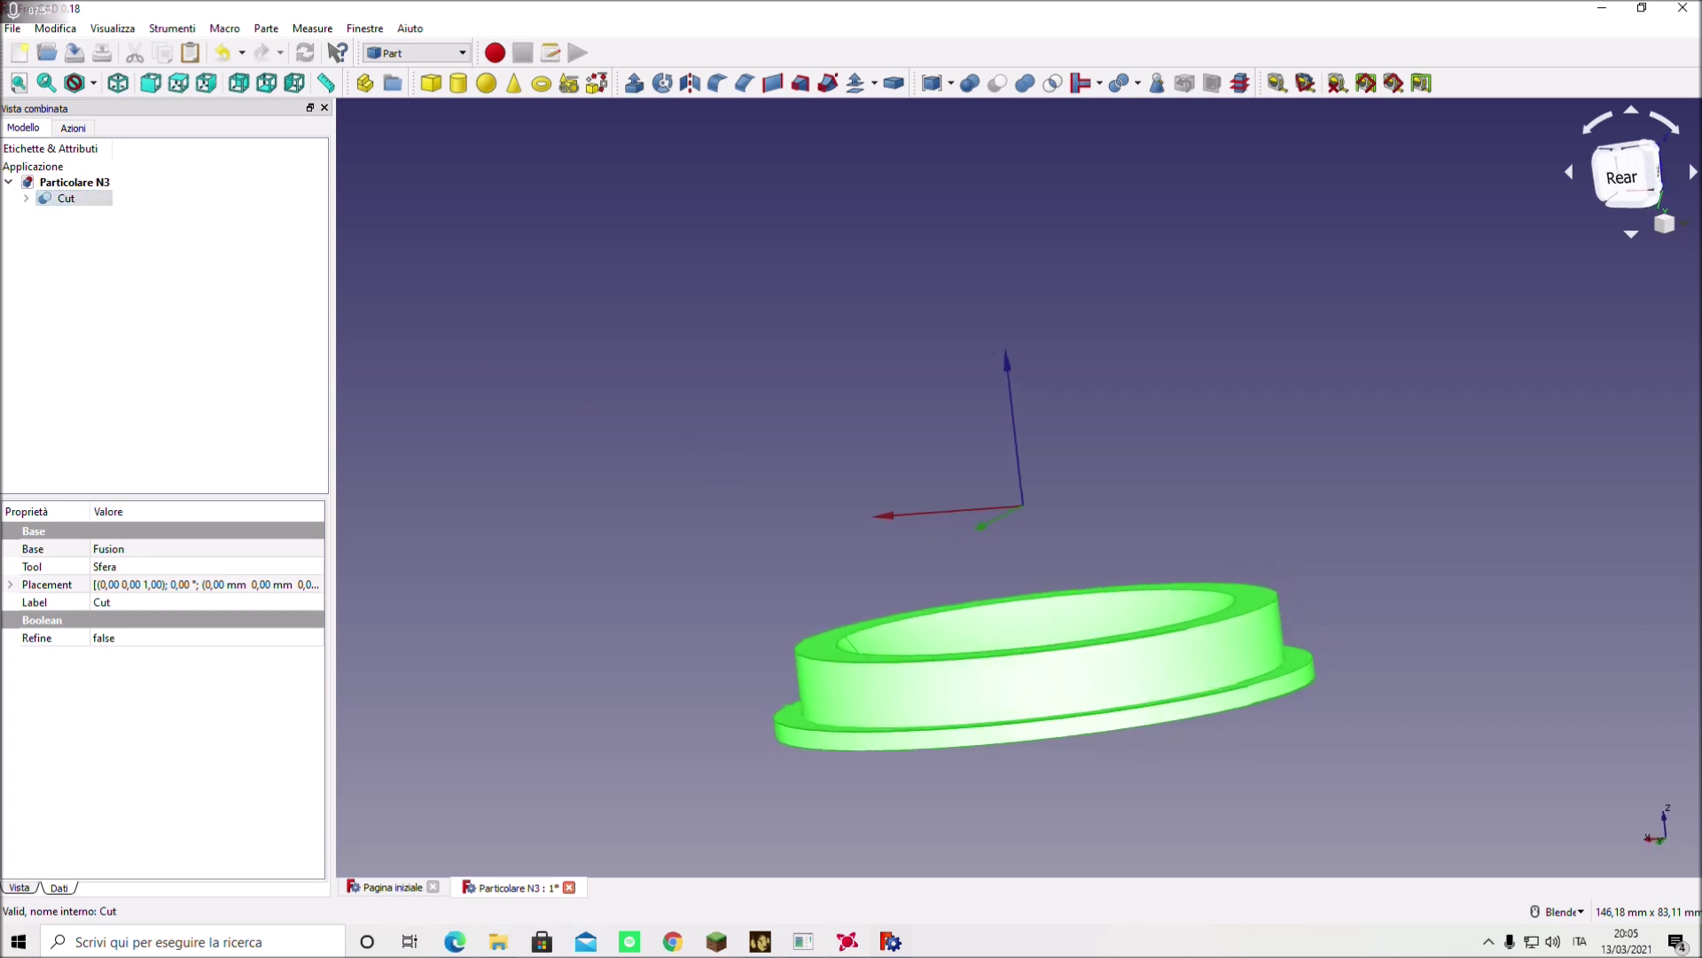
- Raise the Cut ring's placement position to z = 21,65 mm
left_click(11, 584)
left_click(28, 638)
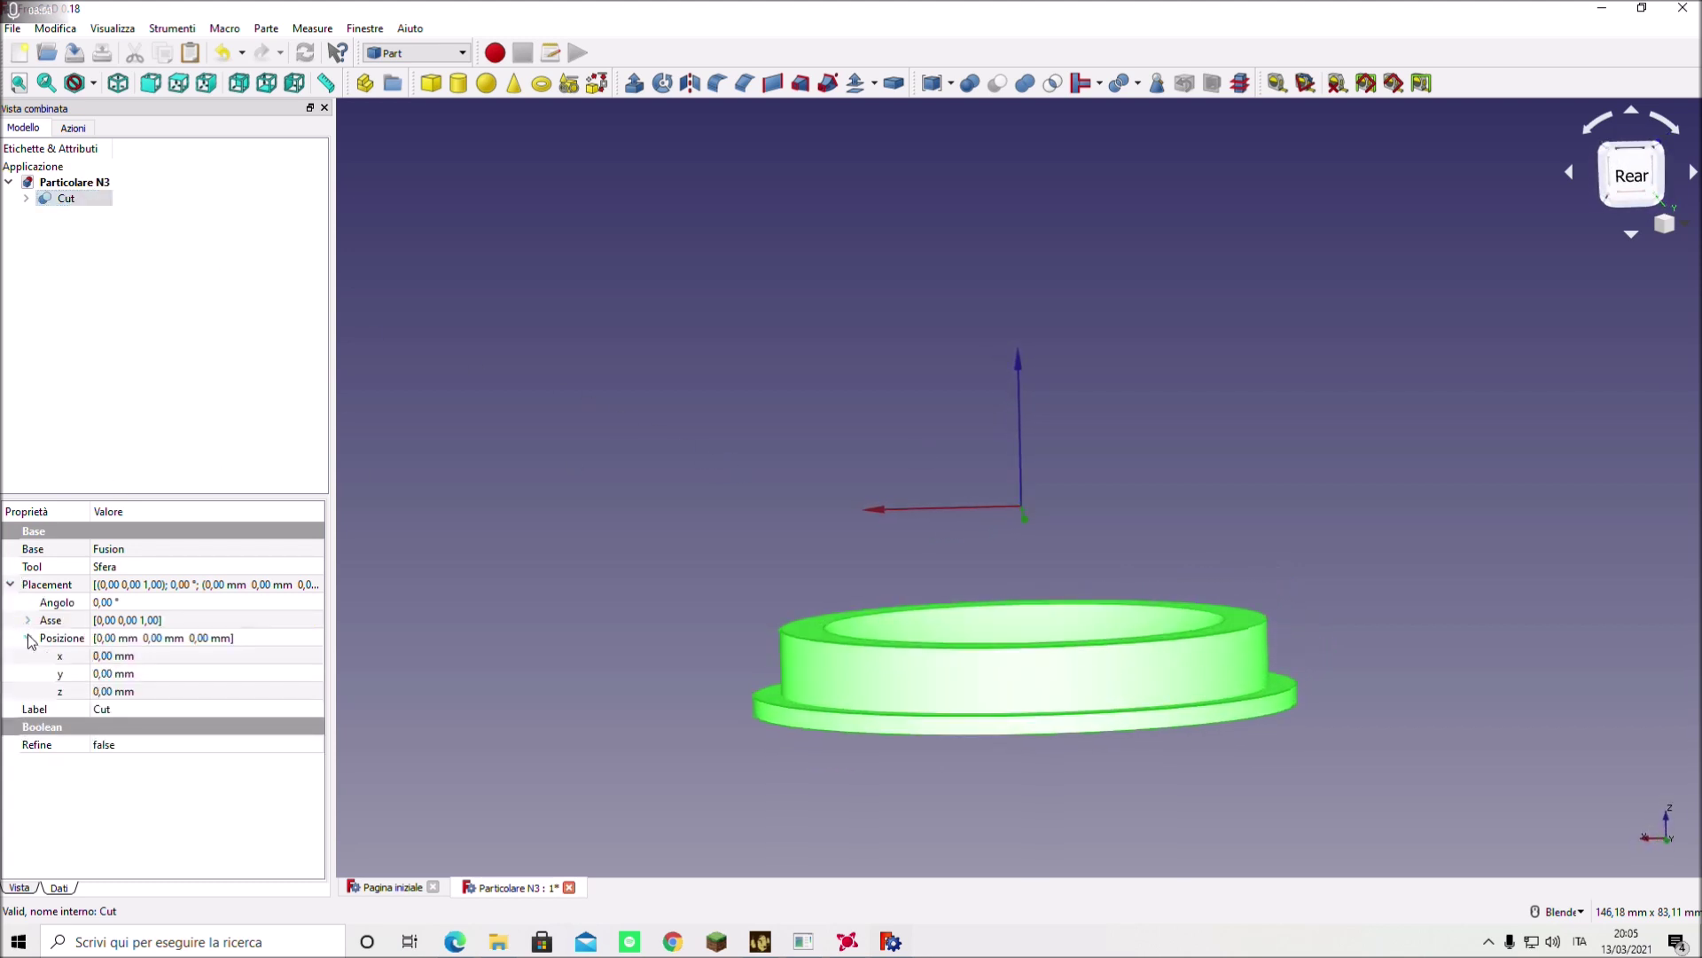
left_click(106, 693)
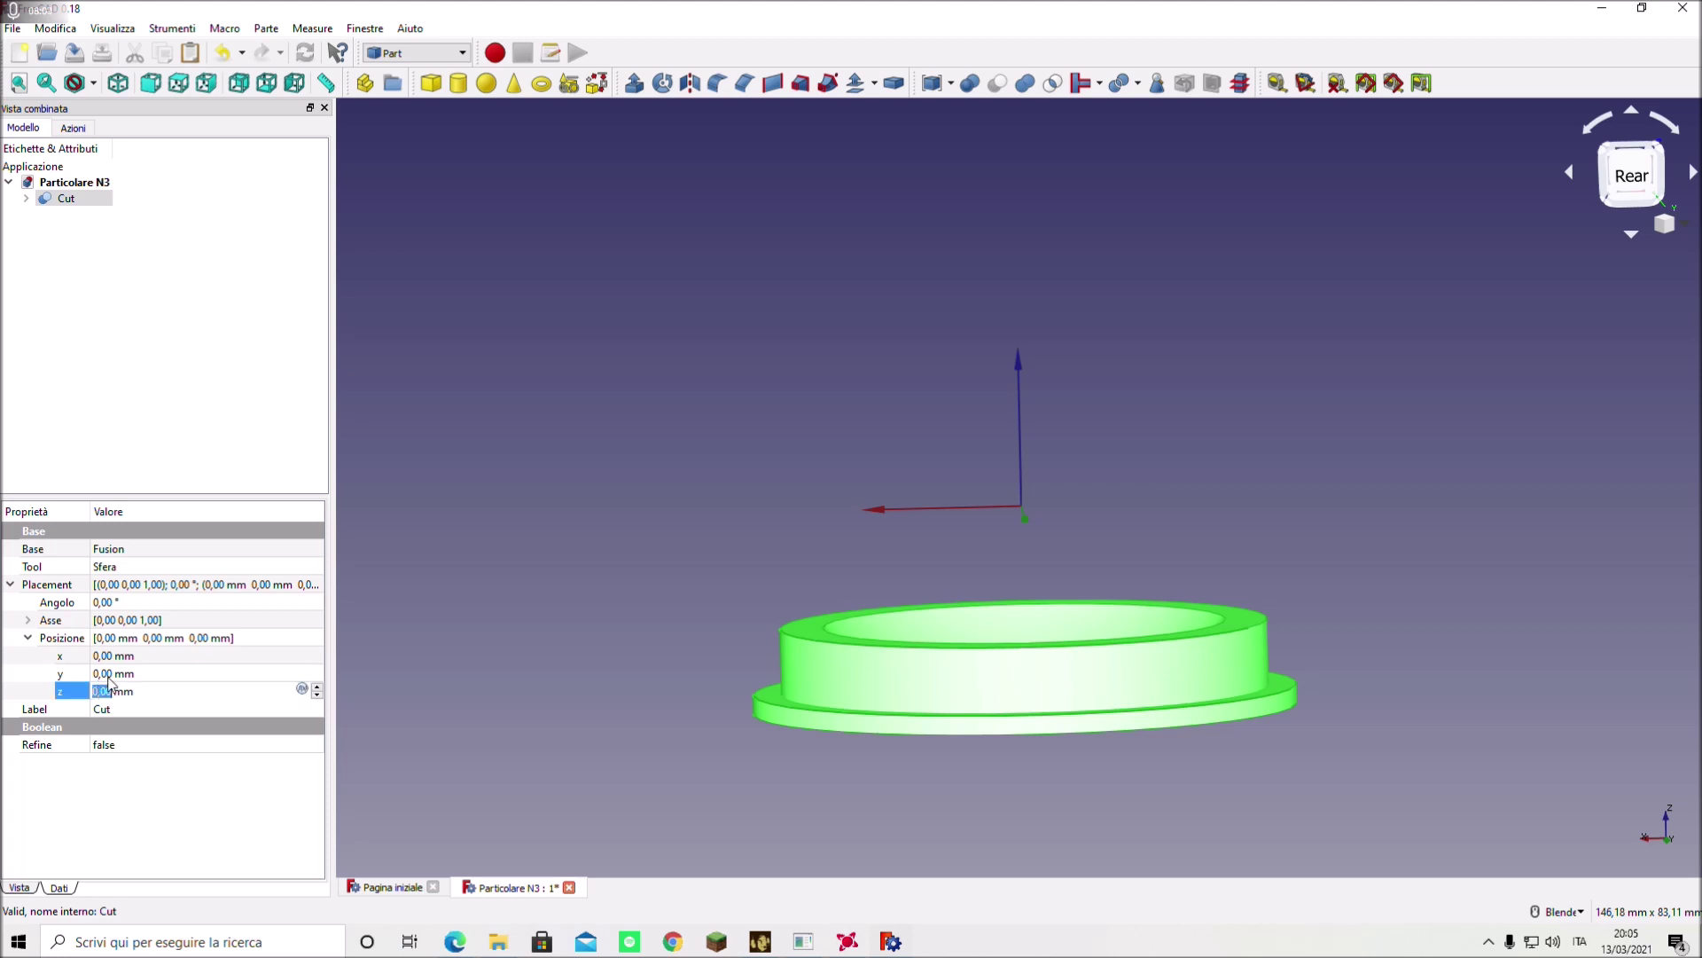
type("21,65")
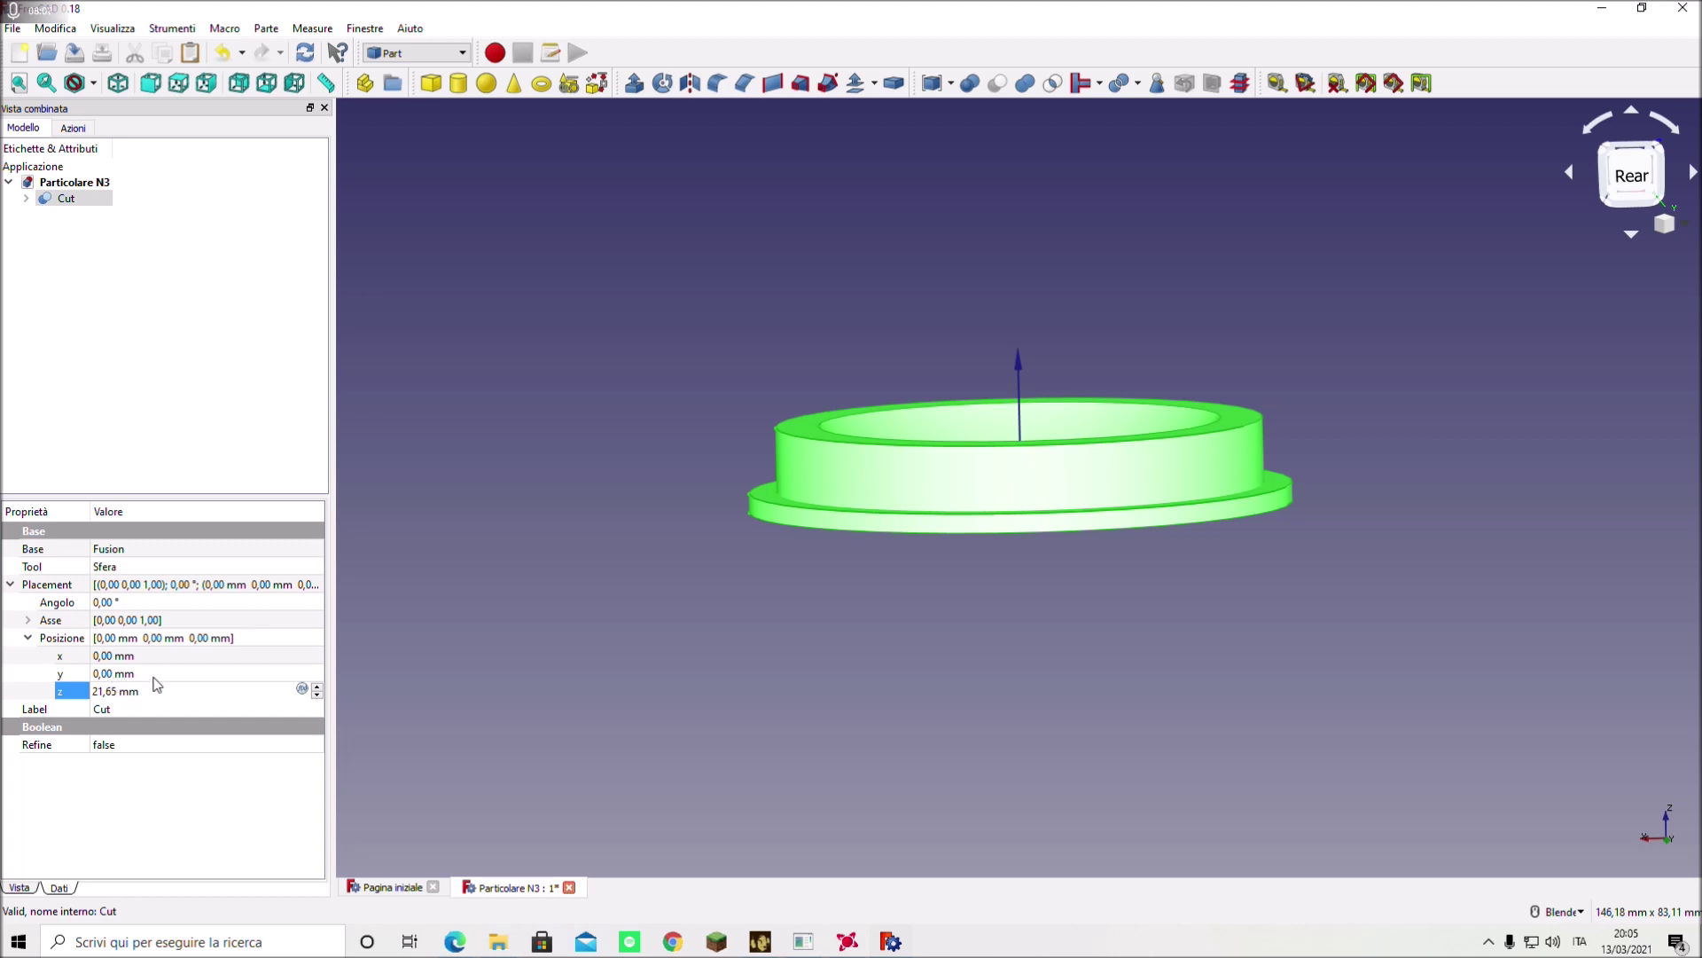
left_click(154, 674)
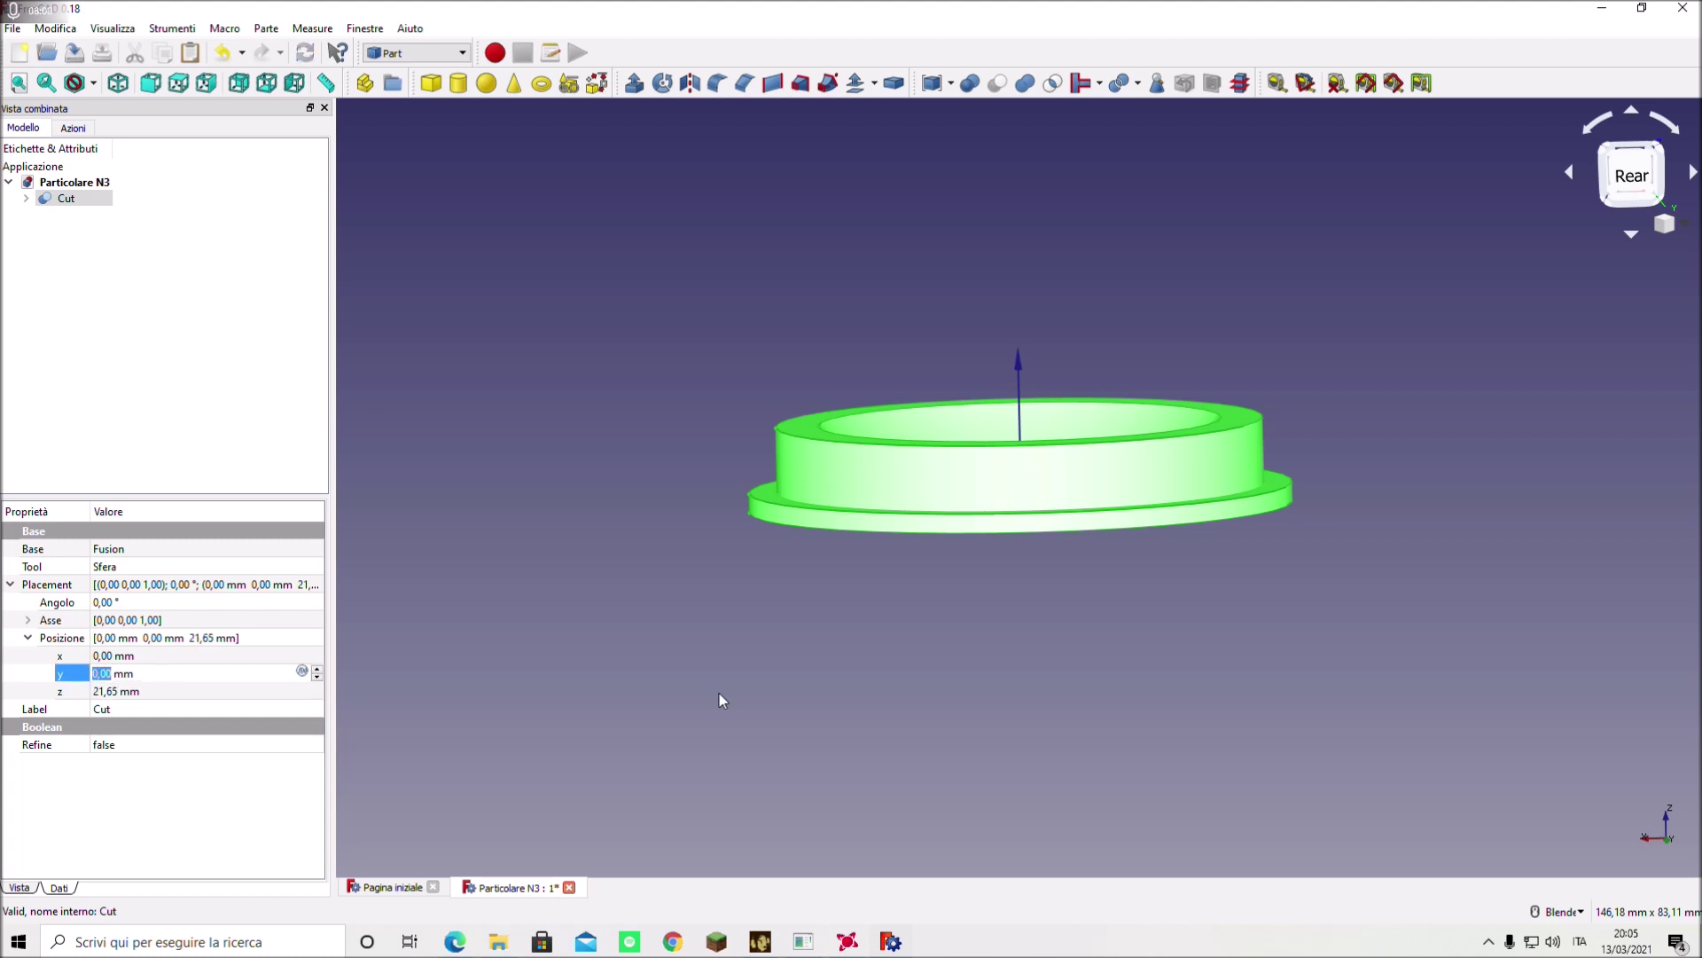
middle_click_drag(710, 691, 714, 576)
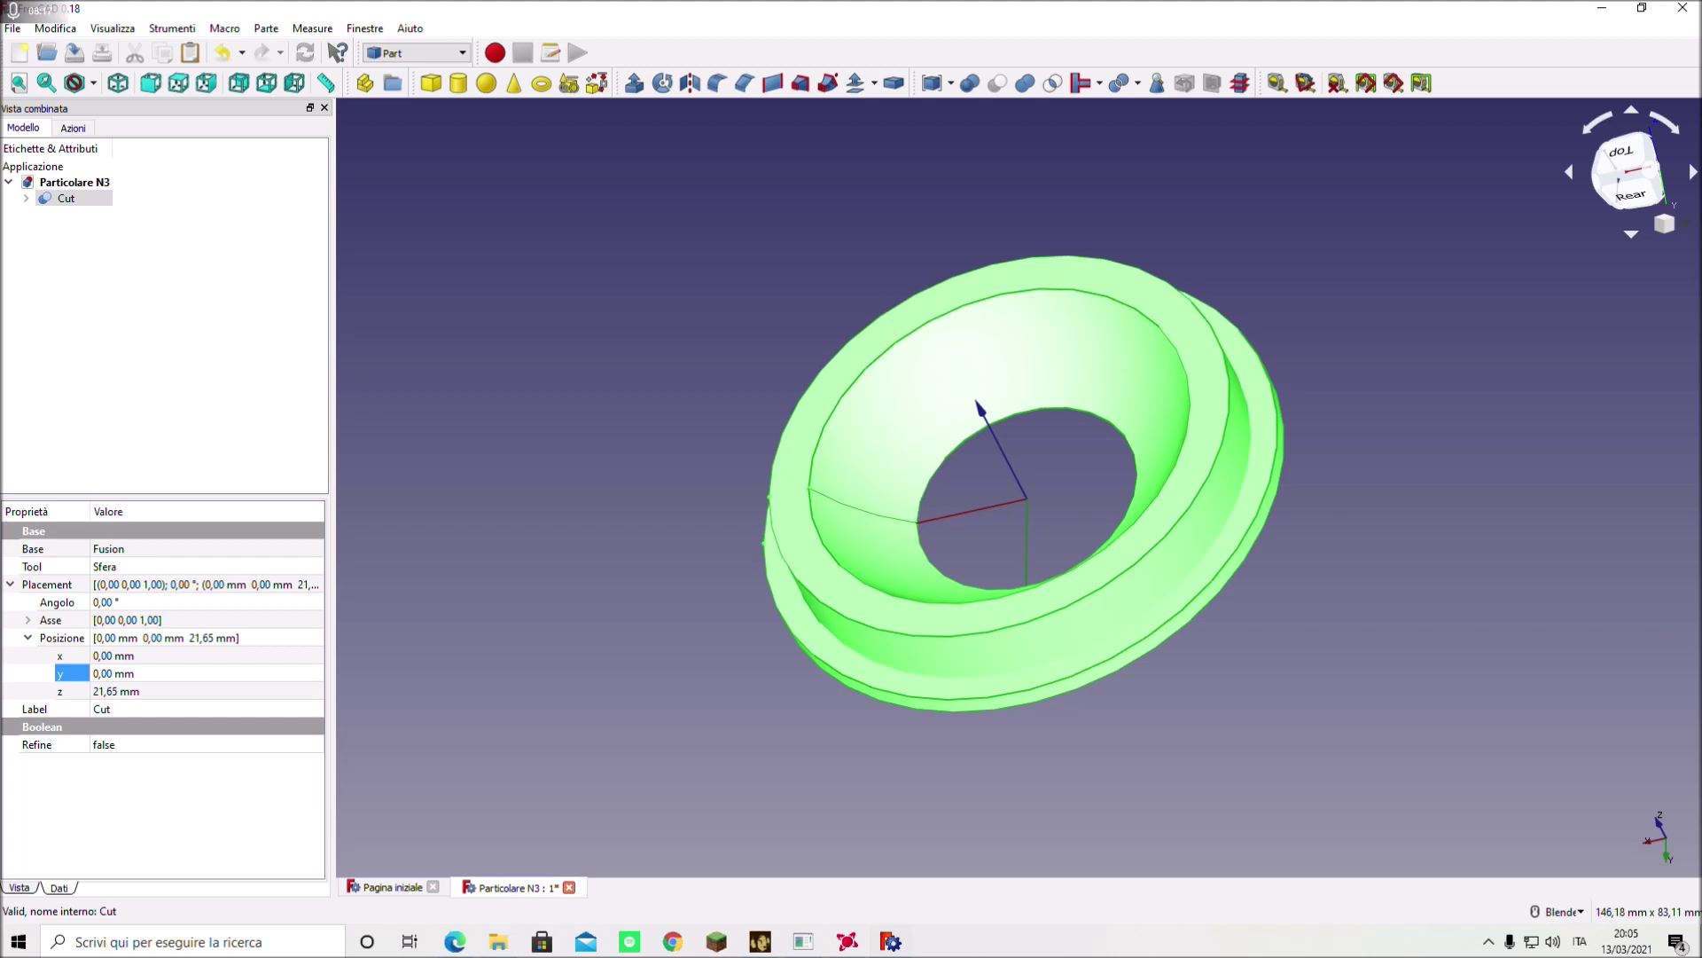
left_click(831, 413)
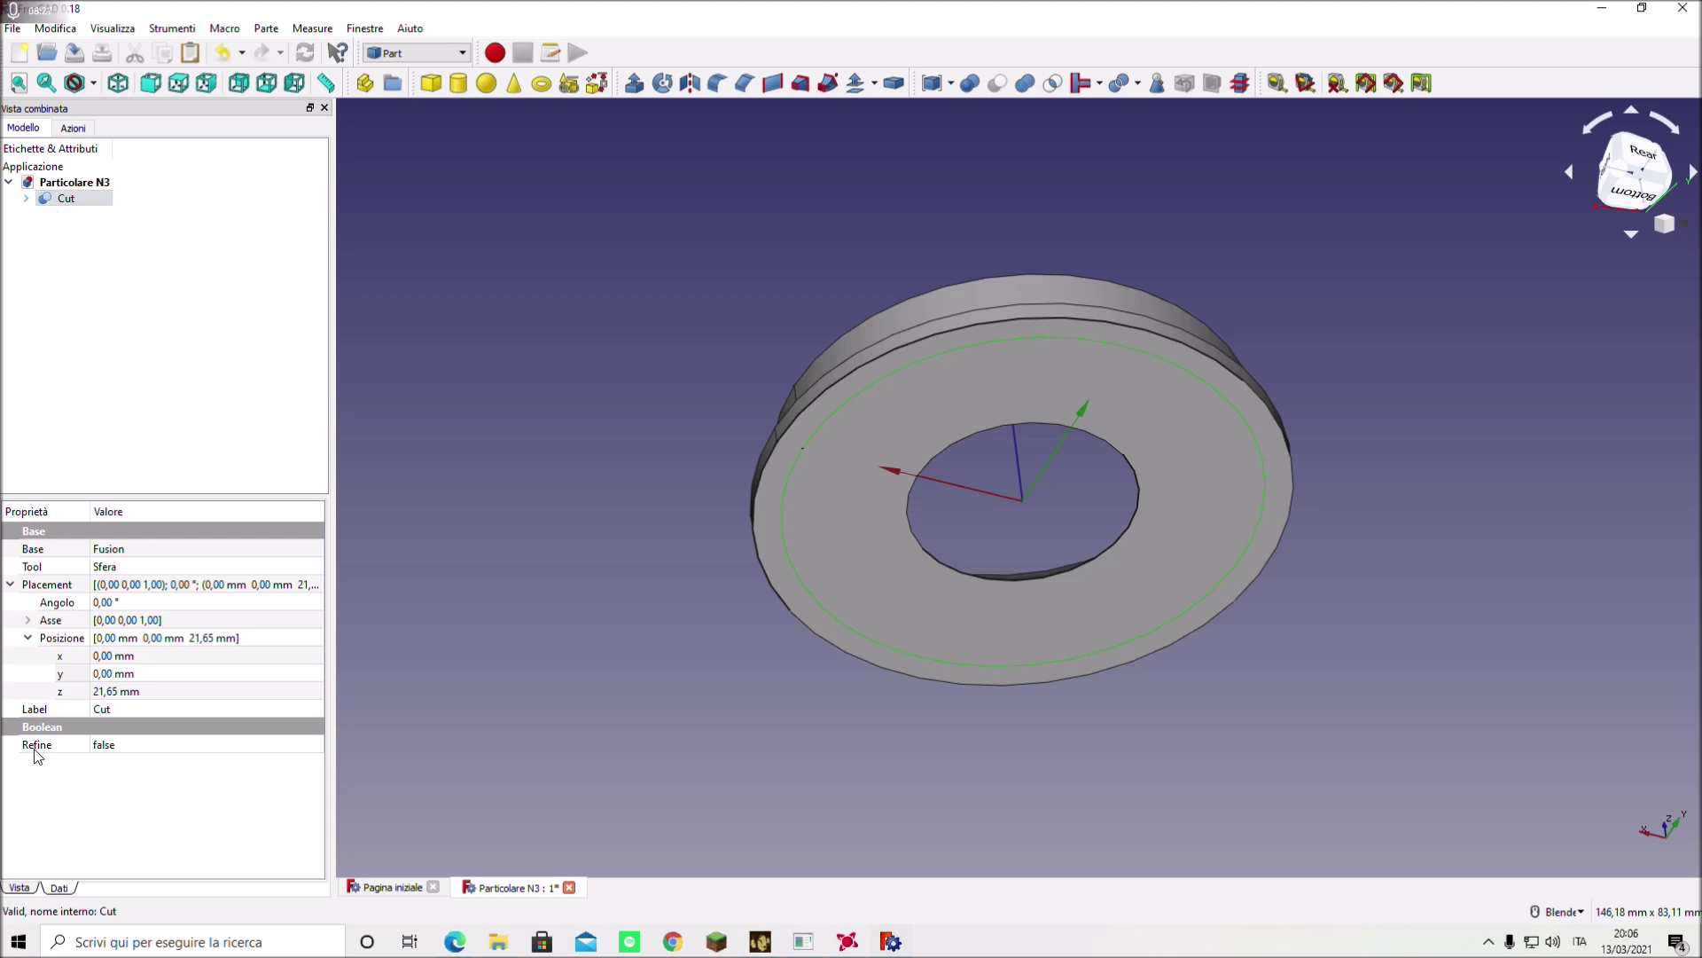
- Turn on Refine for the Cut ring and check its inner seat face
left_click(122, 753)
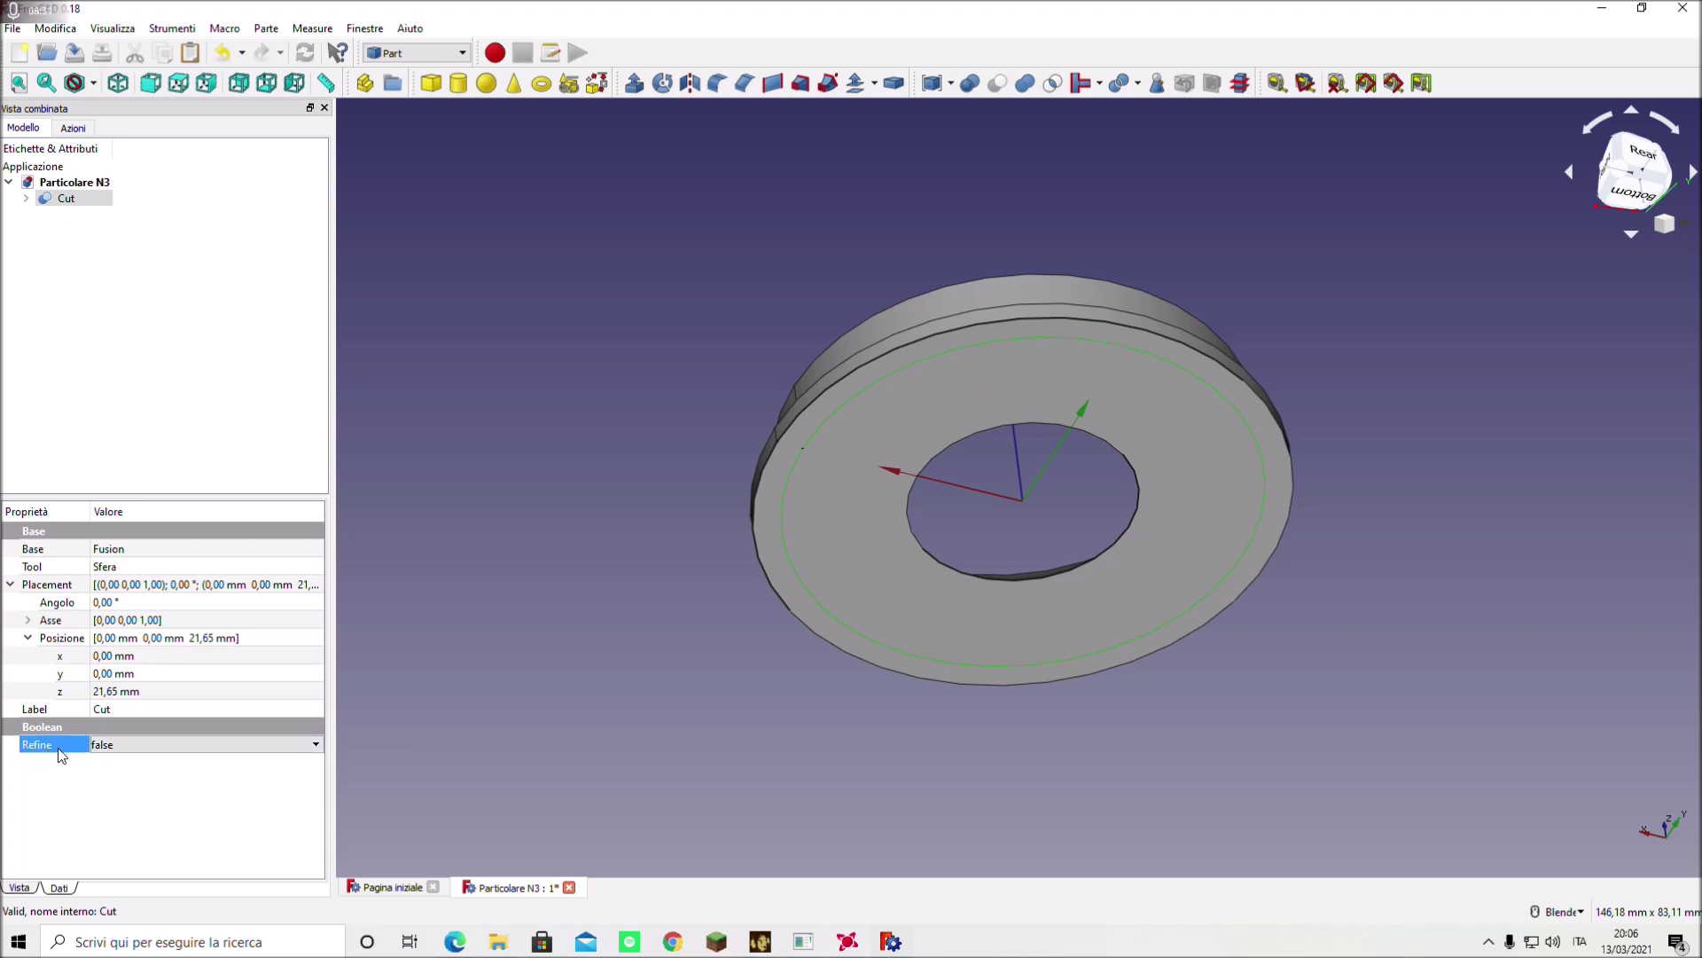
left_click(313, 746)
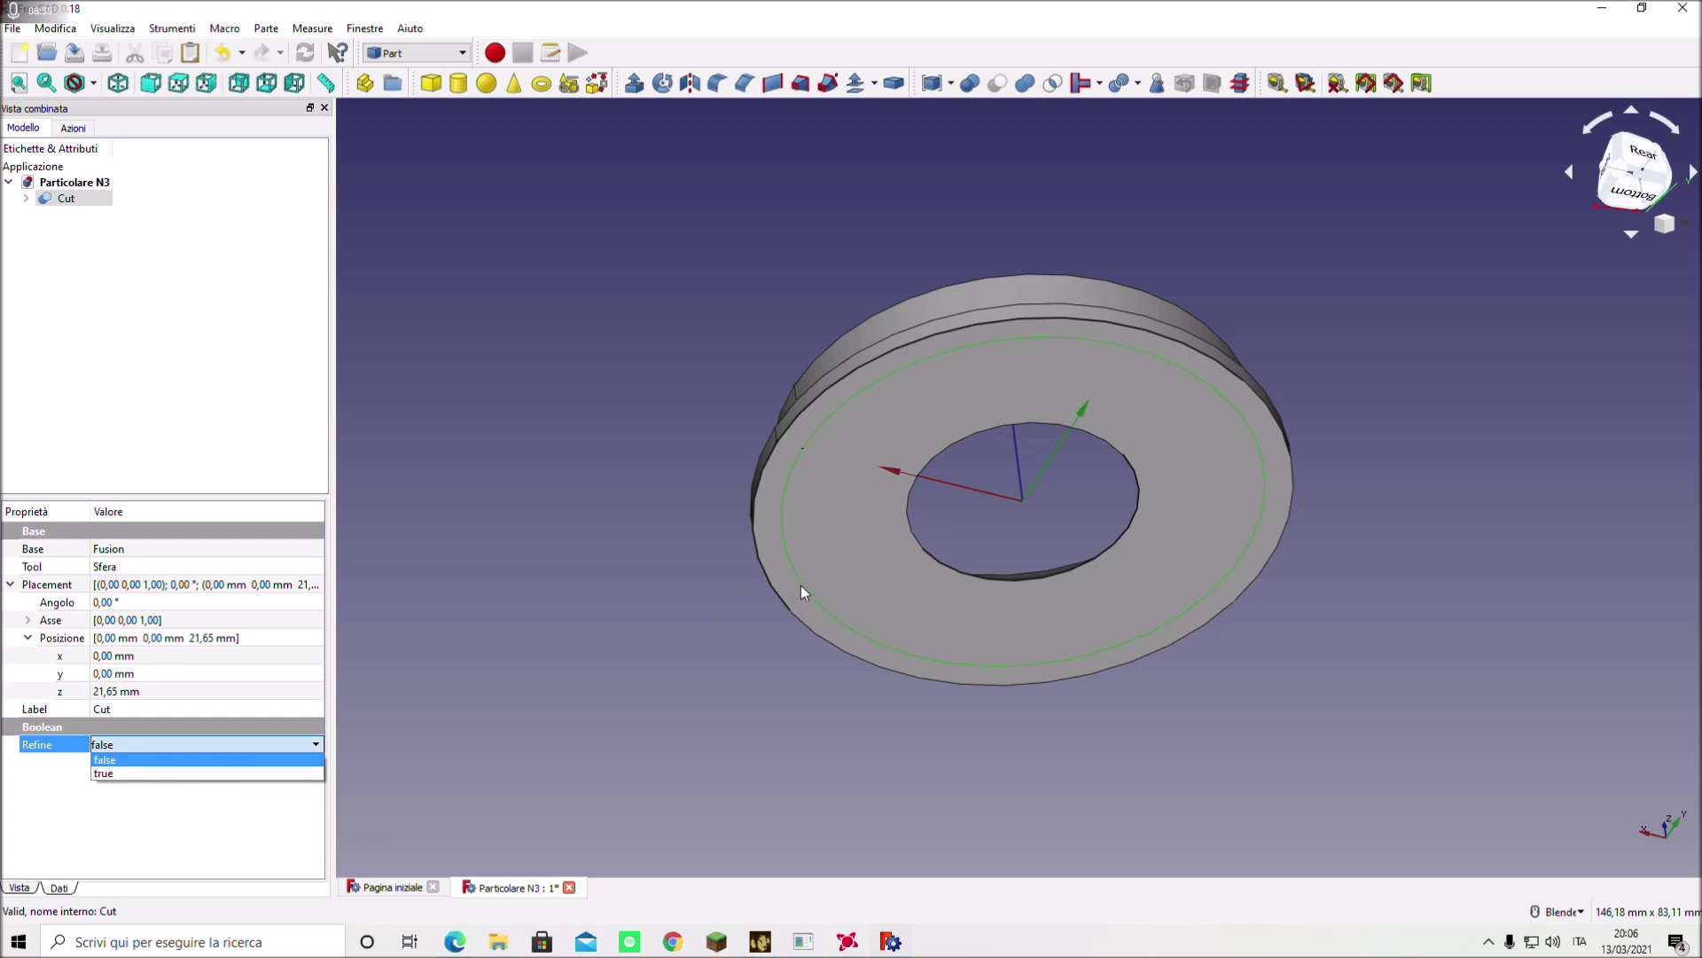
left_click(197, 773)
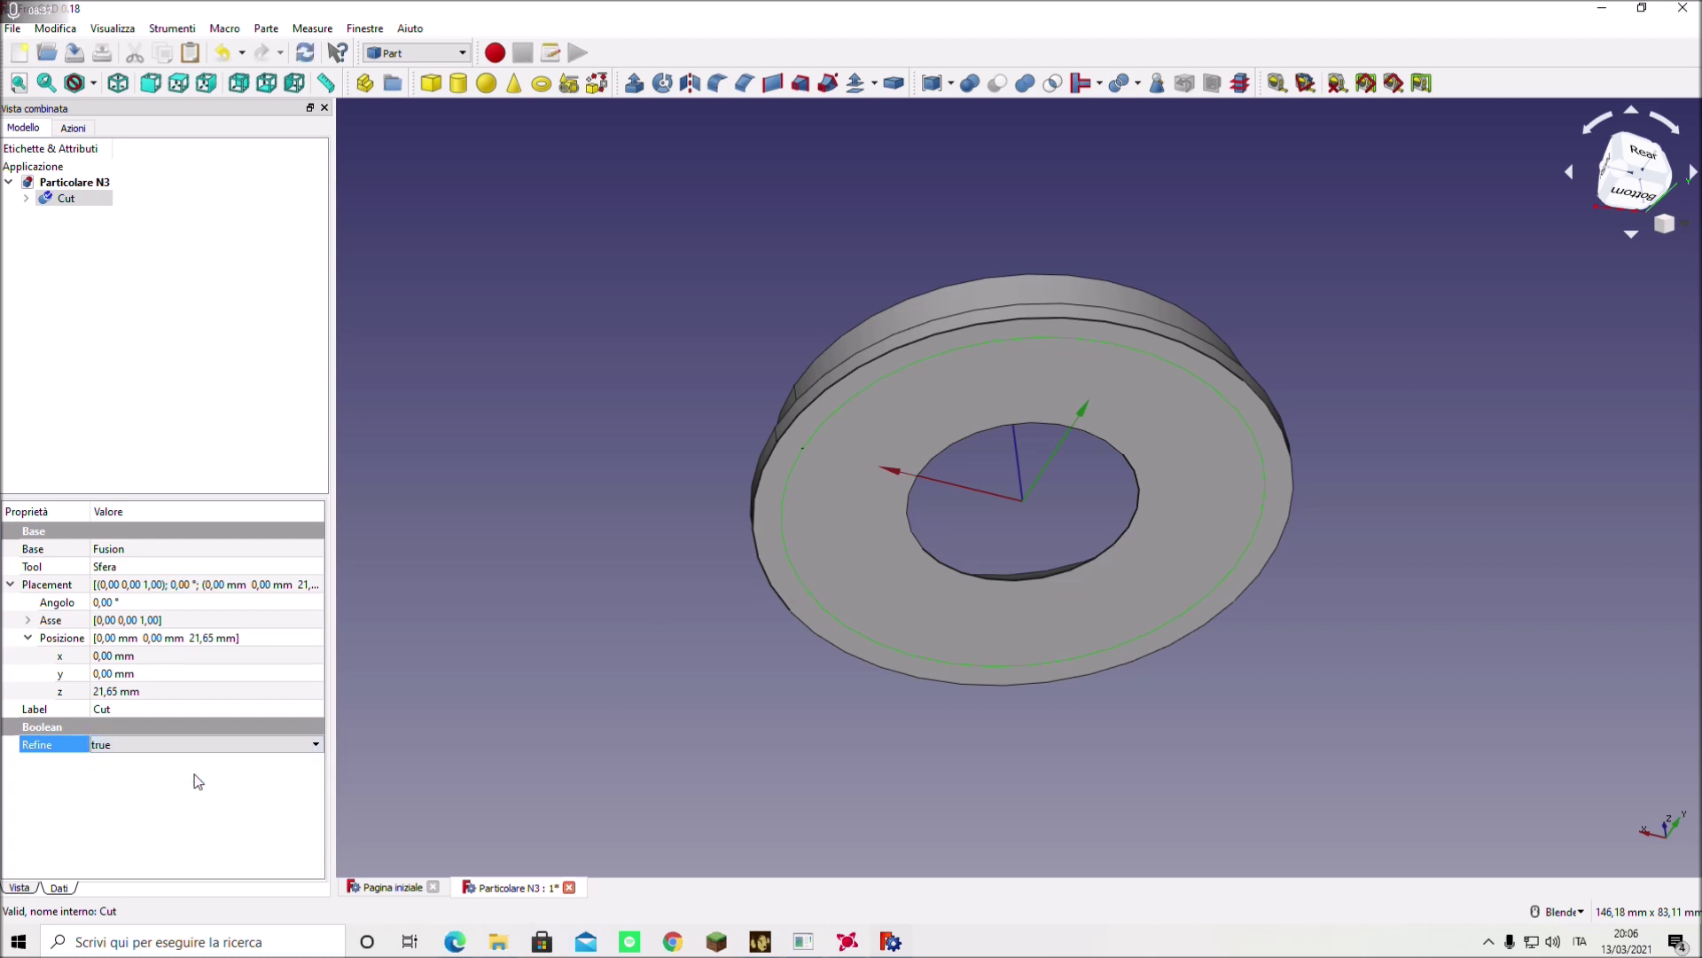
middle_click_drag(624, 486, 692, 417)
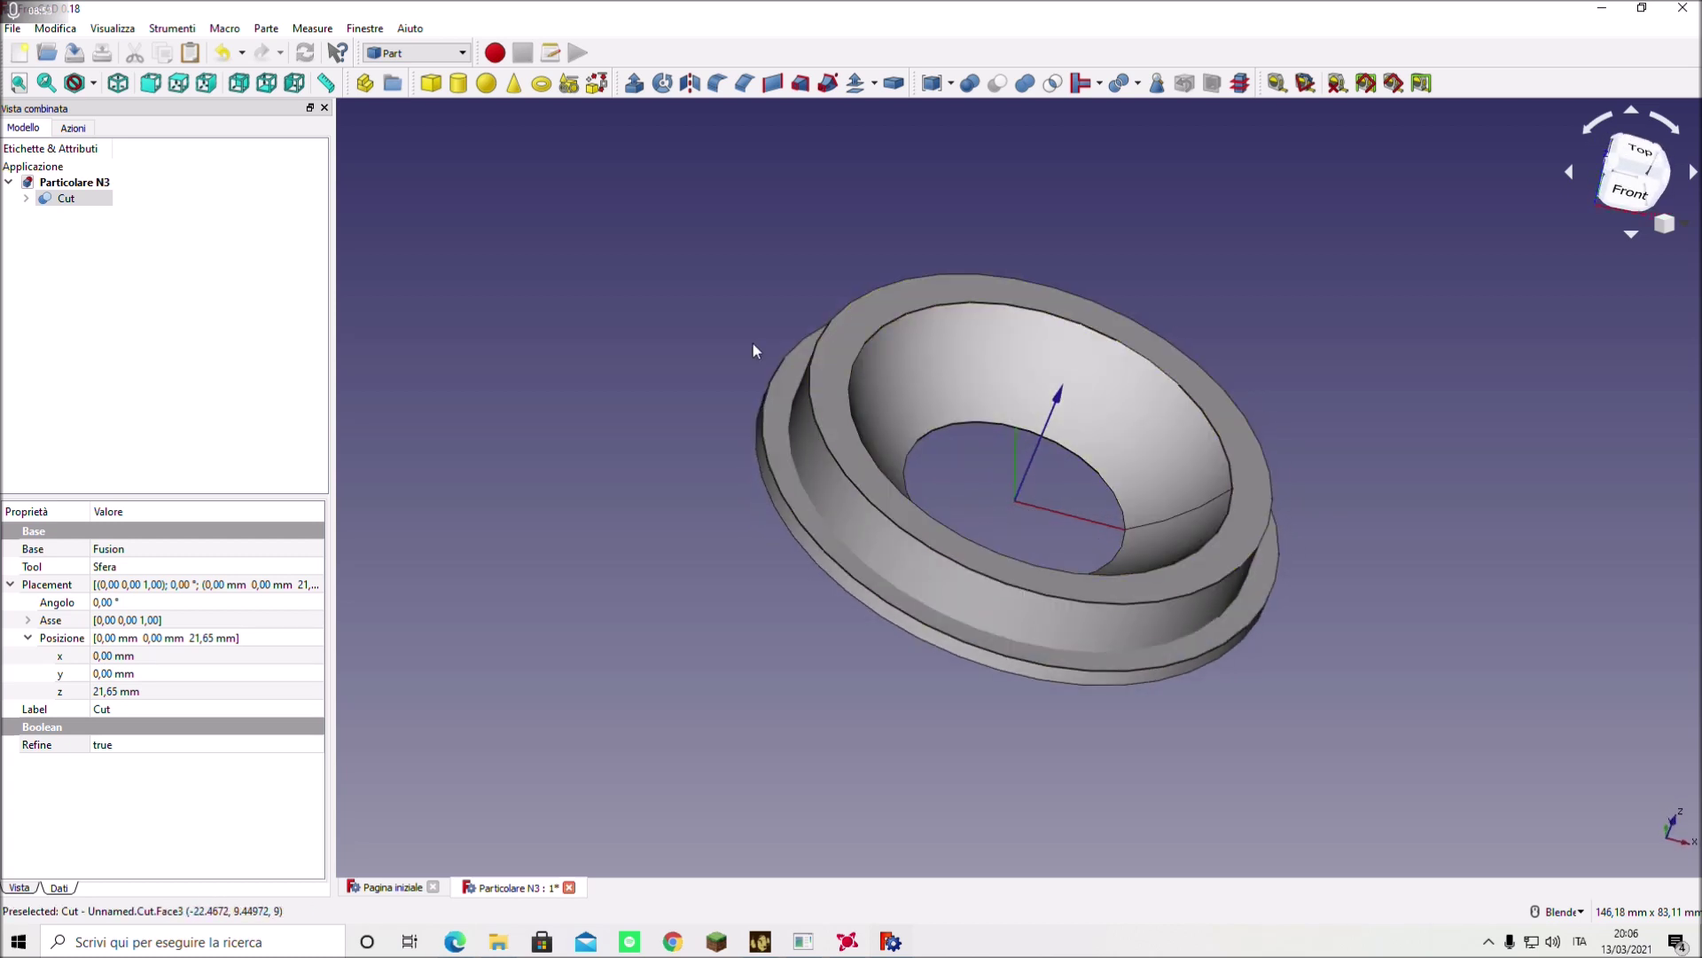
middle_click_drag(757, 298, 768, 599)
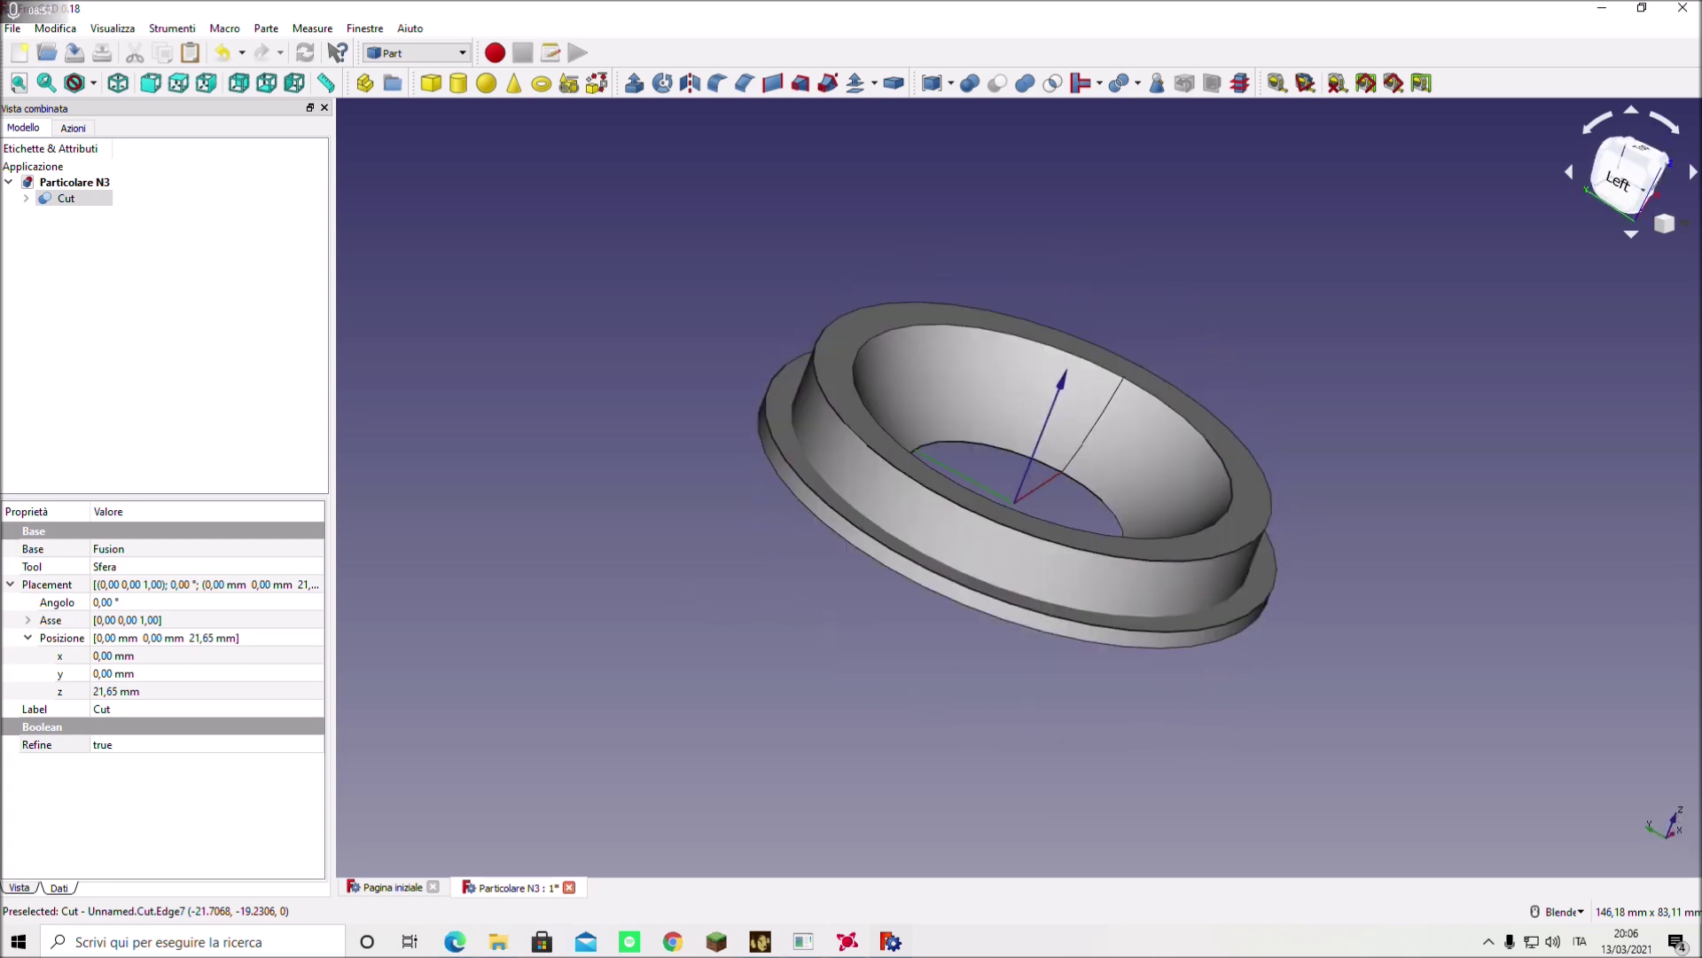
- Start a chamfer on the ring, checking and then clearing edges in its list
left_click(746, 84)
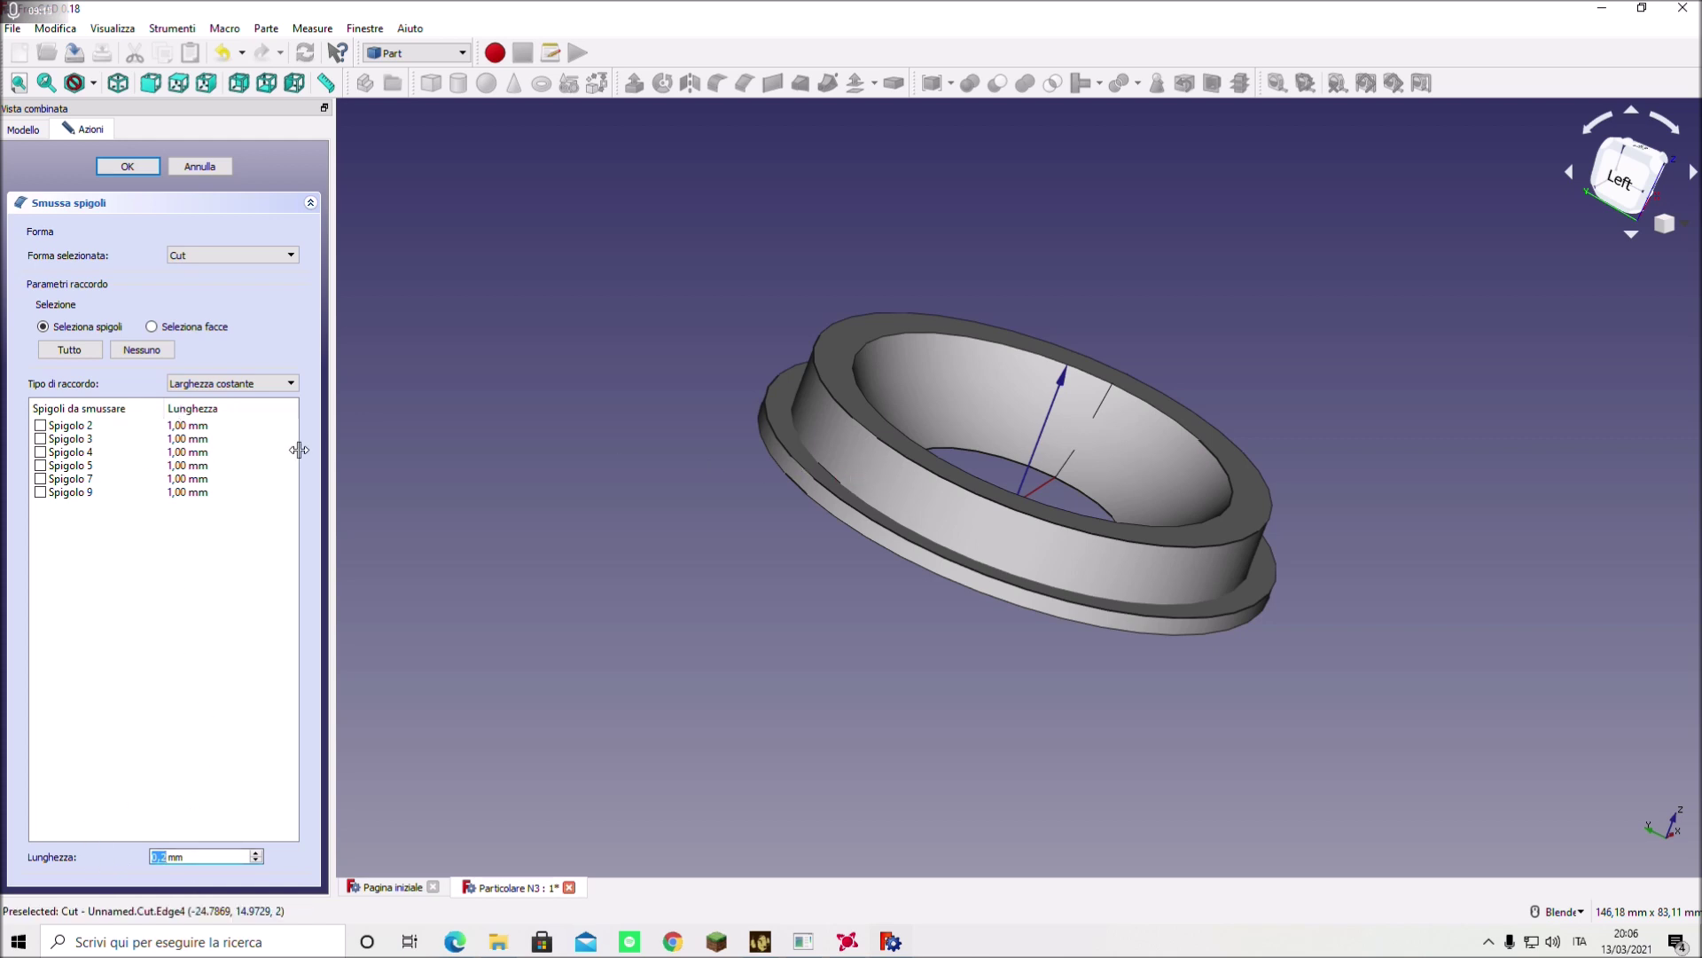
left_click(40, 439)
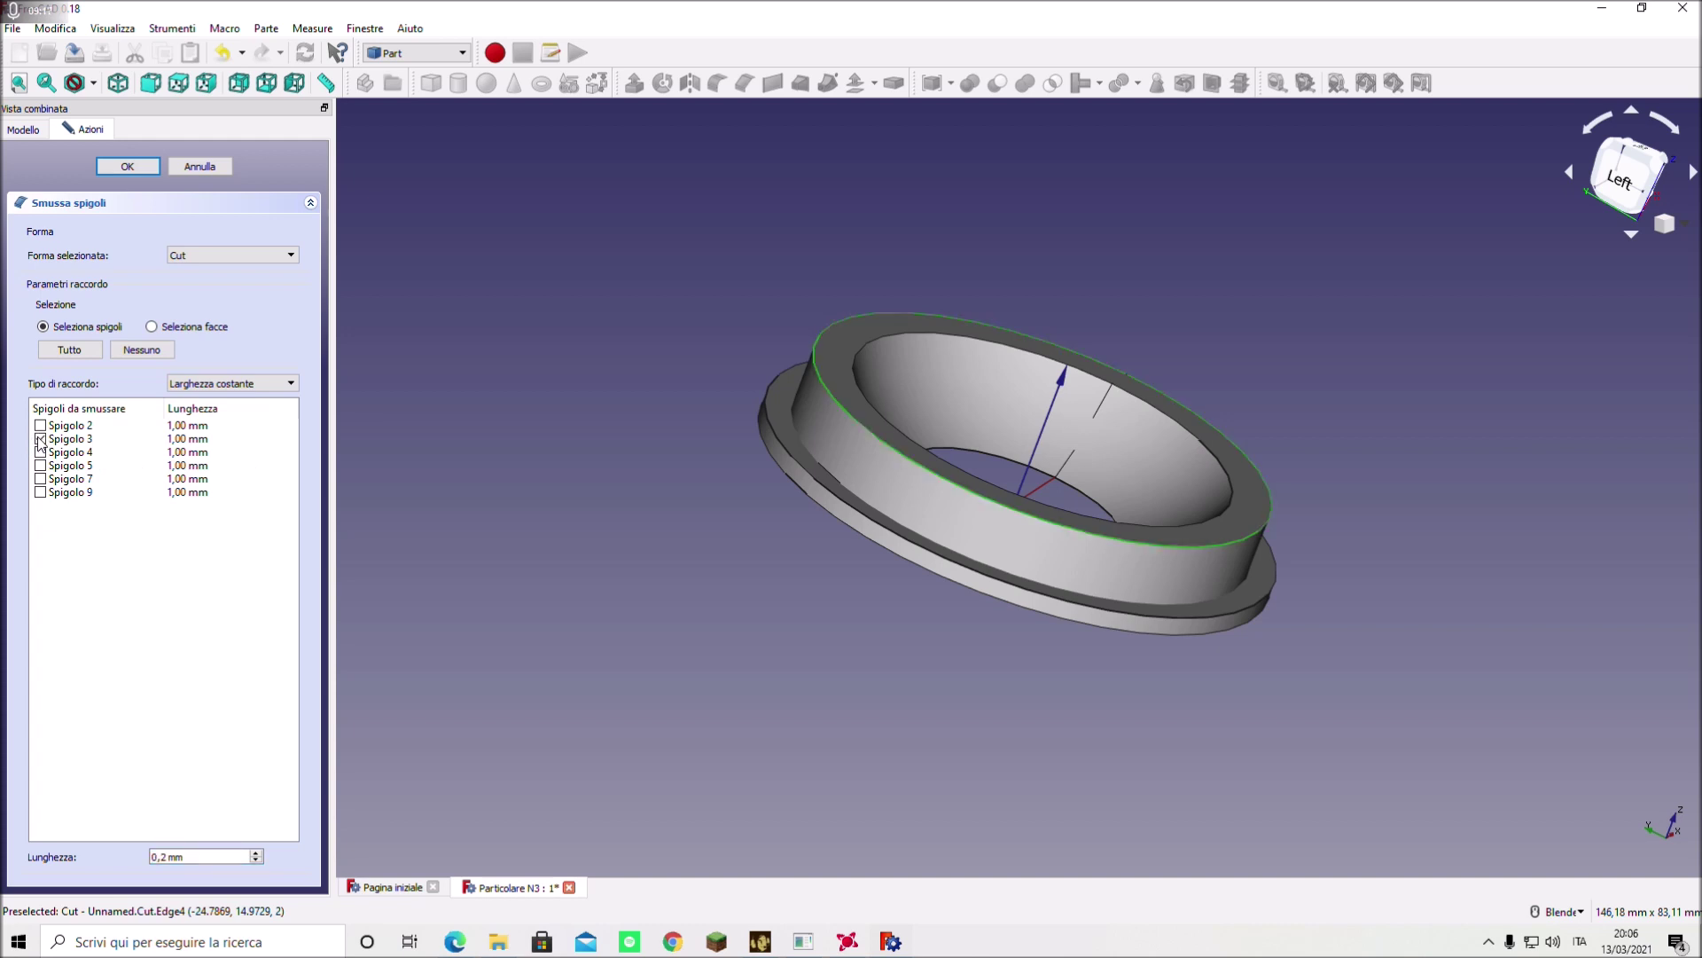
left_click(40, 452)
left_click(40, 479)
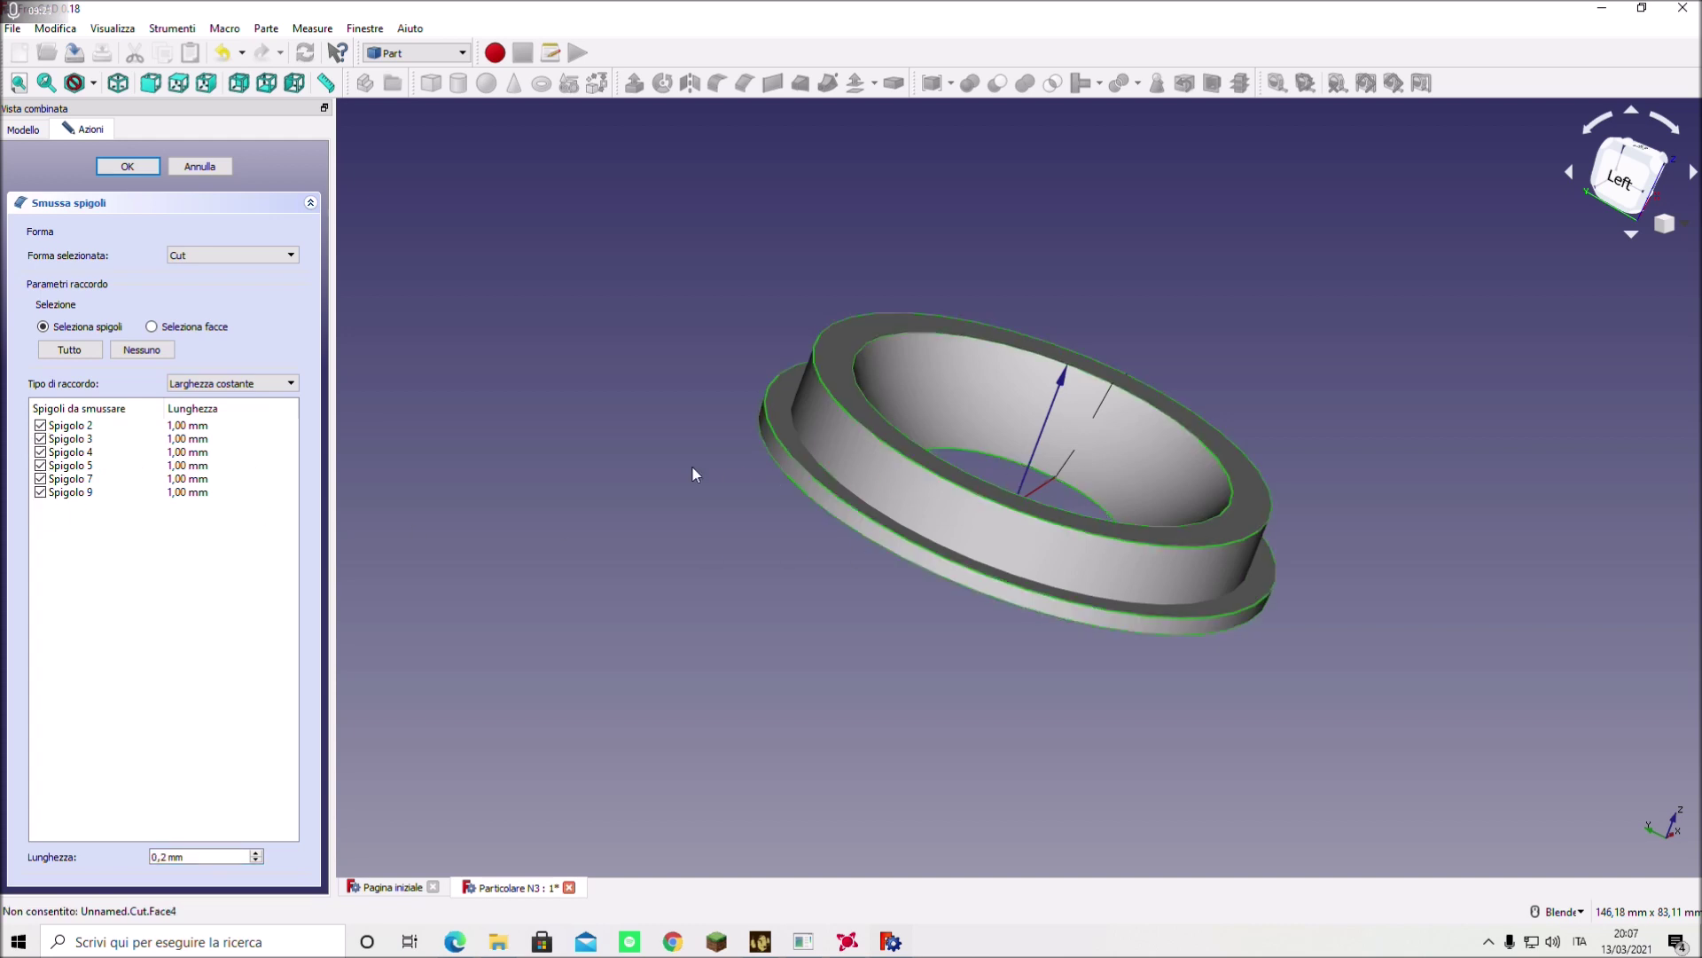
left_click(40, 492)
left_click(40, 465)
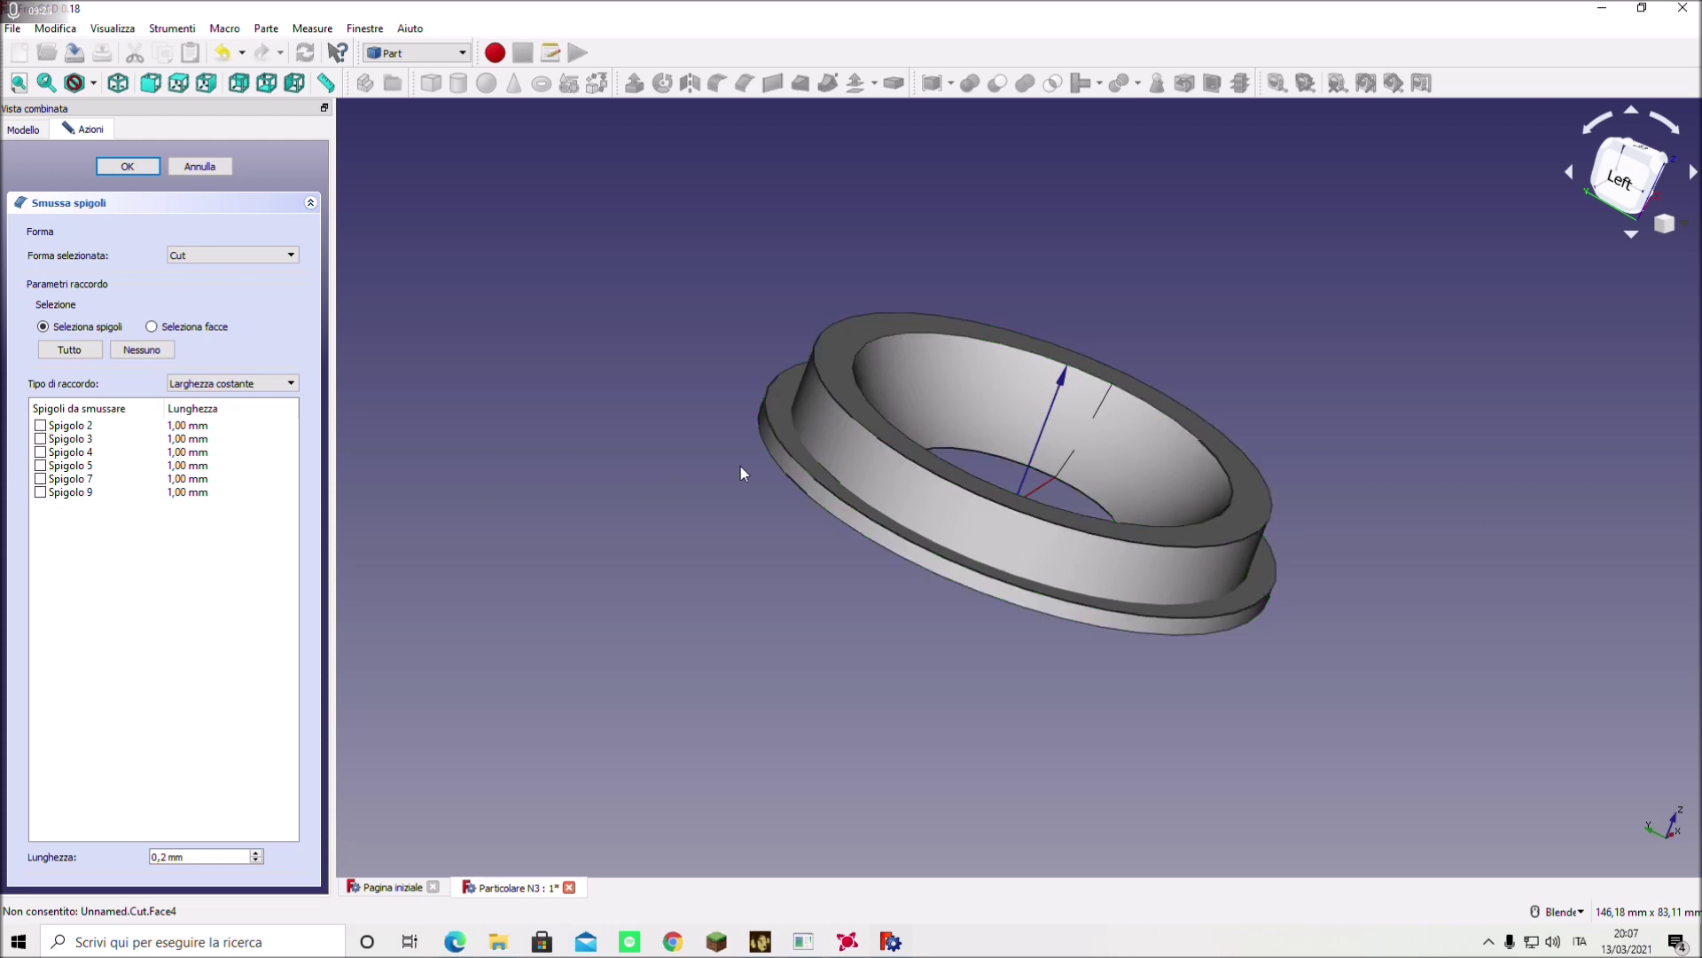
- Chamfer the top outer, lower flange and outer underside edges of the ring
left_click(913, 463)
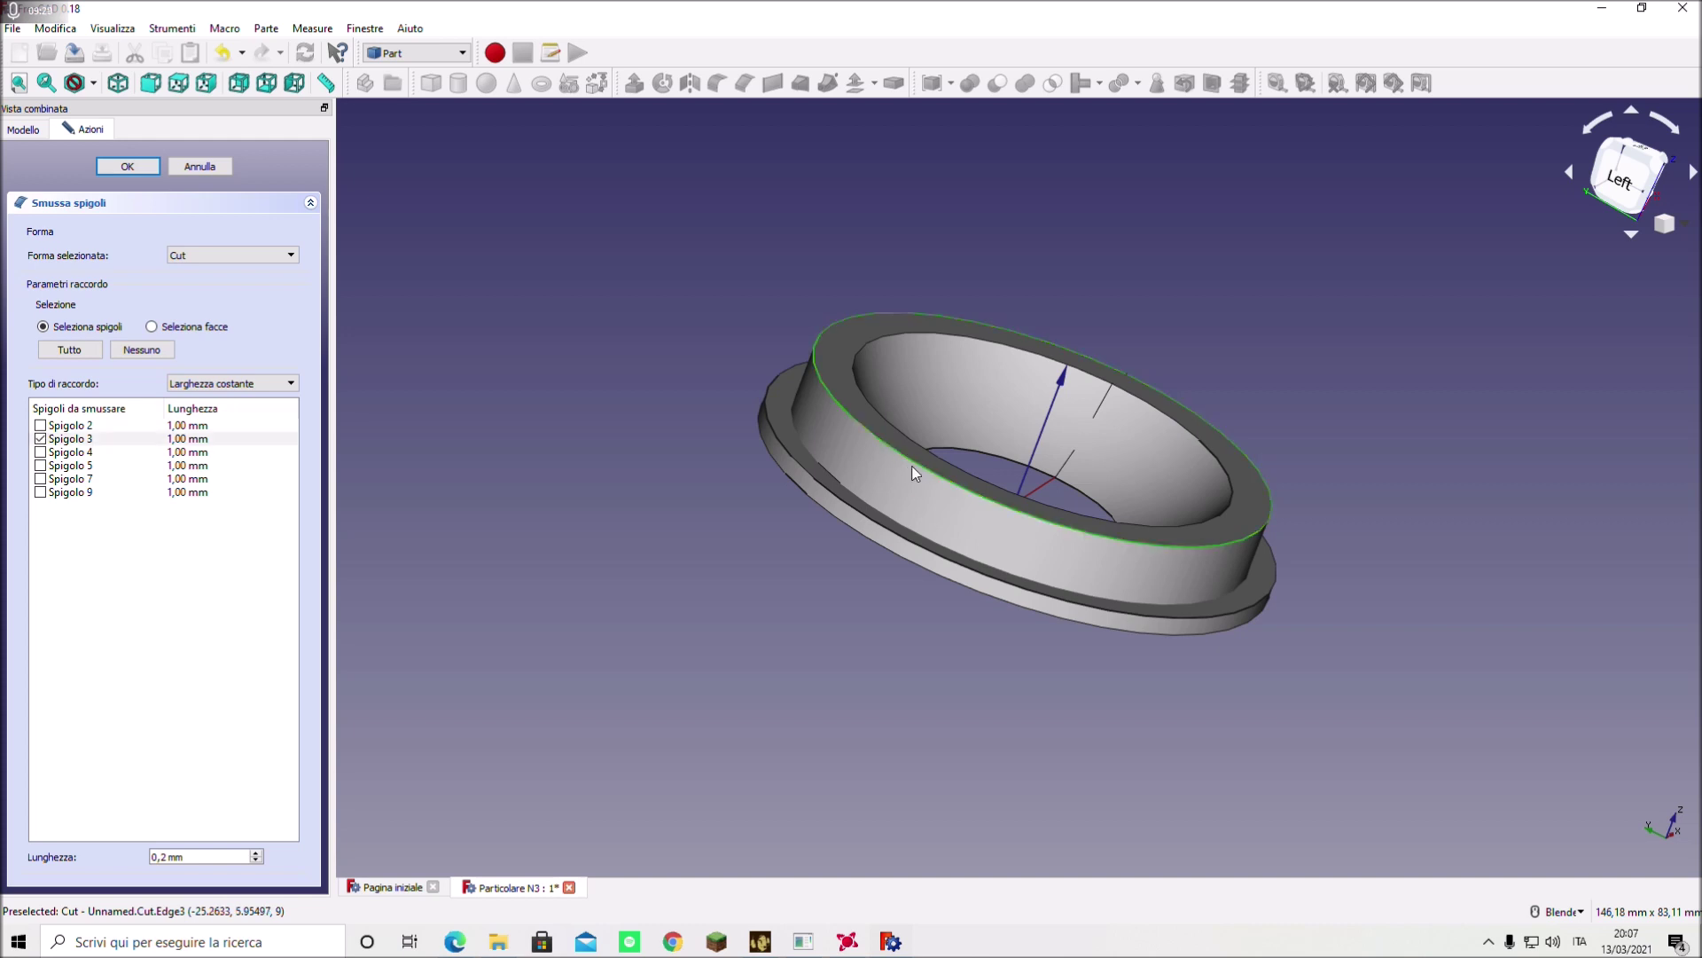
left_click(920, 541)
middle_click_drag(800, 572, 925, 417)
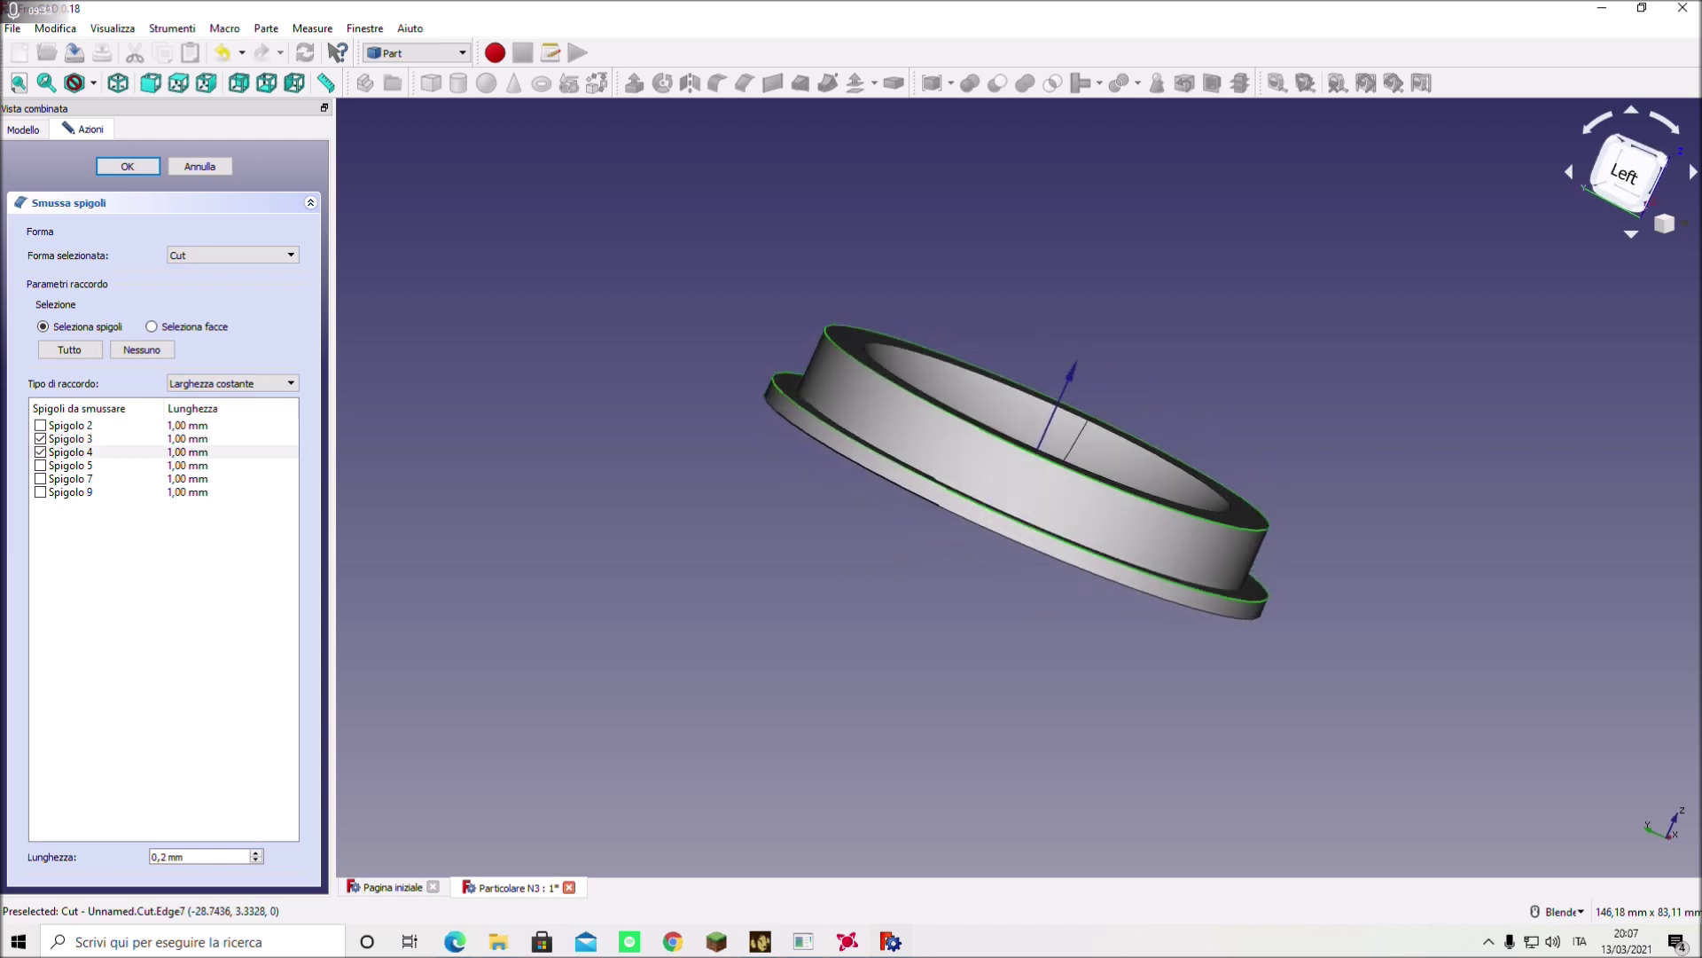
left_click(926, 417)
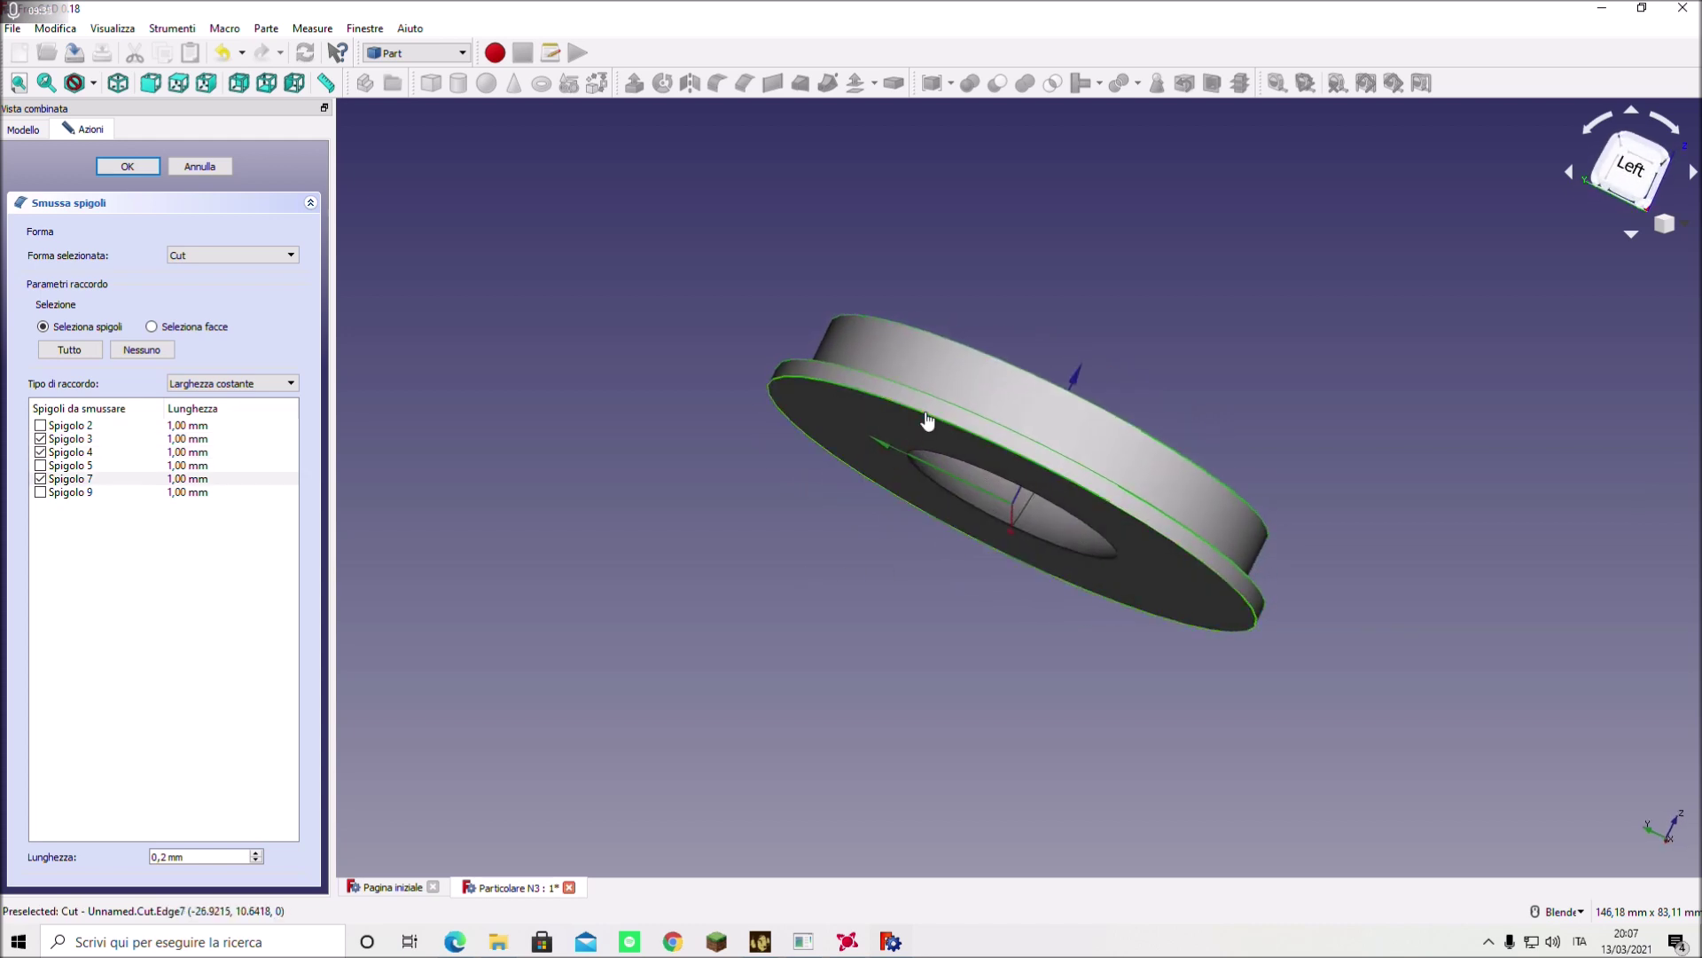
mouse_move(842, 486)
middle_mouse_down()
mouse_move(851, 620)
mouse_move(816, 590)
middle_mouse_up()
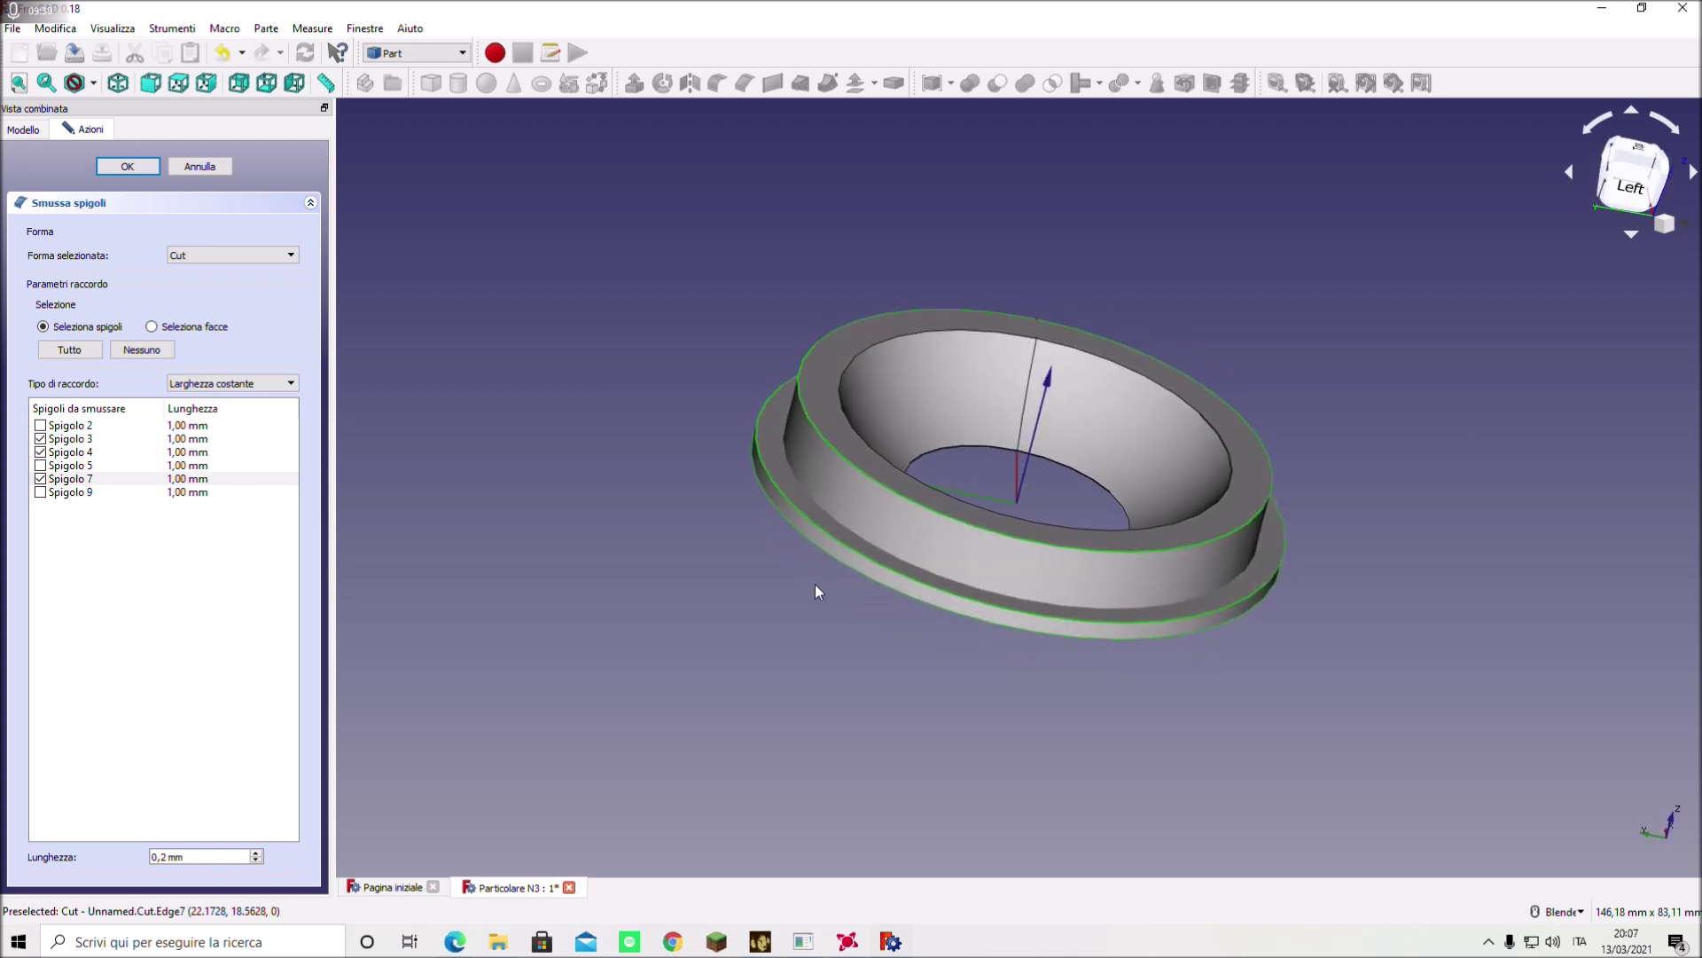
left_click(127, 167)
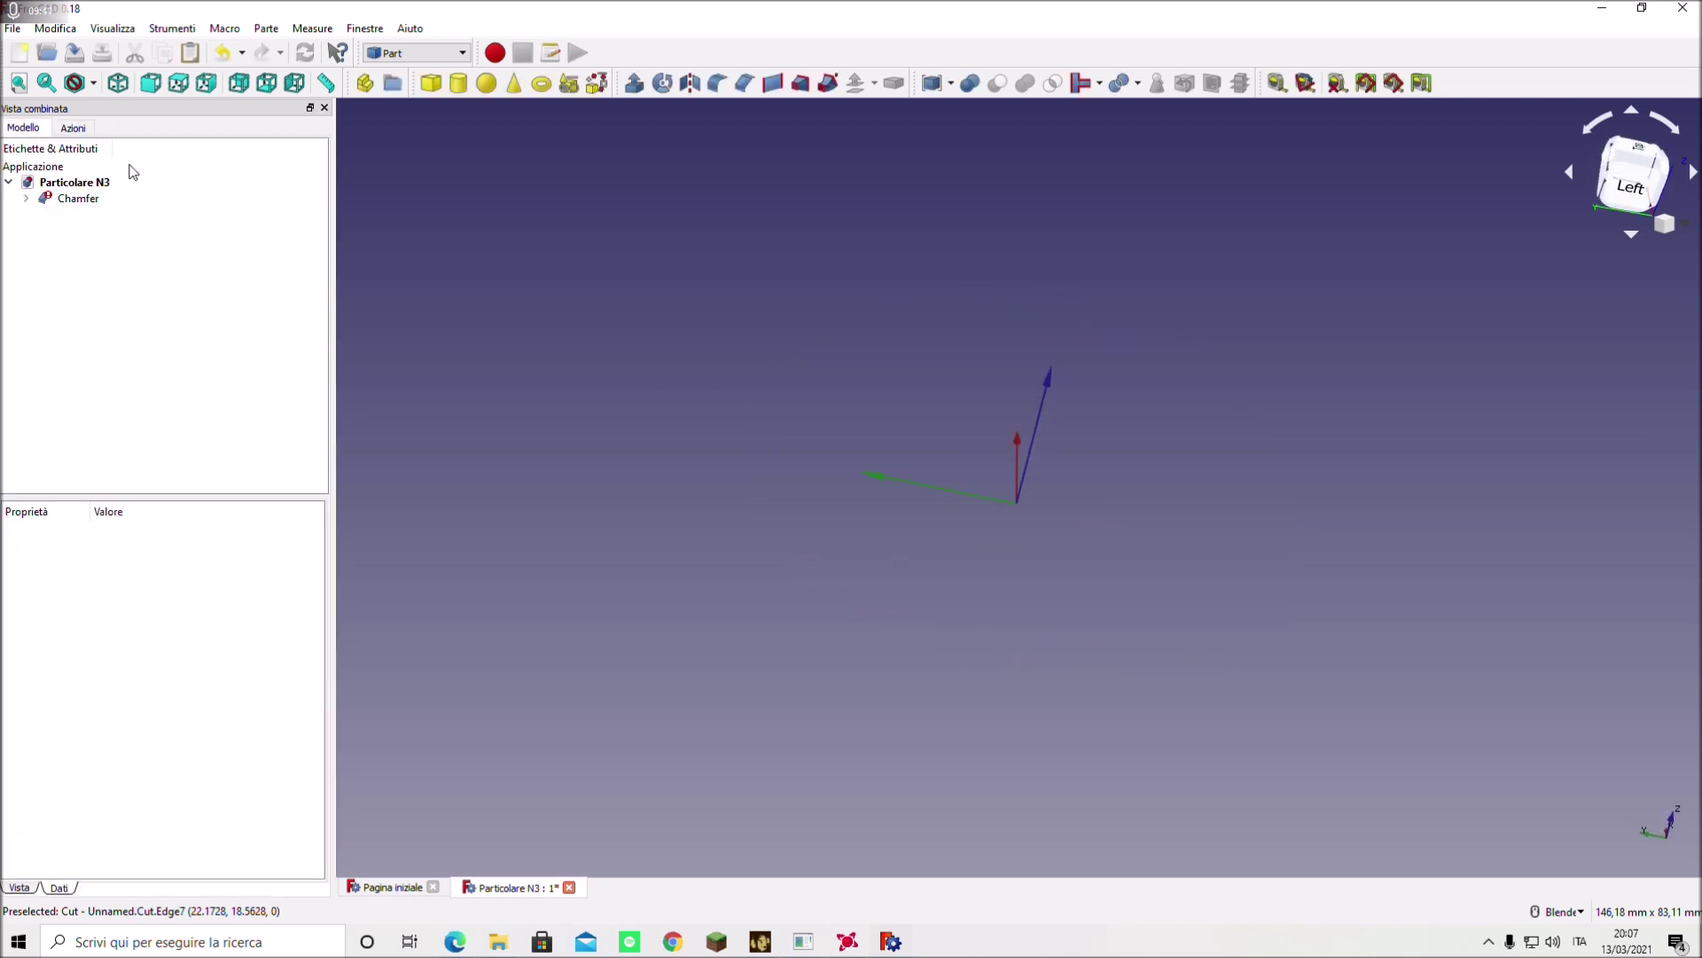
- Undo the chamfer and redo it at 0,20 mm on the top and flange edges
left_click(55, 28)
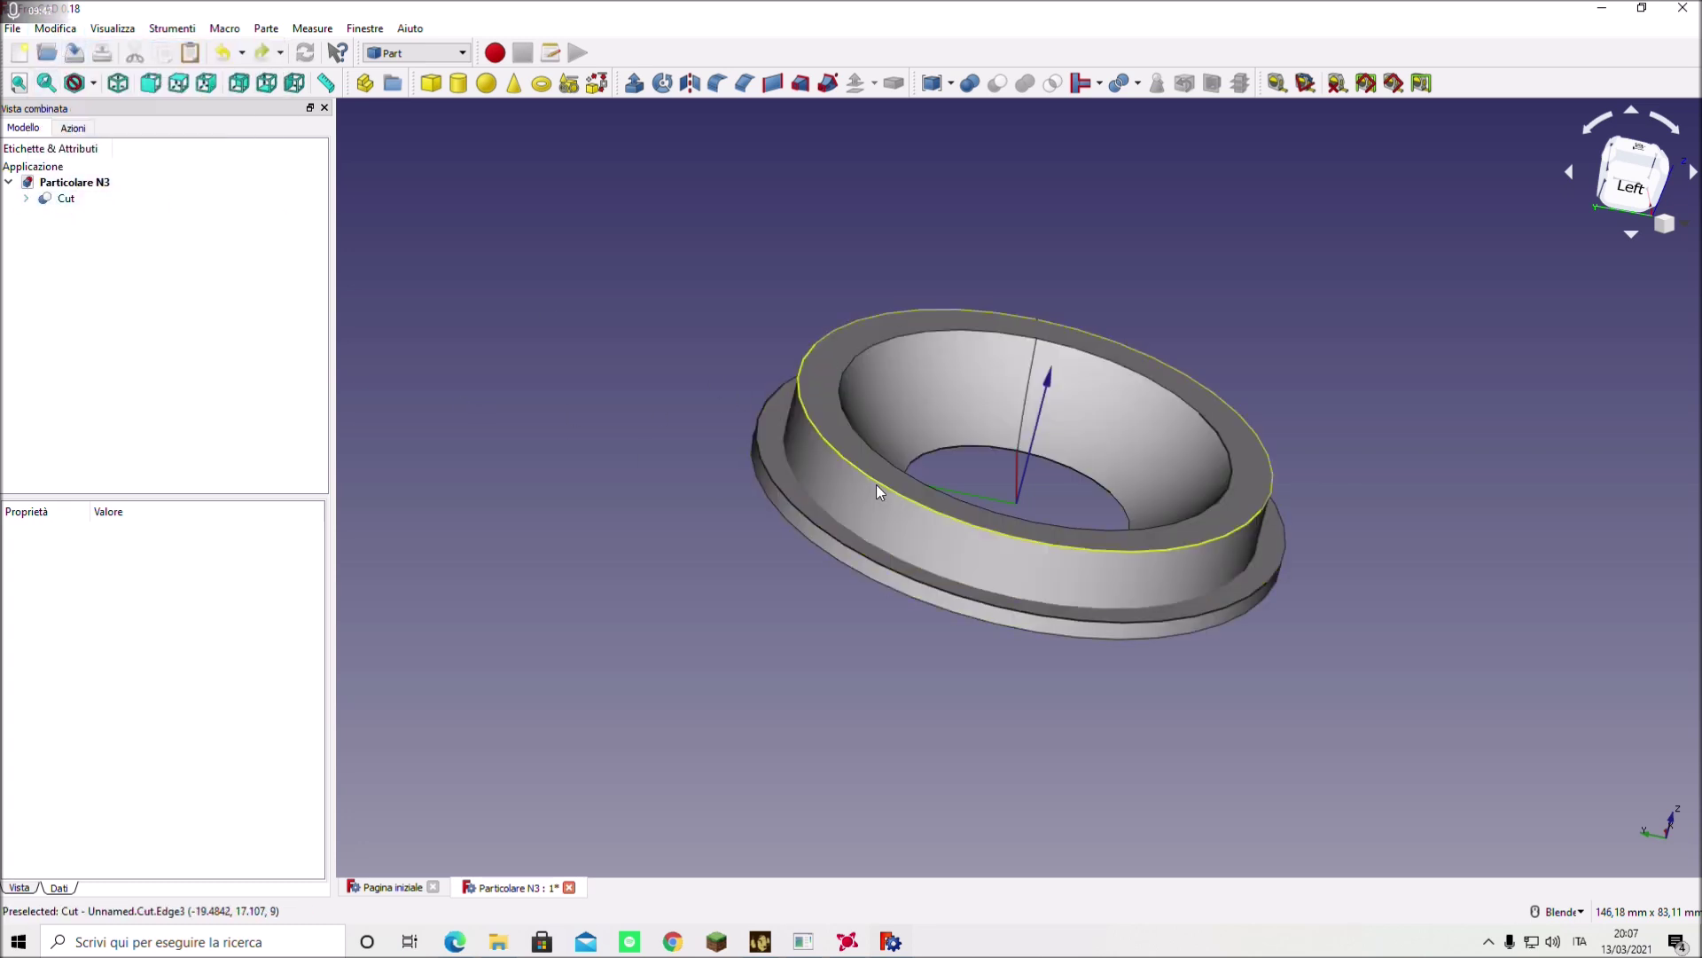
left_click(878, 487)
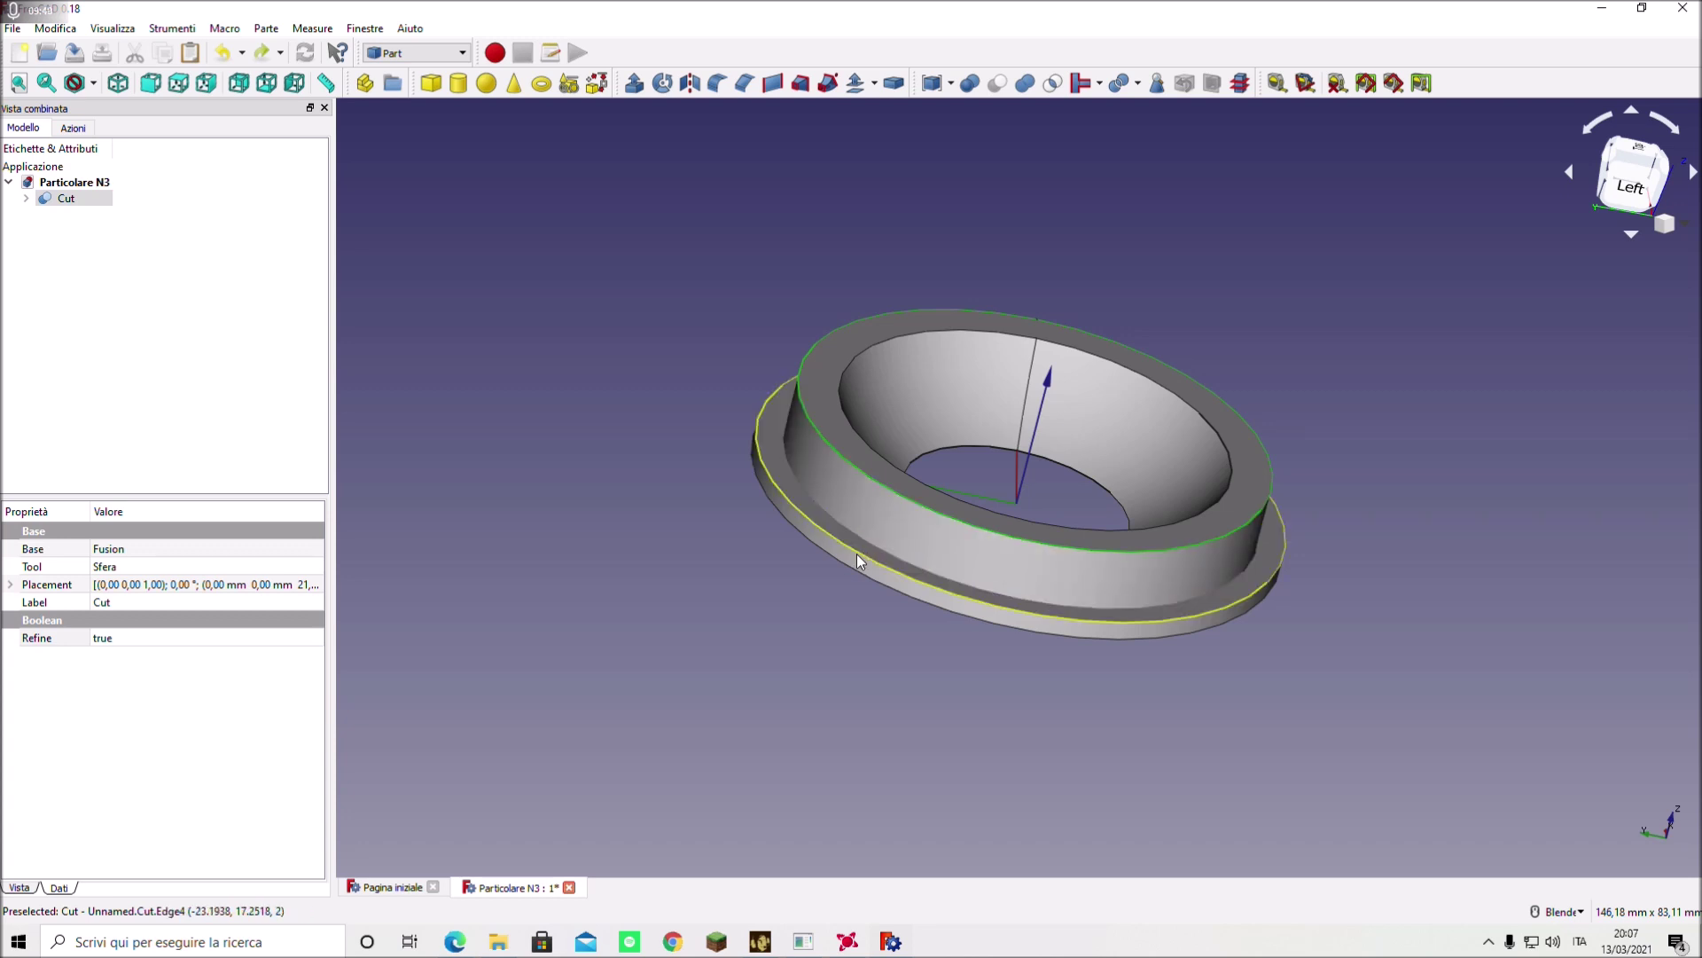
left_click(862, 553, "ctrl")
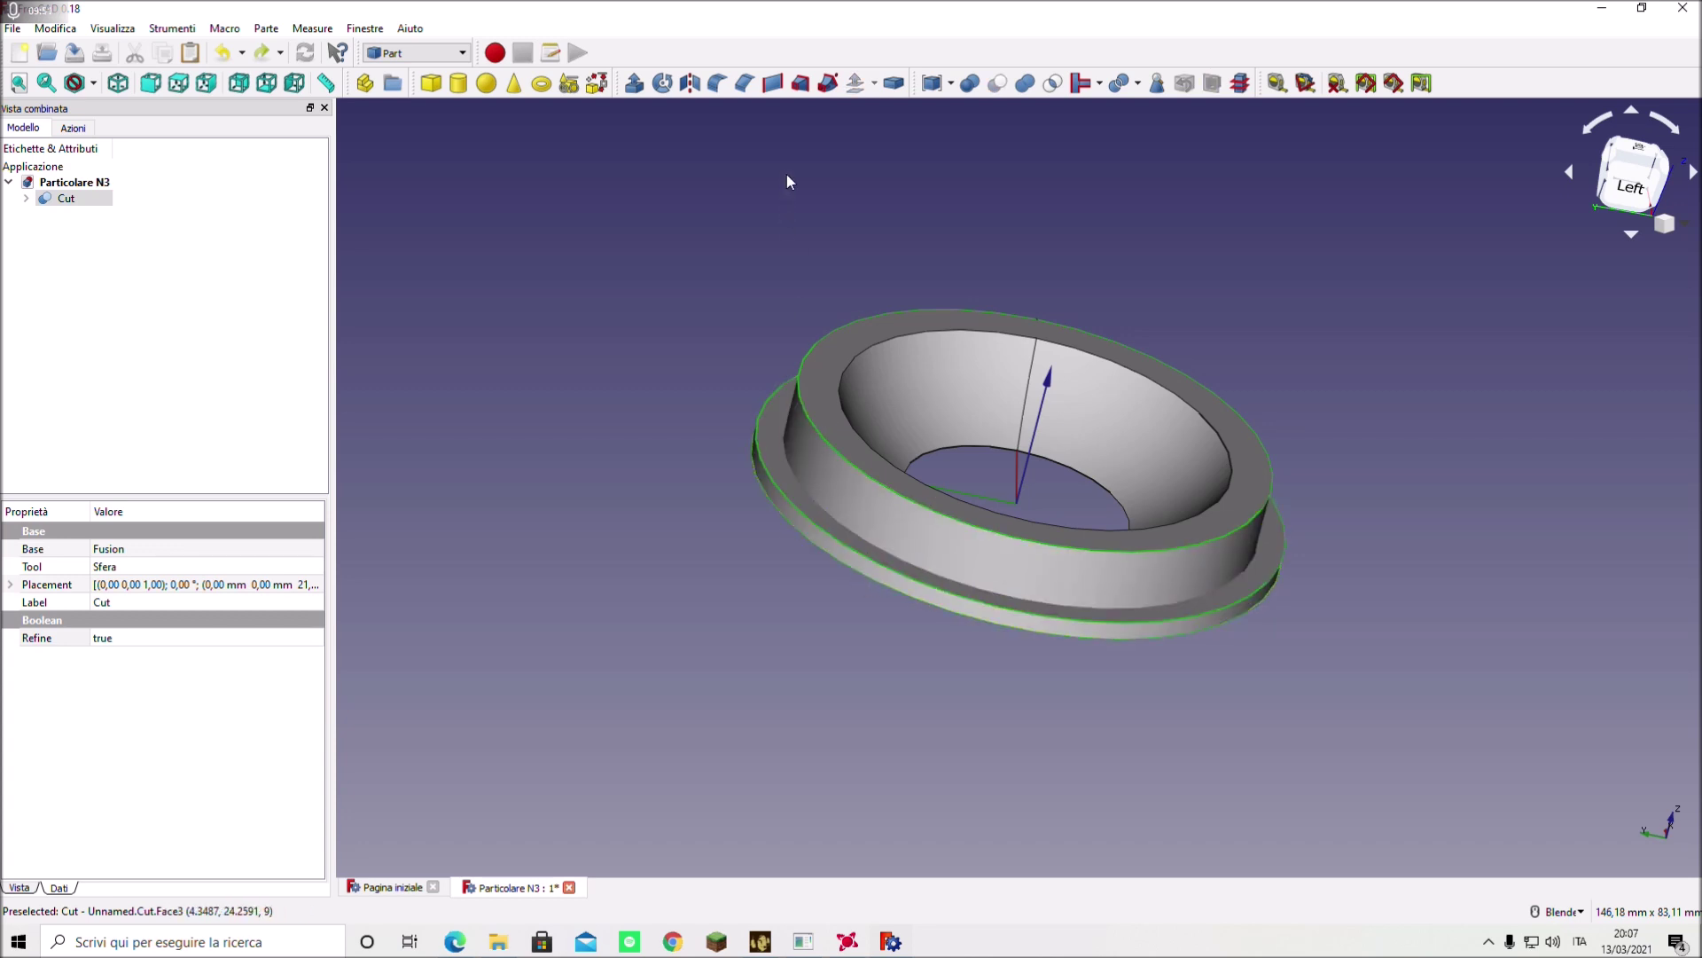
left_click(745, 85)
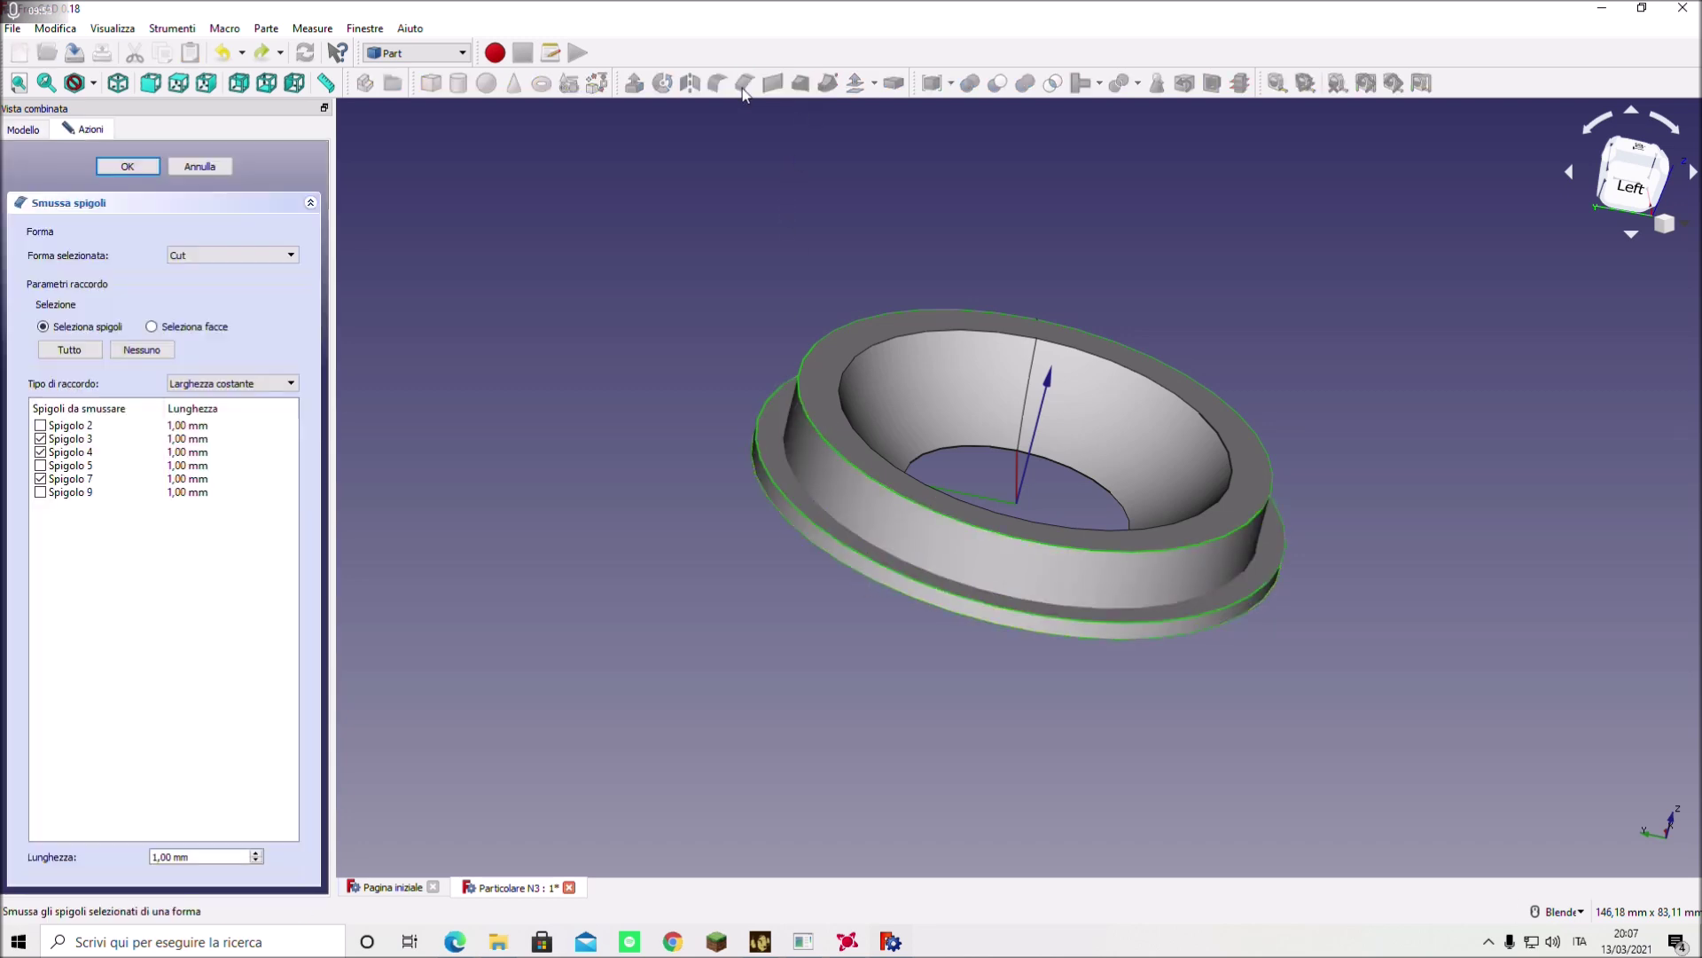
scroll(168, 857, "down", 2)
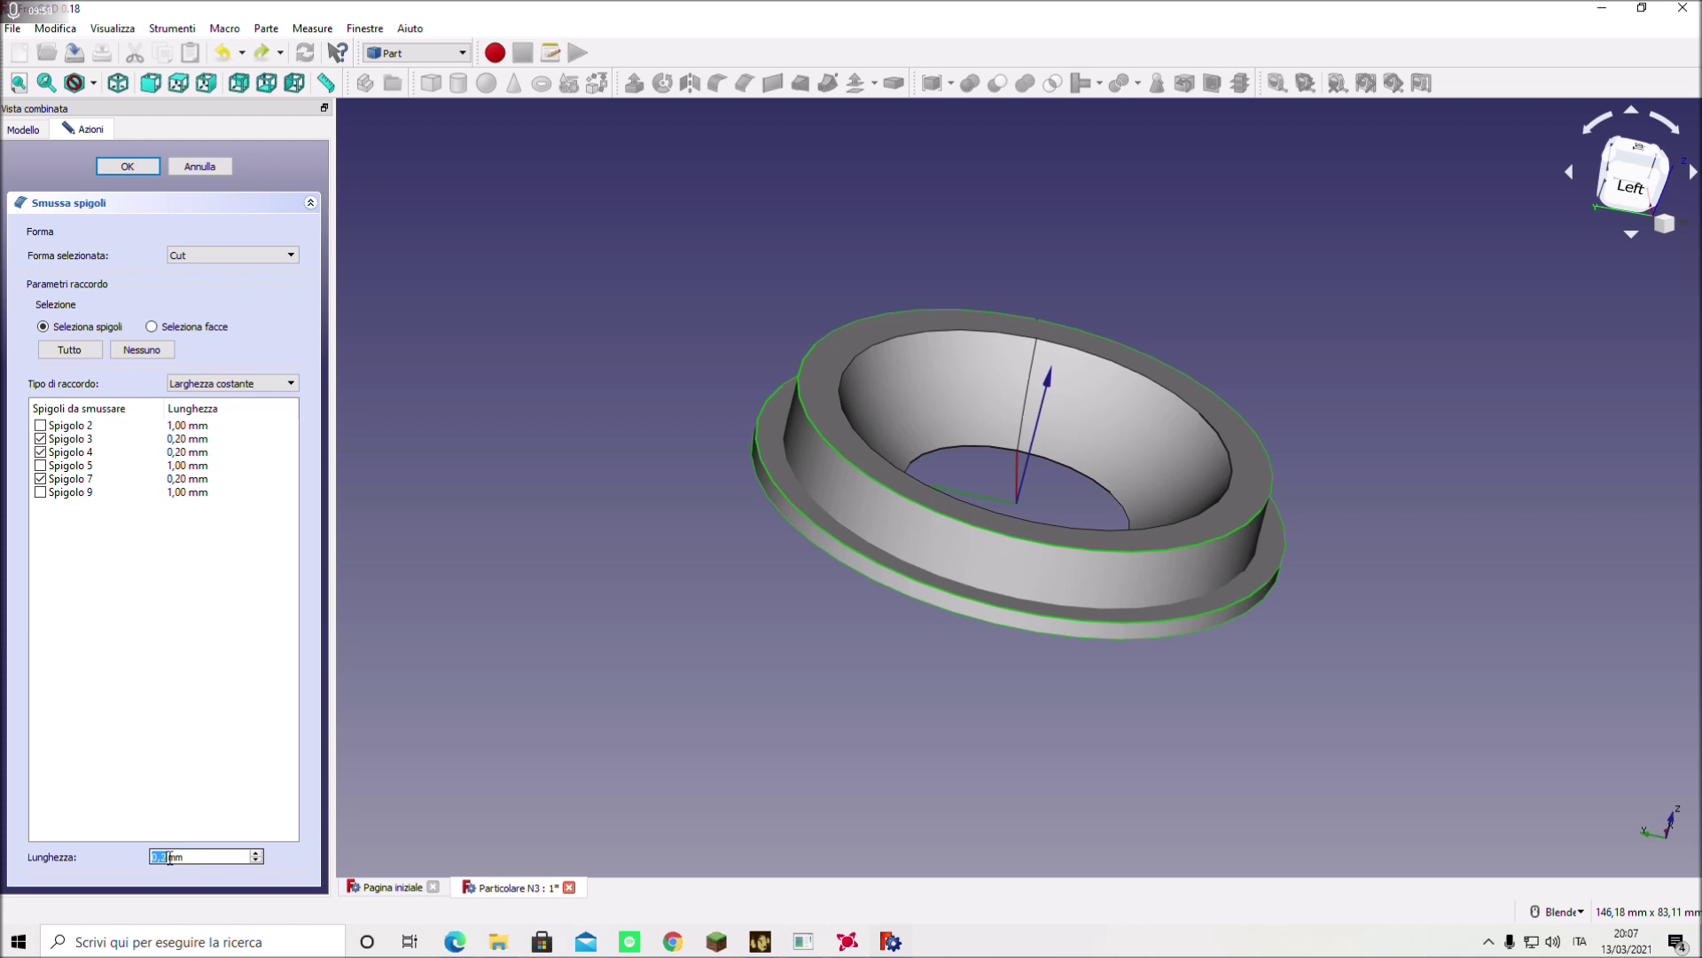
left_click(132, 167)
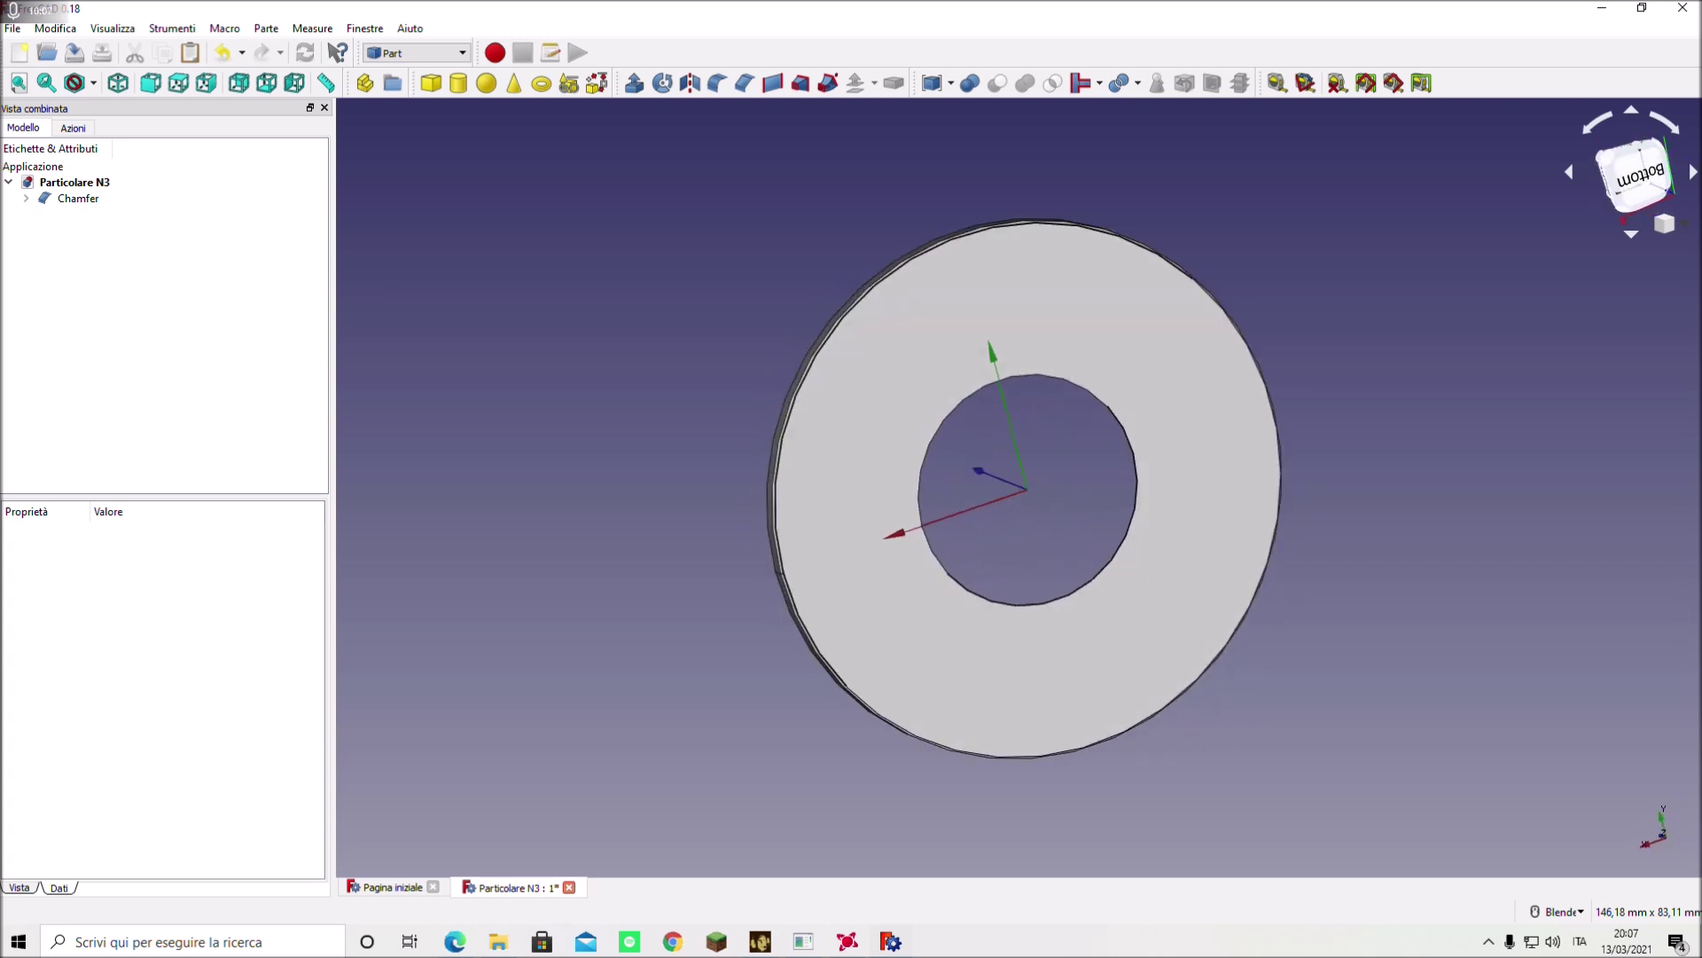
- Rename the Chamfer body to 'Particolare N3'
left_click(79, 200)
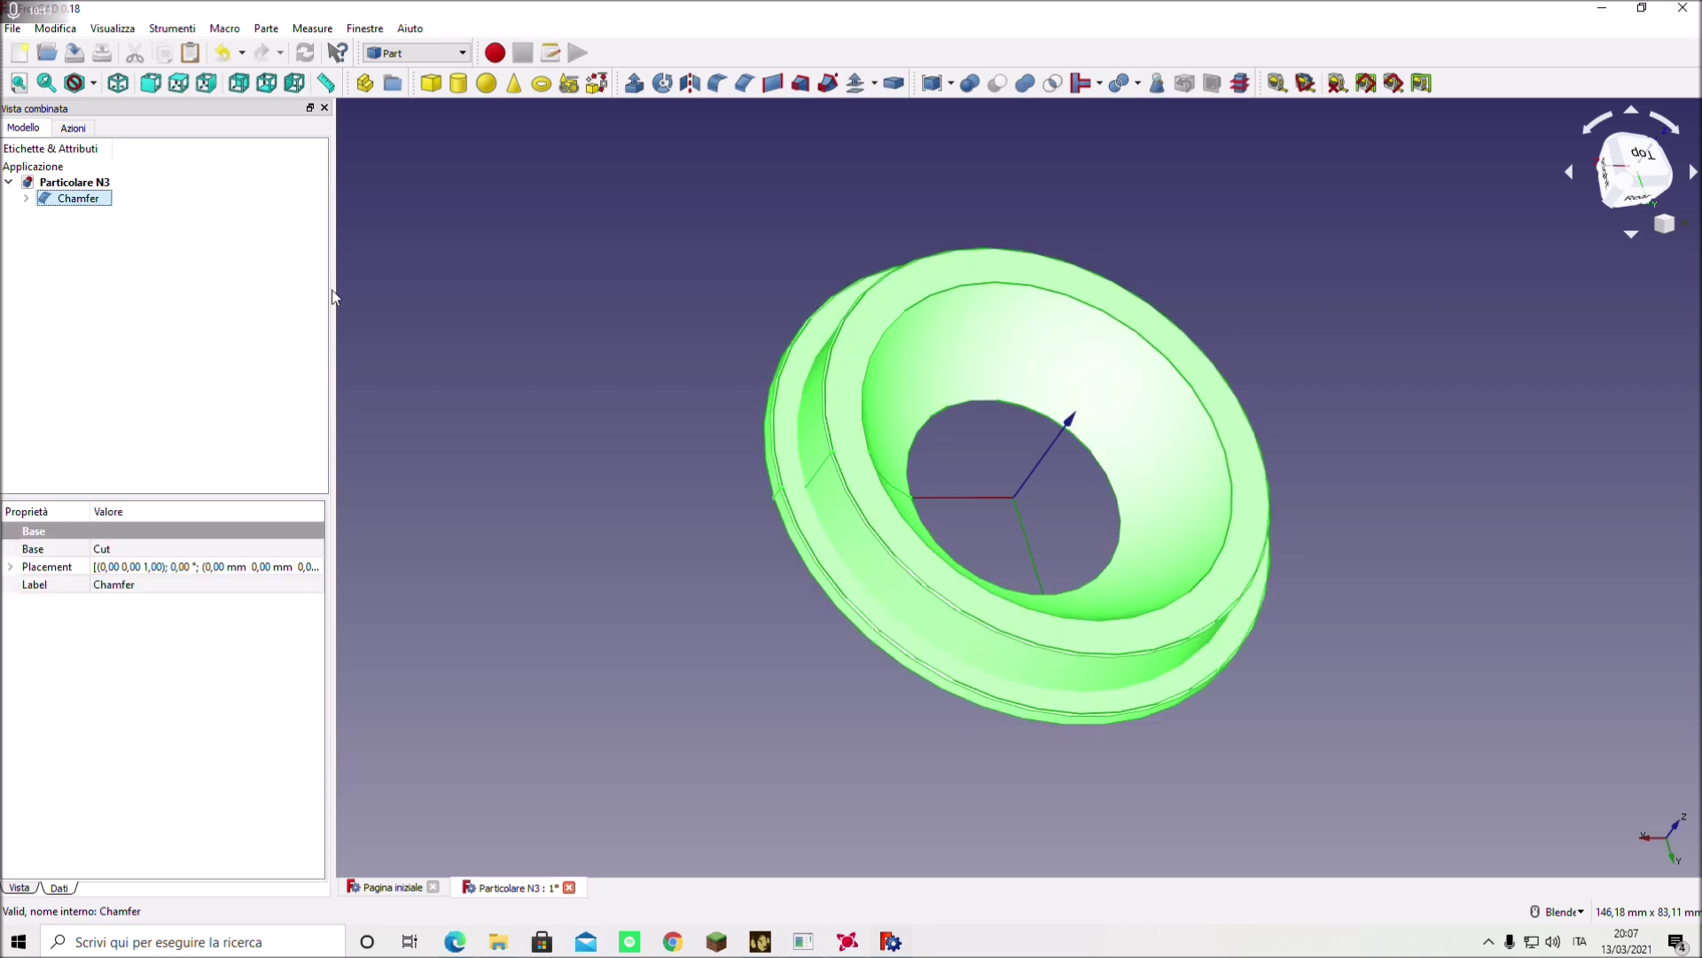
middle_click_drag(492, 541, 620, 461)
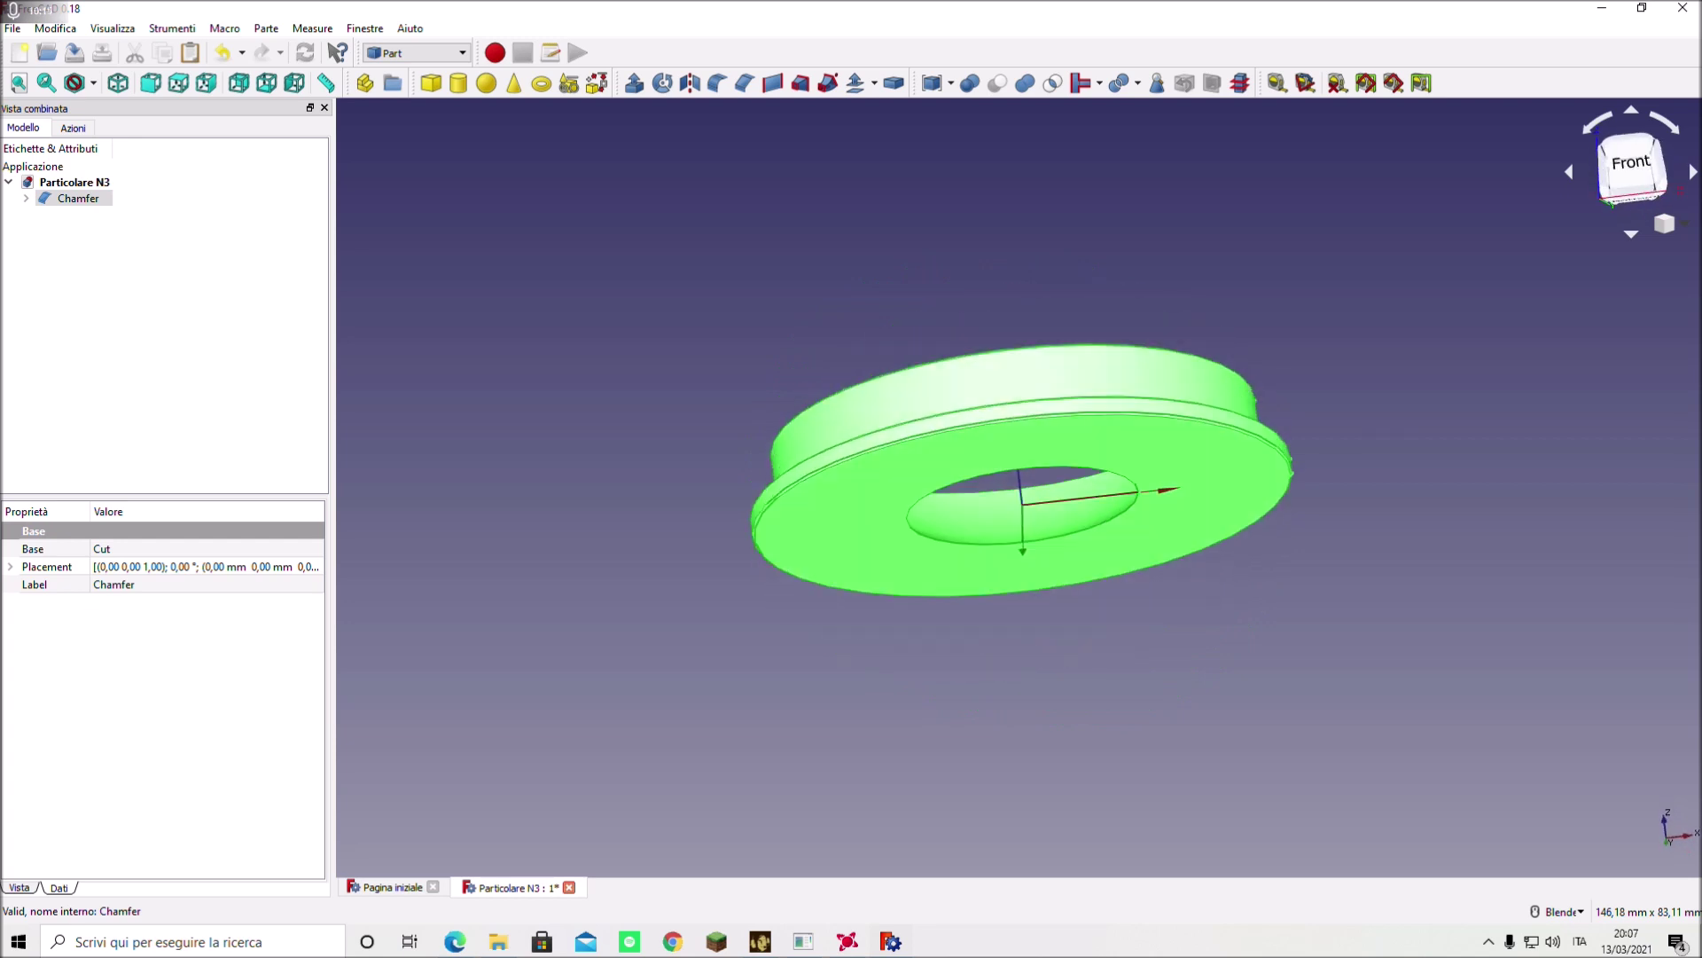
middle_click_drag(621, 461, 674, 373)
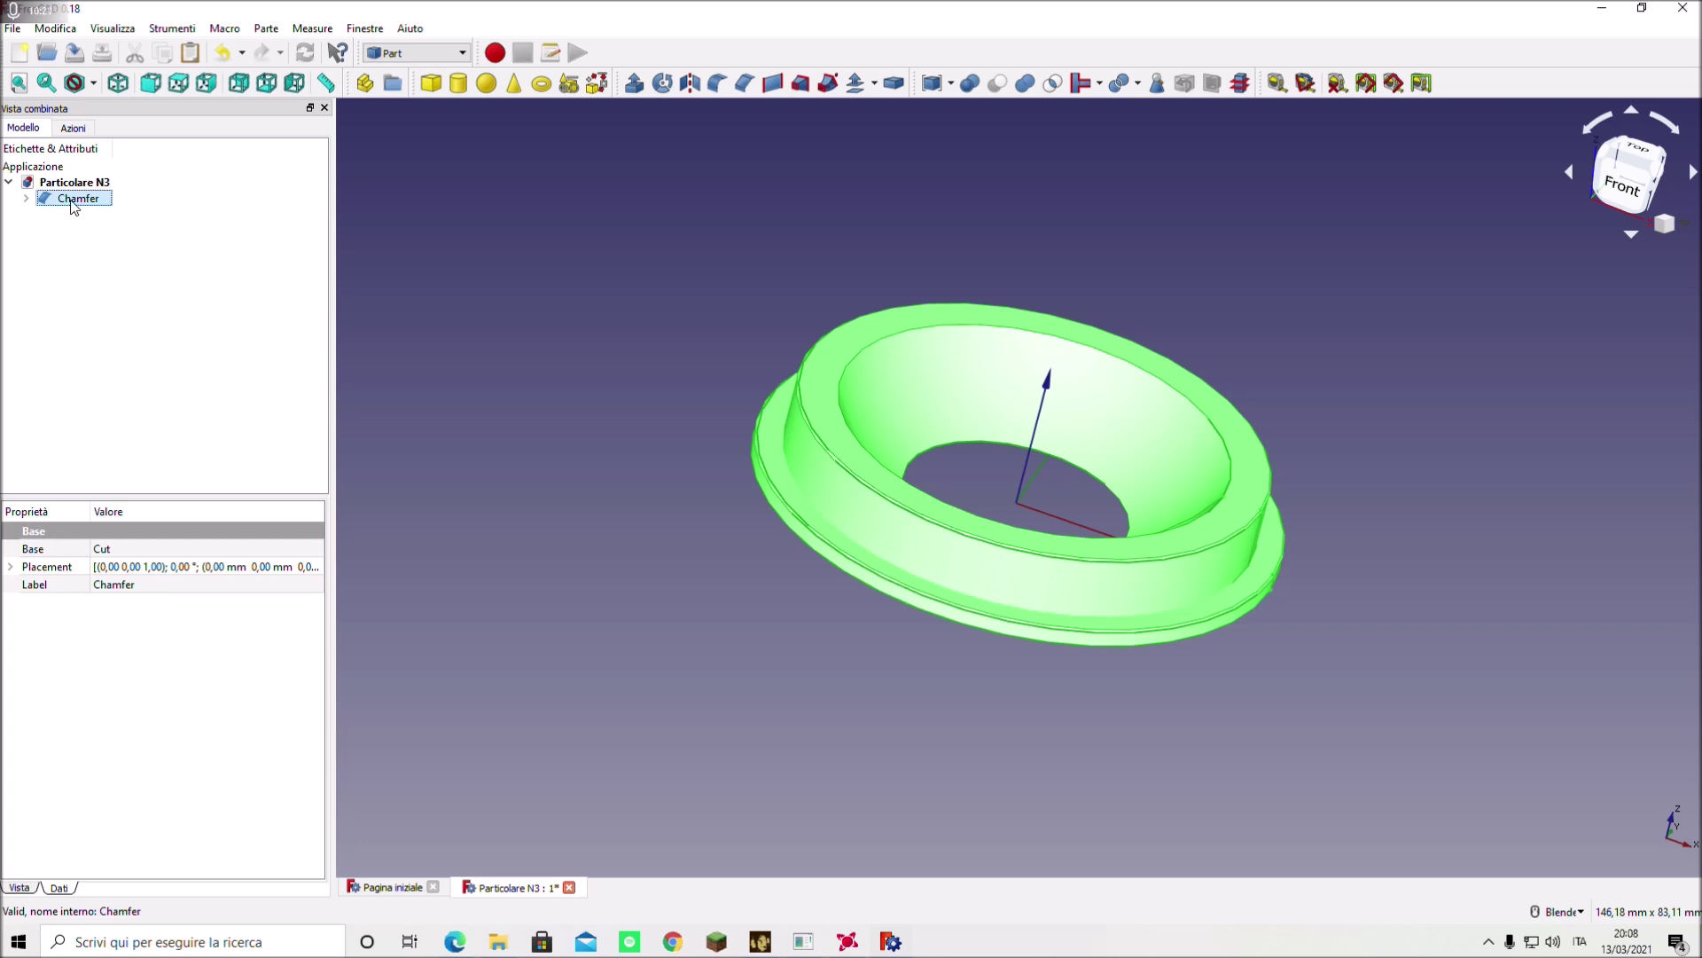
right_click(75, 205)
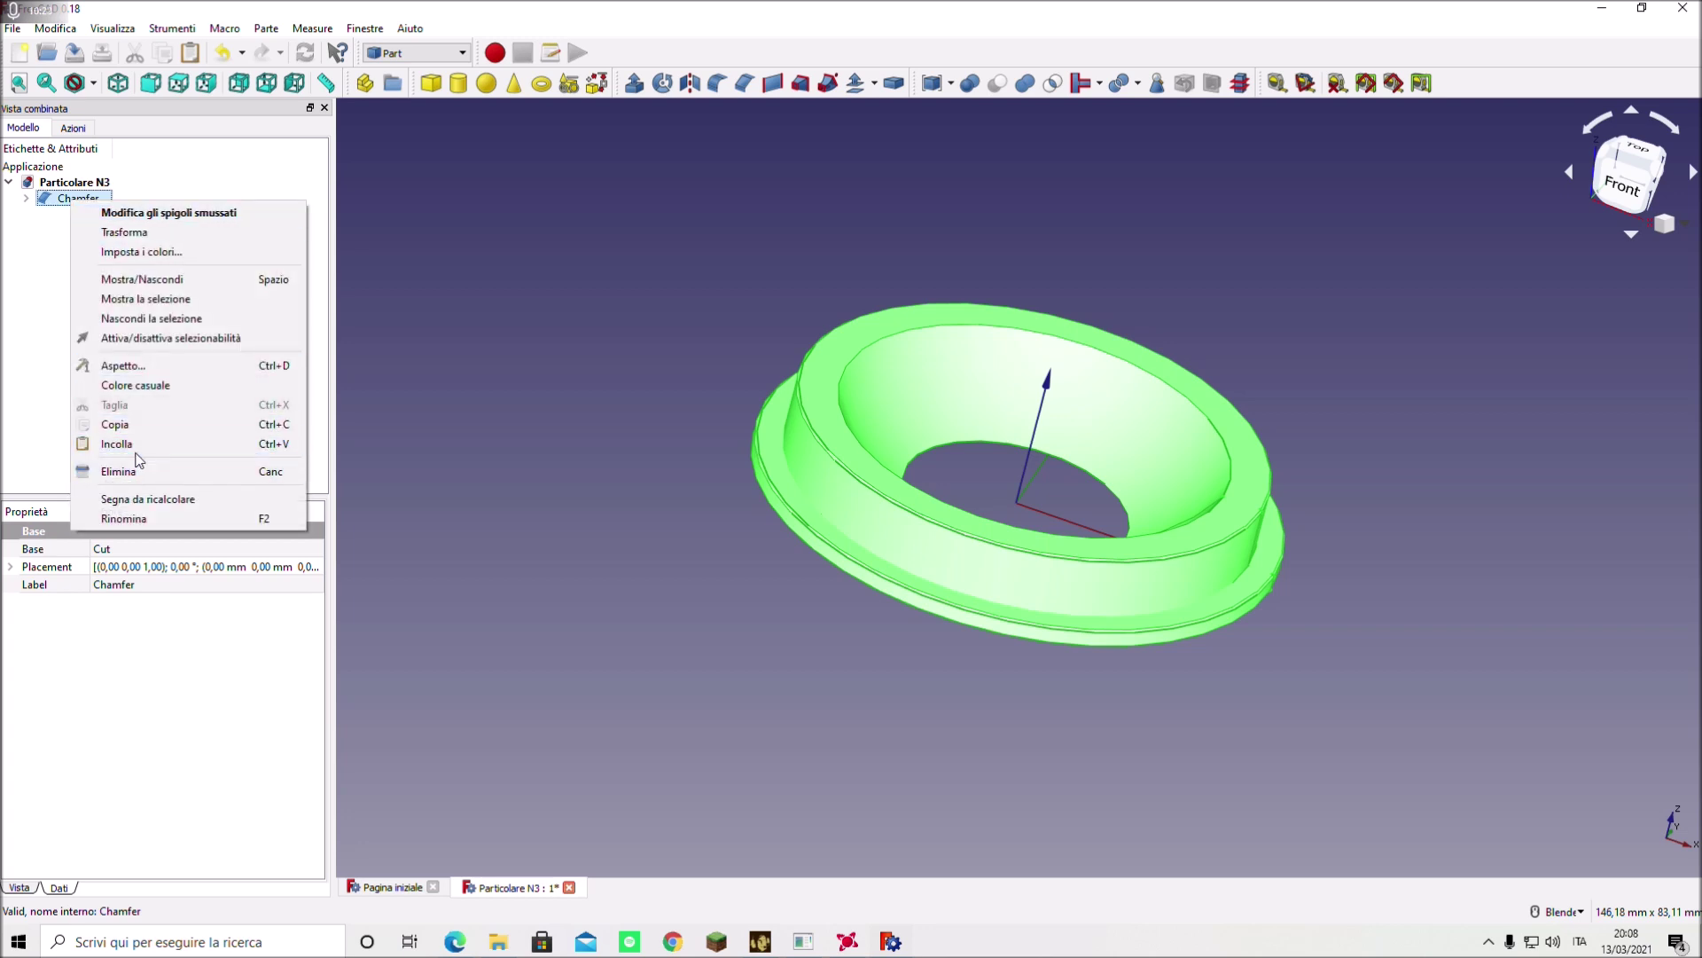
left_click(129, 518)
type("Particolare N3")
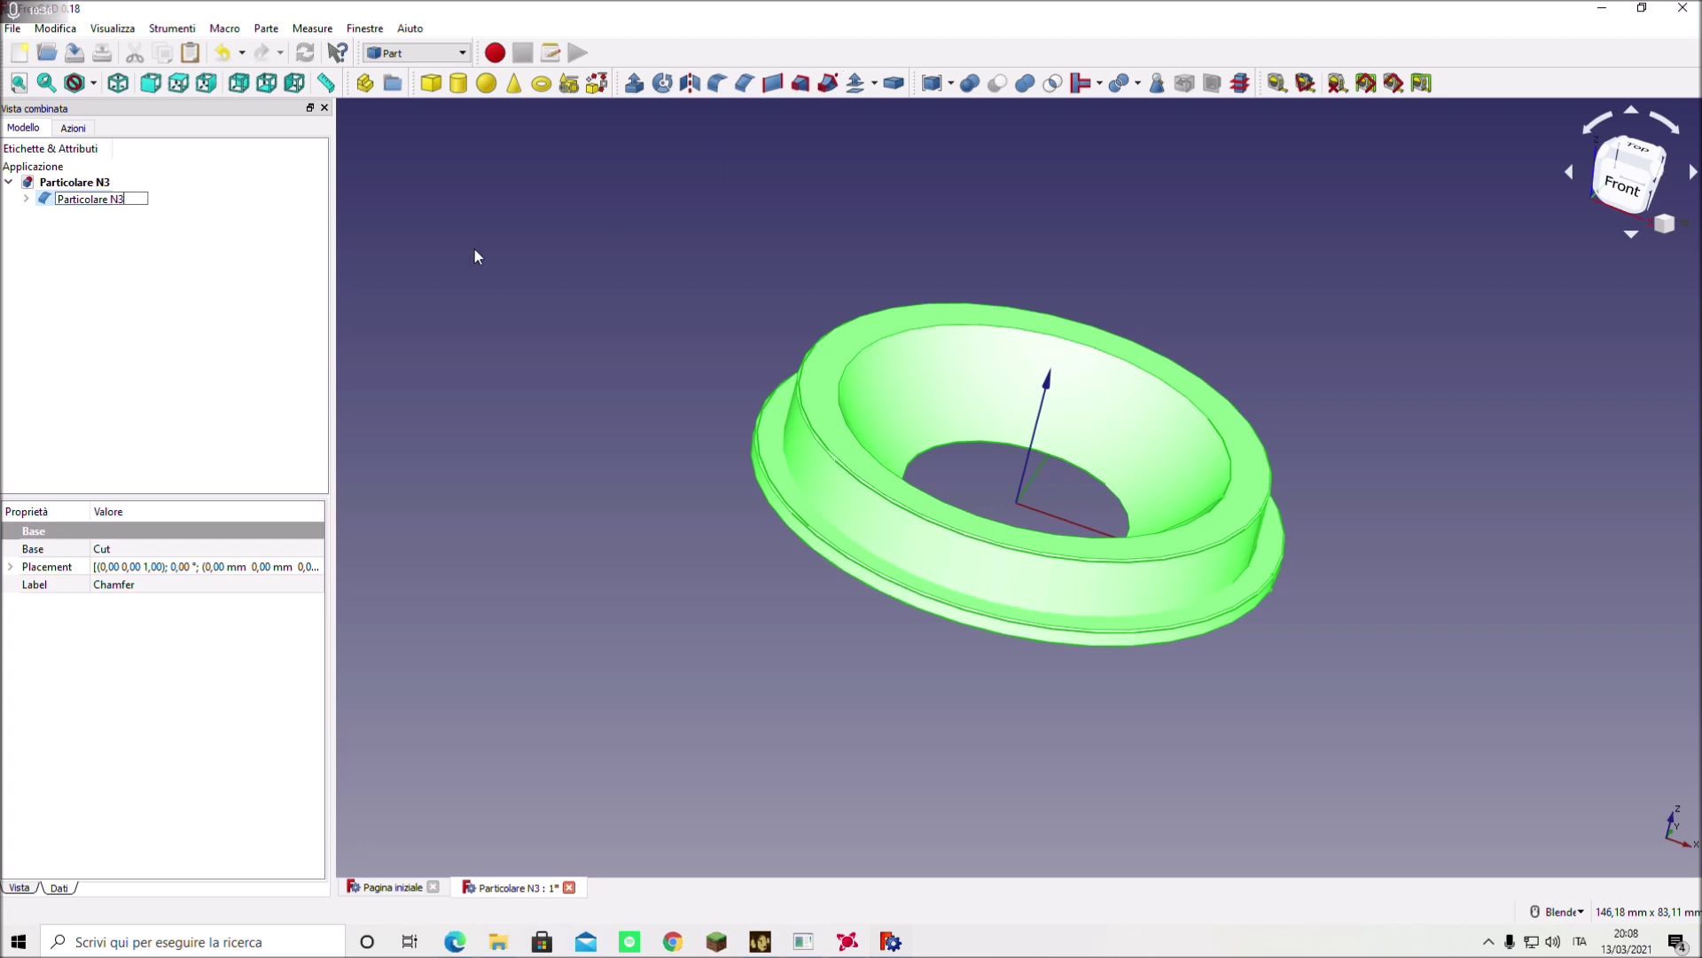
left_click(209, 273)
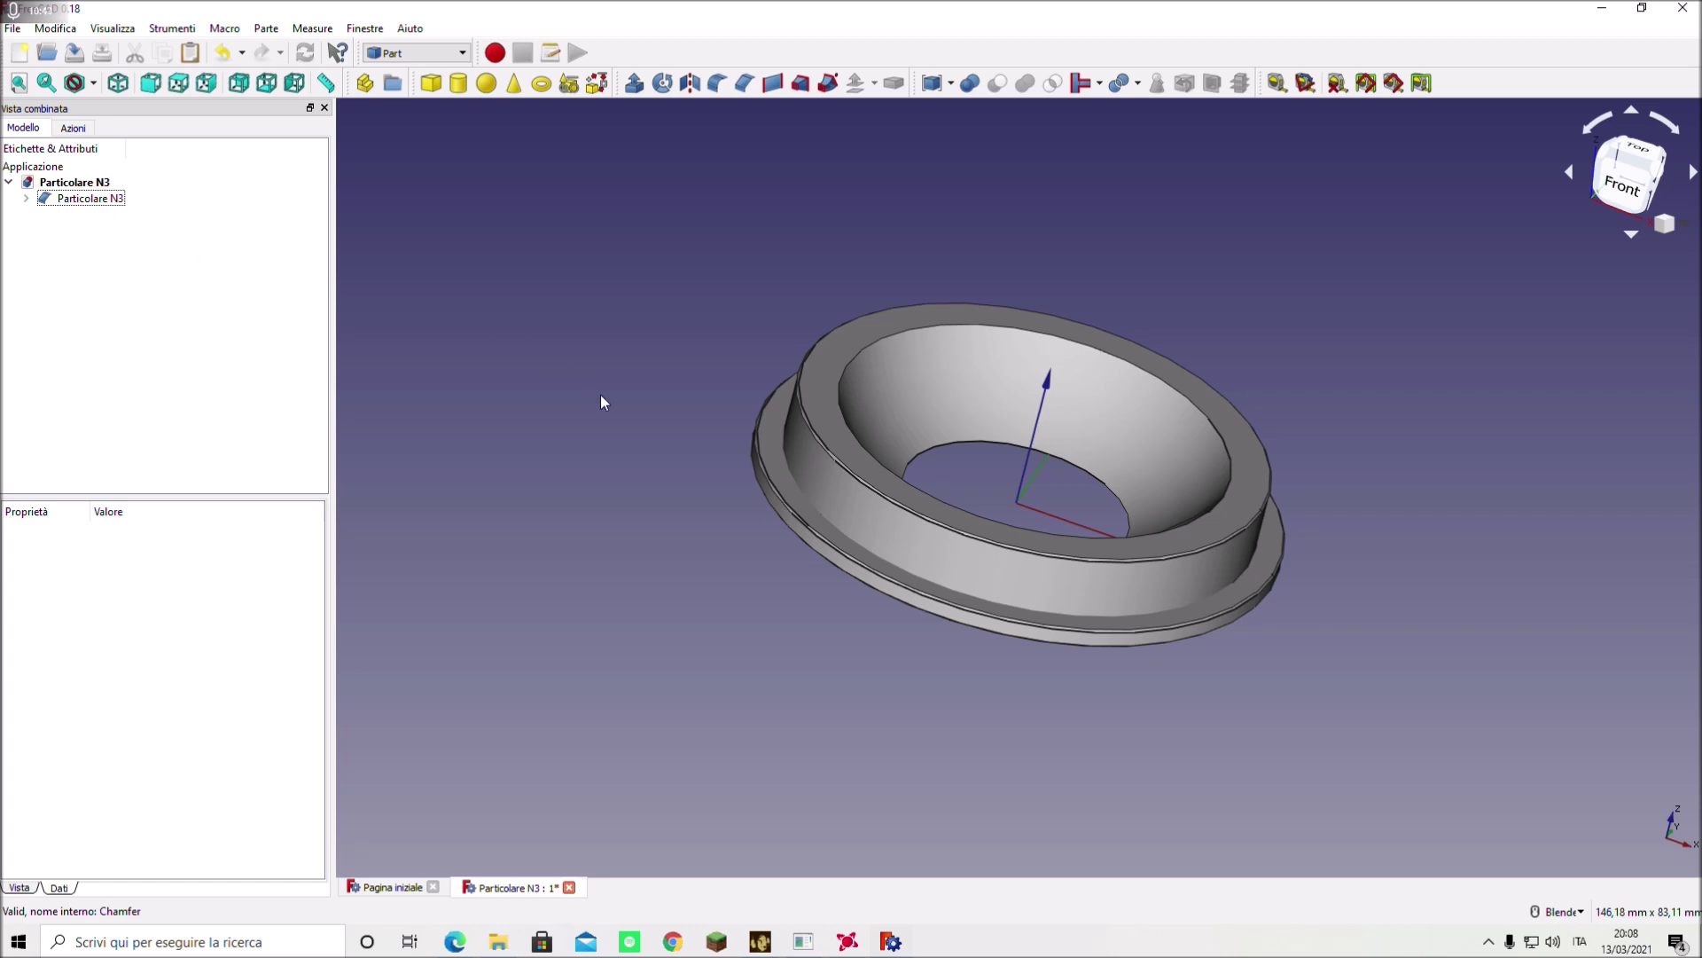
middle_click_drag(626, 445, 674, 532)
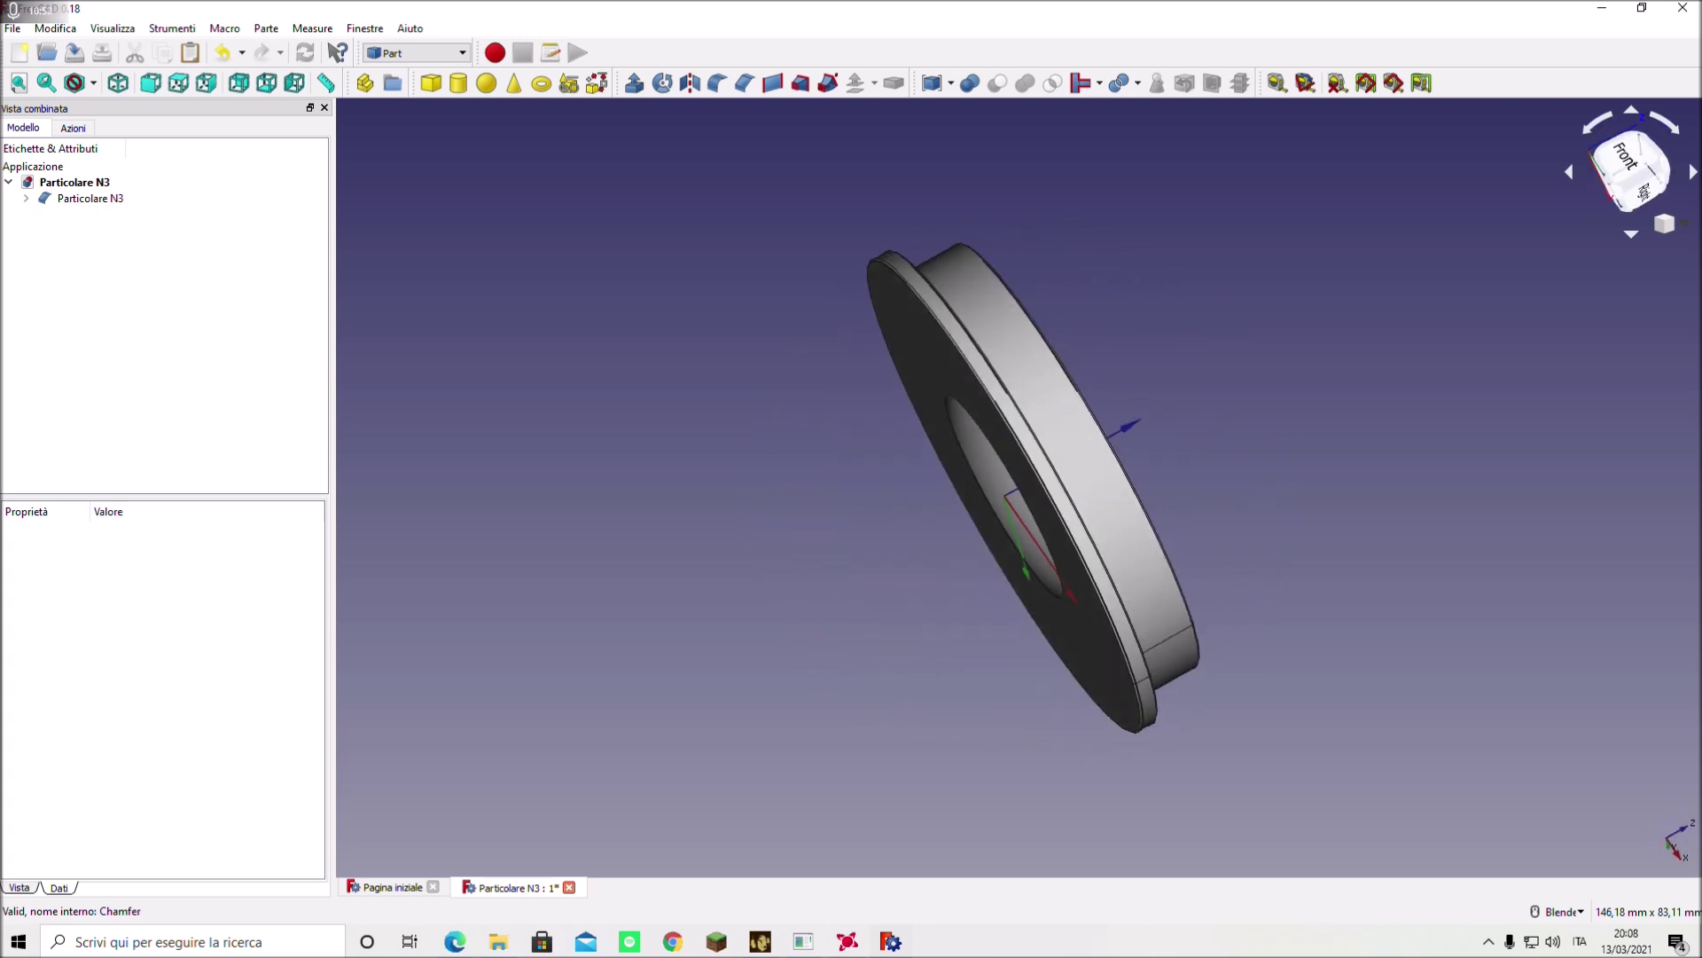
- Open Particolare N3's appearance material presets, then switch to the valve drawing PDF
left_click(555, 479)
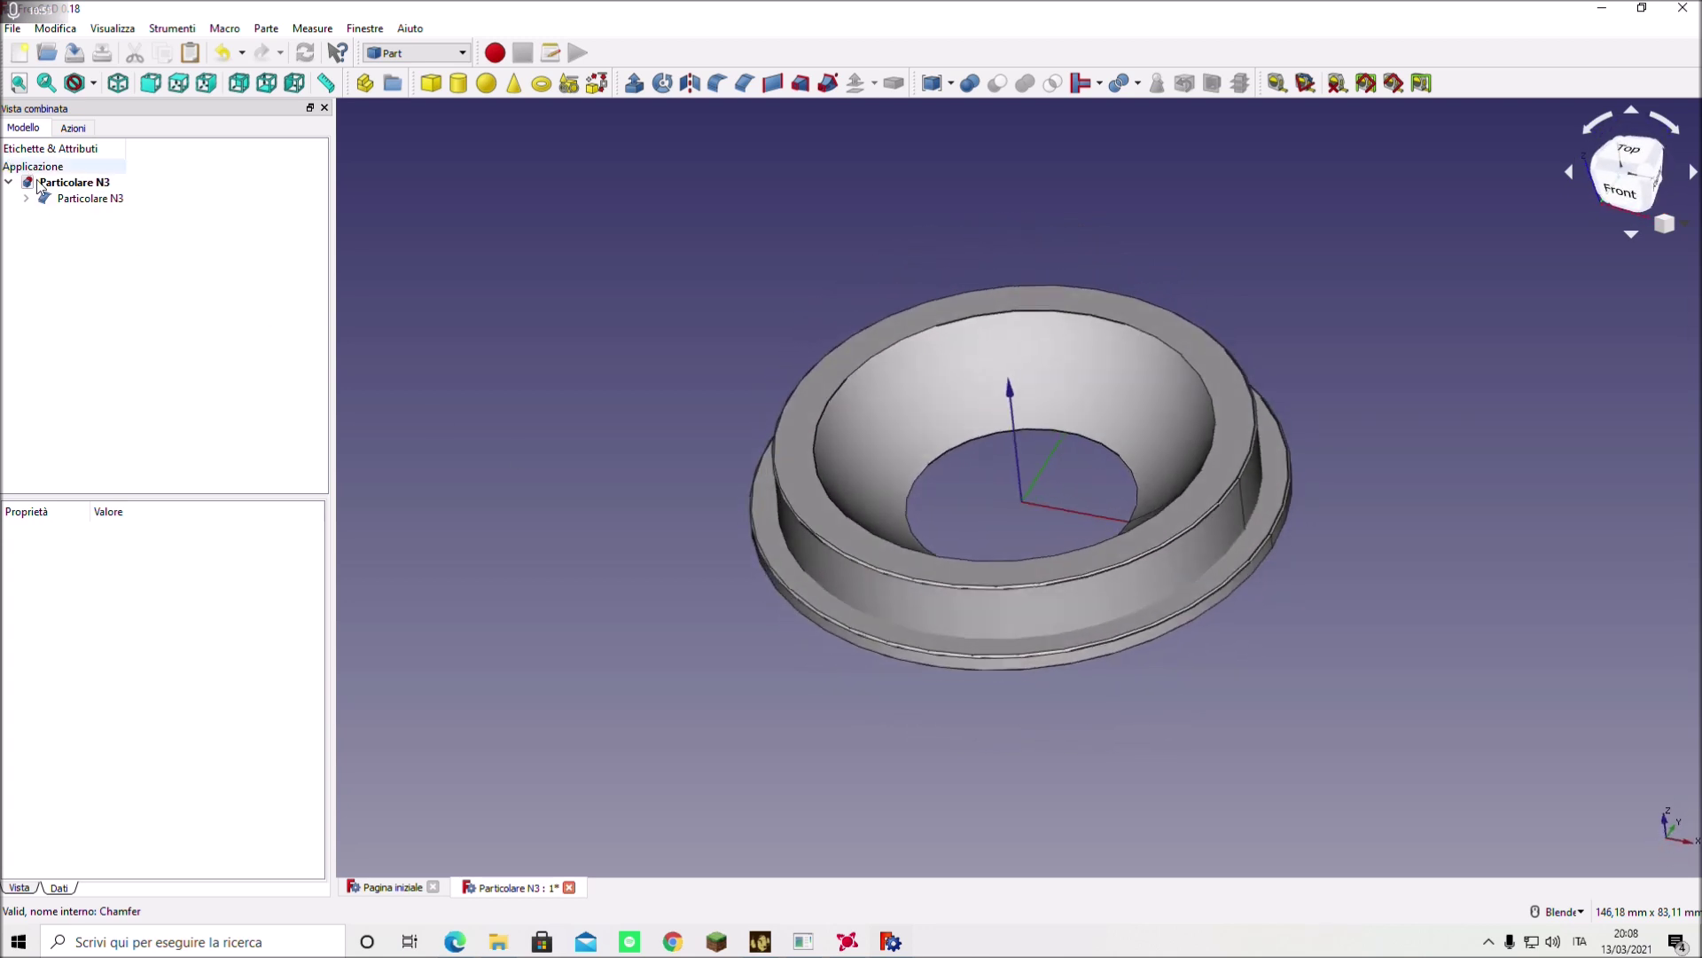
right_click(77, 204)
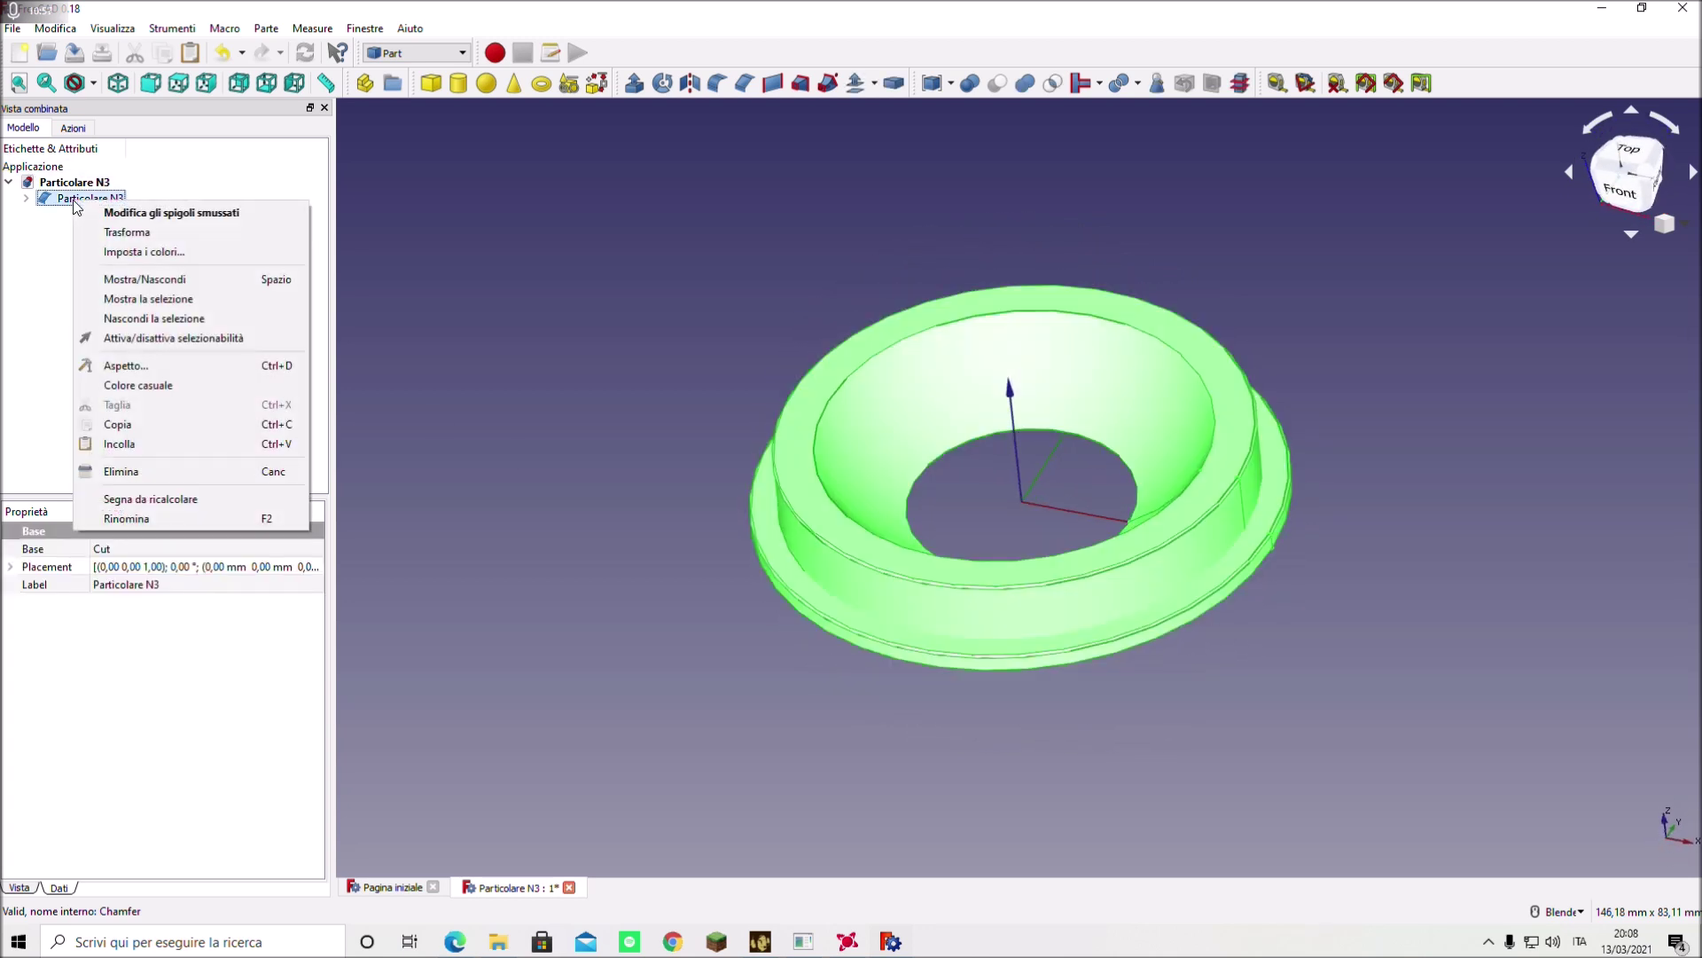
left_click(137, 366)
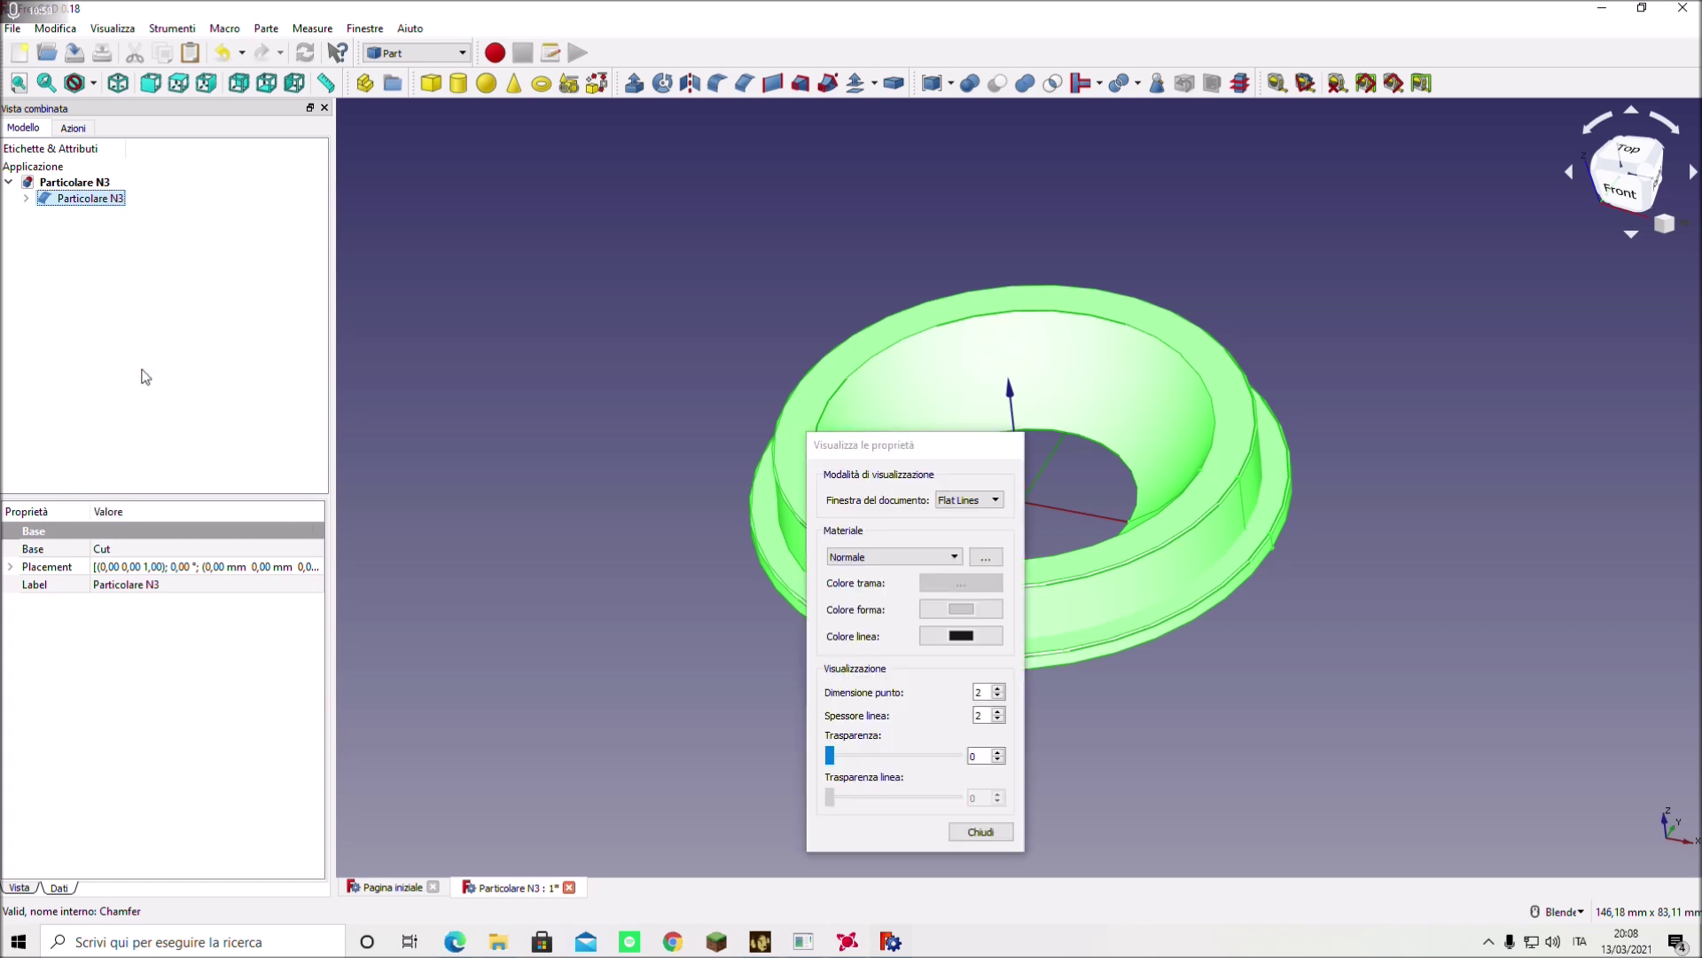
left_click(936, 560)
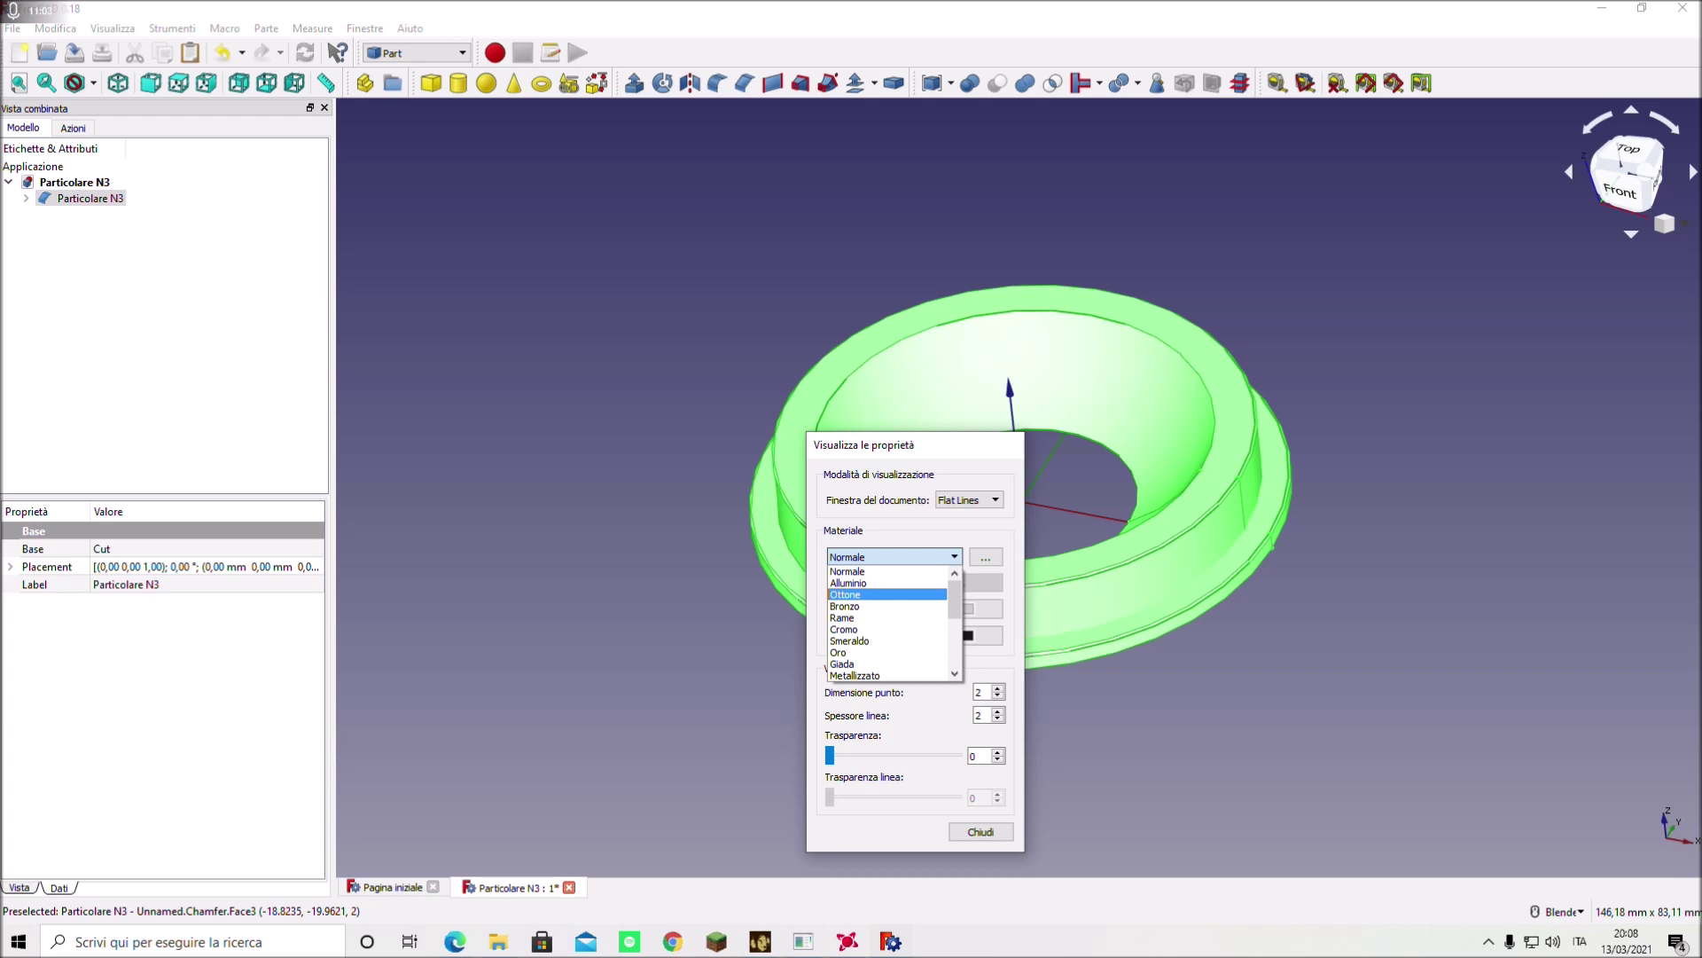
key("alt+Tab")
left_click_drag(806, 62, 515, 62)
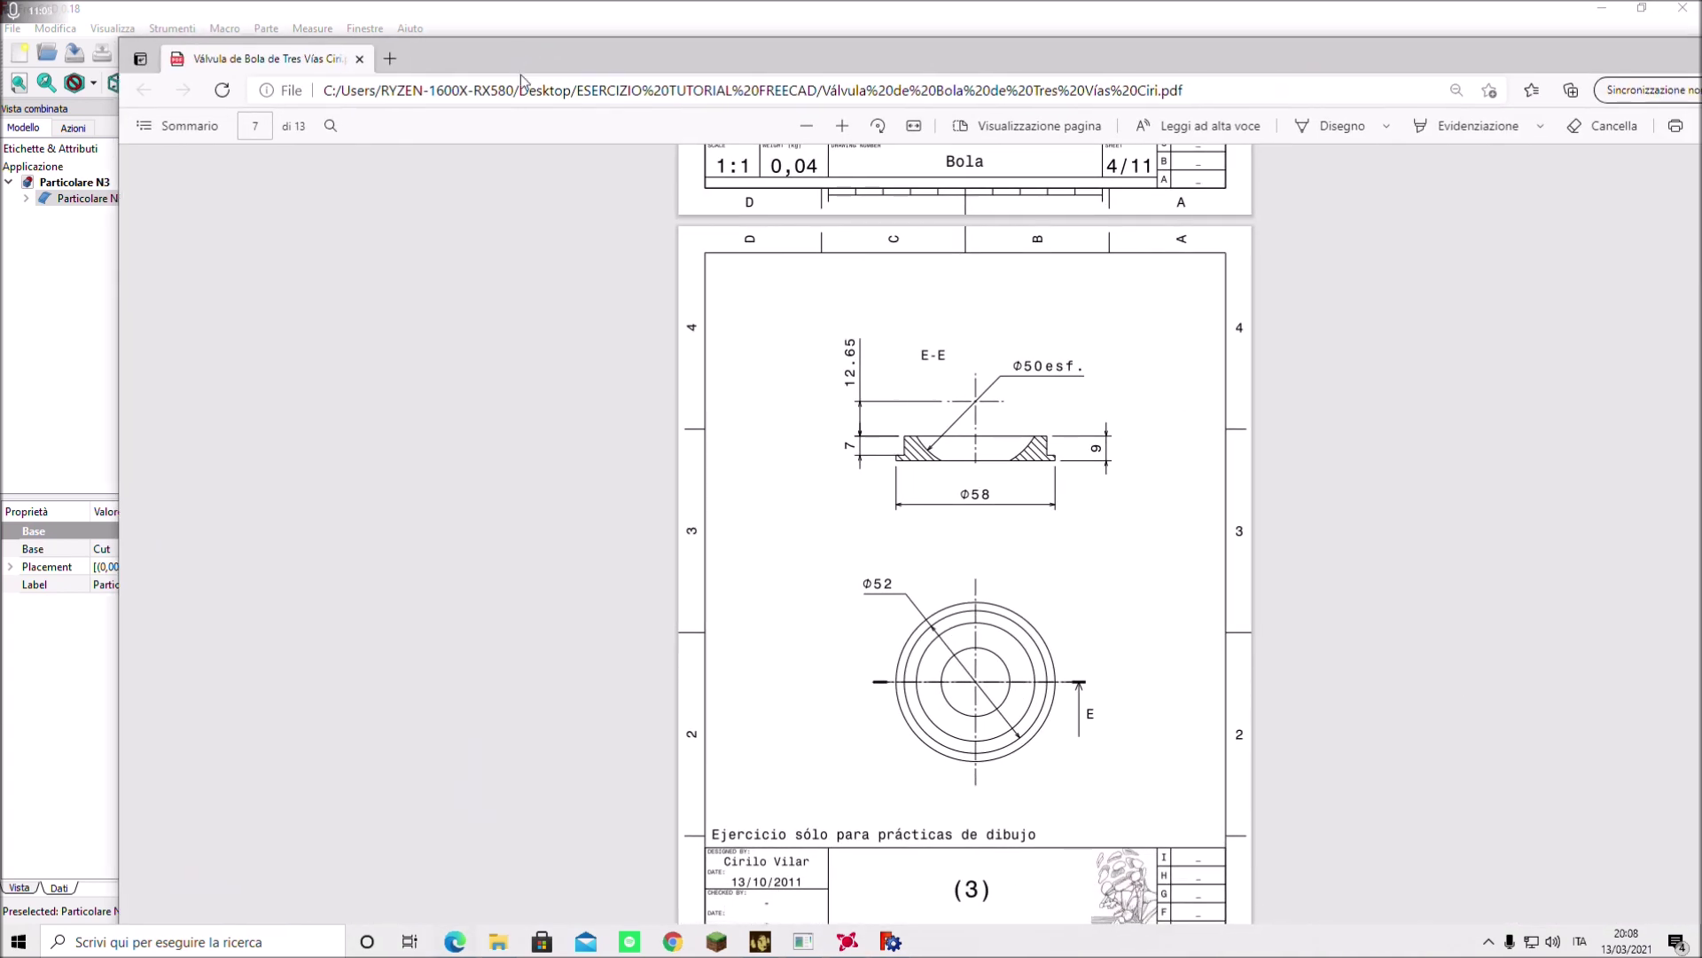
- Scroll the valve PDF up to the exploded assembly view, then return to FreeCAD
scroll(883, 483, "down", 4)
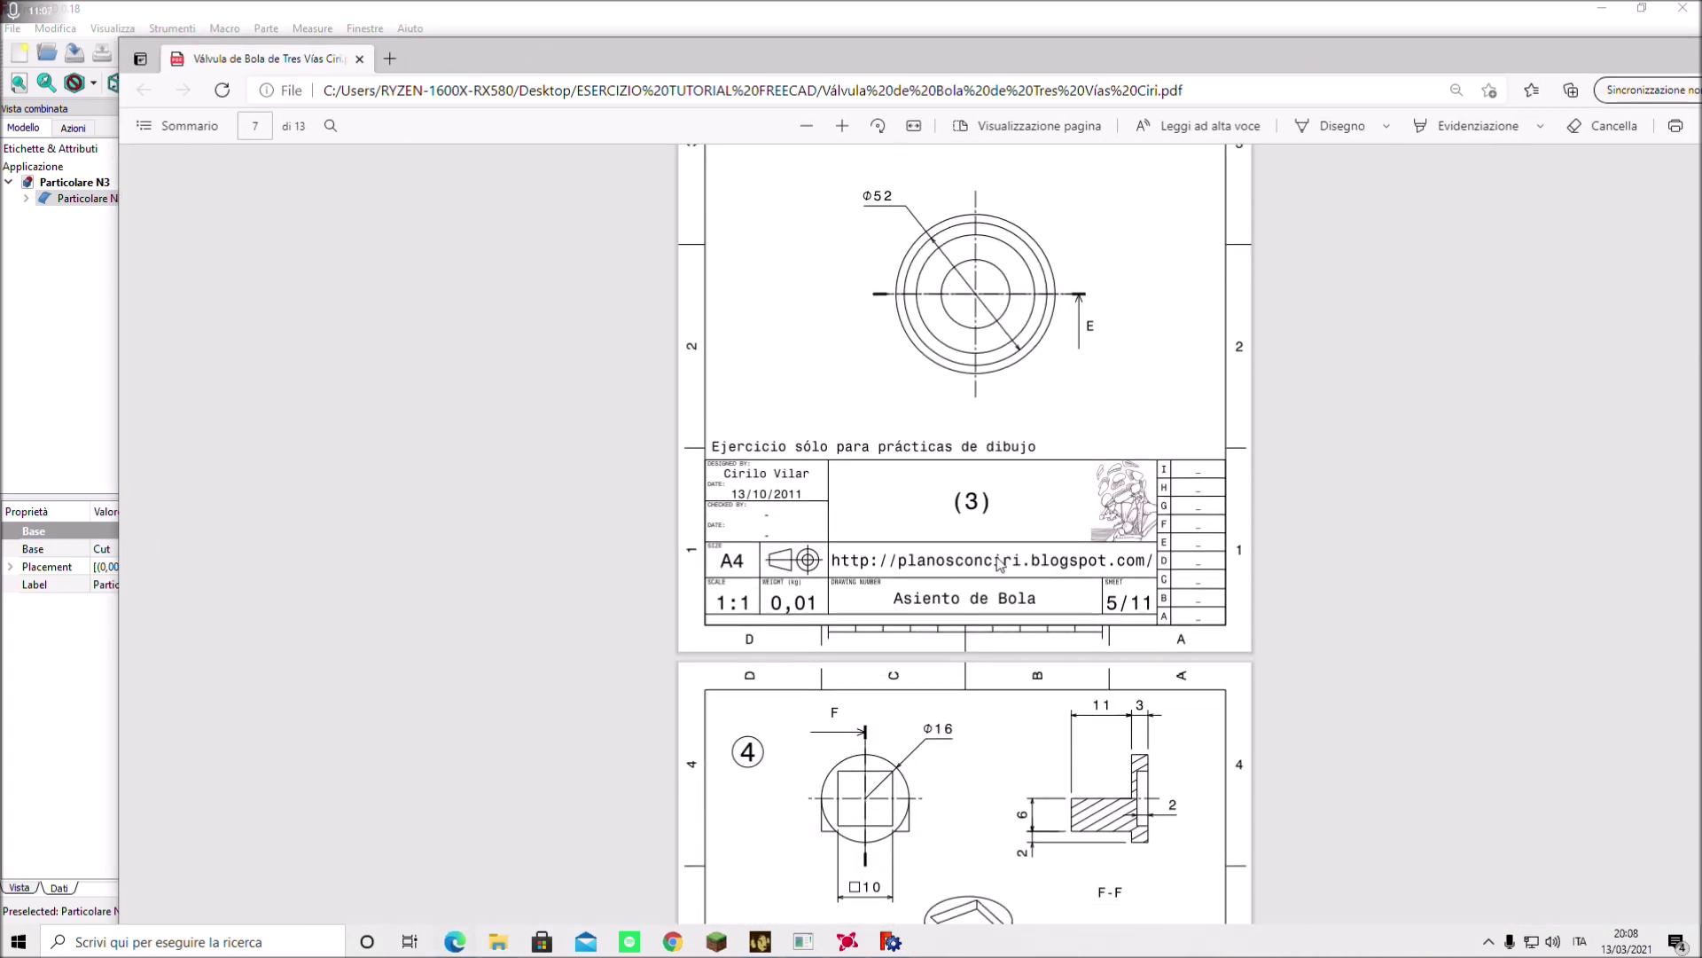
scroll(1000, 563, "up", 5)
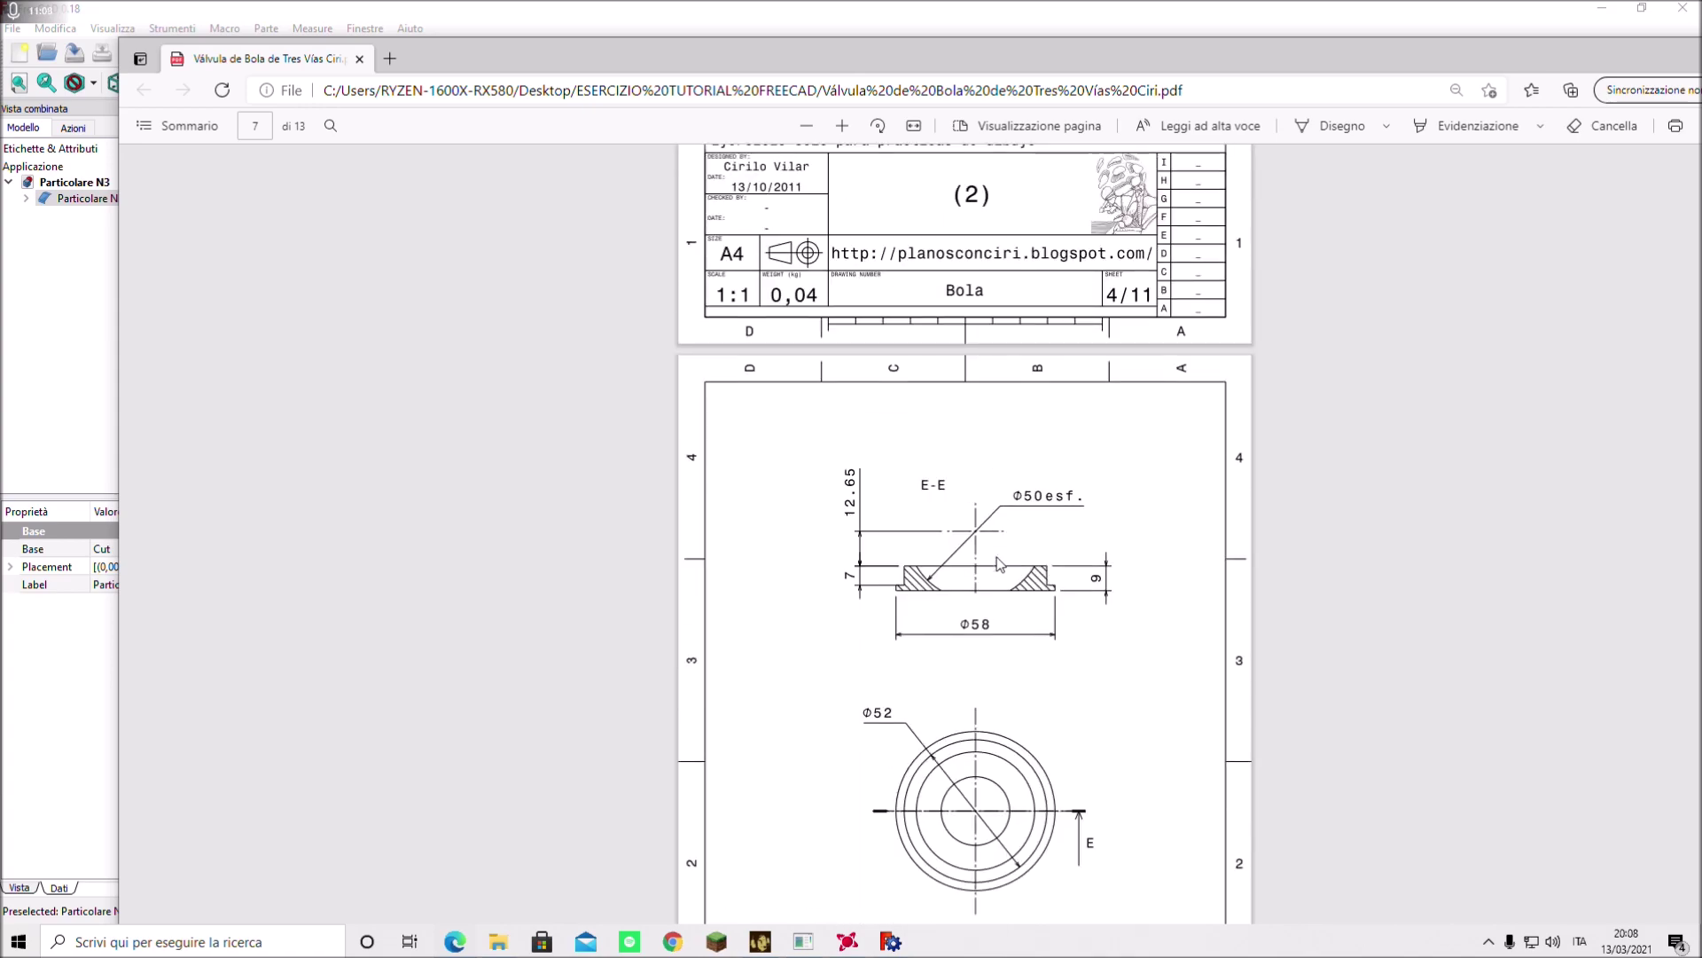
scroll(1000, 564, "up", 5)
scroll(1000, 564, "up", 5)
scroll(1000, 564, "up", 5)
scroll(997, 564, "up", 6)
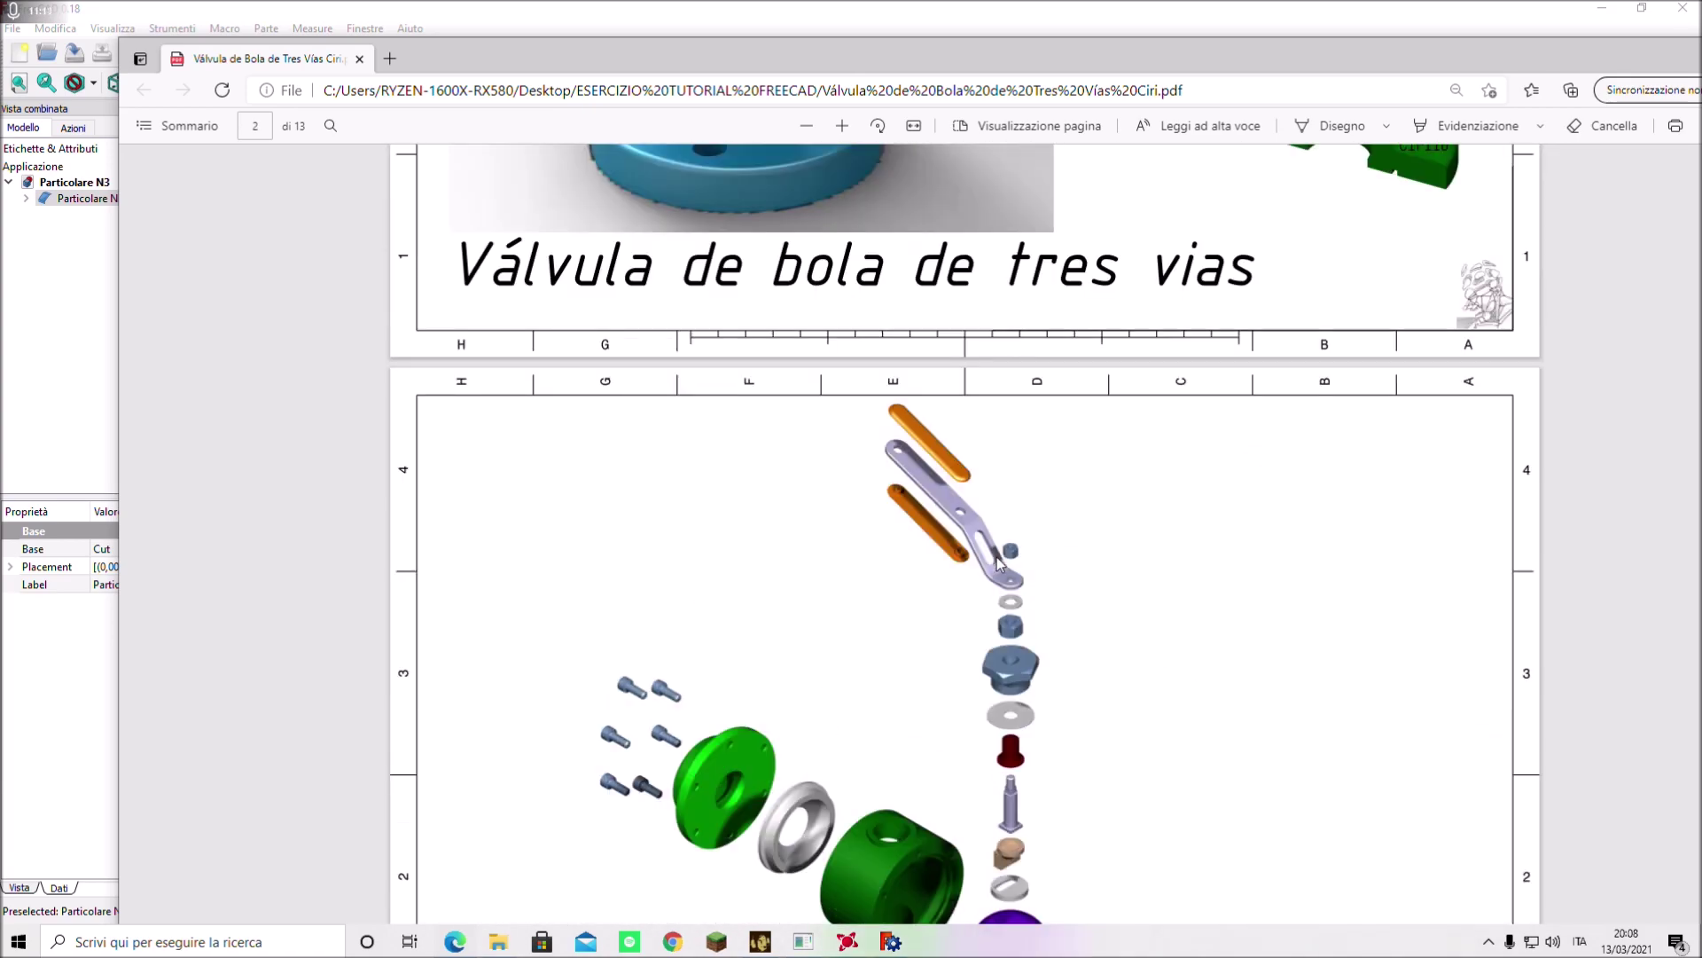
scroll(906, 672, "down", 2)
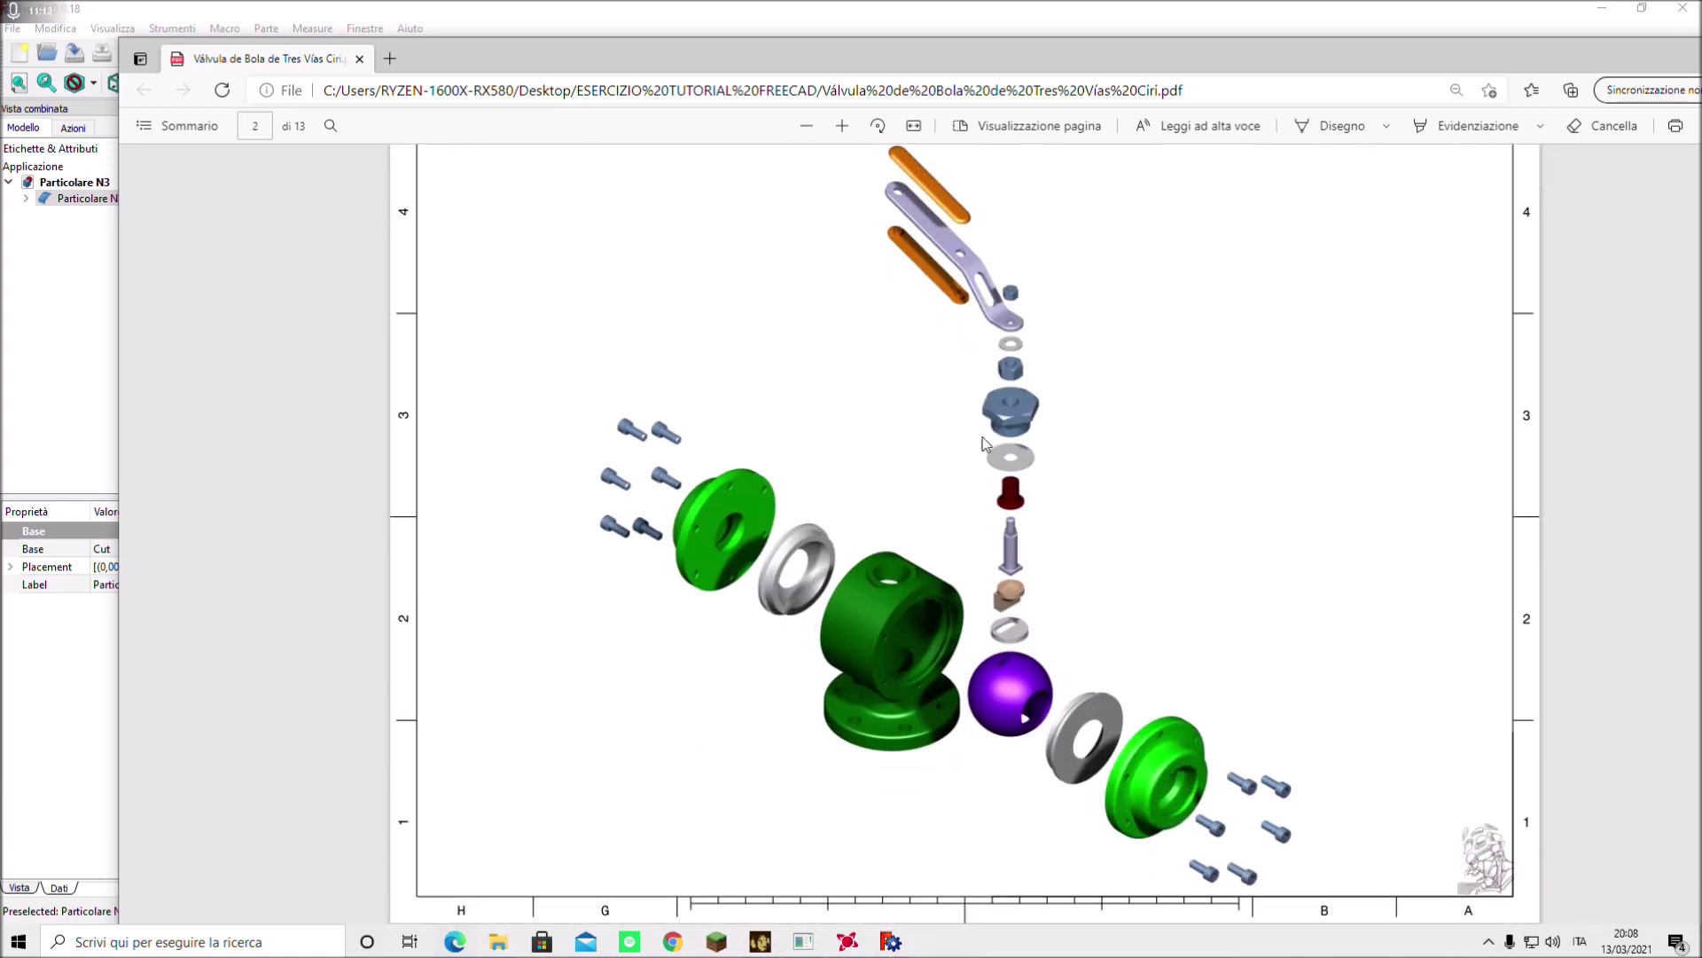
double_click(1423, 13)
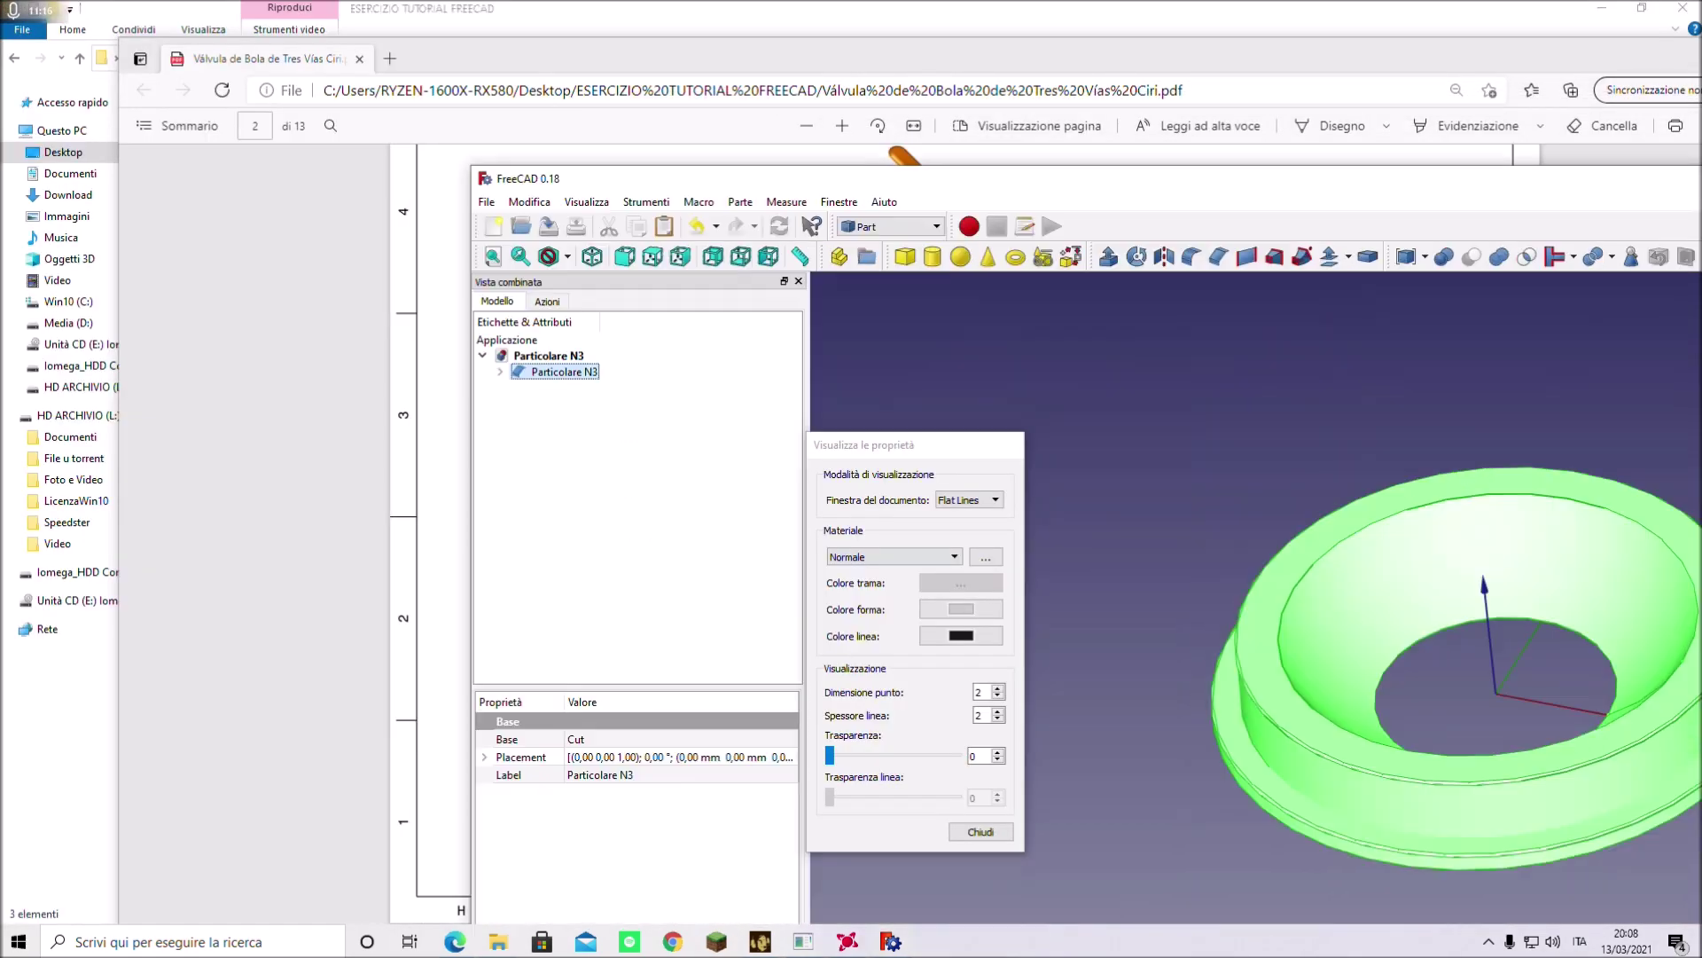
- Give Particolare N3 the Cromo material and close its appearance settings
left_click_drag(1153, 178, 683, 108)
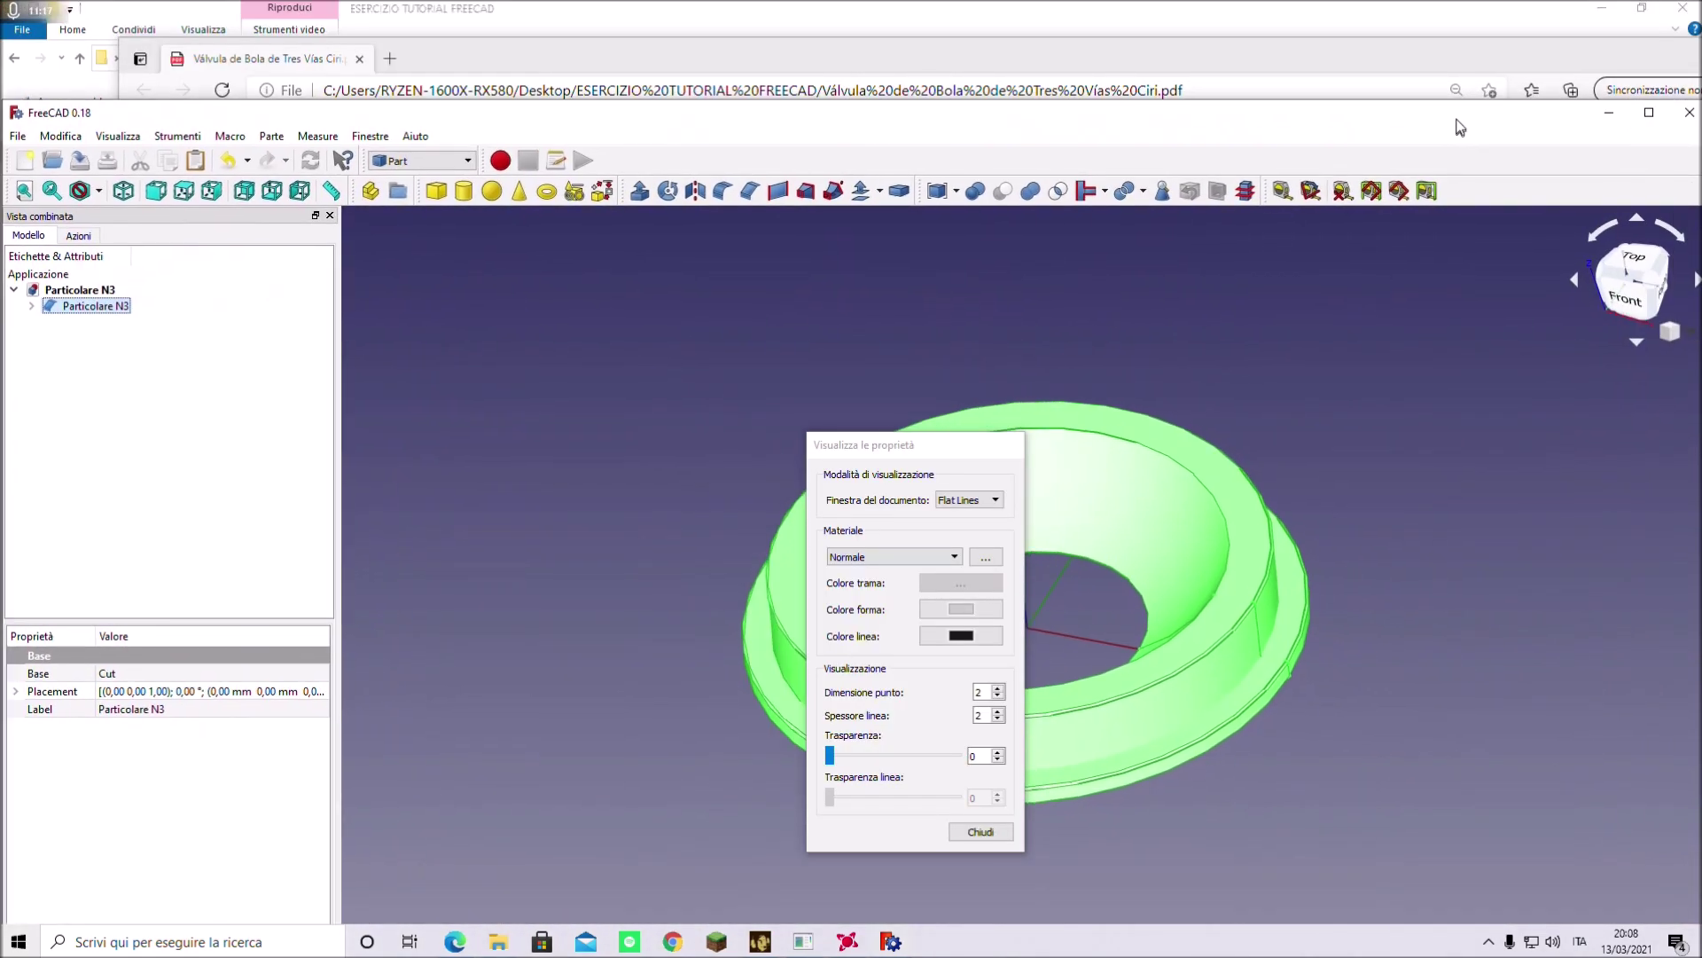
double_click(1380, 121)
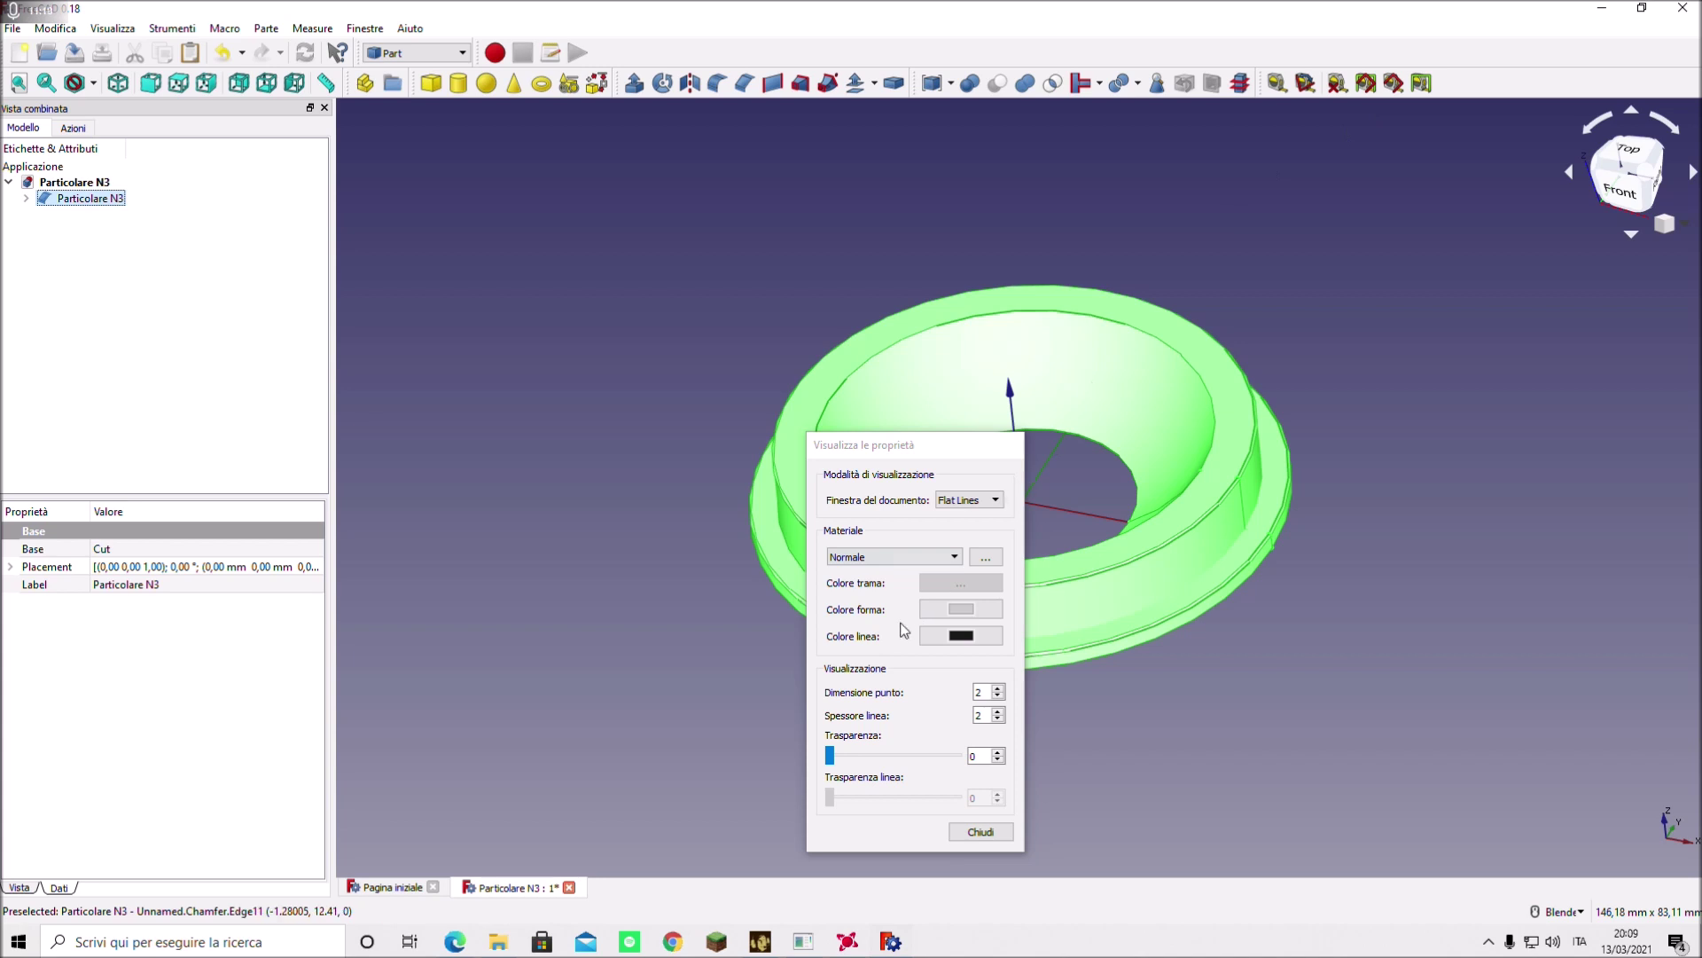
left_click(896, 557)
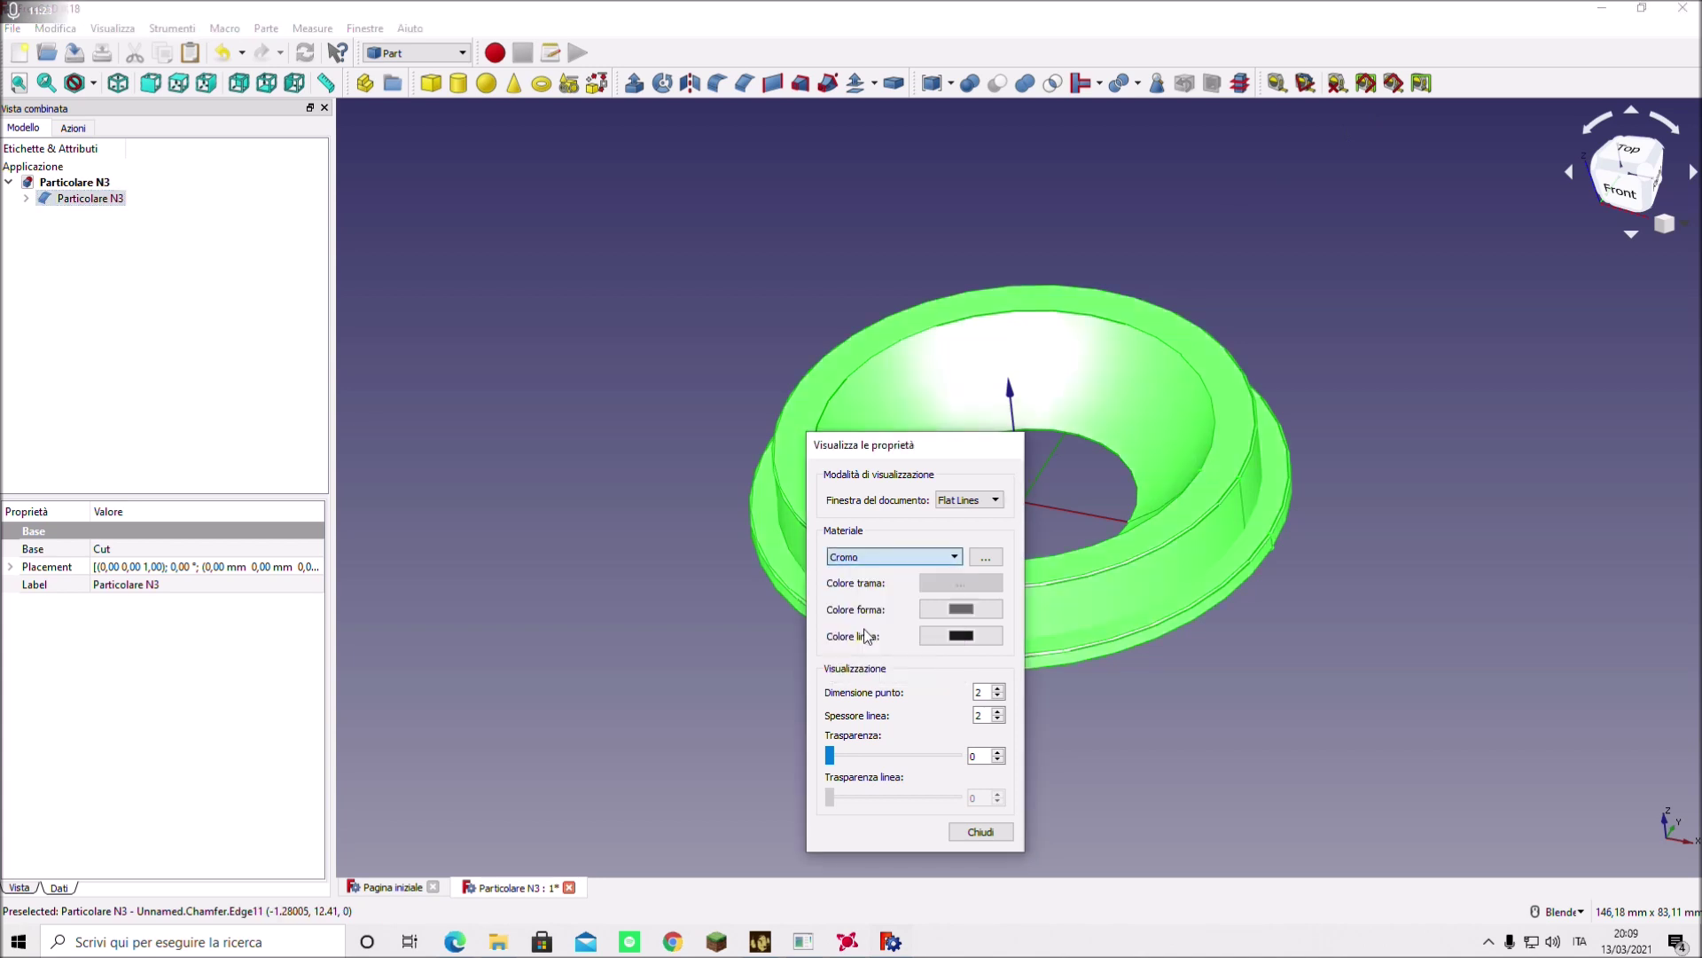
left_click(871, 629)
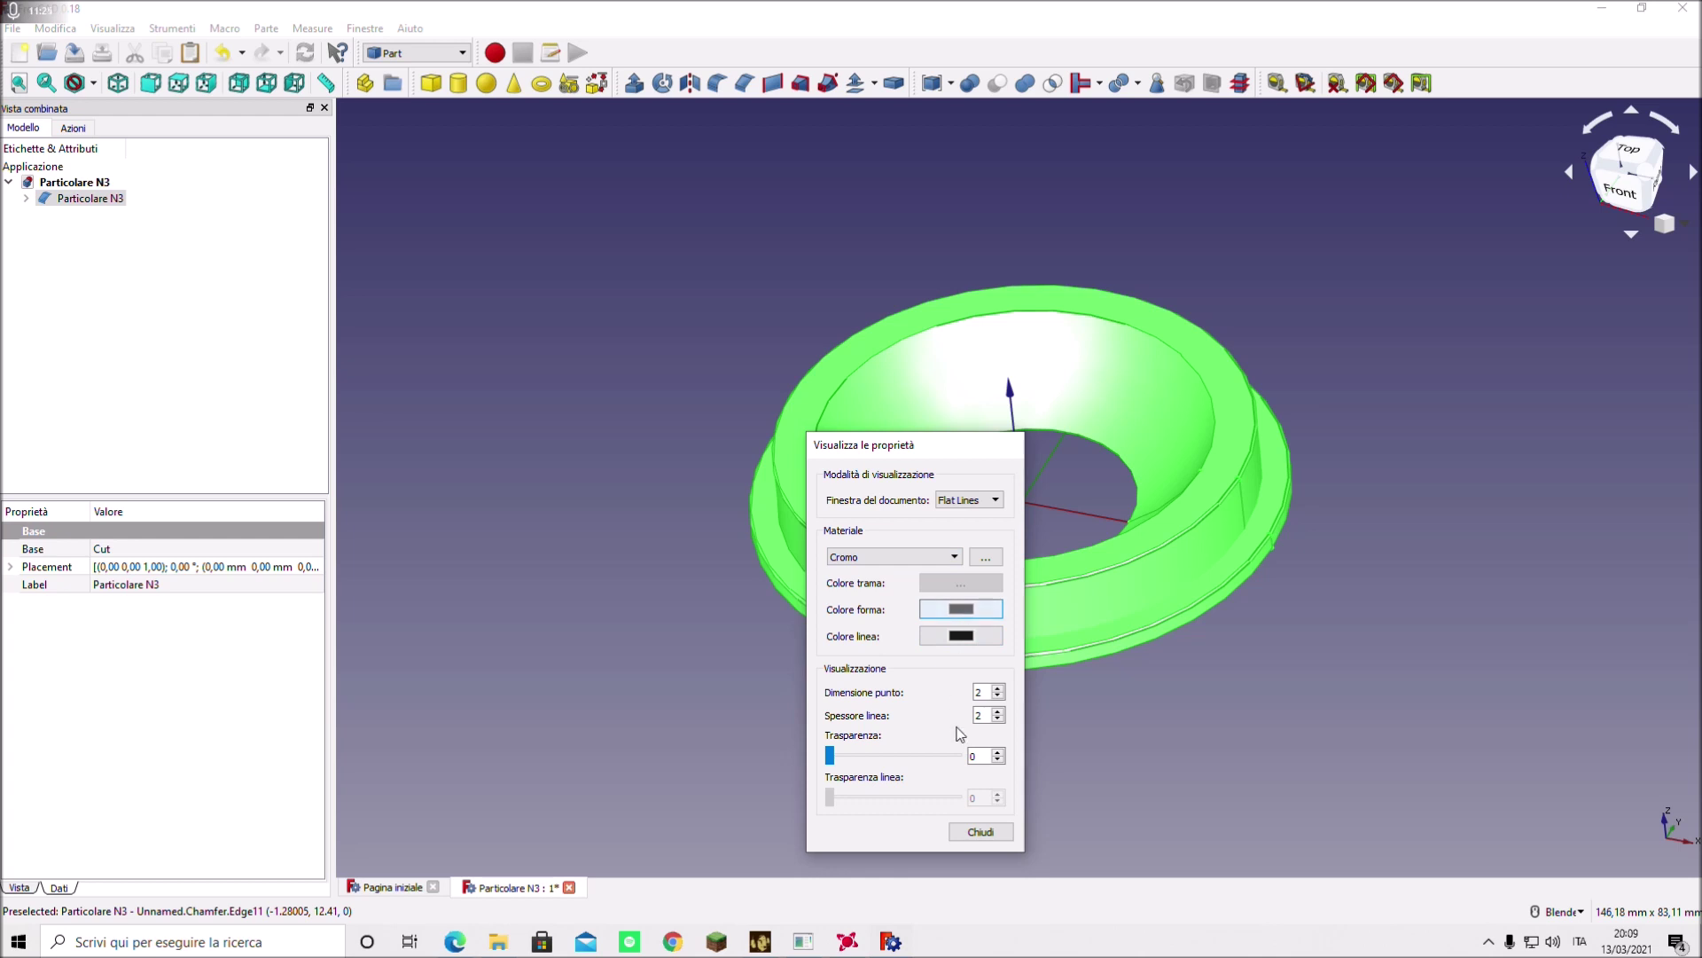
left_click_drag(953, 445, 716, 251)
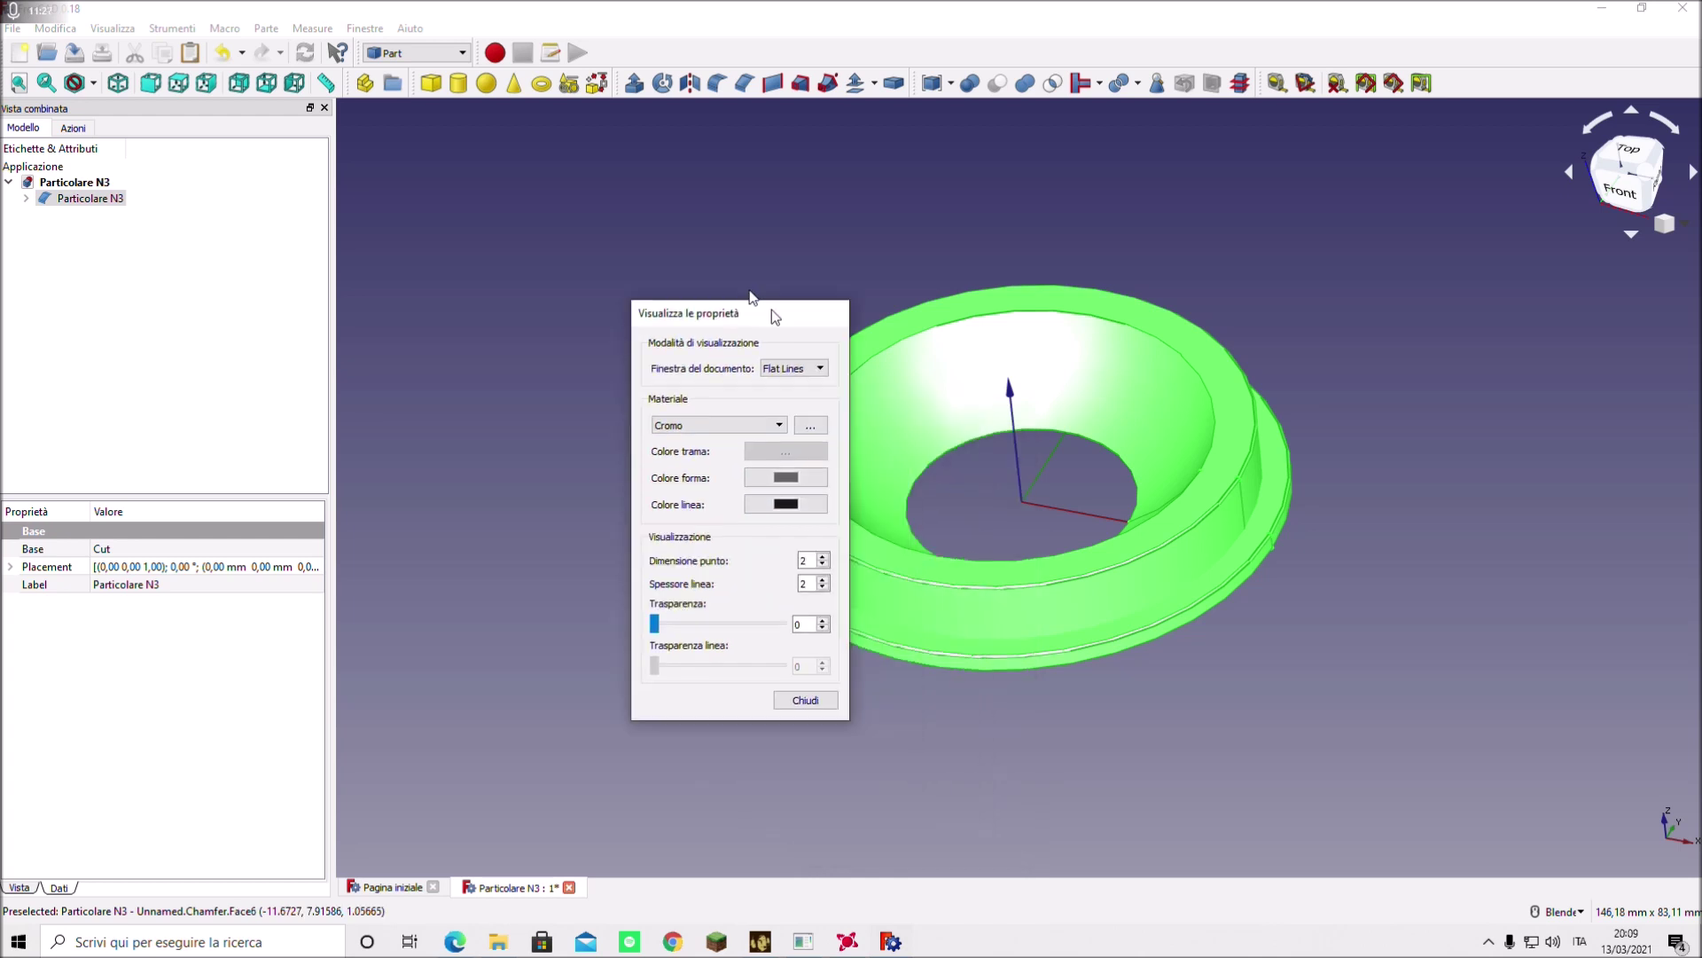
left_click(749, 640)
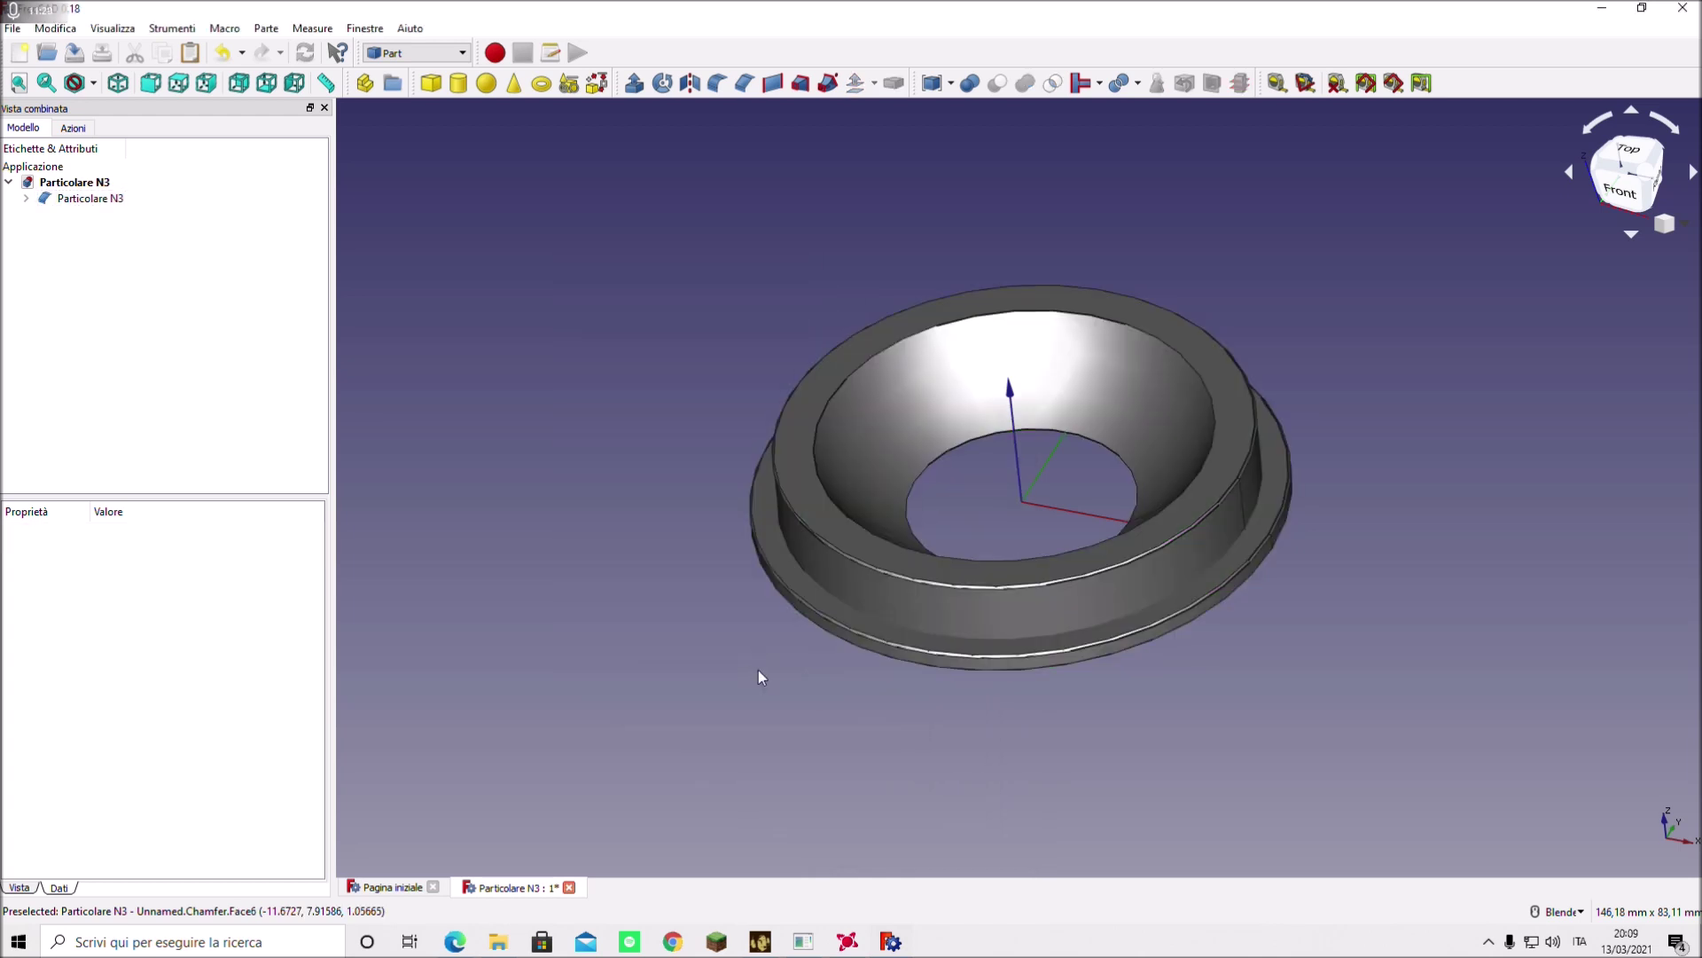
middle_click_drag(1381, 590, 1365, 381)
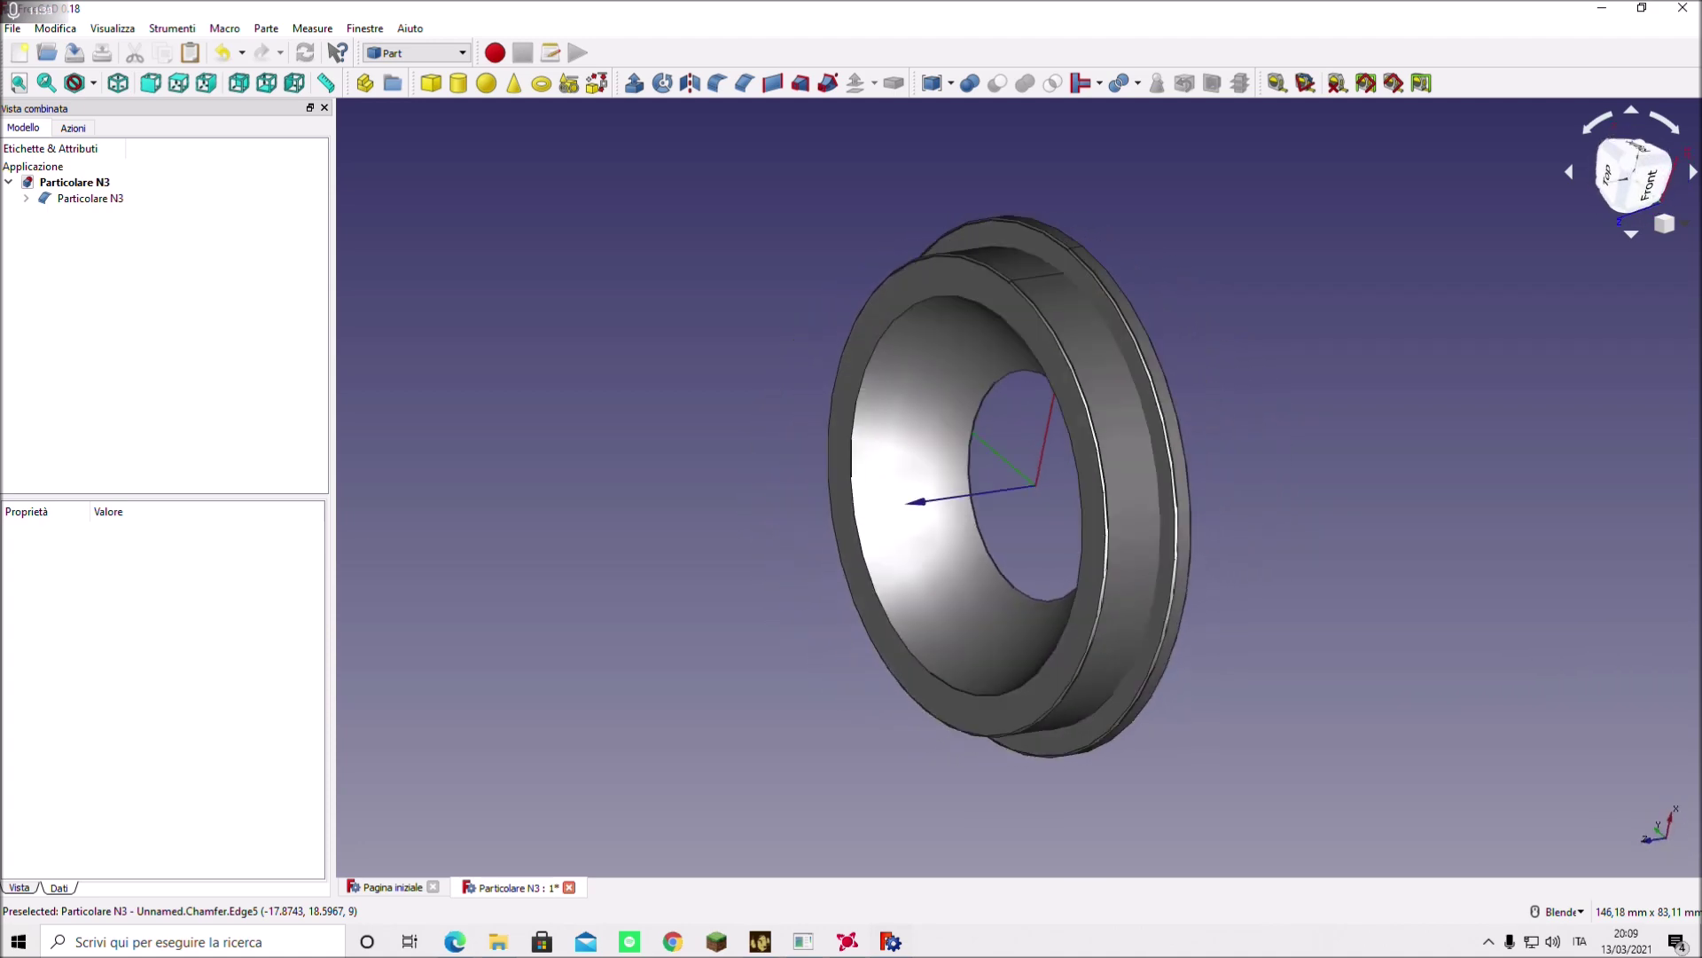
right_click(901, 404)
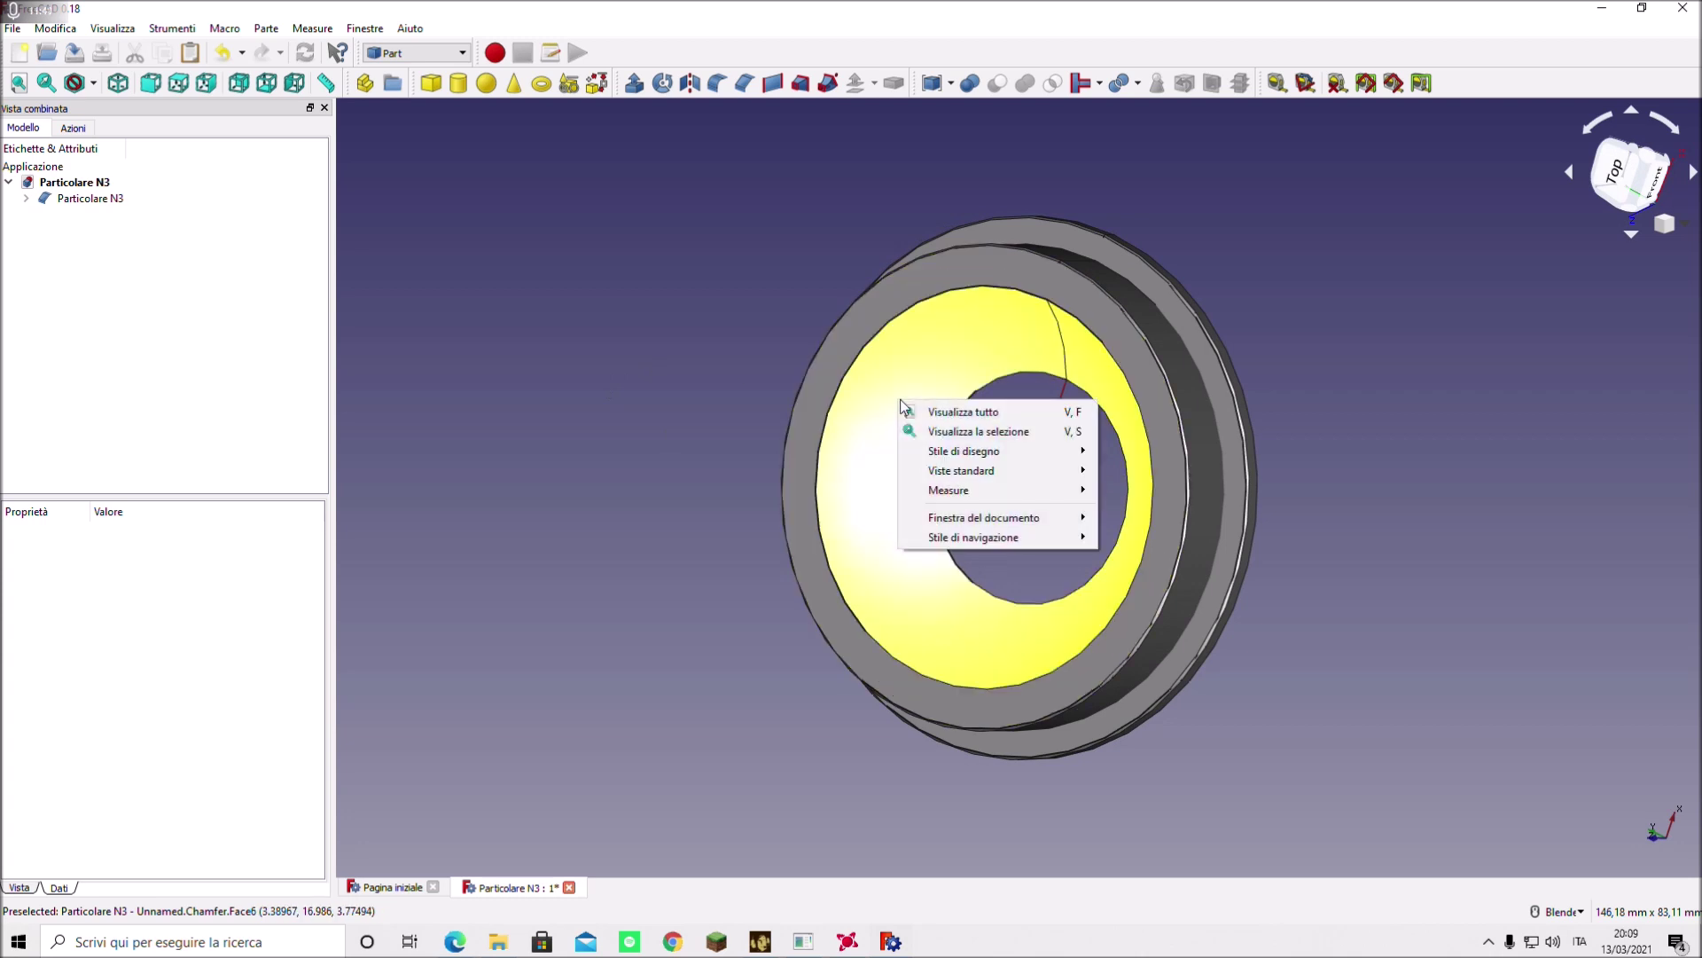
left_click(862, 469)
right_click(865, 469)
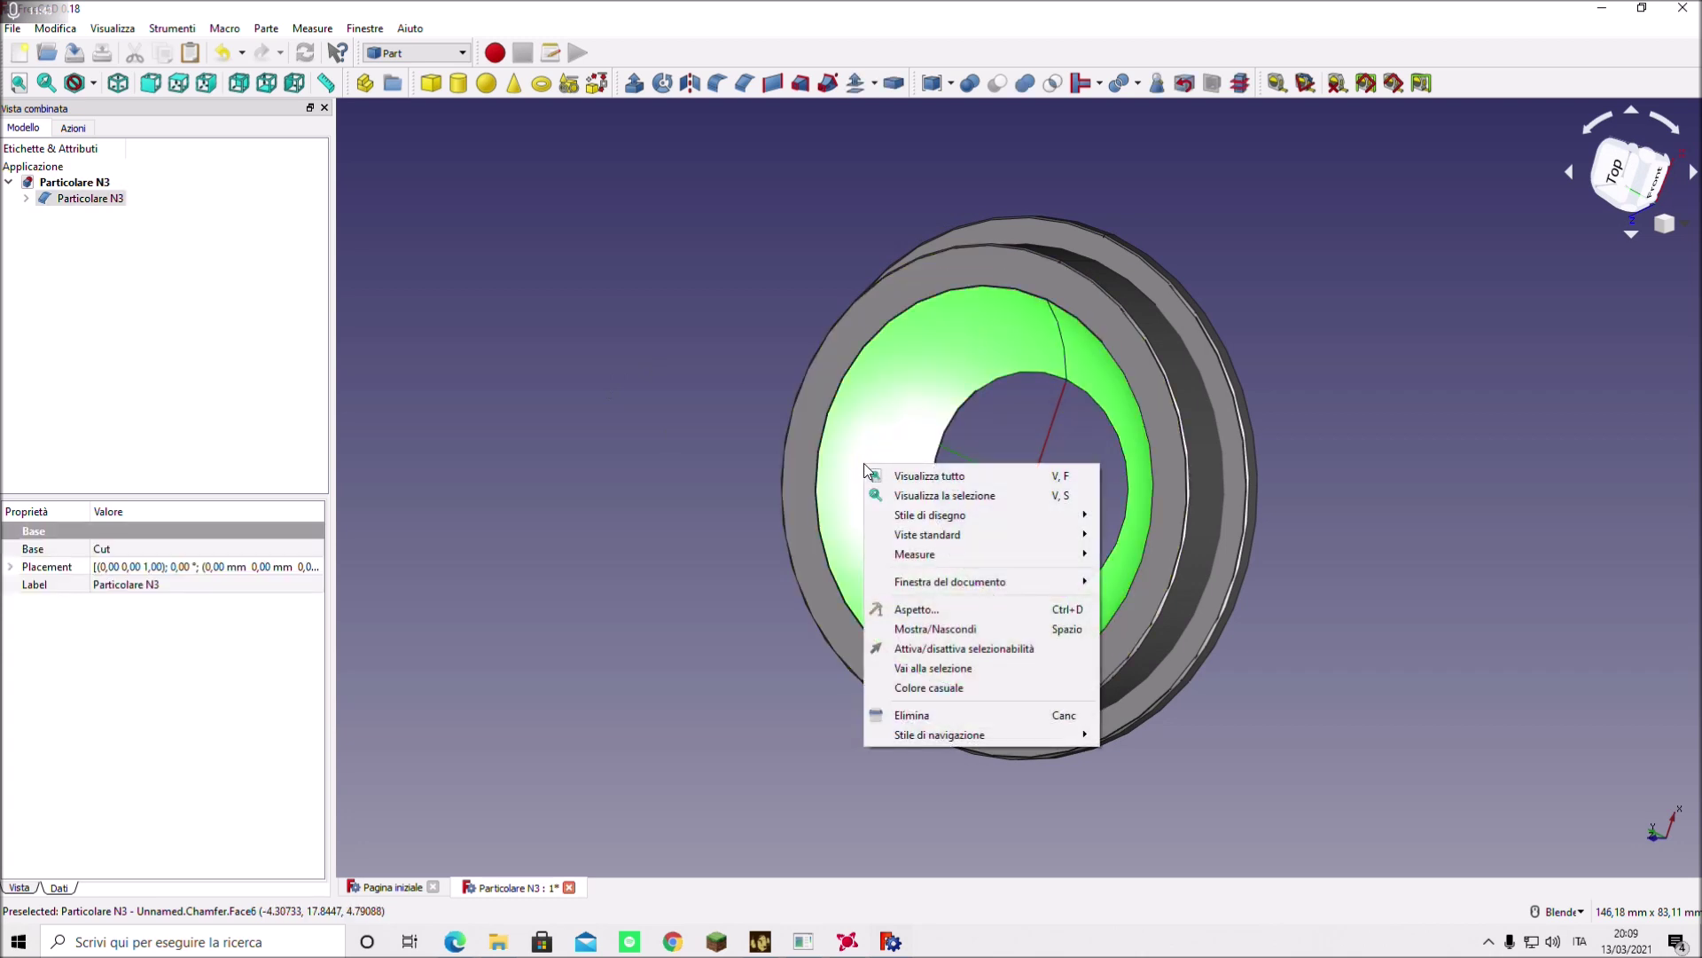
left_click(915, 612)
left_click(919, 557)
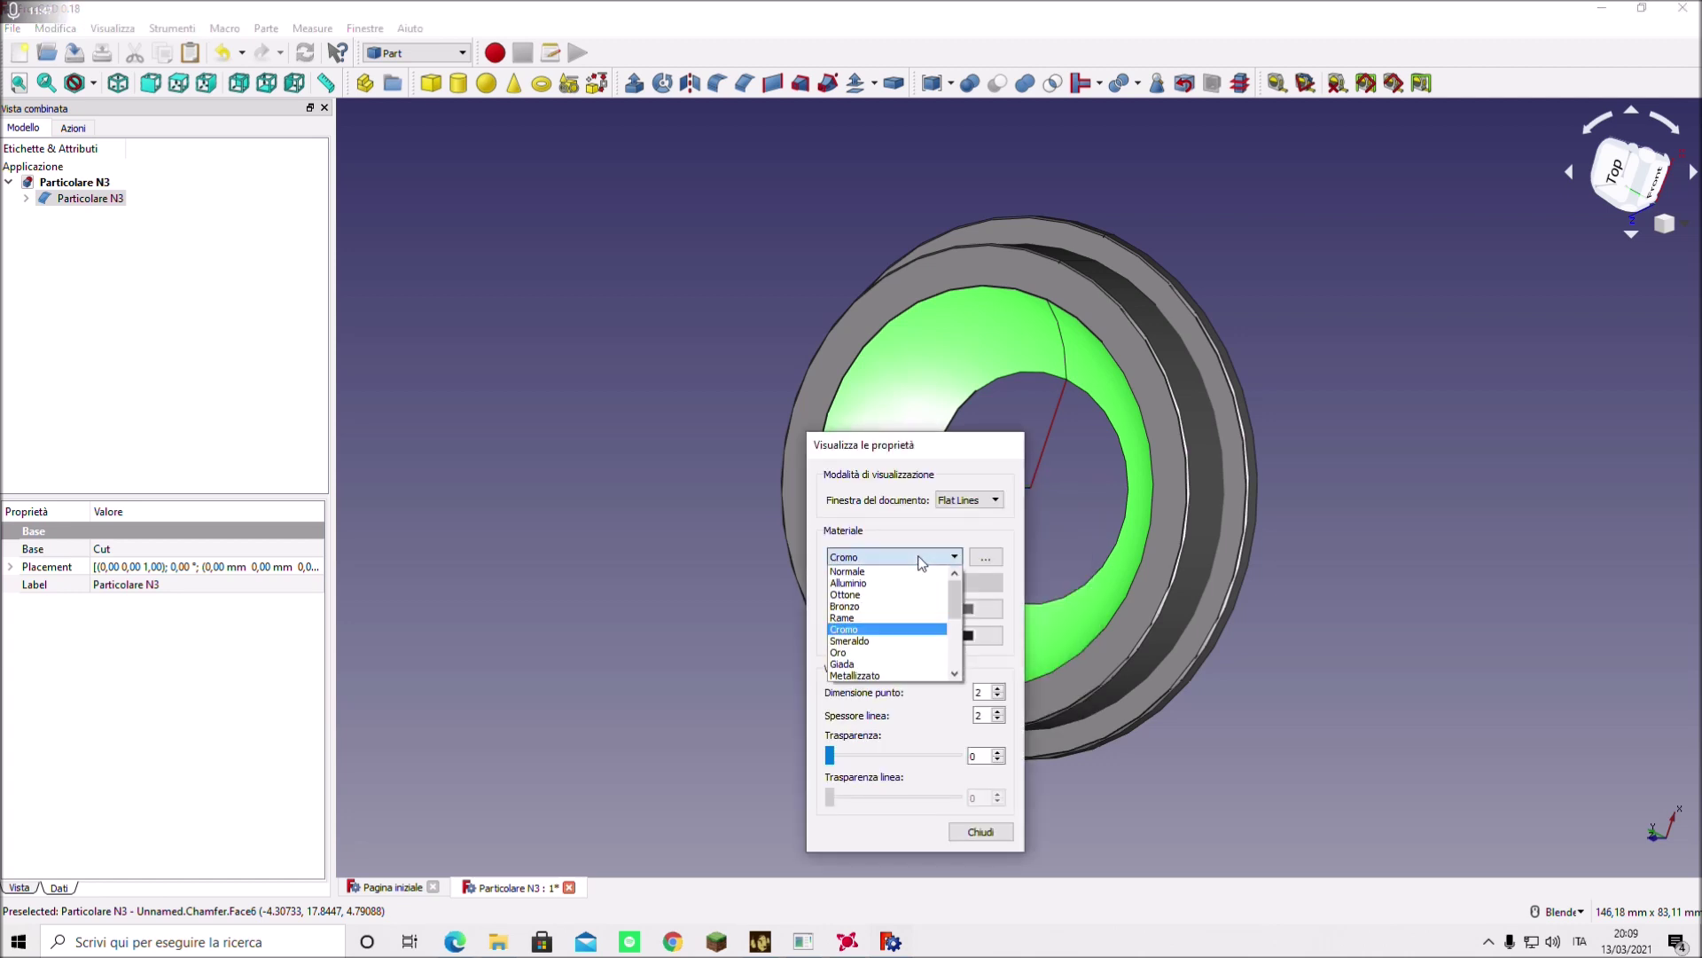
left_click(990, 544)
left_click(990, 612)
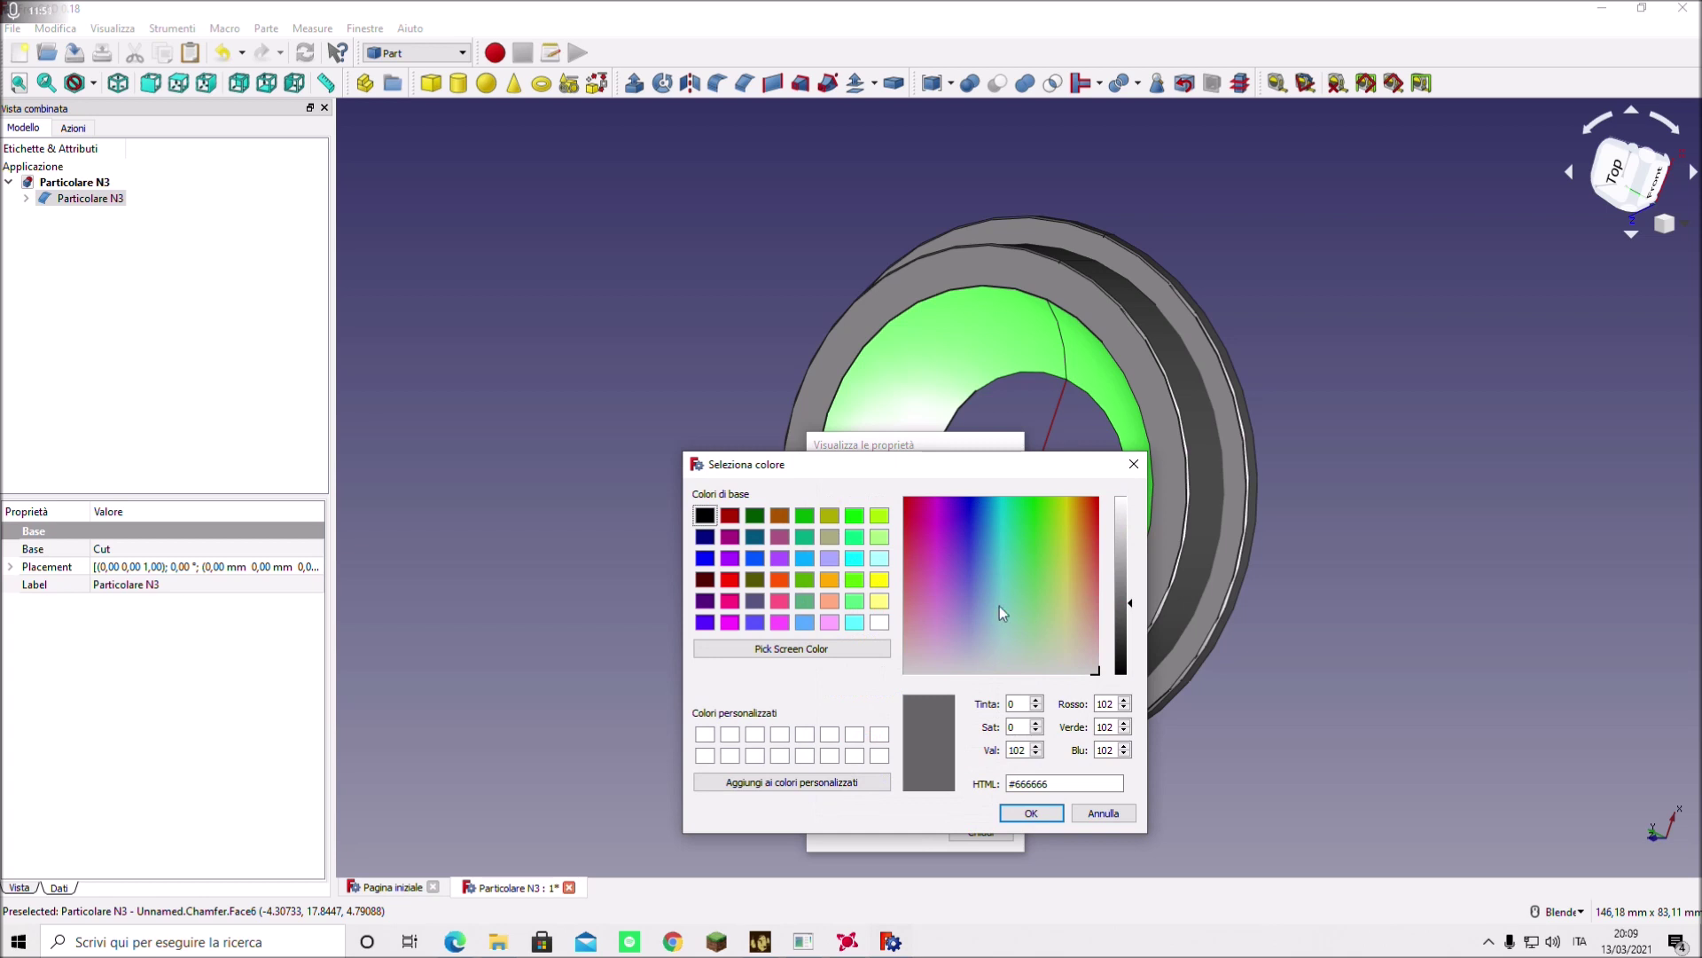
left_click(1107, 820)
left_click(997, 829)
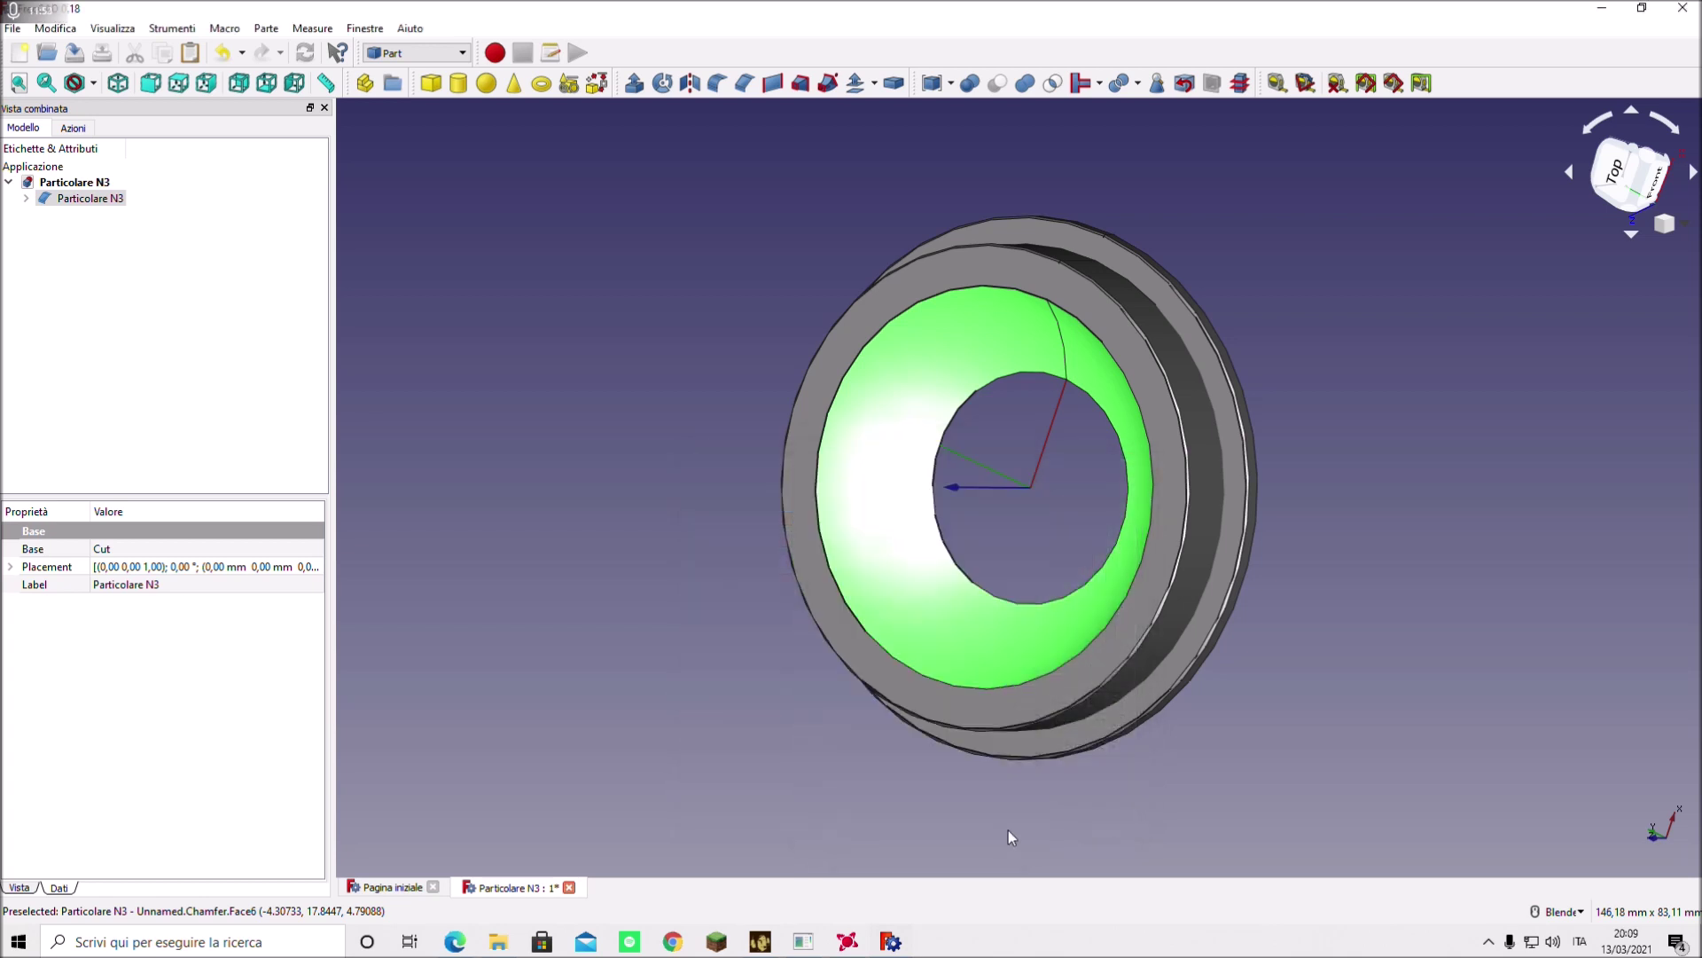
left_click(1344, 621)
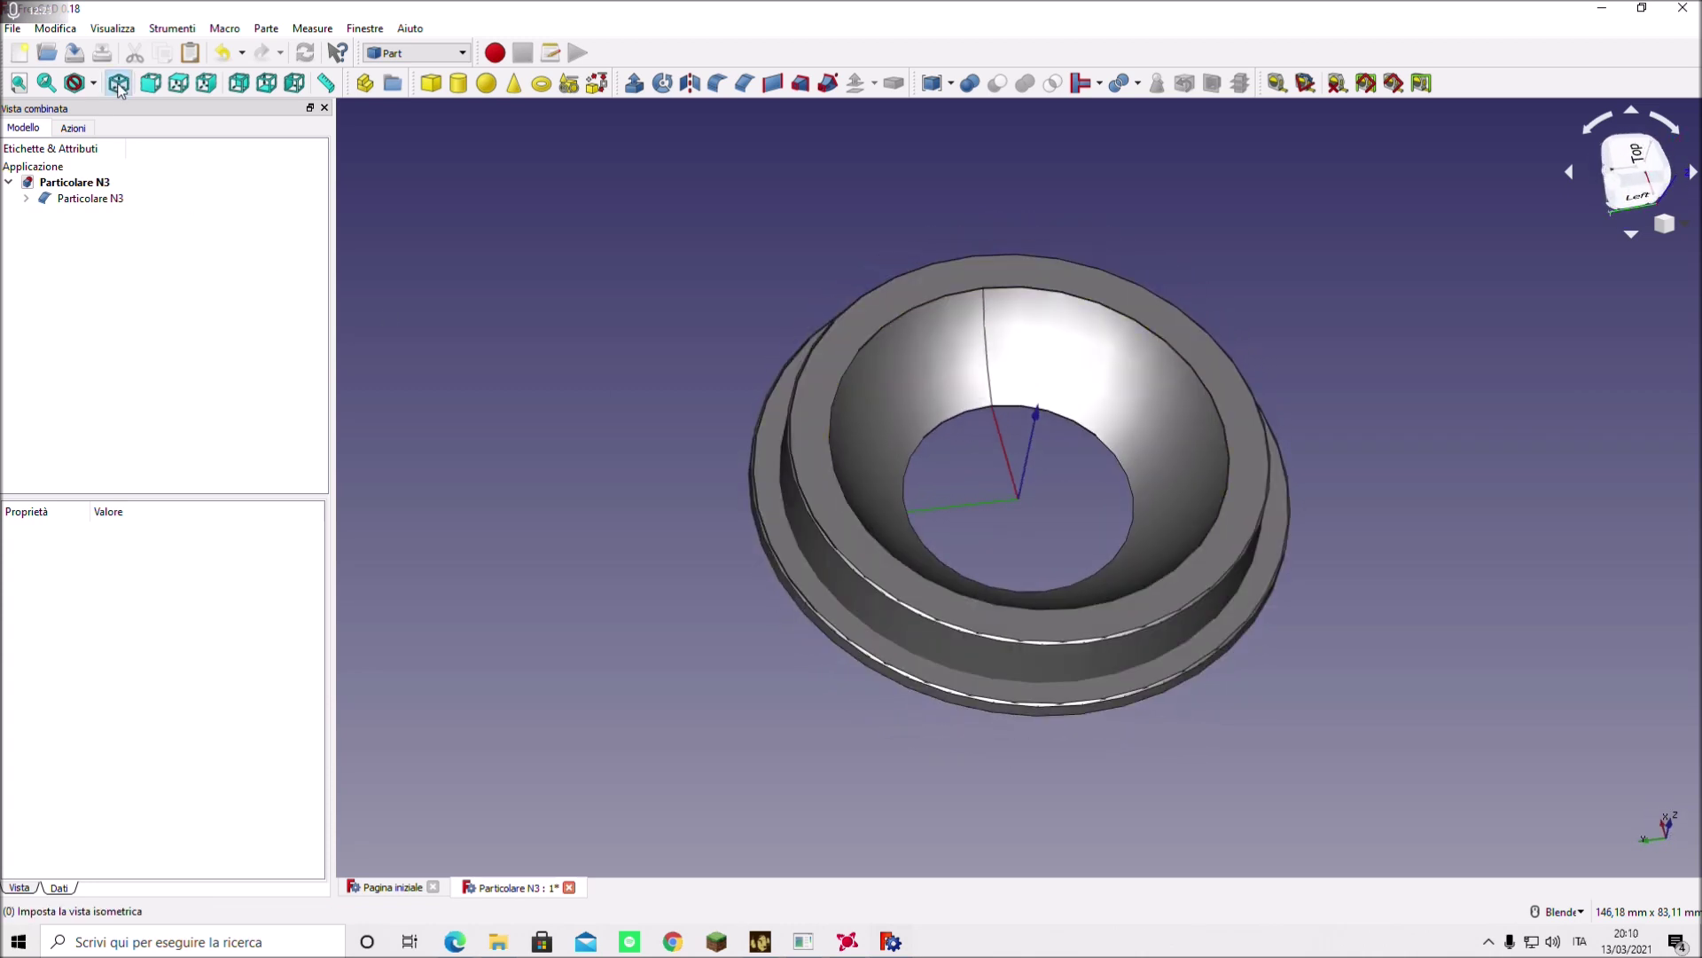
- Show the chrome Particolare N3 seat ring in isometric view, fitted to the window
left_click(119, 85)
left_click(18, 85)
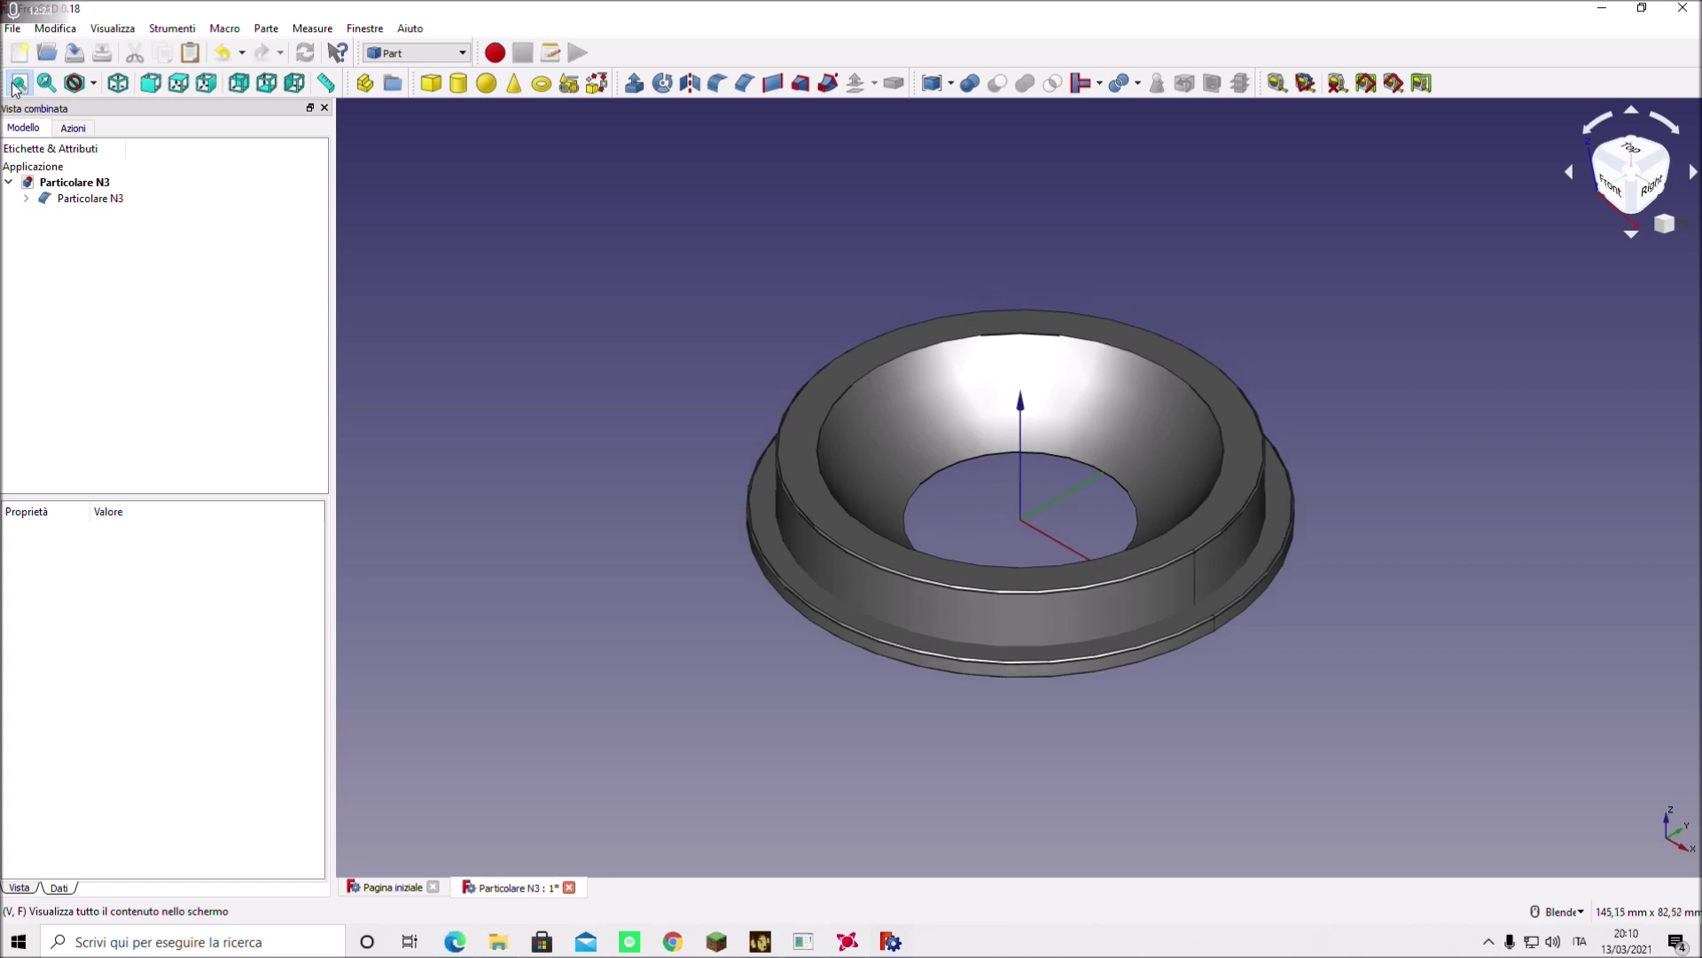